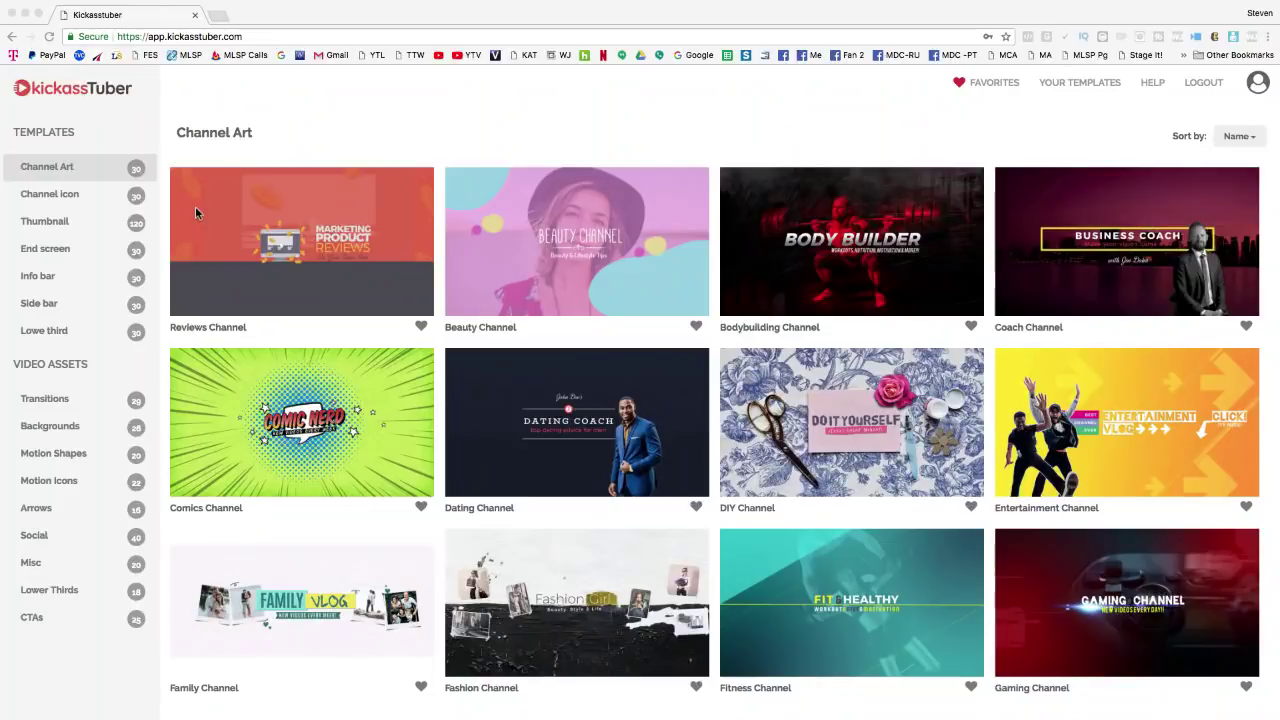
# Look through the first page of Channel Art templates
pyautogui.scroll(-1, 100, 300)
pyautogui.scroll(1, 100, 300)
pyautogui.scroll(-2, 66, 390)
pyautogui.scroll(2, 781, 222)
pyautogui.scroll(-3, 213, 225)
pyautogui.scroll(-2, 213, 223)
pyautogui.scroll(5, 213, 218)
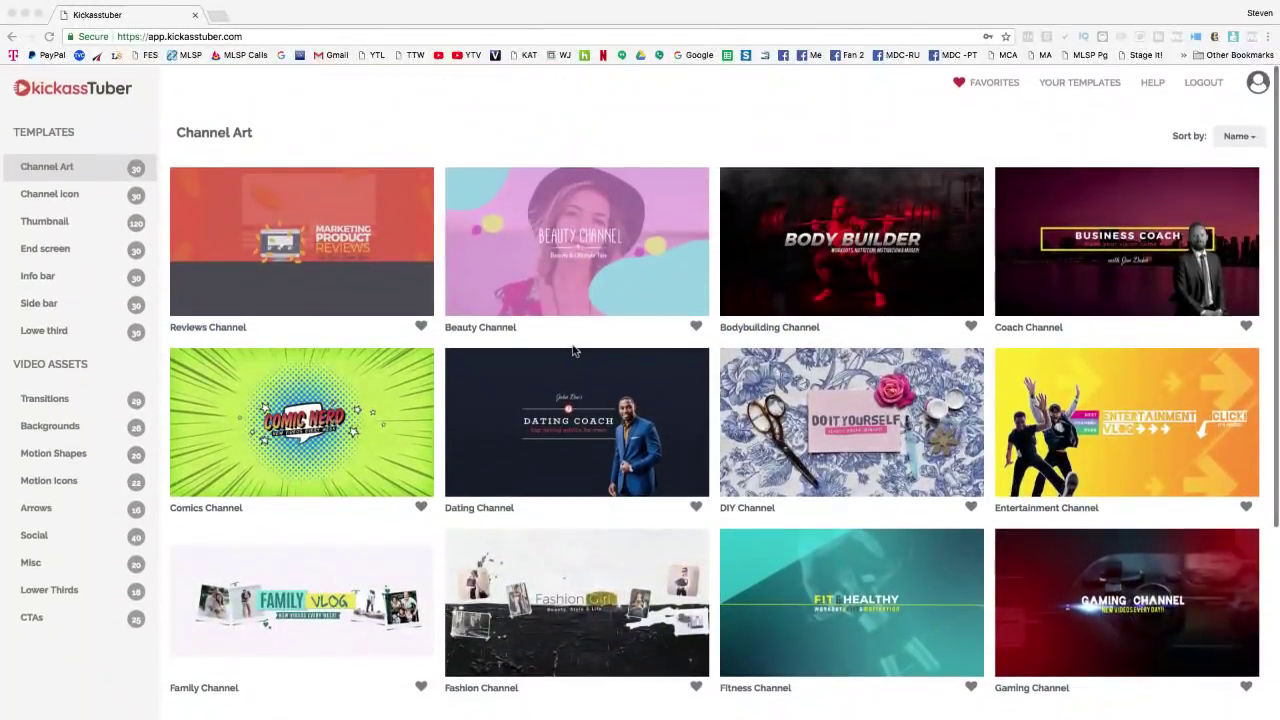
pyautogui.scroll(-3, 573, 350)
pyautogui.scroll(3, 572, 355)
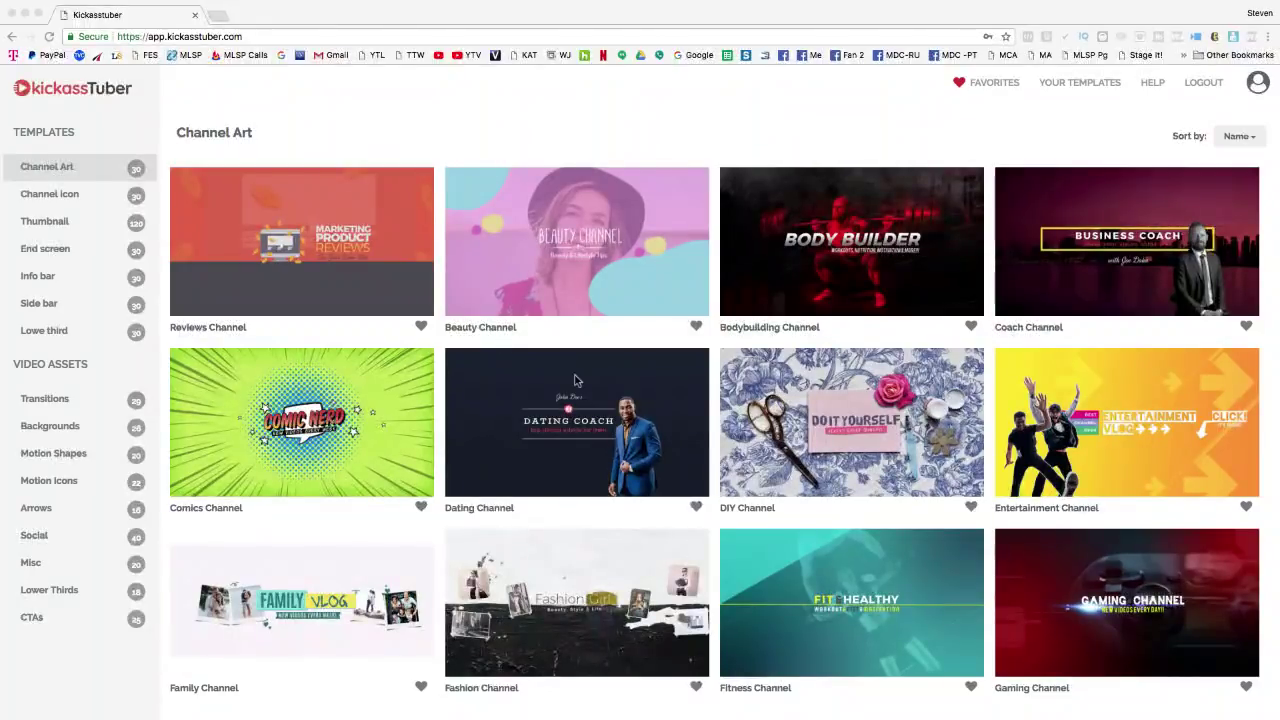
pyautogui.scroll(-2, 563, 375)
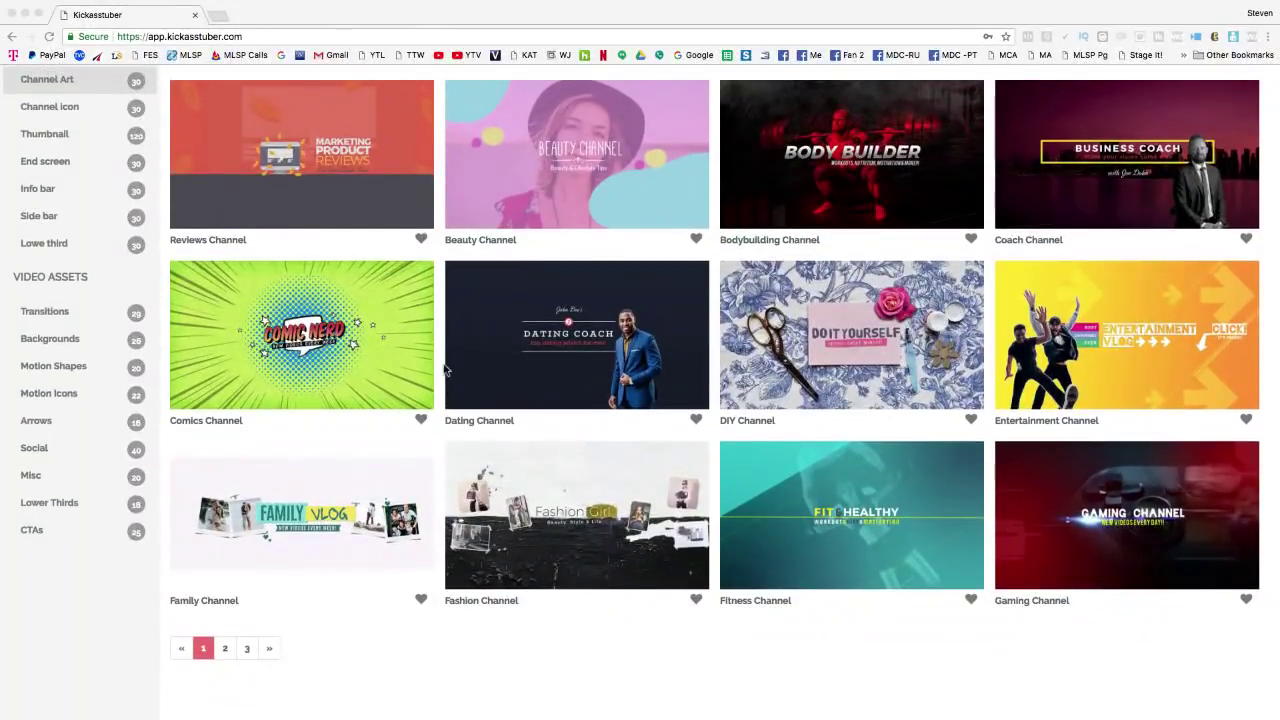
# Open the Dating Channel template in the editor to view it, and return to the Channel Art gallery
pyautogui.scroll(2, 443, 366)
pyautogui.click(572, 418)
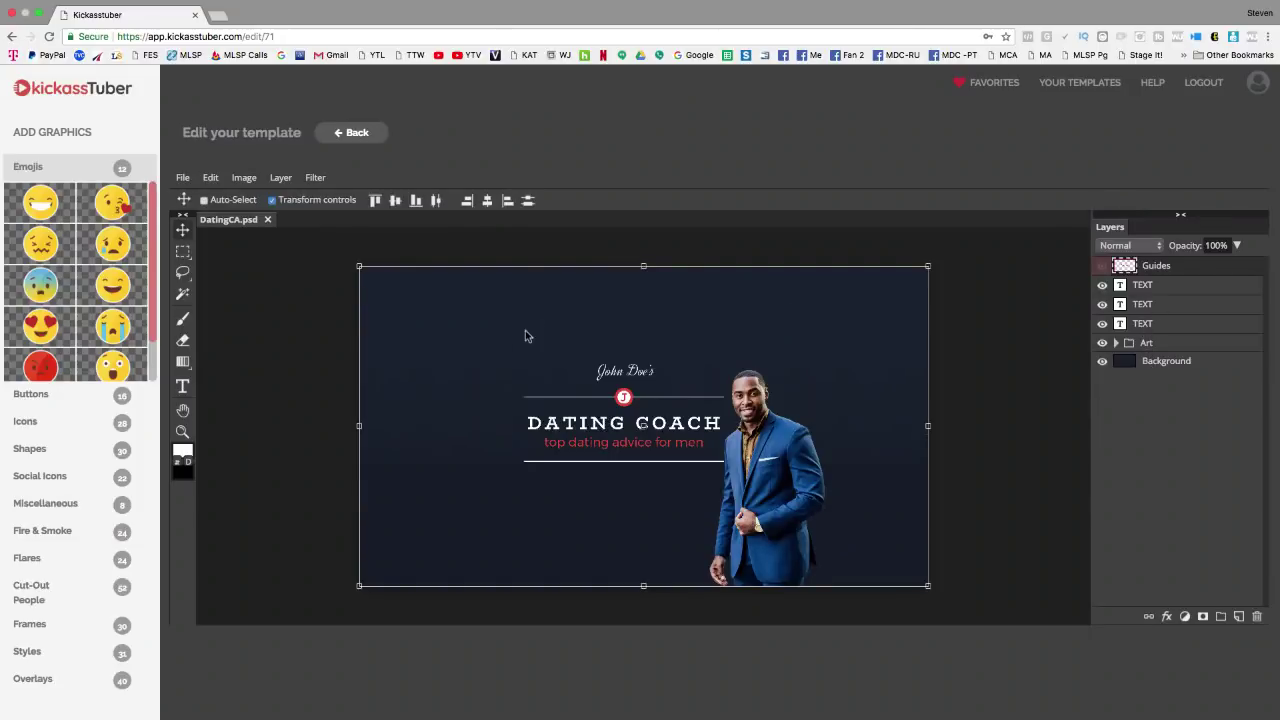
pyautogui.click(345, 133)
# Browse pages 2 and 3 of the Channel Art templates and return to page 1
pyautogui.scroll(-3, 383, 393)
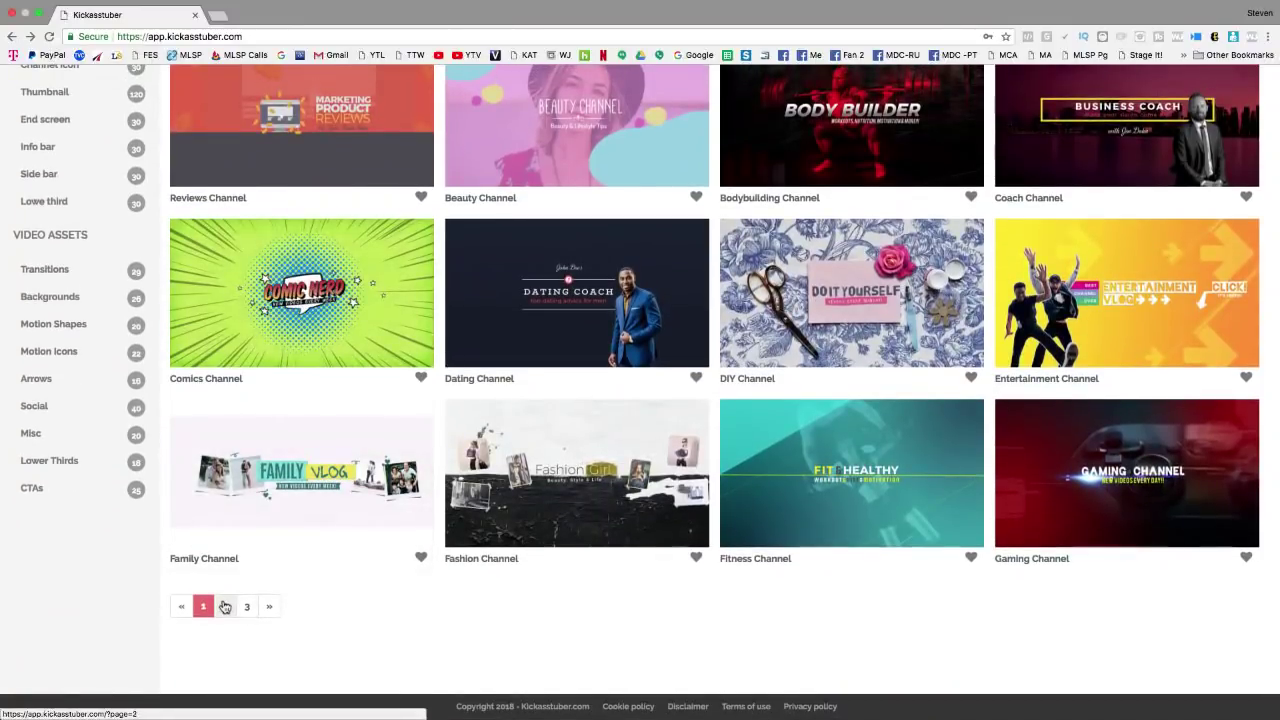
pyautogui.click(225, 597)
pyautogui.scroll(-1, 462, 510)
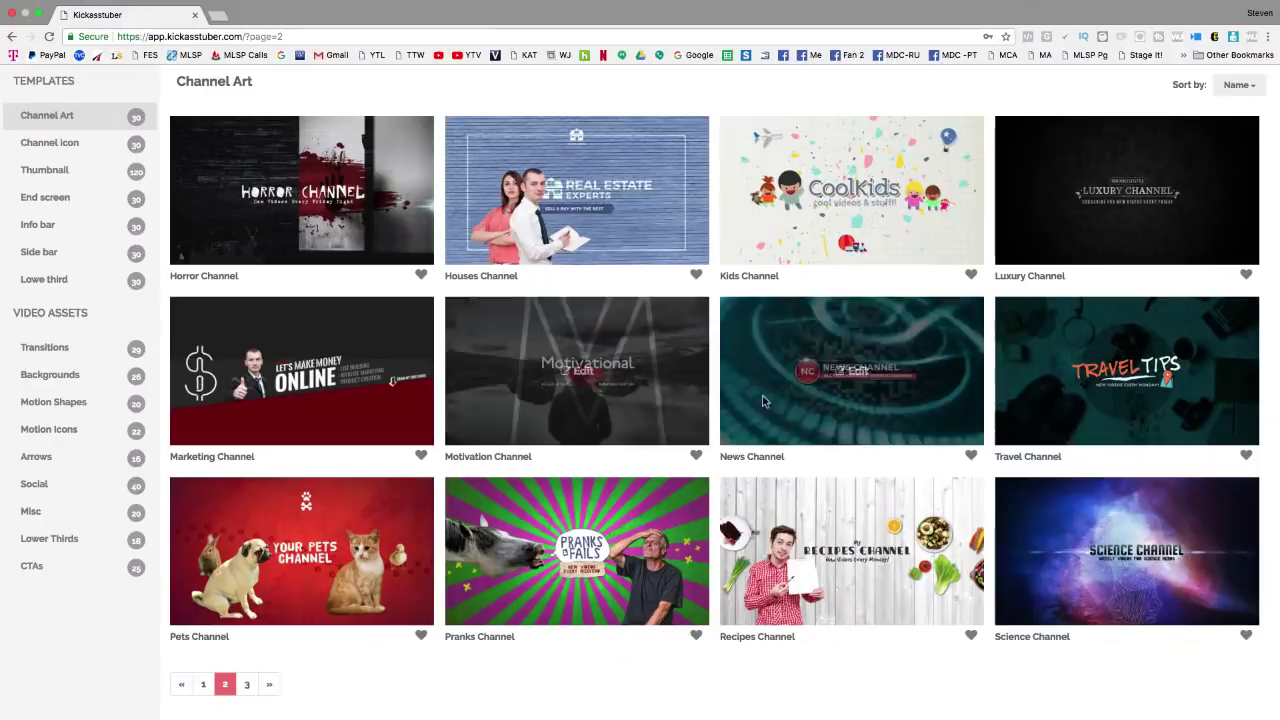
pyautogui.scroll(-2, 762, 401)
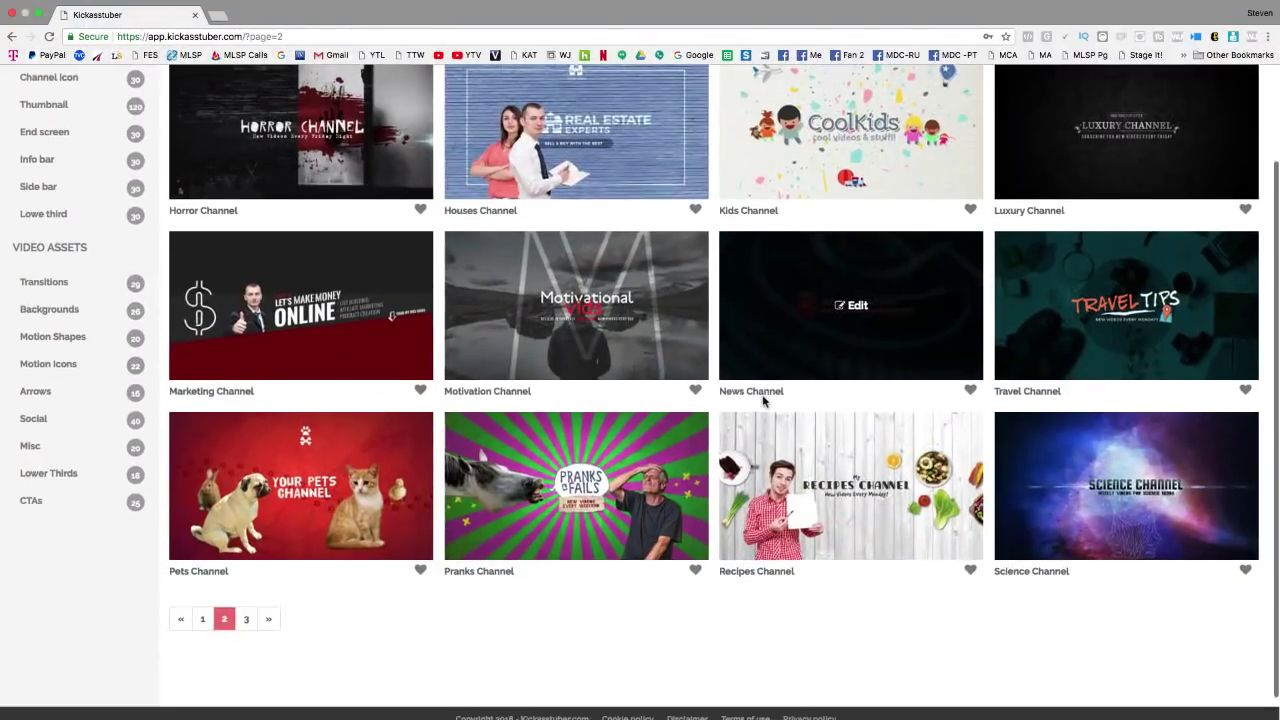
pyautogui.click(245, 608)
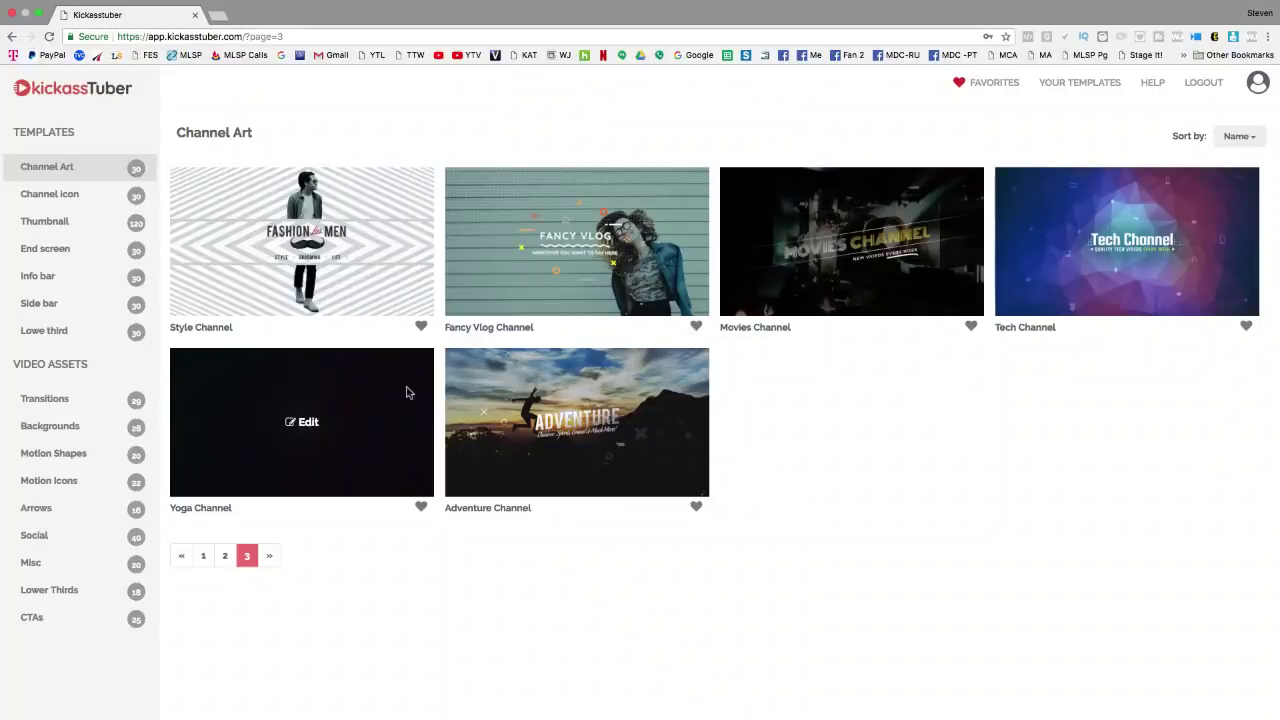
pyautogui.click(203, 556)
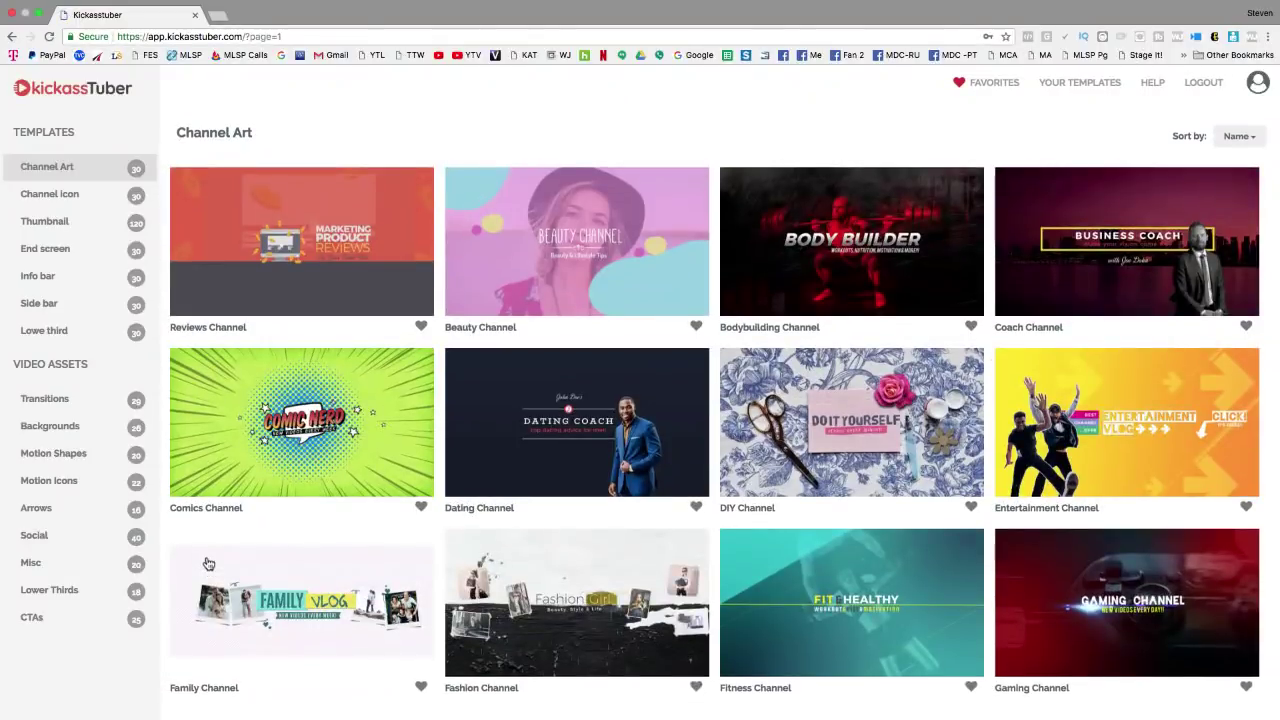
# Open the Channel icon templates and look over the first designs
pyautogui.click(72, 196)
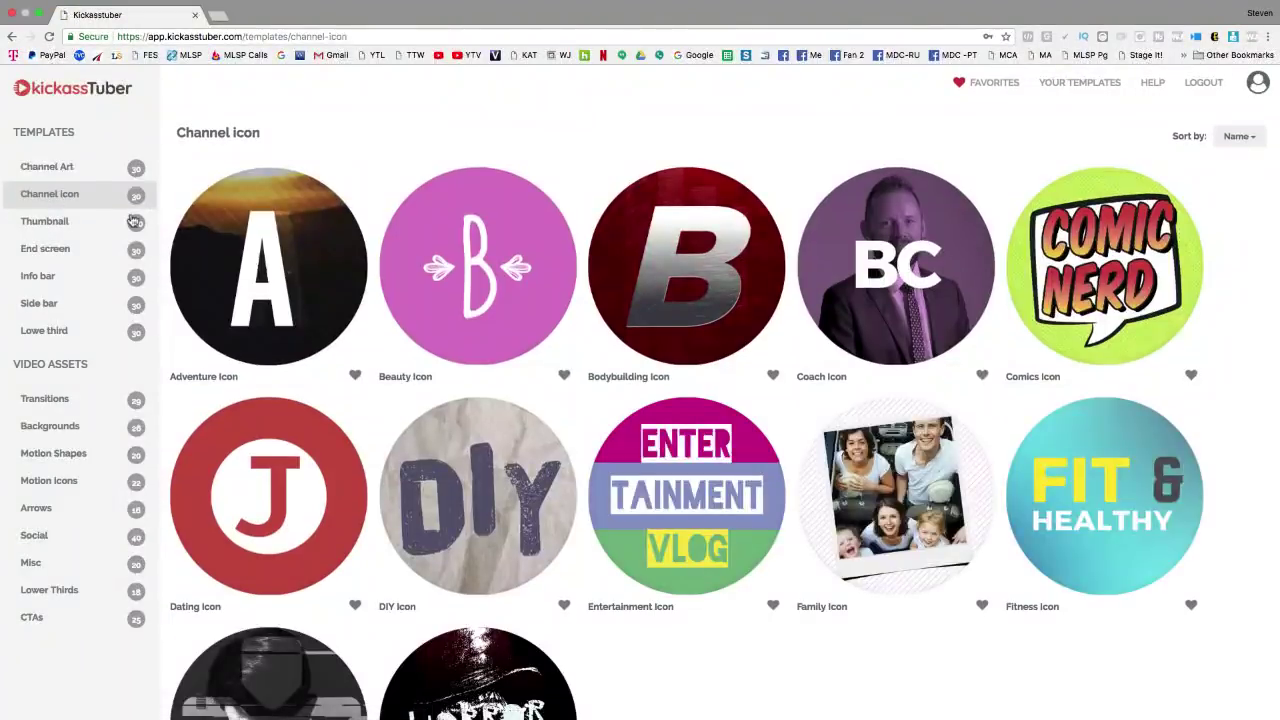
pyautogui.scroll(-1, 472, 352)
pyautogui.scroll(1, 472, 352)
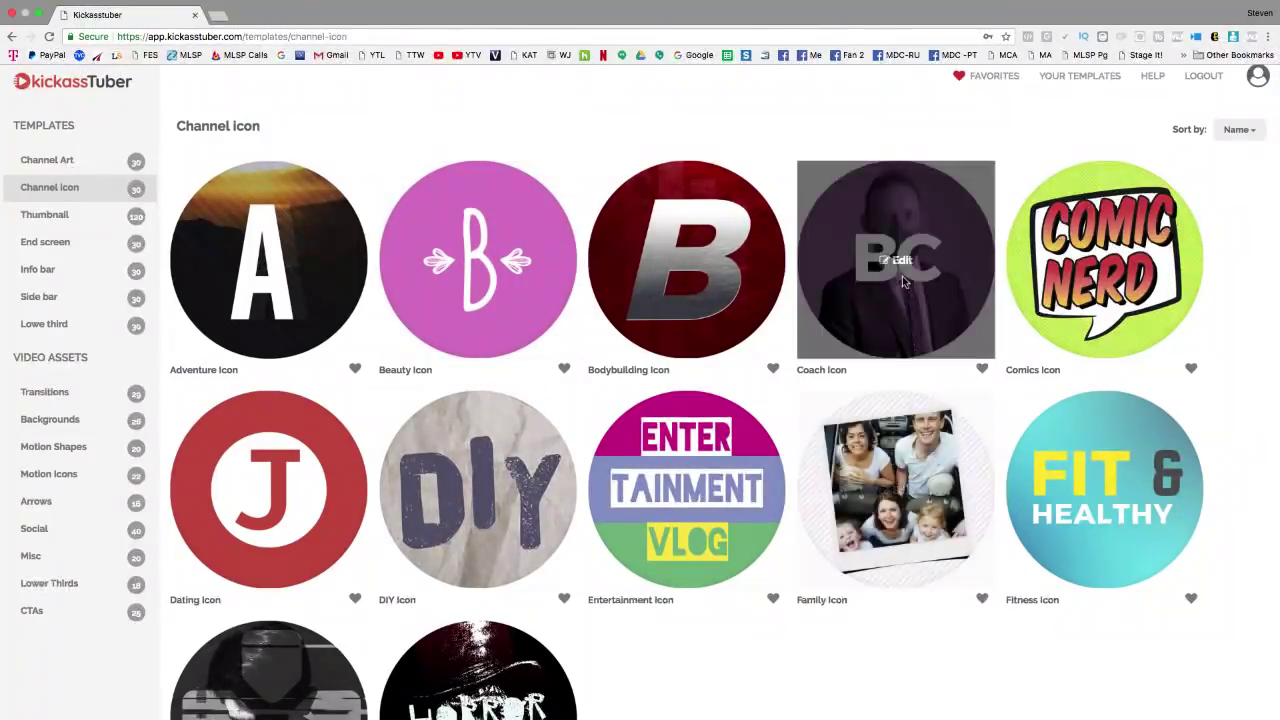
# View the YouTube home page in a new browser tab and switch back to Kickasstuber
pyautogui.click(218, 16)
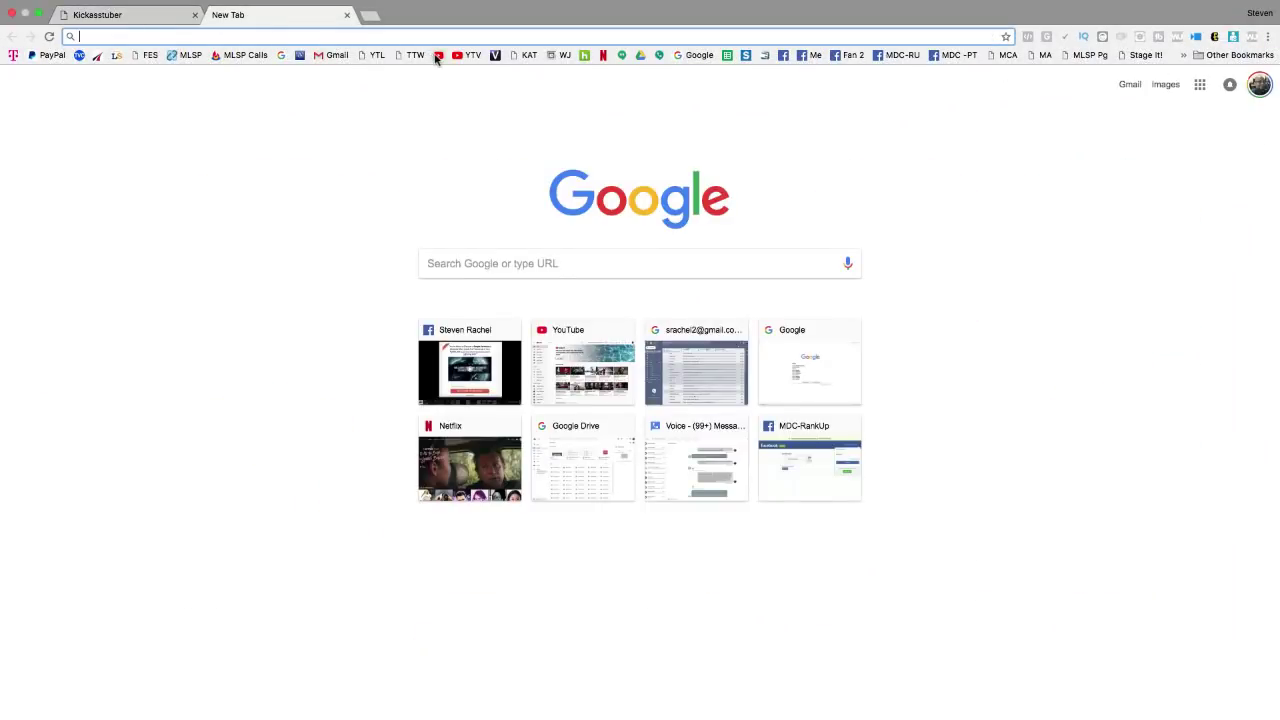
pyautogui.click(438, 55)
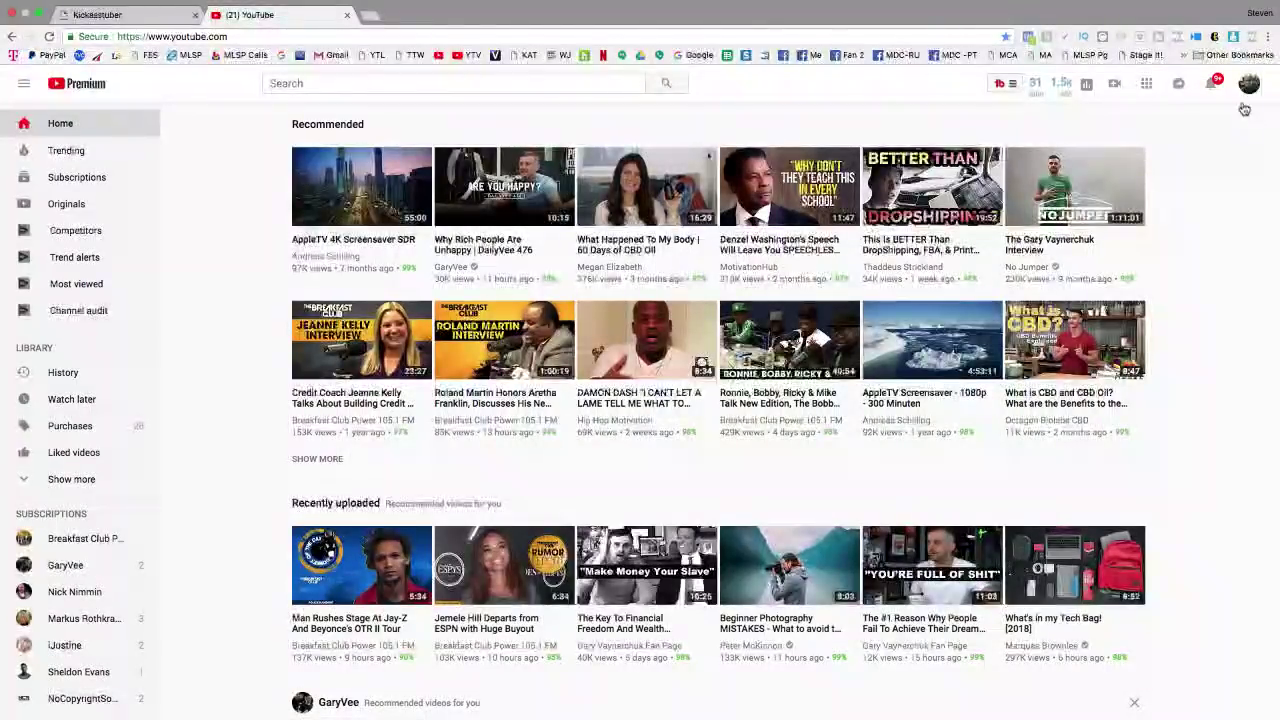
pyautogui.click(140, 14)
# Look through the rest of the Channel icon templates on page 1 and those on page 2
pyautogui.scroll(-5, 393, 453)
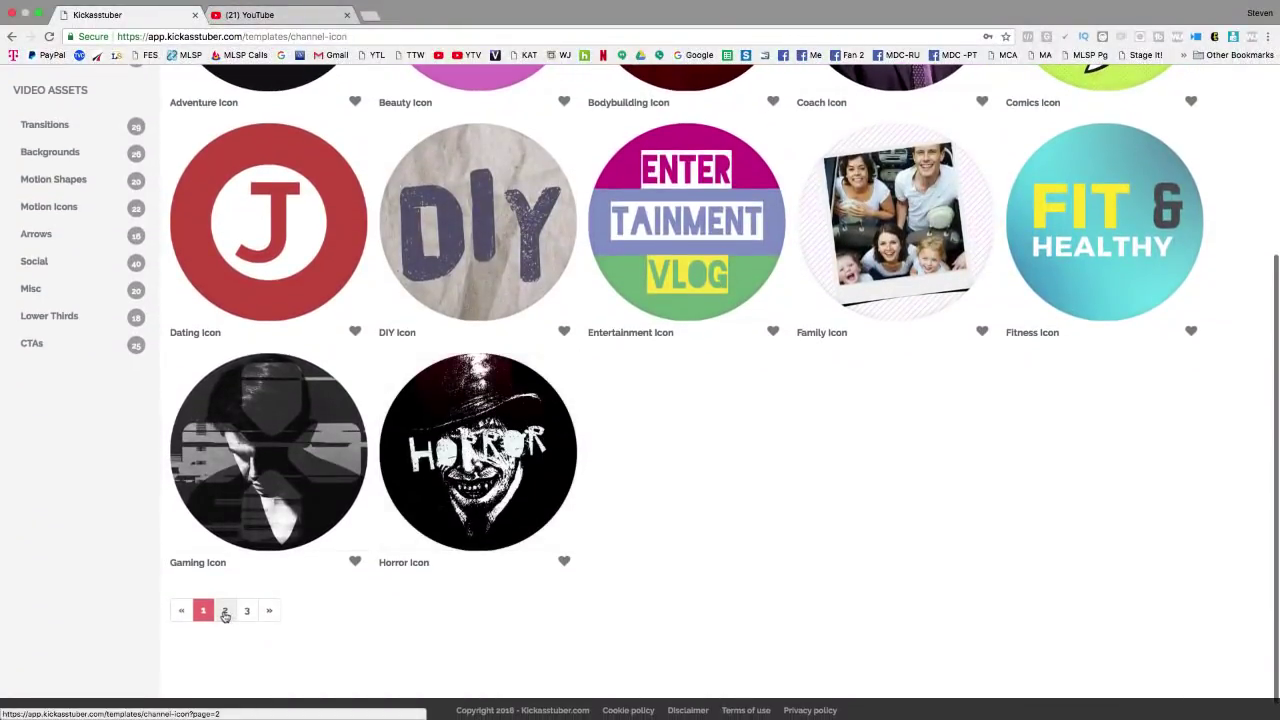
pyautogui.click(225, 612)
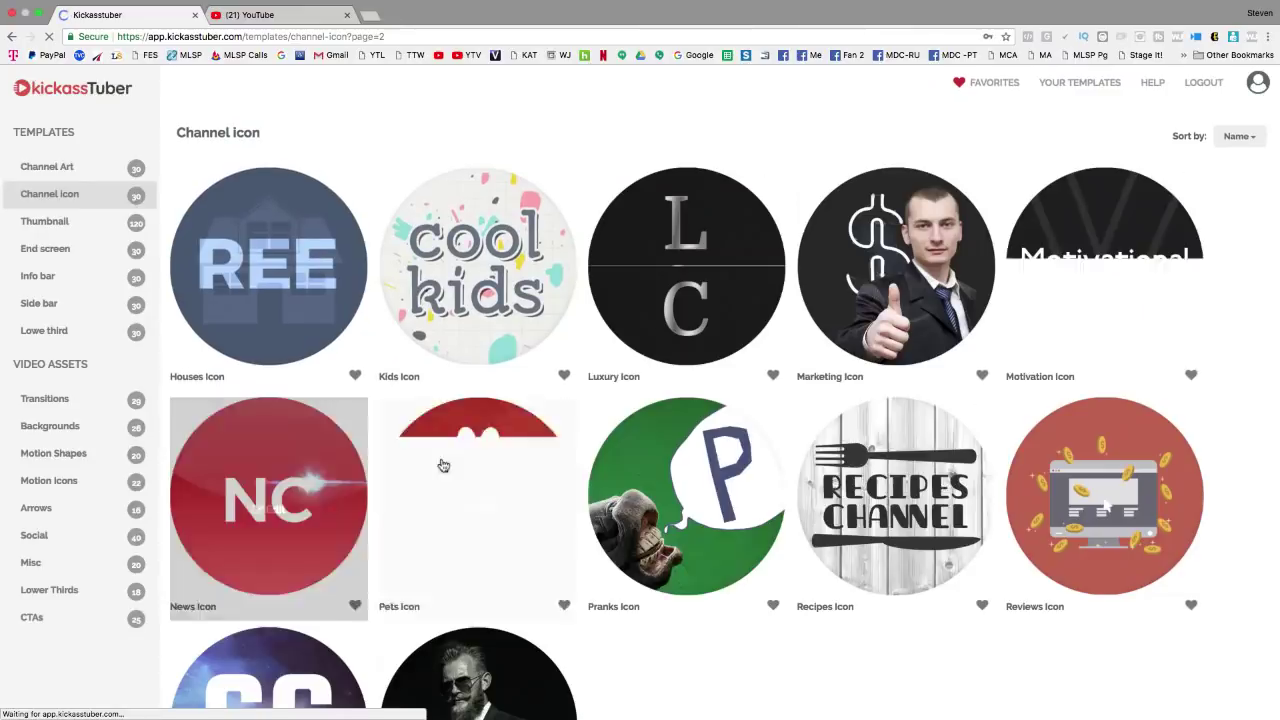
pyautogui.scroll(-3, 793, 473)
pyautogui.scroll(-3, 793, 473)
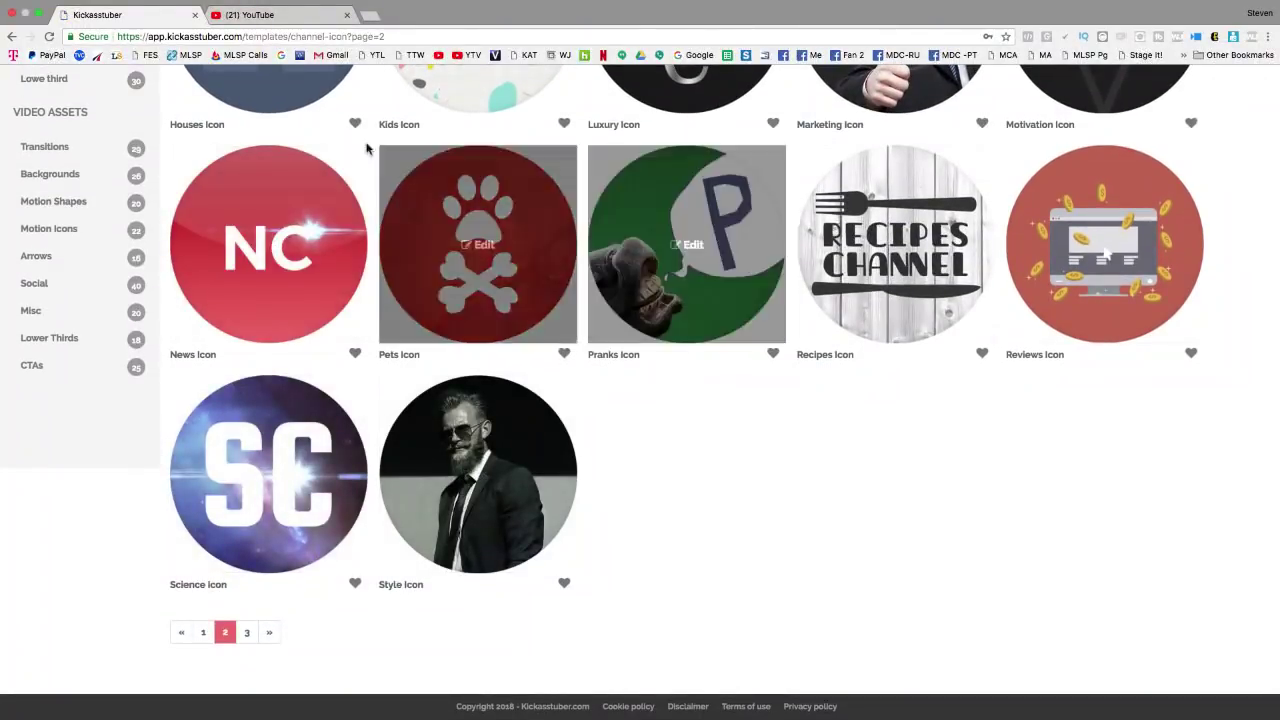
pyautogui.scroll(5, 70, 230)
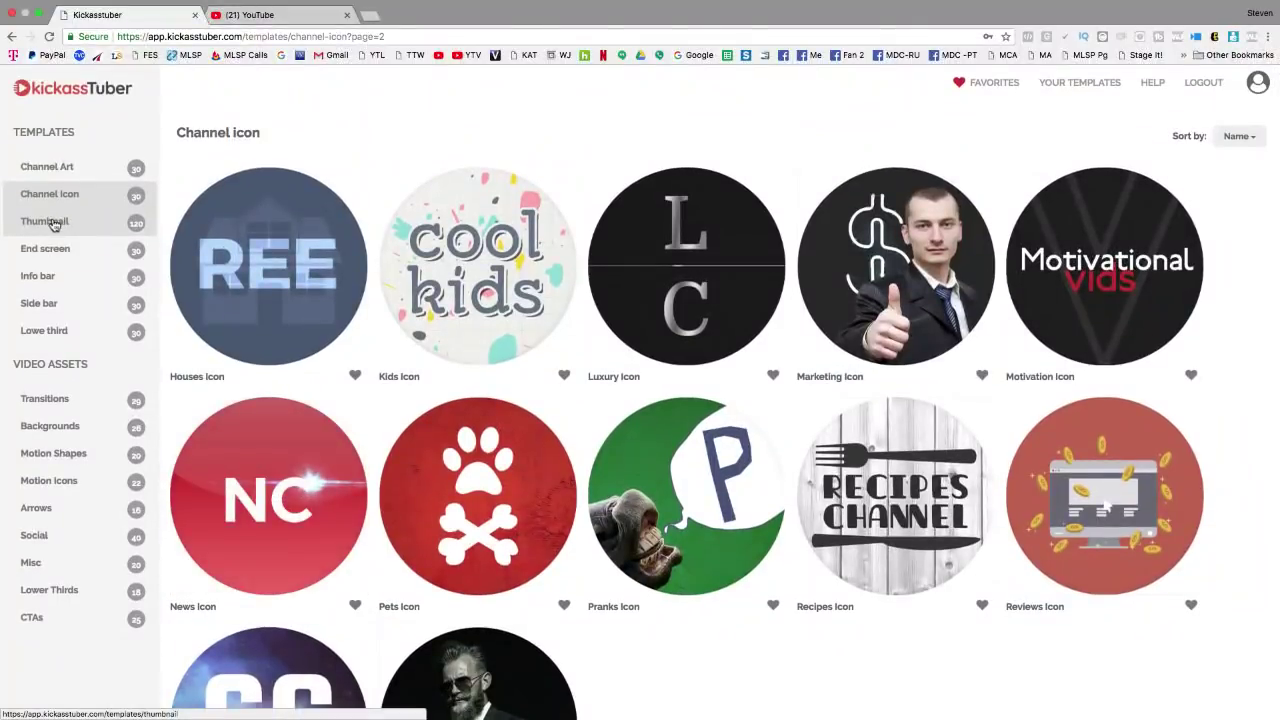
# Open the Thumbnail templates and examine the designs on the first page
pyautogui.click(59, 223)
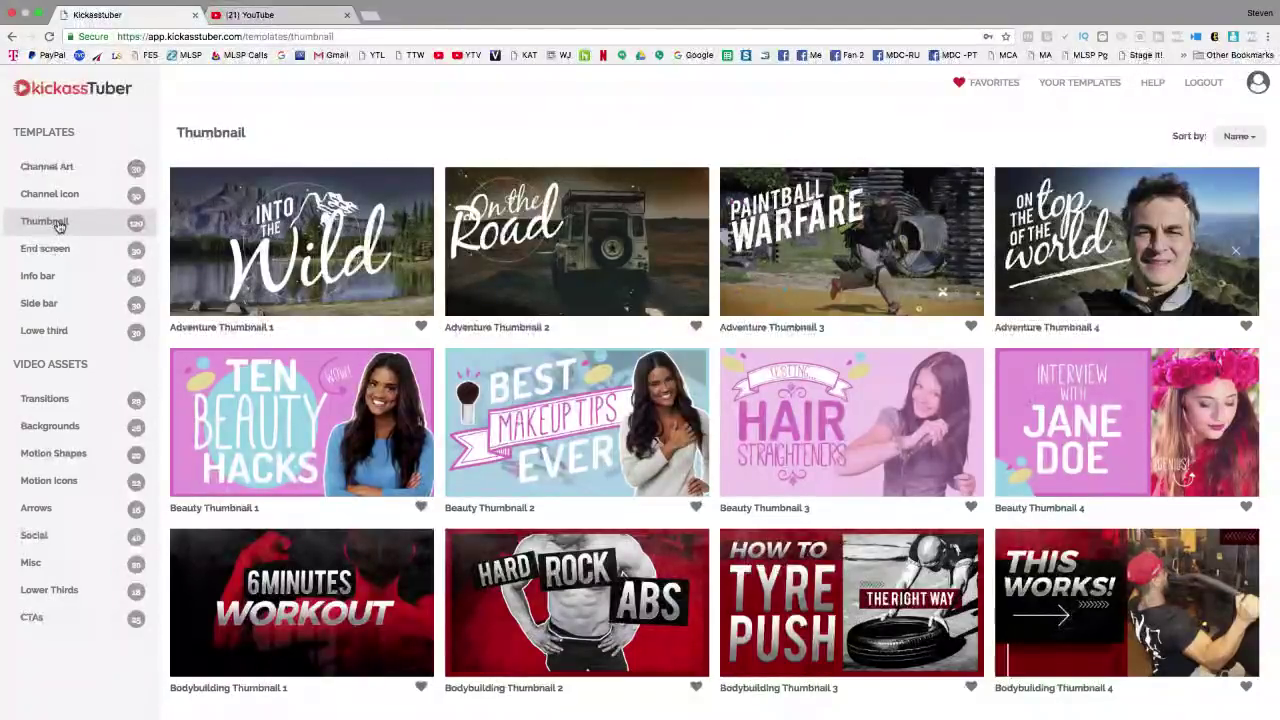
pyautogui.scroll(-1, 620, 290)
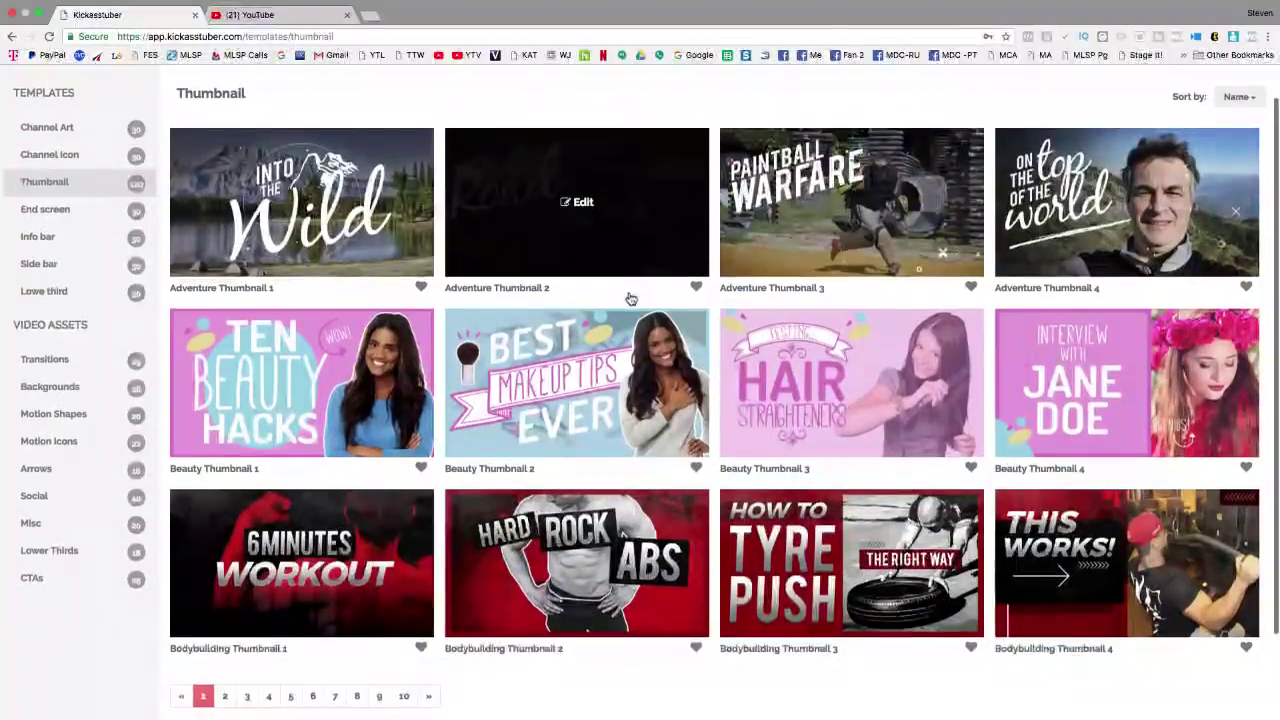
pyautogui.scroll(-3, 630, 295)
pyautogui.scroll(2, 630, 295)
pyautogui.scroll(-1, 630, 295)
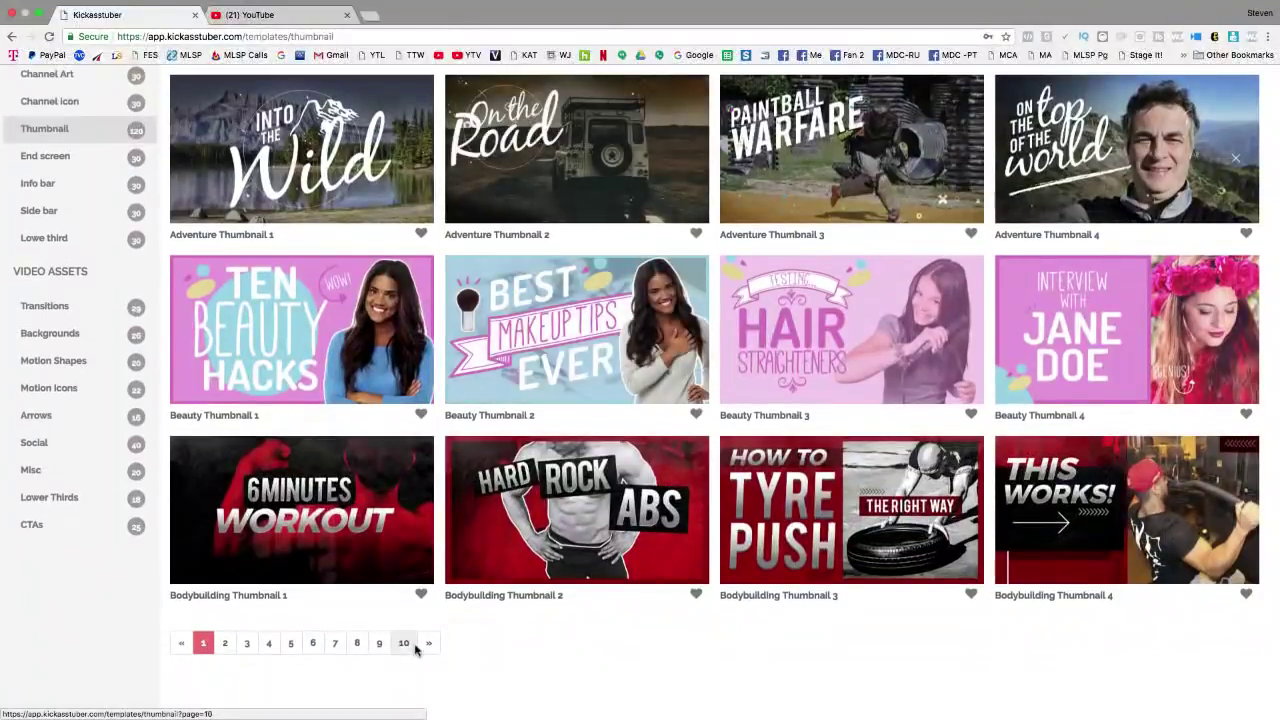
pyautogui.scroll(3, 548, 175)
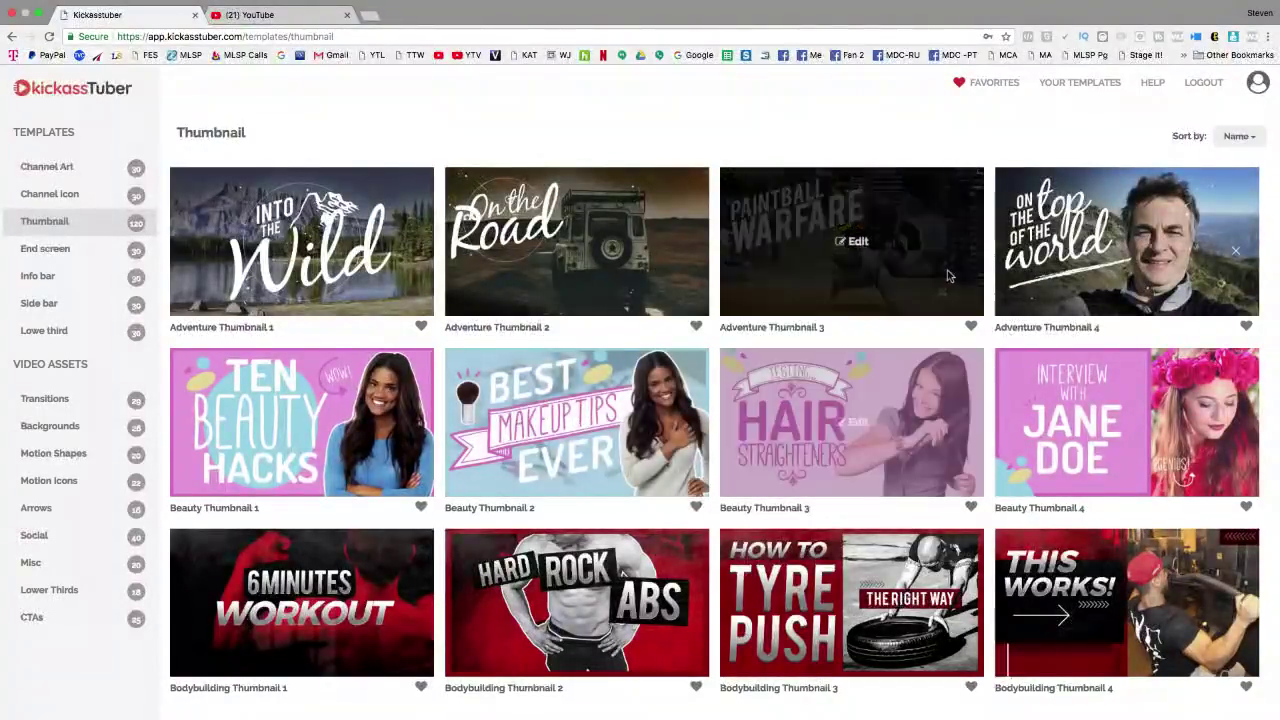
pyautogui.scroll(-1, 850, 420)
pyautogui.scroll(1, 846, 427)
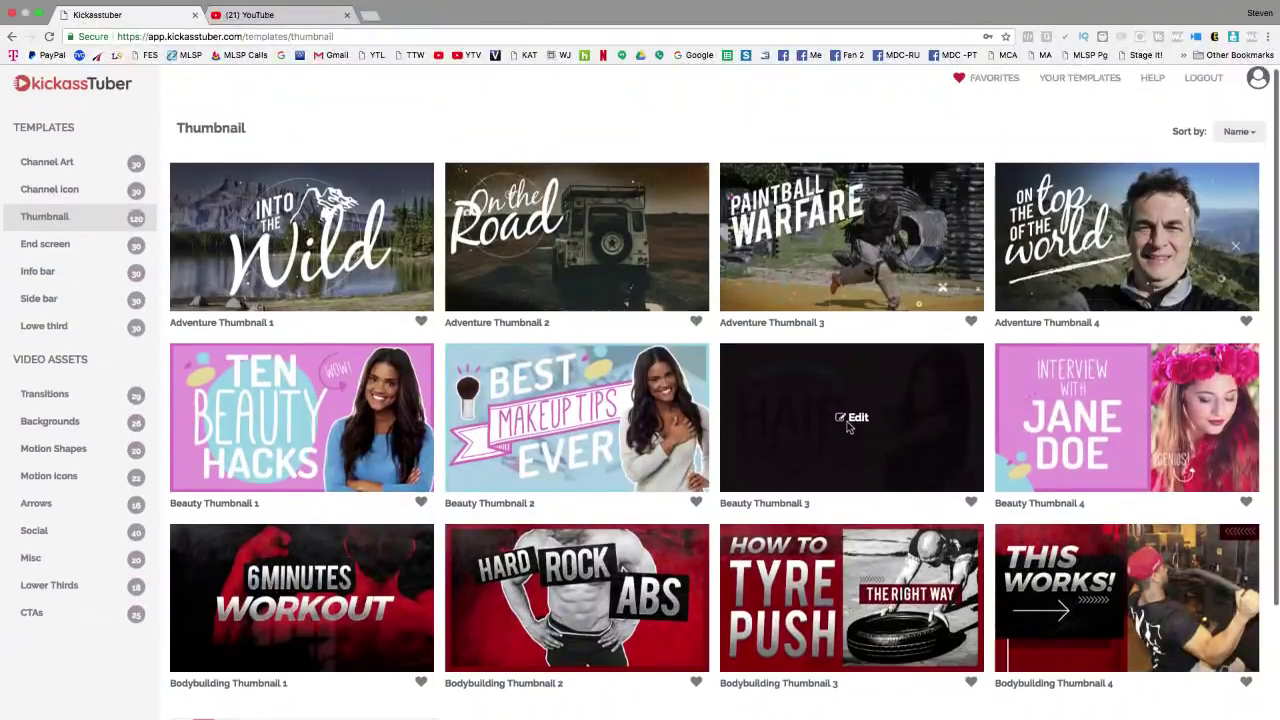
pyautogui.scroll(-2, 848, 428)
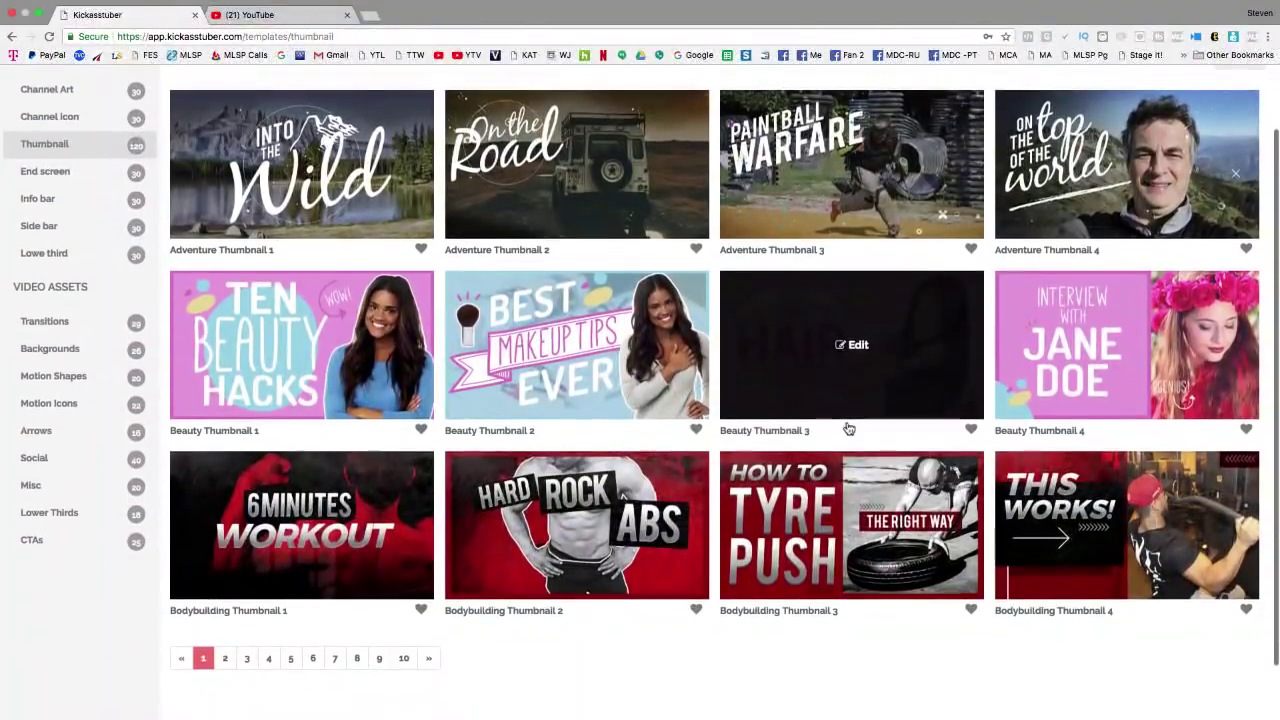
# View page 2 of the Thumbnail templates and return to page 1
pyautogui.click(225, 659)
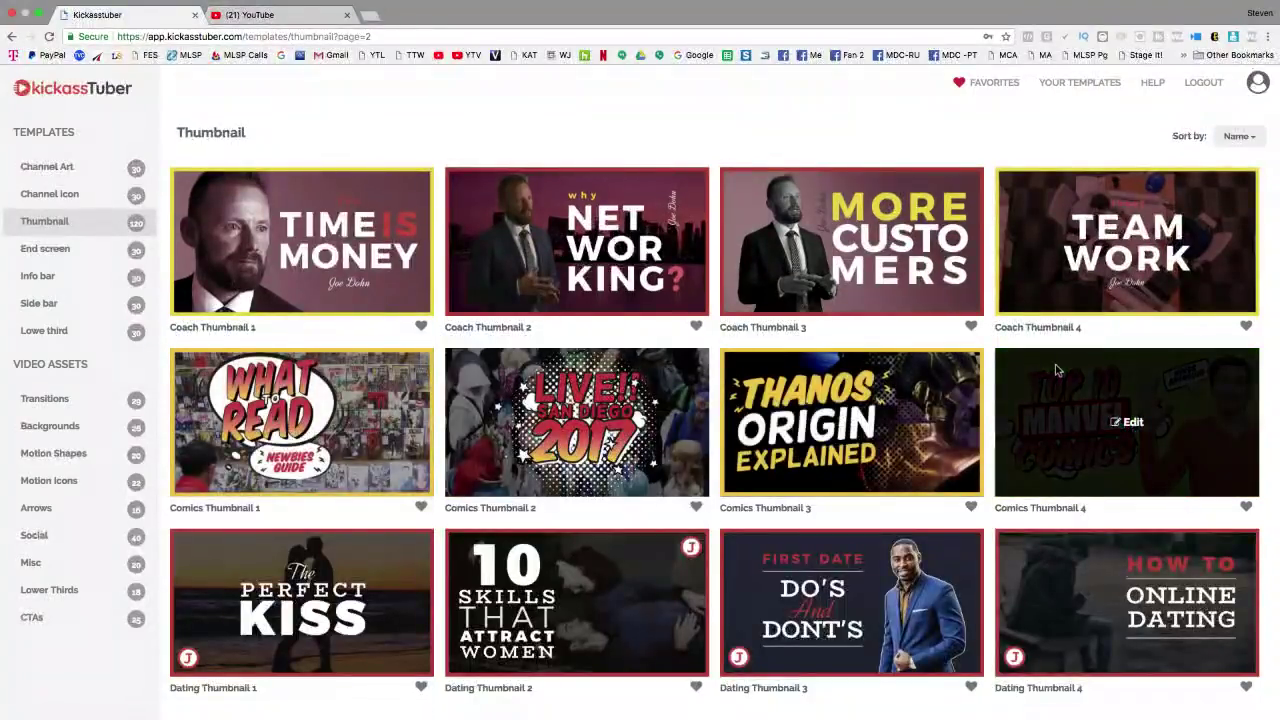
pyautogui.scroll(-2, 626, 543)
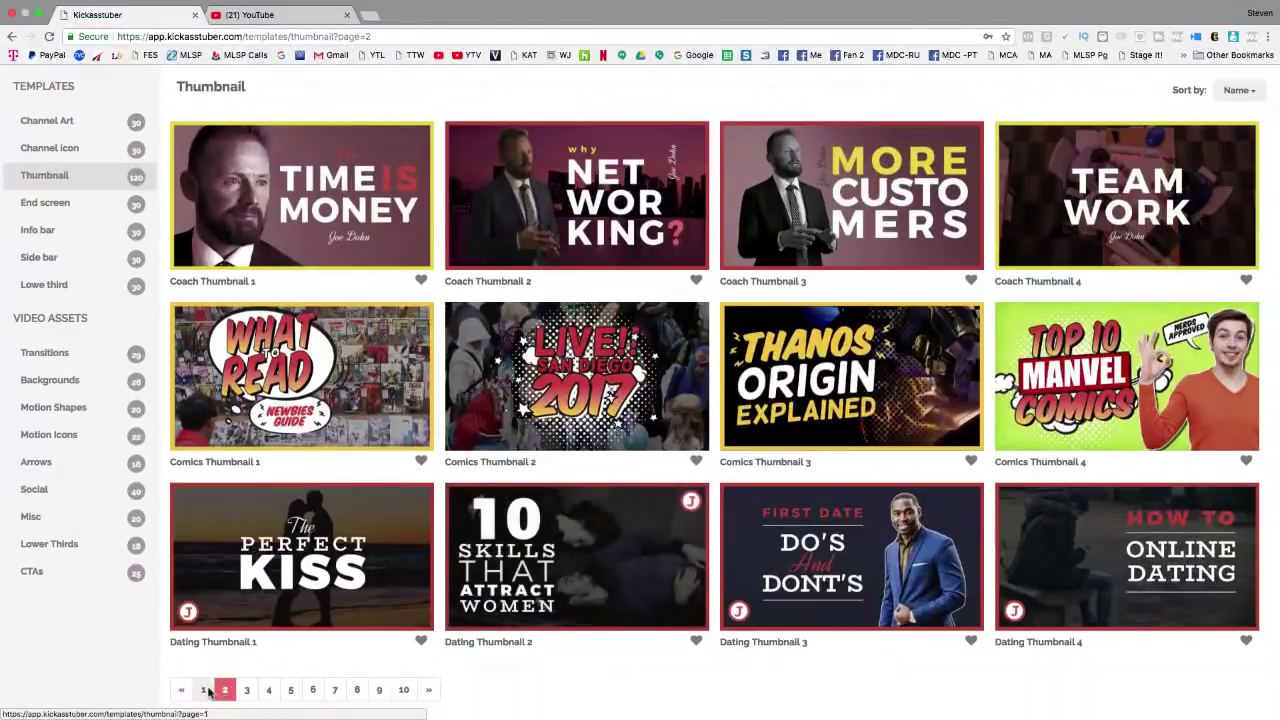
pyautogui.click(203, 690)
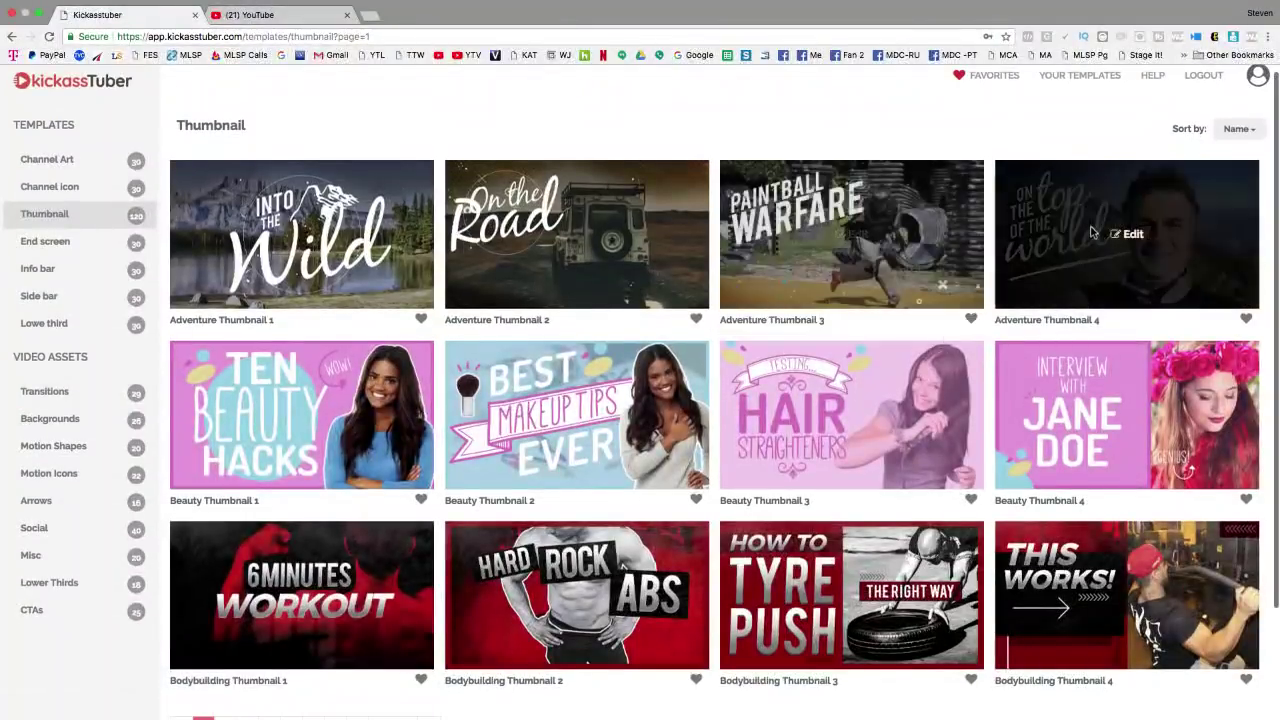
# Open the Adventure Thumbnail 4 template for editing and enlarge the web page by one zoom level
pyautogui.click(1129, 240)
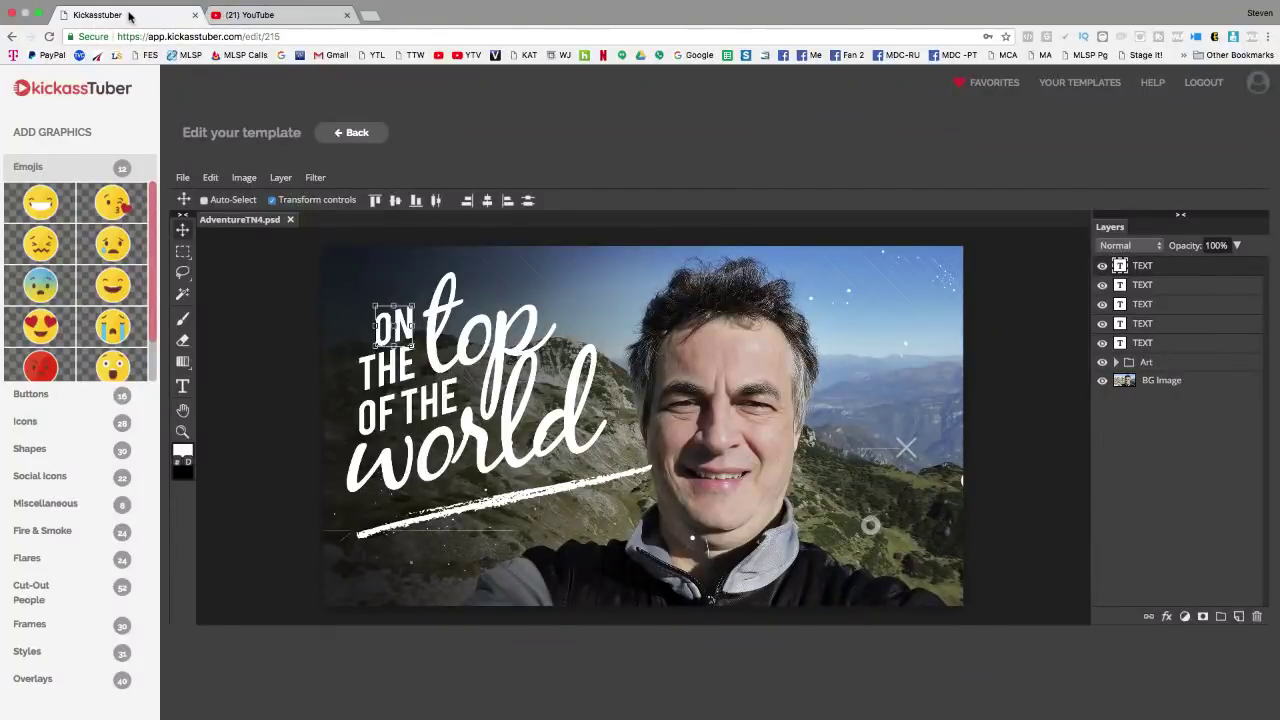
pyautogui.press('super+equal')
pyautogui.press('super+equal')
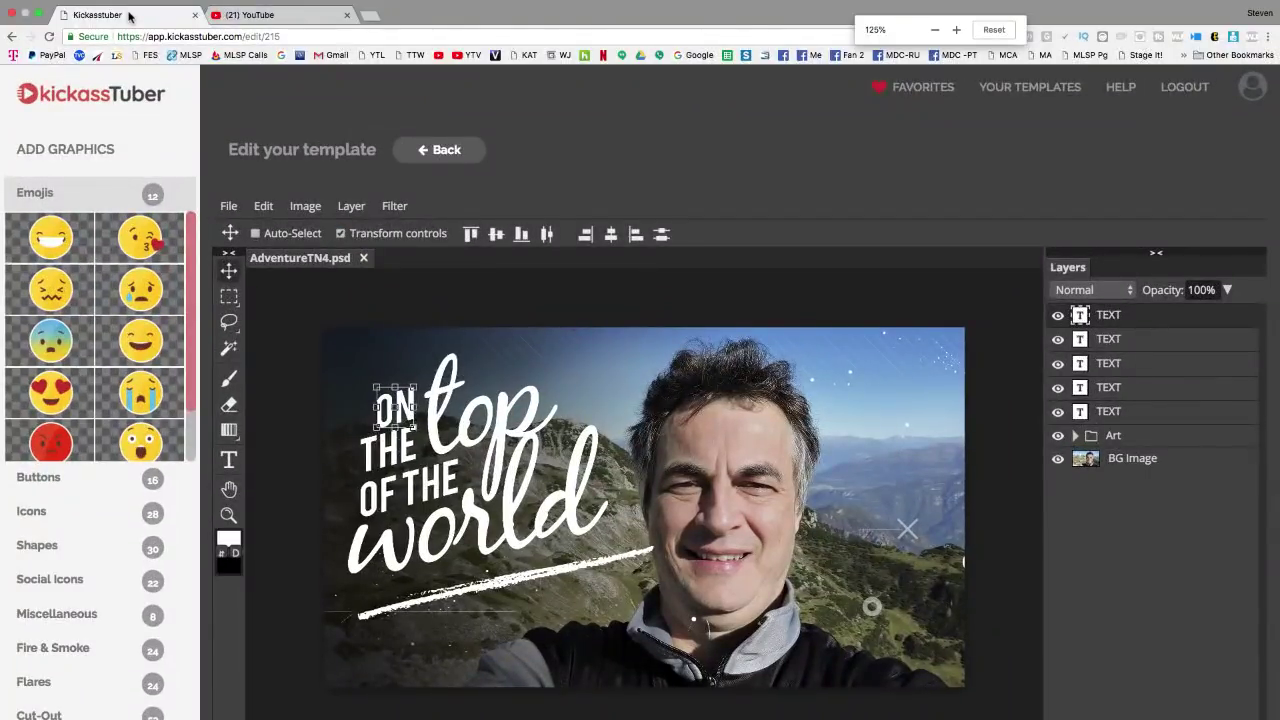
pyautogui.press('super+minus')
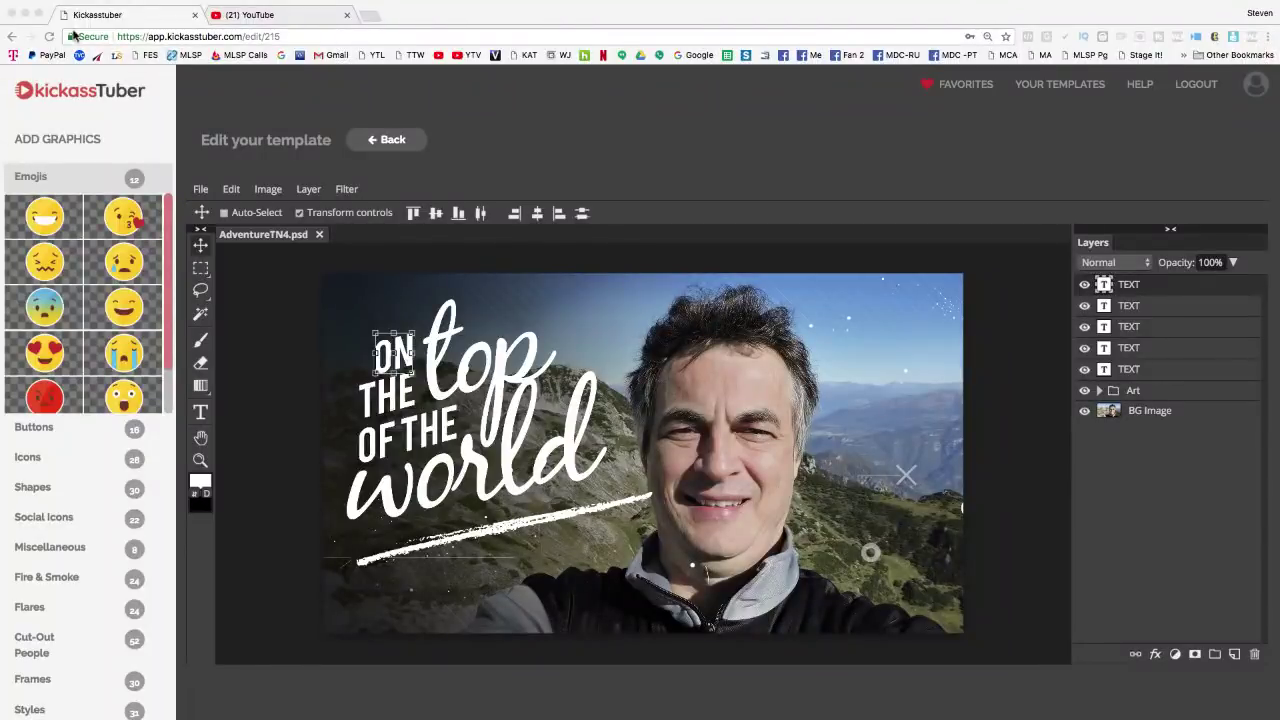
# Take the browser out of full screen and widen its window to span nearly the whole desktop
pyautogui.click(39, 16)
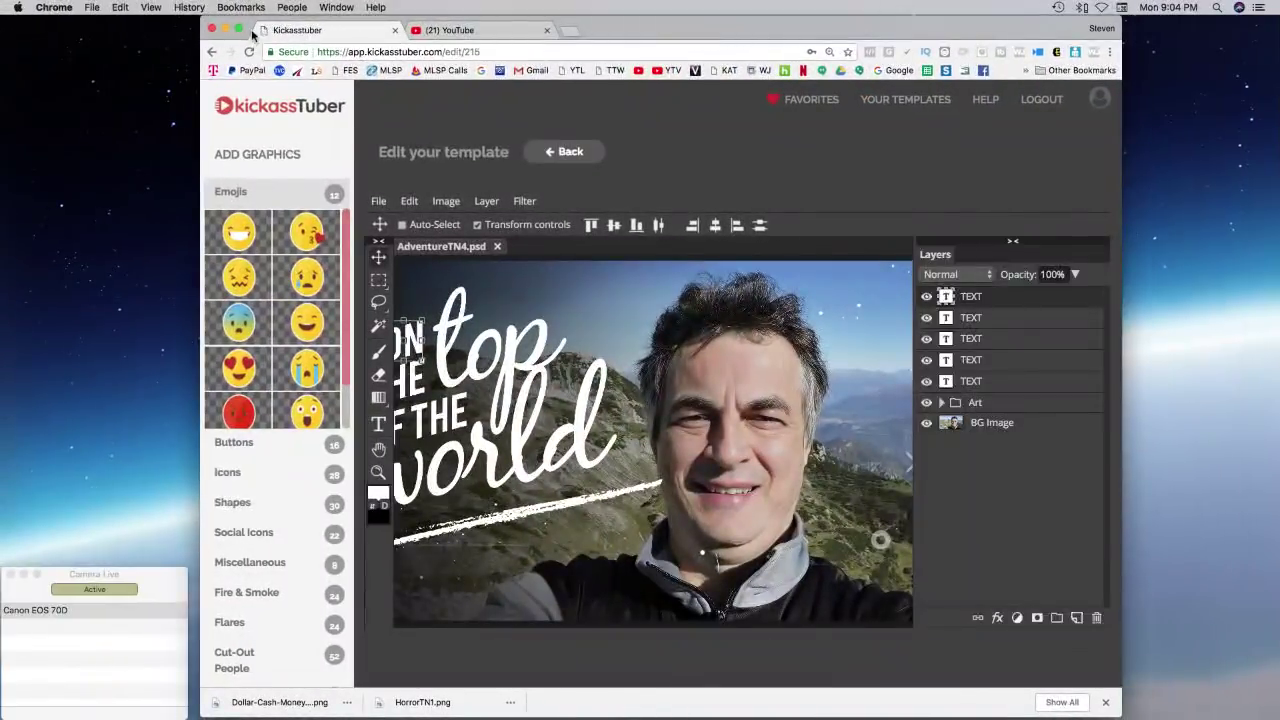
pyautogui.moveTo(201, 70); pyautogui.dragTo(0, 70)
pyautogui.moveTo(1123, 183); pyautogui.dragTo(1267, 176)
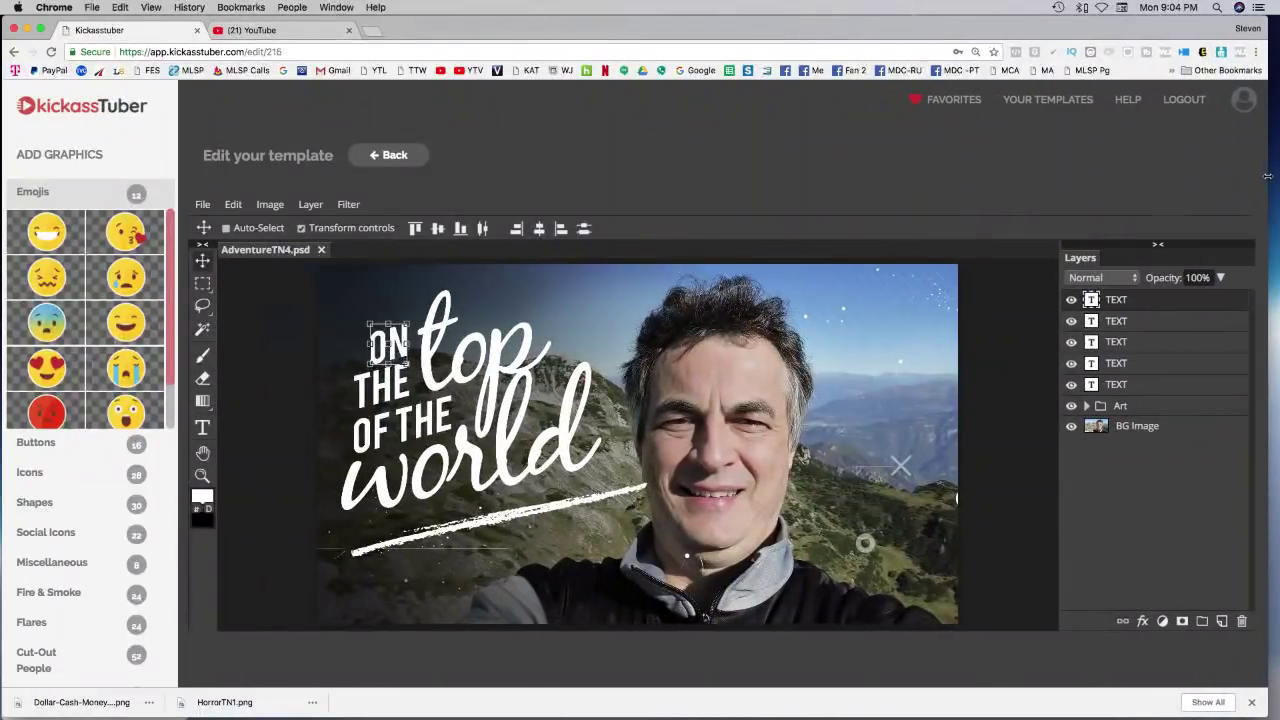
pyautogui.moveTo(616, 33); pyautogui.dragTo(623, 33)
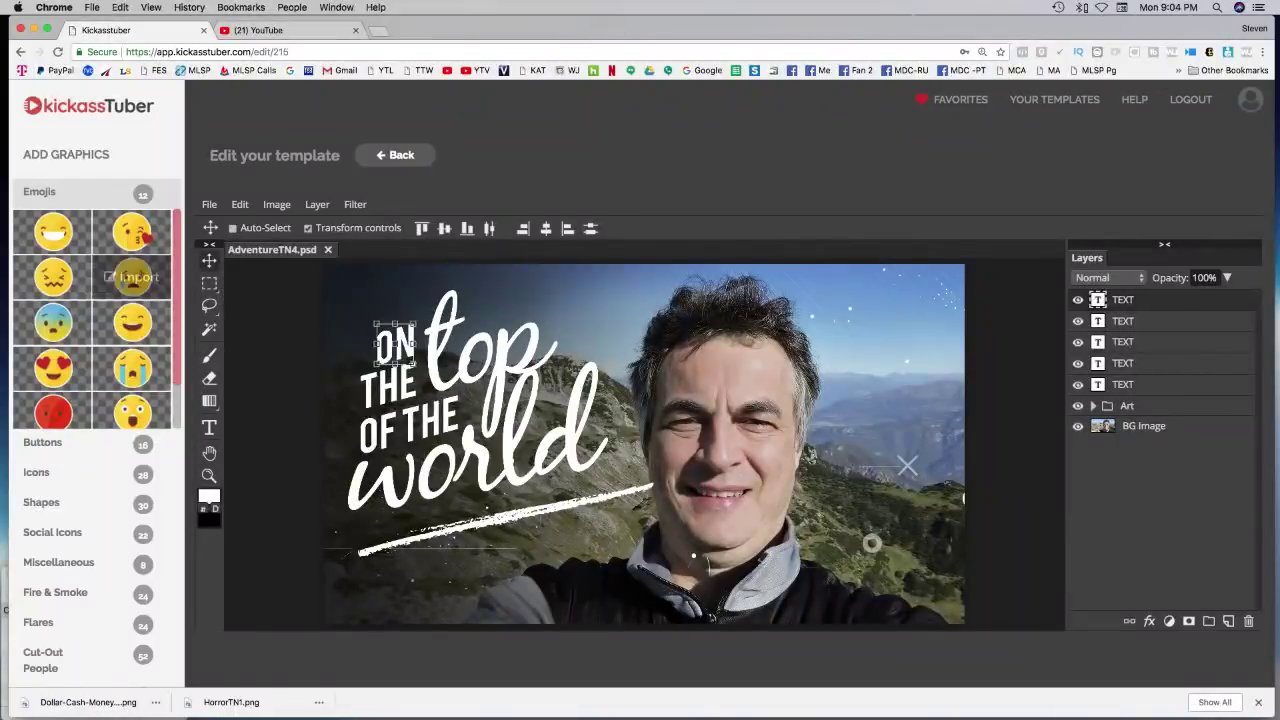
pyautogui.moveTo(371, 189); pyautogui.dragTo(312, 22)
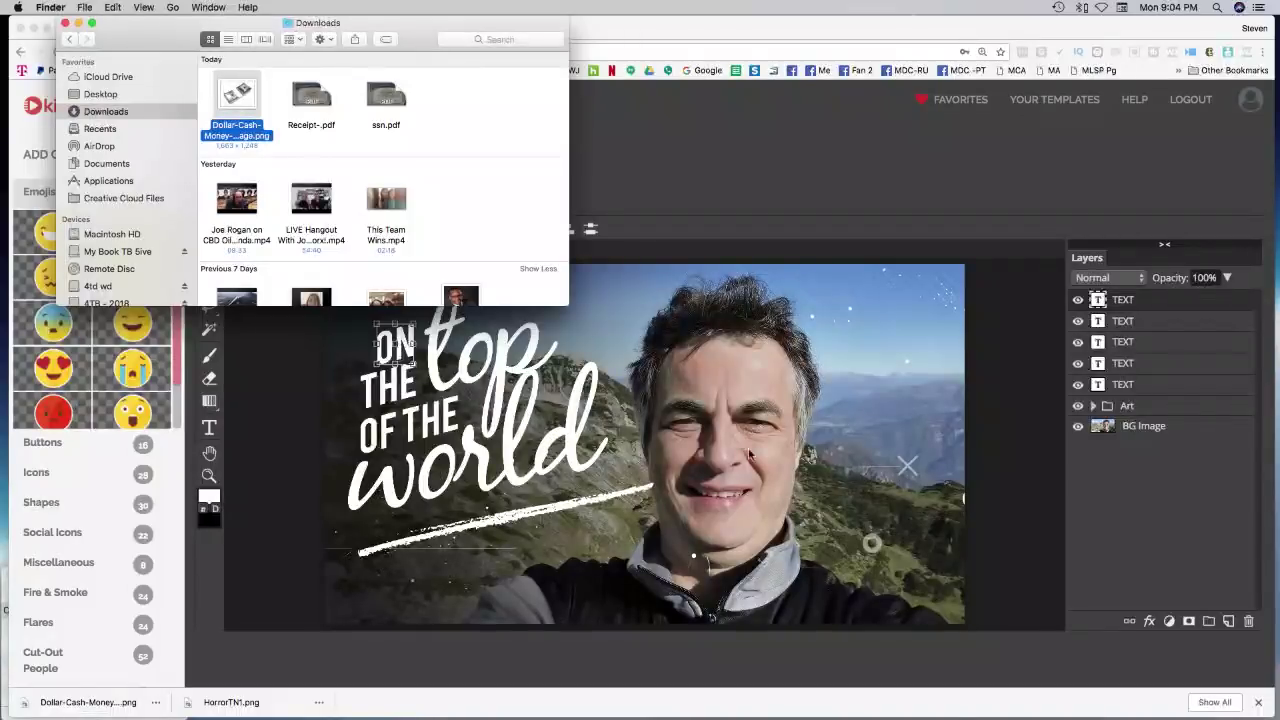
pyautogui.scroll(-10, 446, 235)
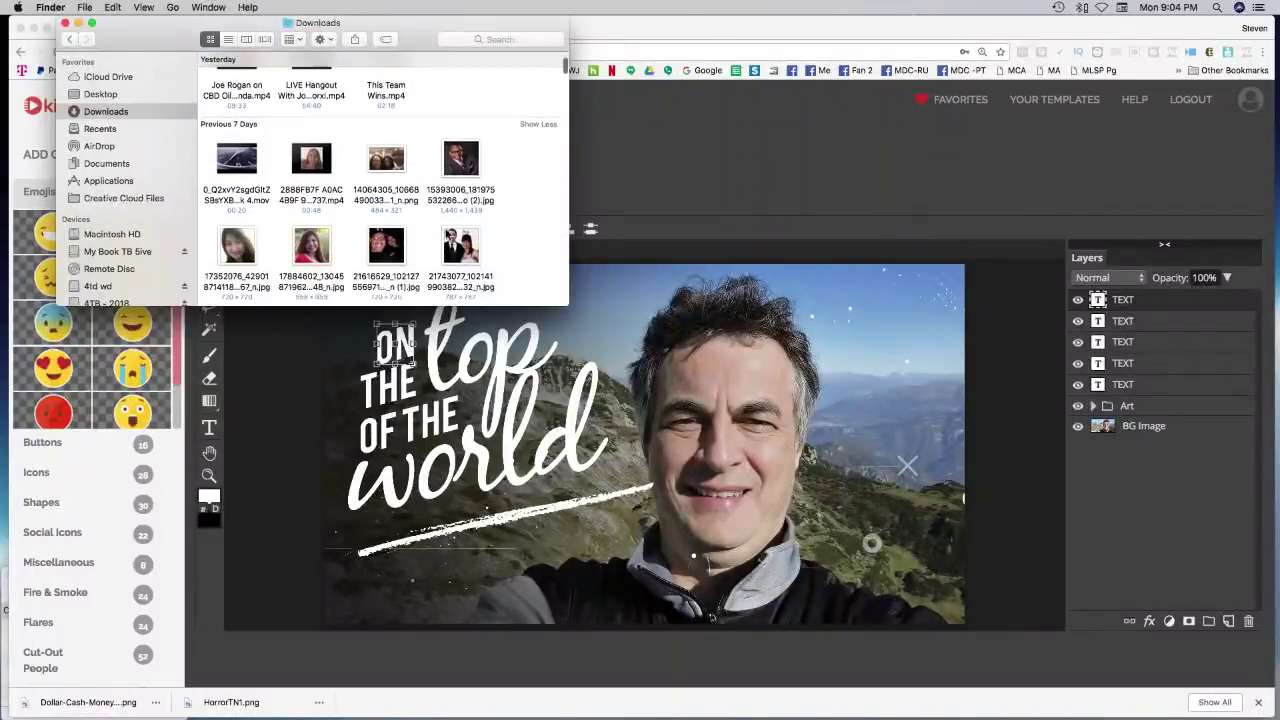
pyautogui.scroll(-10, 446, 235)
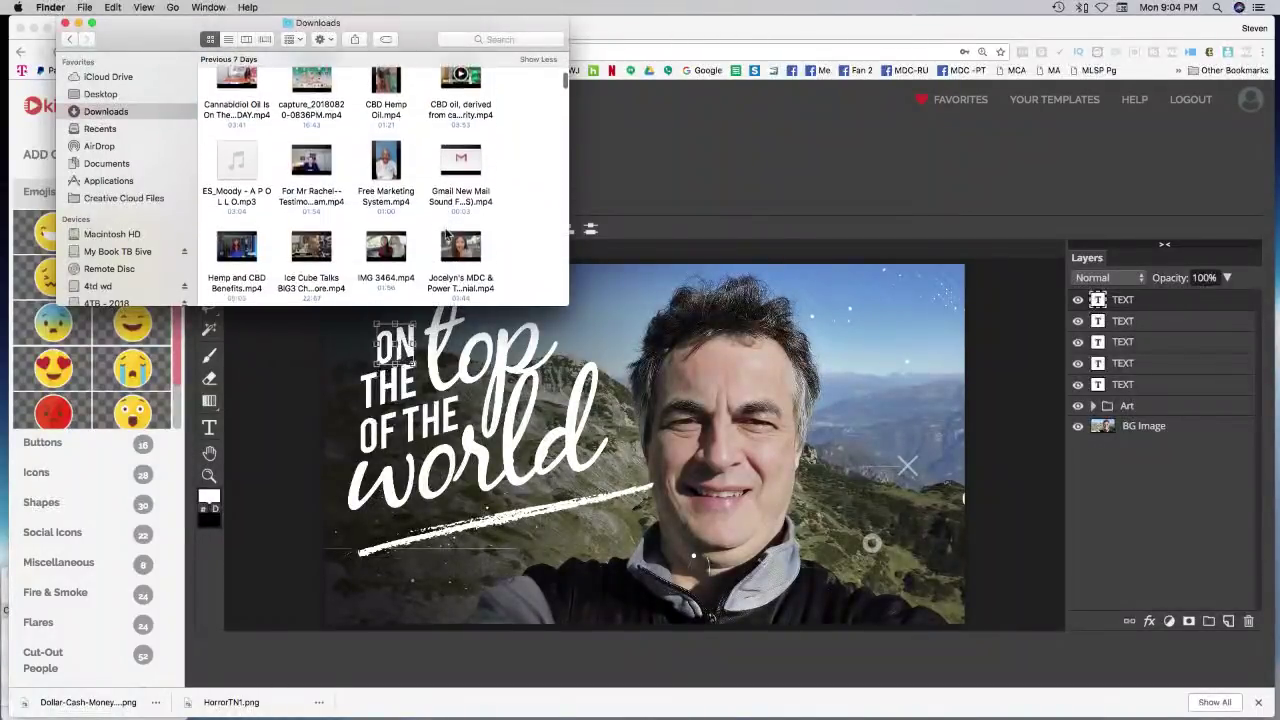
pyautogui.scroll(-5, 446, 235)
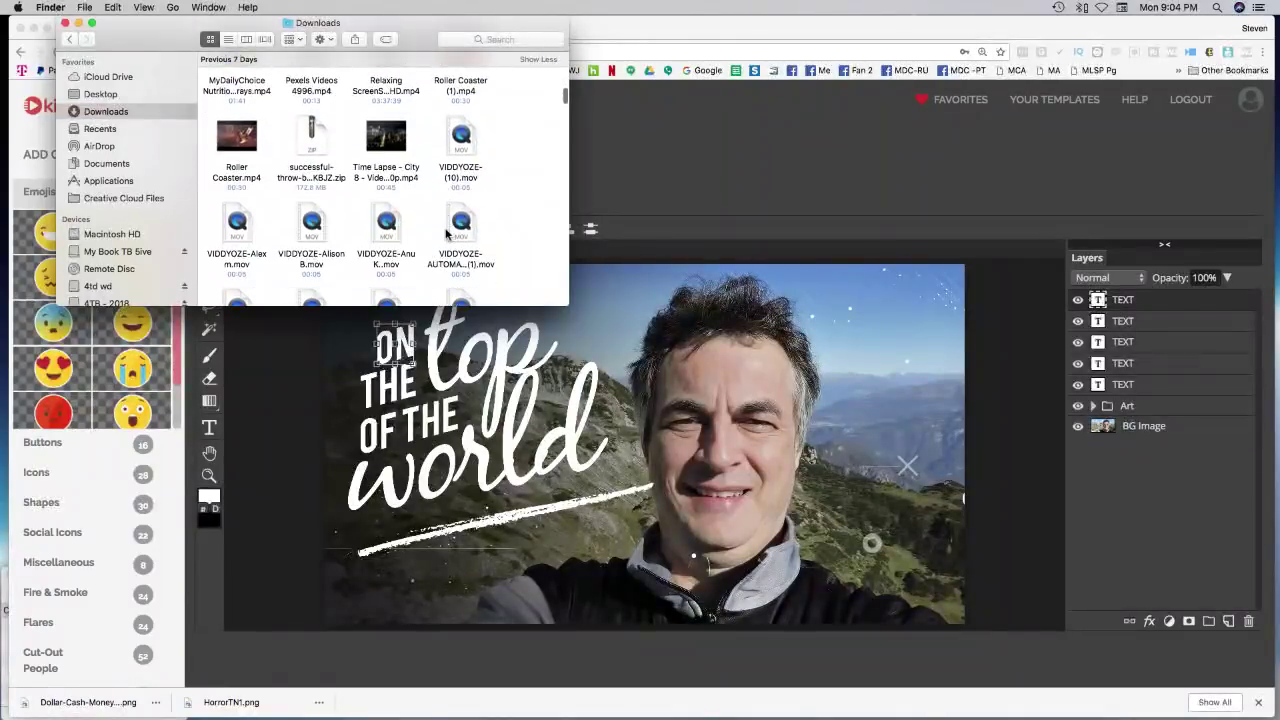
pyautogui.scroll(-2, 446, 235)
pyautogui.scroll(-10, 446, 235)
pyautogui.scroll(-10, 446, 235)
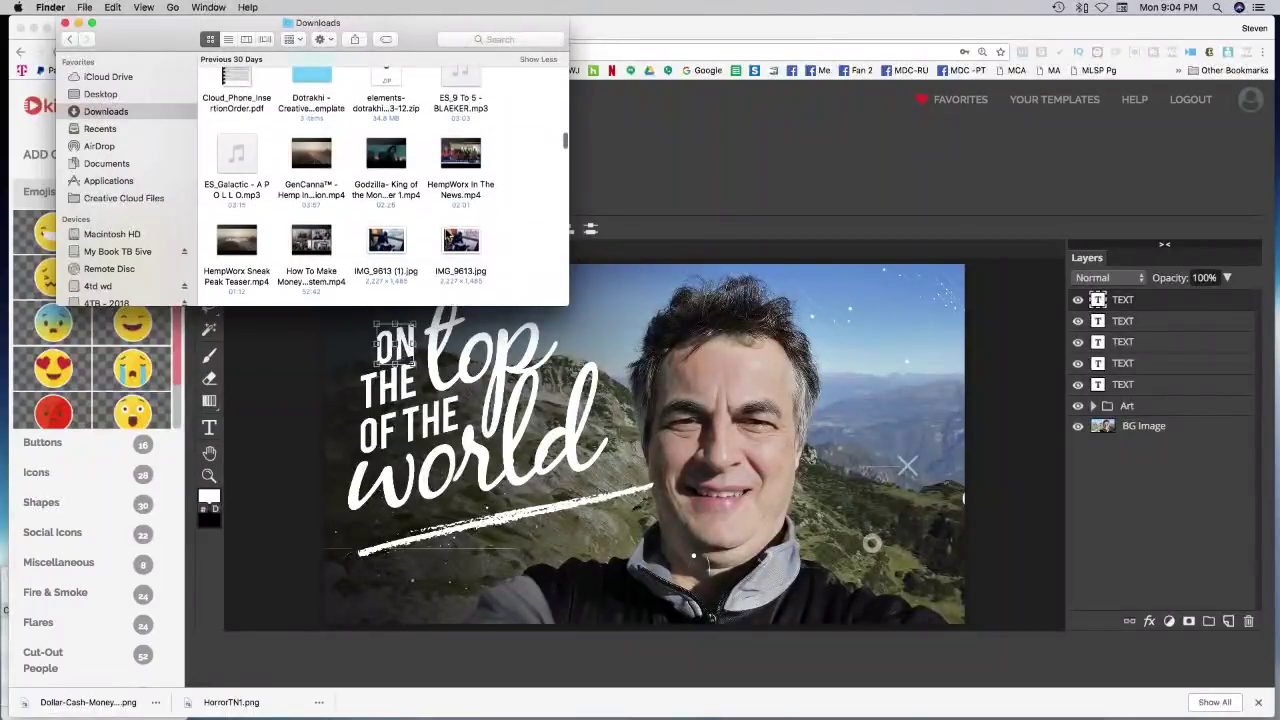
pyautogui.scroll(-3, 446, 235)
pyautogui.scroll(-10, 446, 235)
pyautogui.scroll(-3, 446, 235)
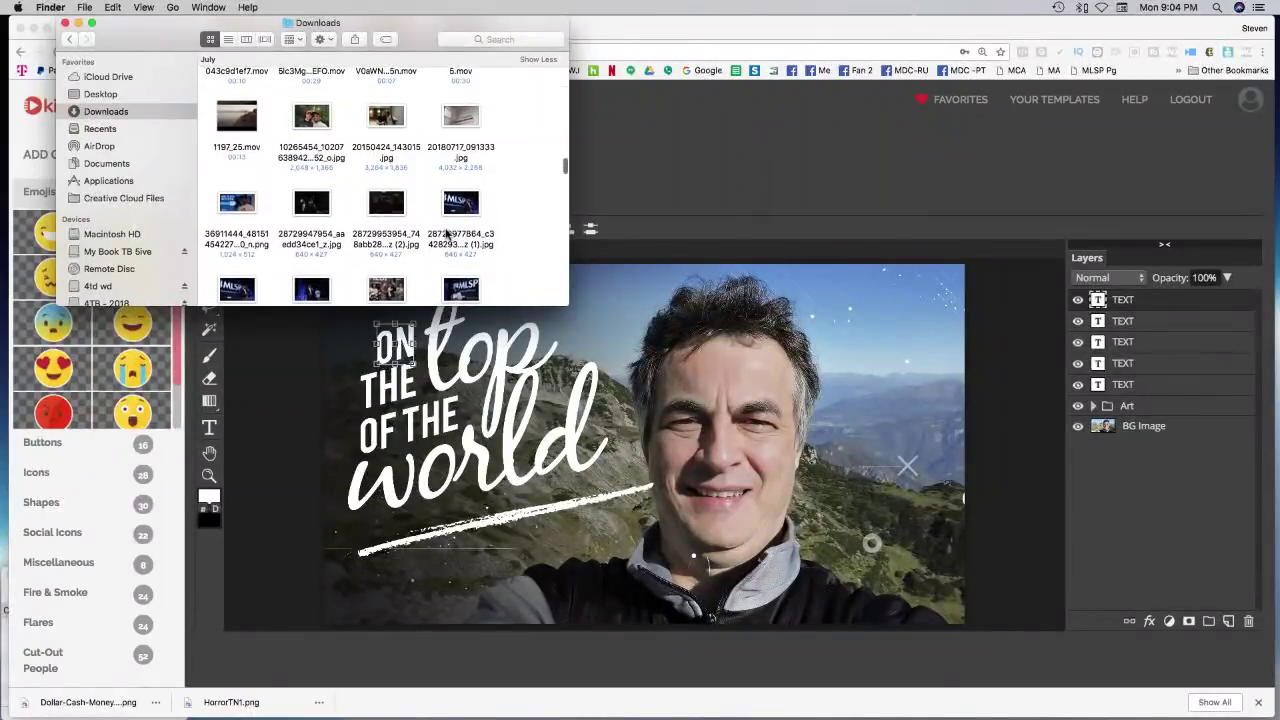
pyautogui.scroll(-8, 446, 235)
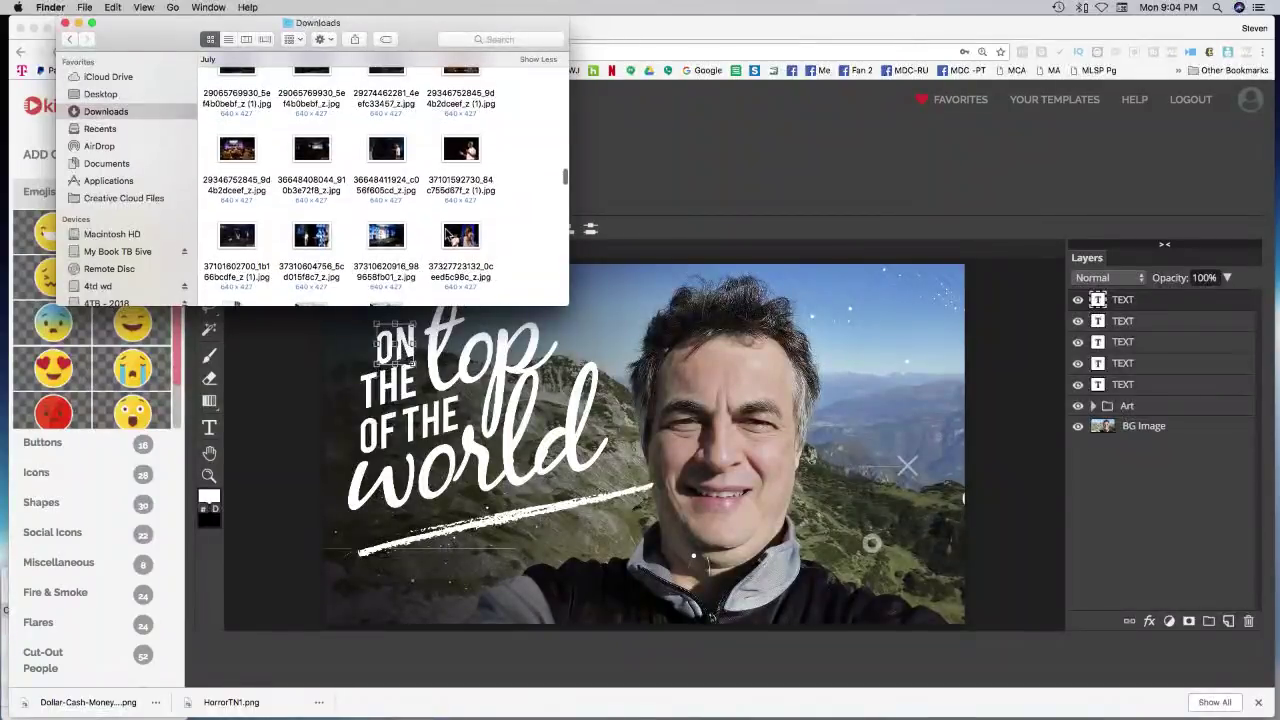
pyautogui.scroll(-5, 460, 203)
pyautogui.scroll(5, 460, 200)
pyautogui.click(459, 170)
pyautogui.moveTo(459, 170); pyautogui.dragTo(1160, 420)
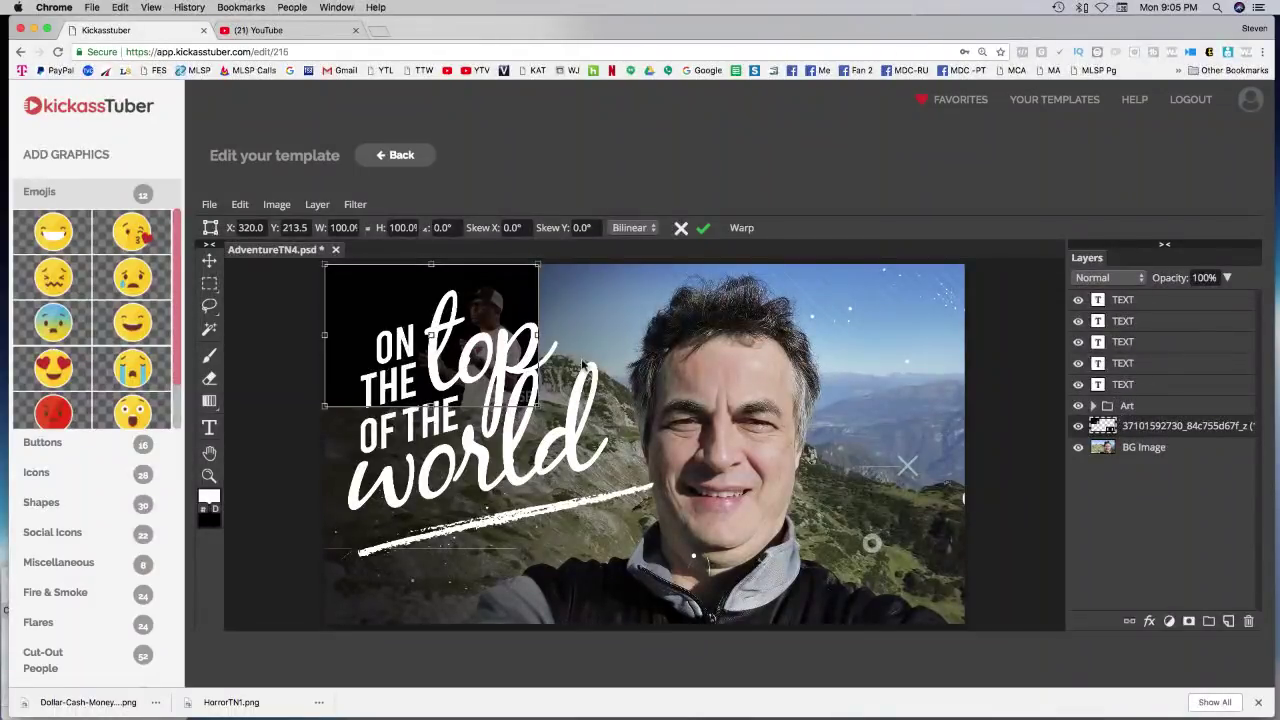
# Enlarge the placed photo to the full canvas height and link its width scale to its height at about 252.9%
pyautogui.moveTo(539, 409); pyautogui.dragTo(1042, 700)
pyautogui.moveTo(1034, 635); pyautogui.dragTo(1020, 627)
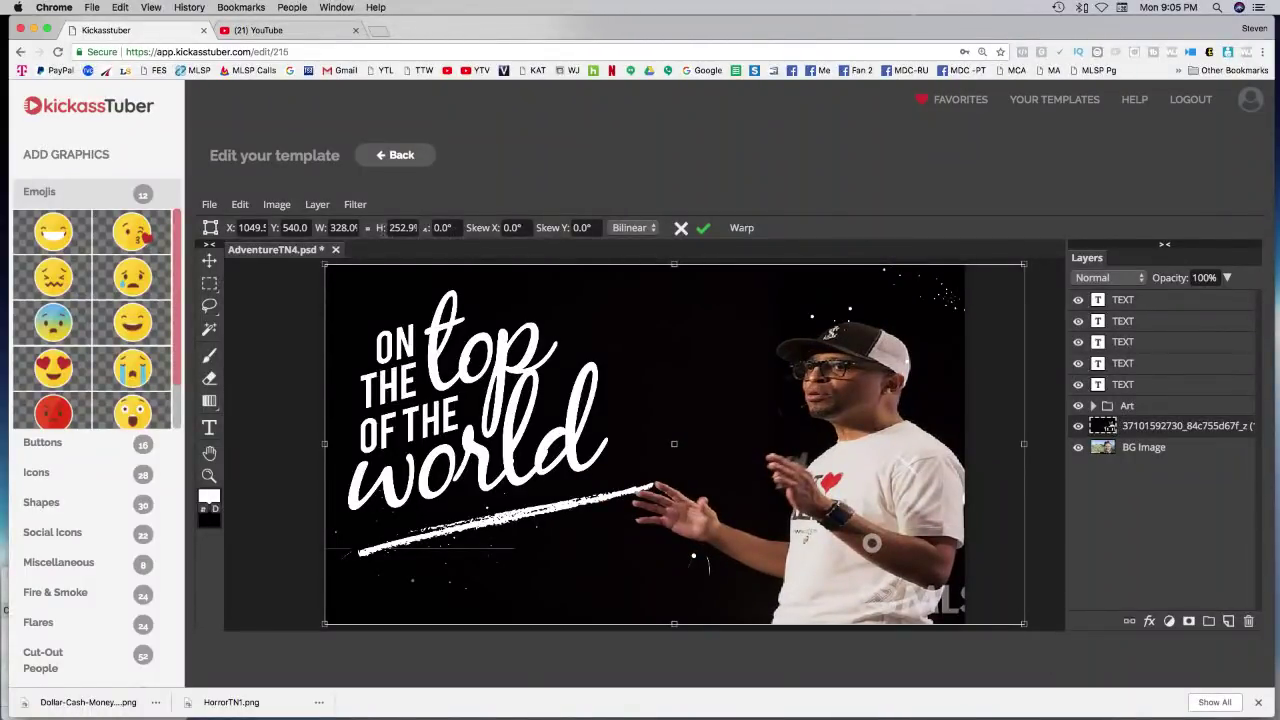
pyautogui.click(368, 229)
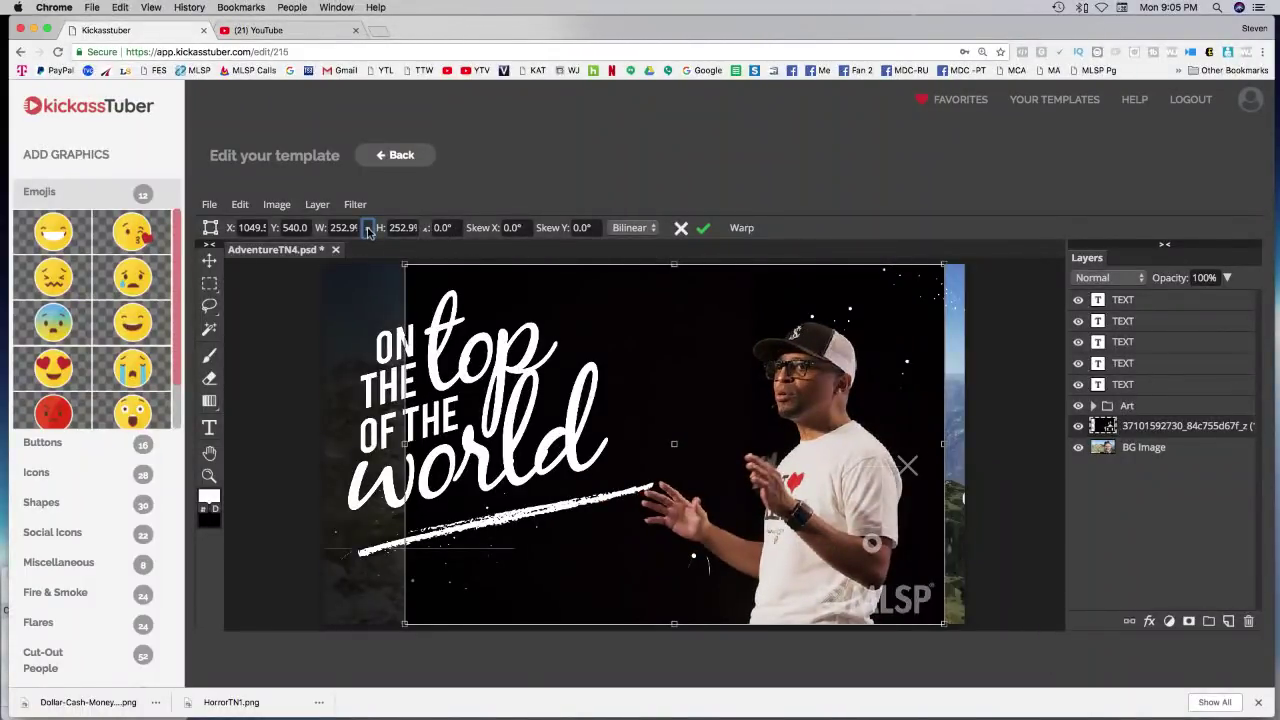
# Enlarge the photo to about 350% wide by 327.6% high and position it to cover the whole canvas
pyautogui.moveTo(402, 265); pyautogui.dragTo(262, 222)
pyautogui.moveTo(498, 352); pyautogui.dragTo(568, 384)
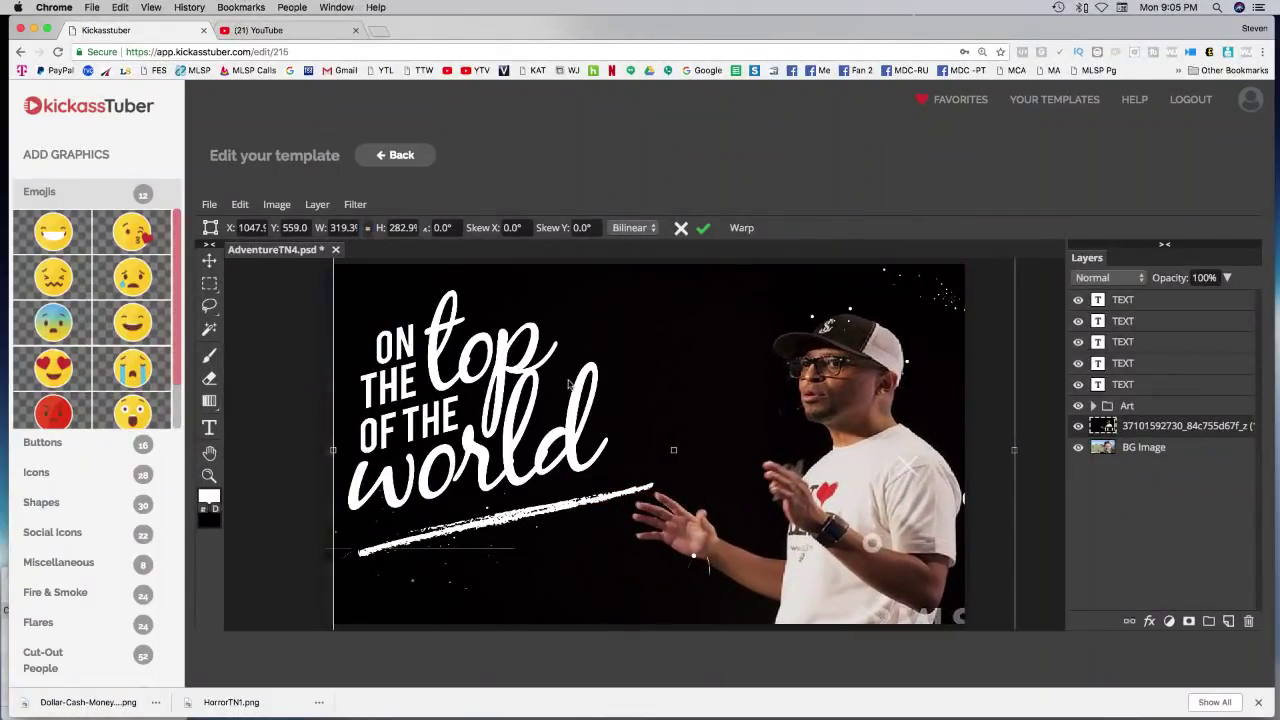
pyautogui.moveTo(379, 343); pyautogui.dragTo(381, 353)
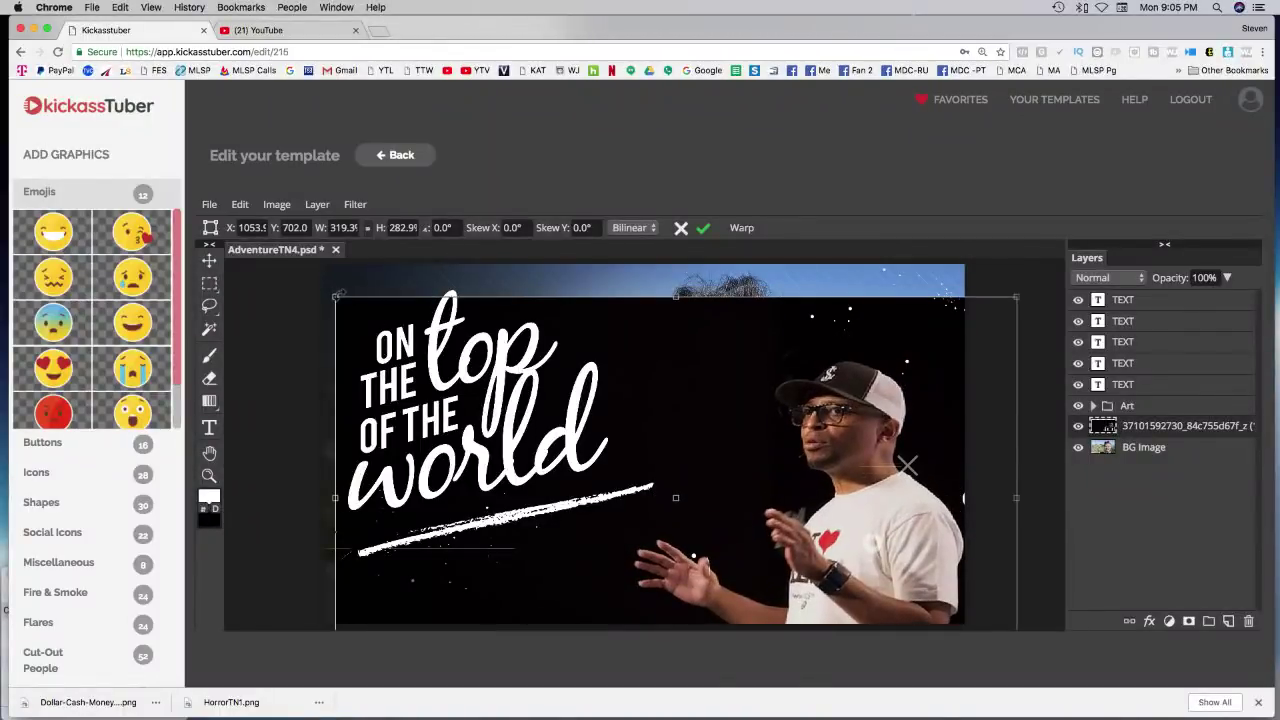
pyautogui.moveTo(335, 297); pyautogui.dragTo(276, 257)
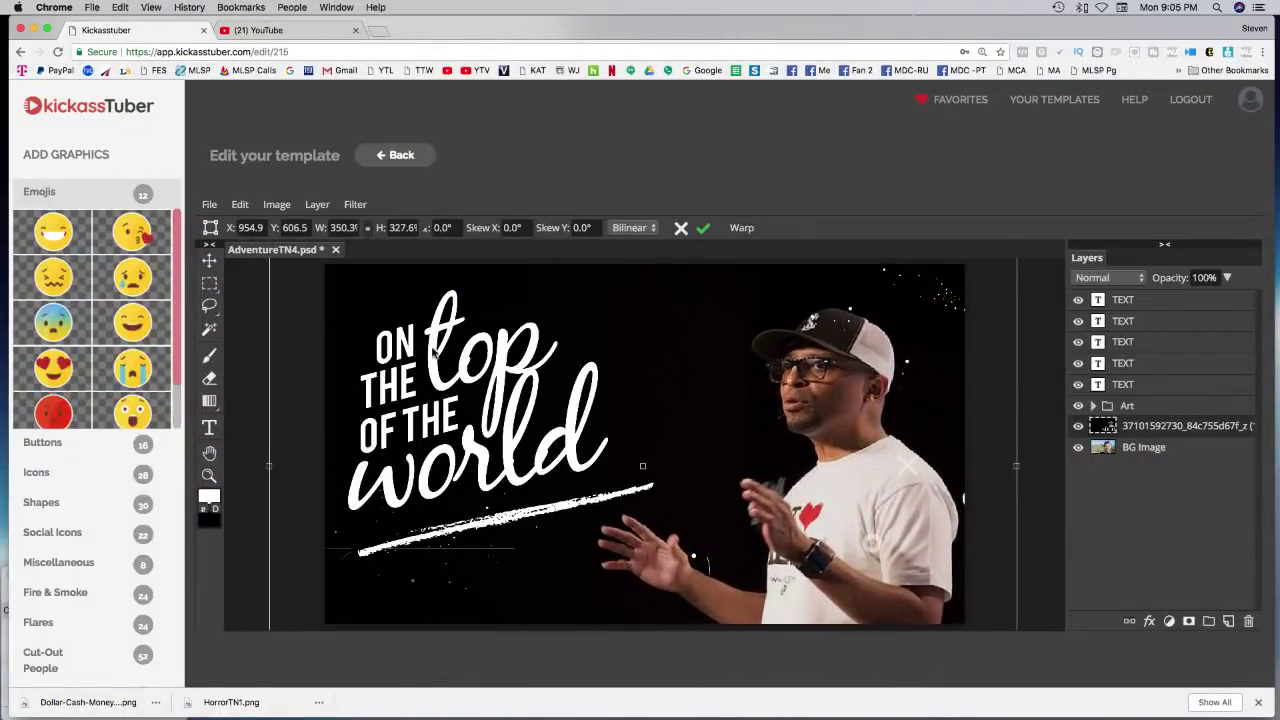
pyautogui.moveTo(483, 357); pyautogui.dragTo(482, 366)
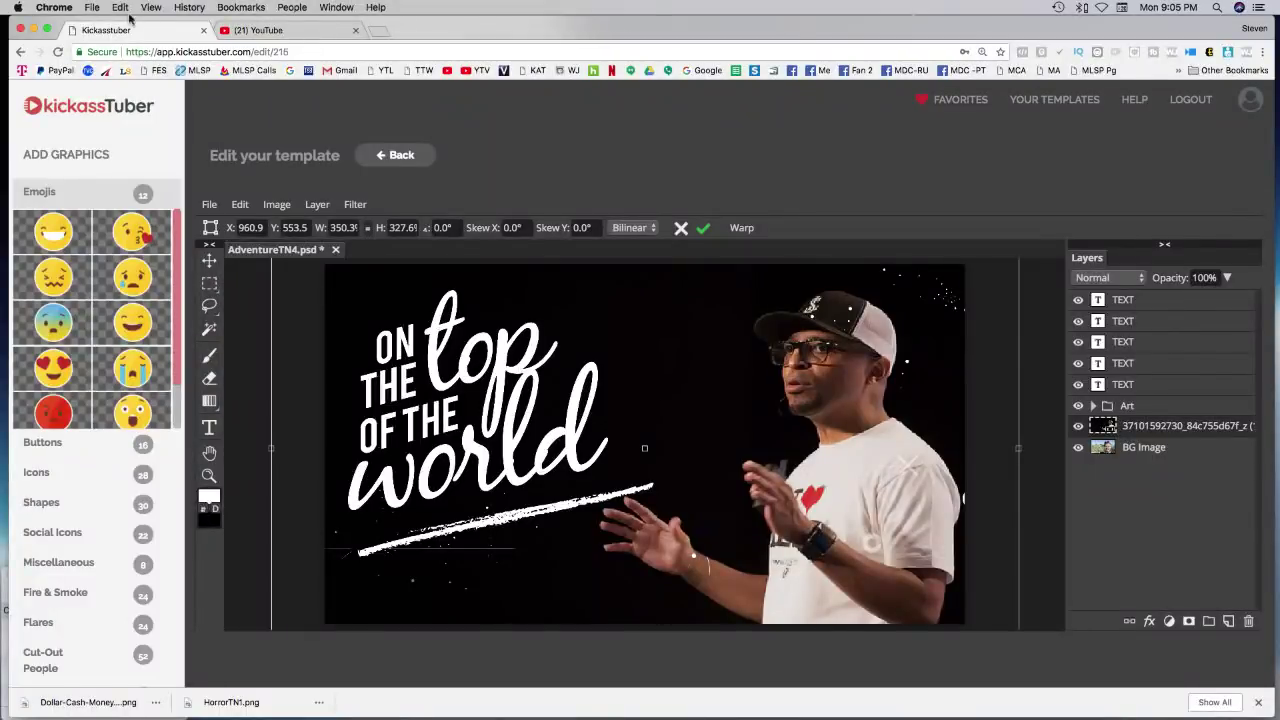
# Put the browser in full screen and link the photo's width scale to its height at about 327.6%
pyautogui.click(48, 30)
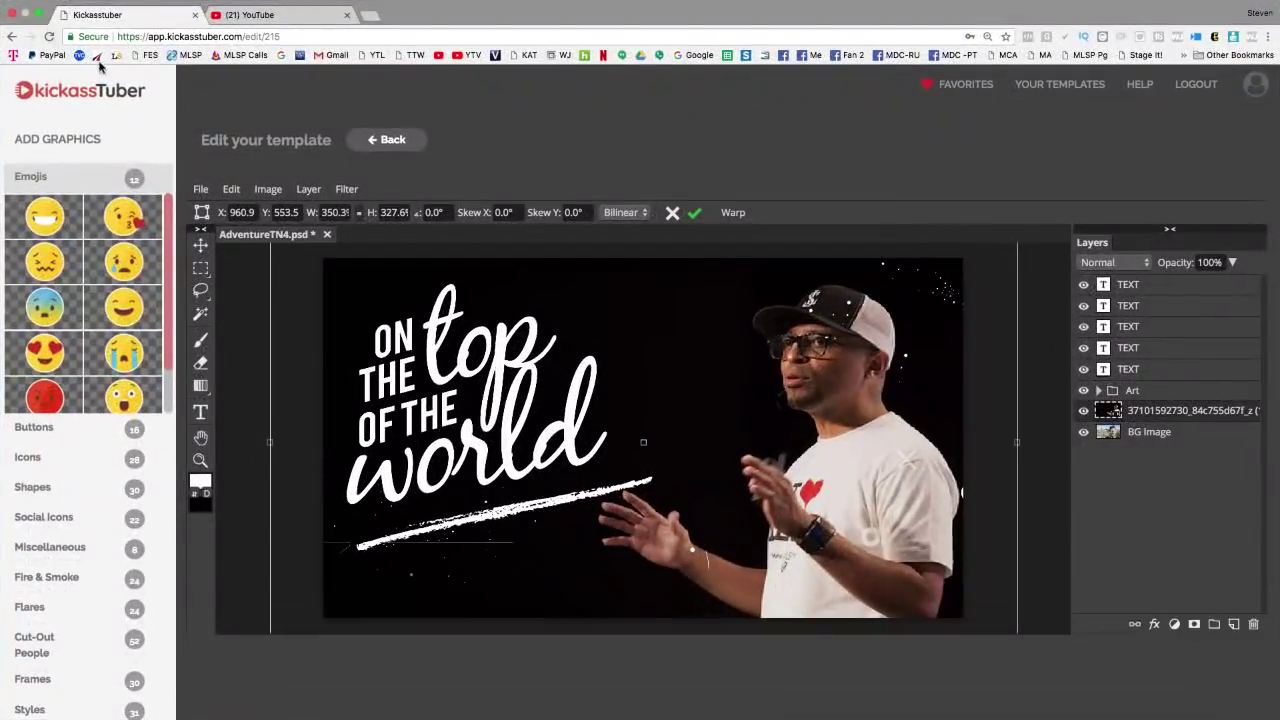
pyautogui.click(359, 213)
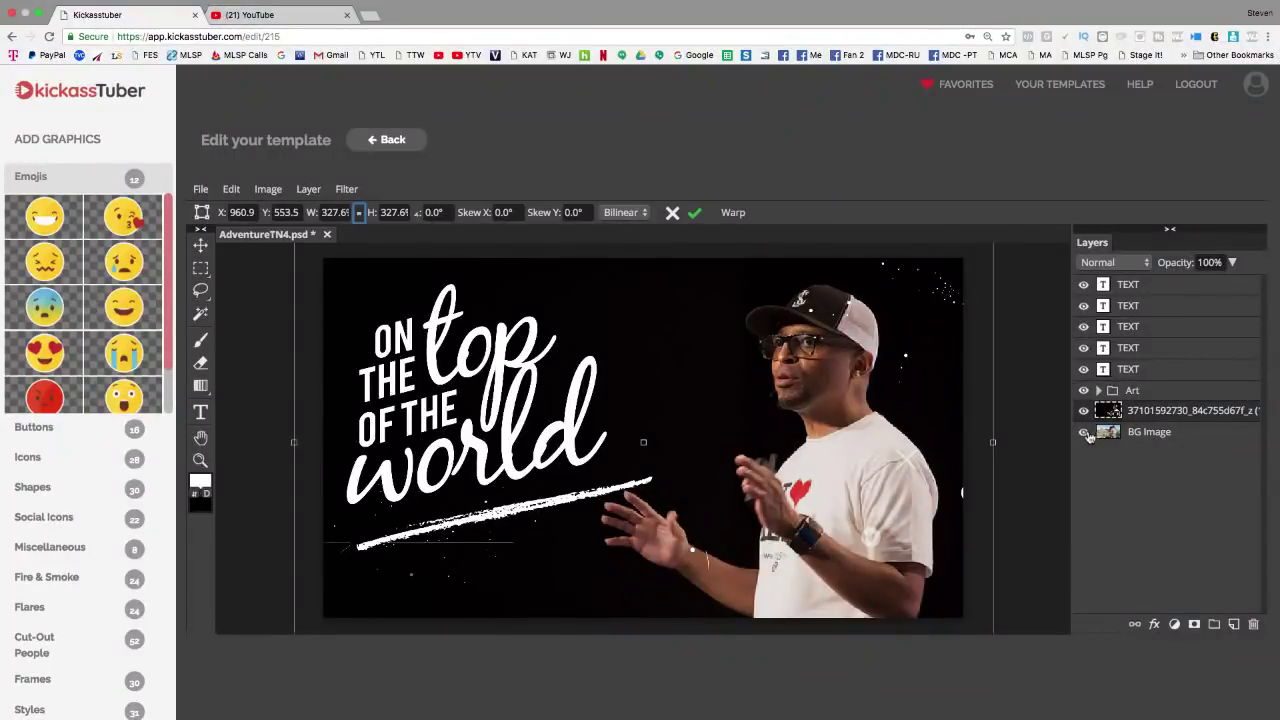
# Place the photo layer beneath BG Image and hide the BG Image layer
pyautogui.moveTo(1140, 412)
pyautogui.mouseDown()
pyautogui.moveTo(1146, 449)
pyautogui.moveTo(1141, 414)
pyautogui.moveTo(1141, 436)
pyautogui.mouseUp()
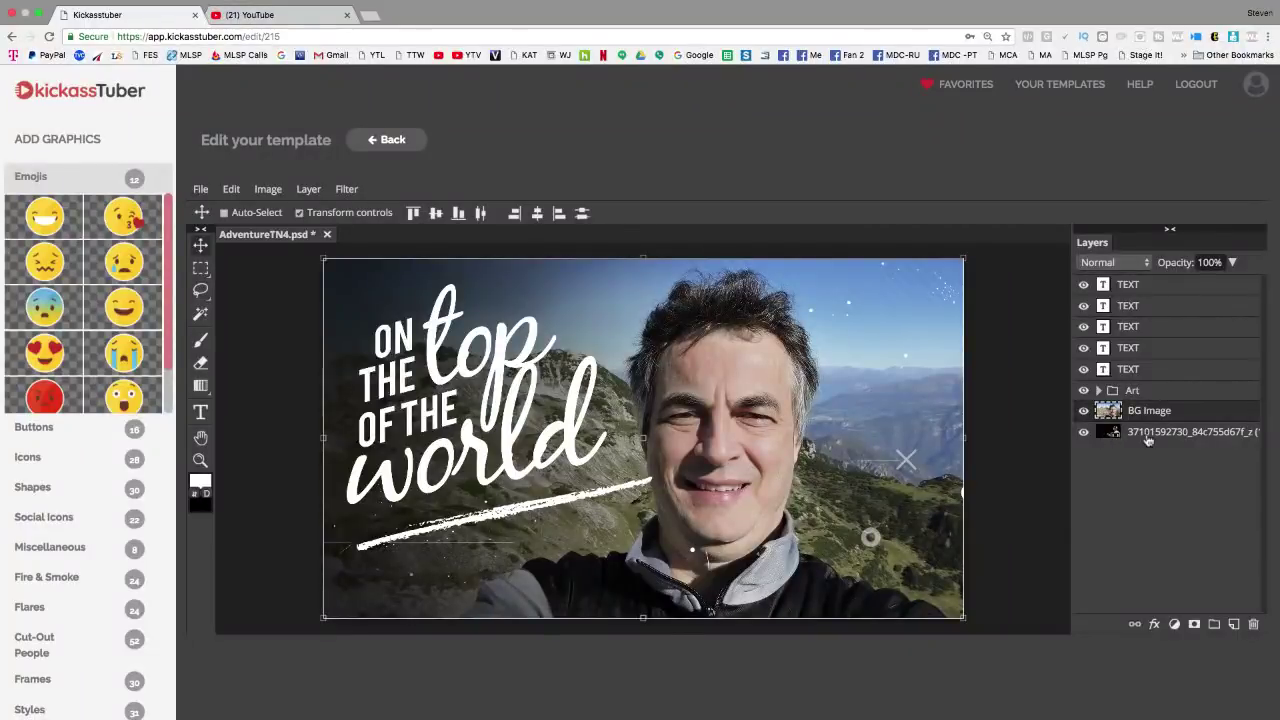
pyautogui.click(1084, 411)
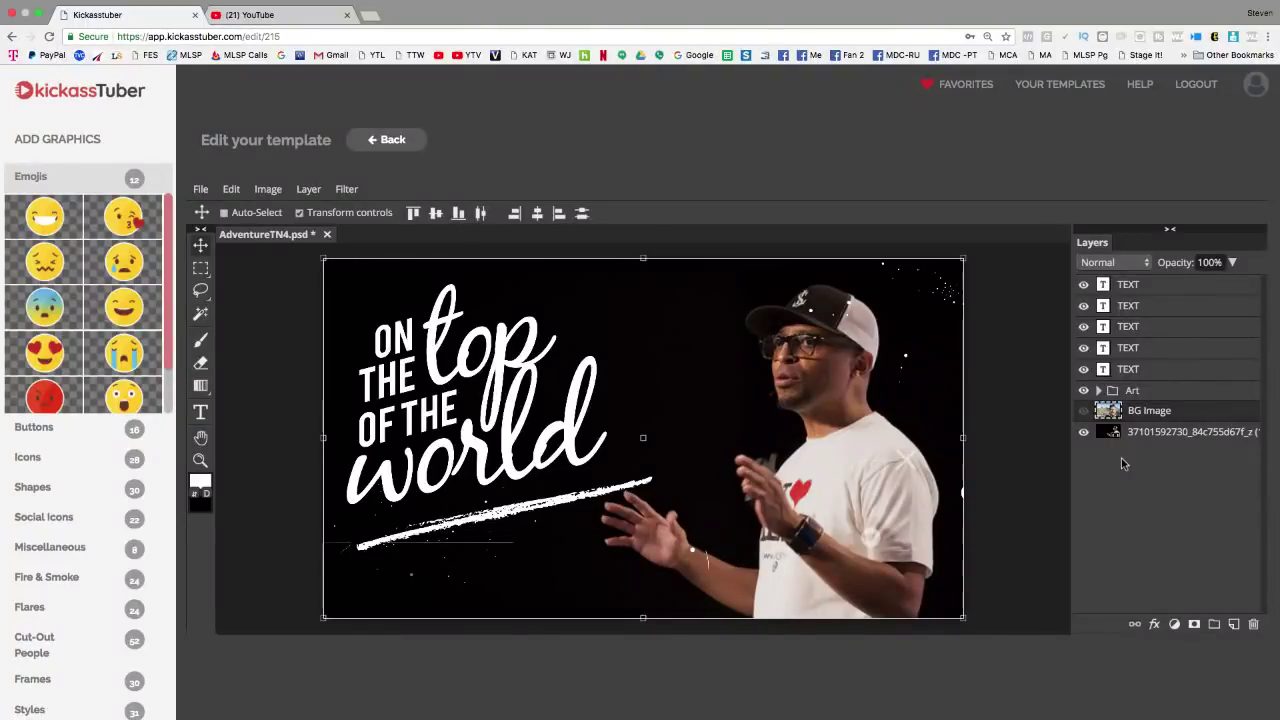
# Hide and show each of the five TEXT layers in turn to identify which words each one holds
pyautogui.click(1084, 286)
pyautogui.click(1084, 287)
pyautogui.click(1083, 306)
pyautogui.click(1083, 306)
pyautogui.click(1083, 330)
pyautogui.click(1083, 332)
pyautogui.click(1084, 350)
pyautogui.click(1084, 352)
pyautogui.click(1084, 370)
pyautogui.click(1084, 371)
pyautogui.doubleClick(1084, 372)
pyautogui.click(1084, 372)
pyautogui.click(1083, 370)
pyautogui.click(1084, 372)
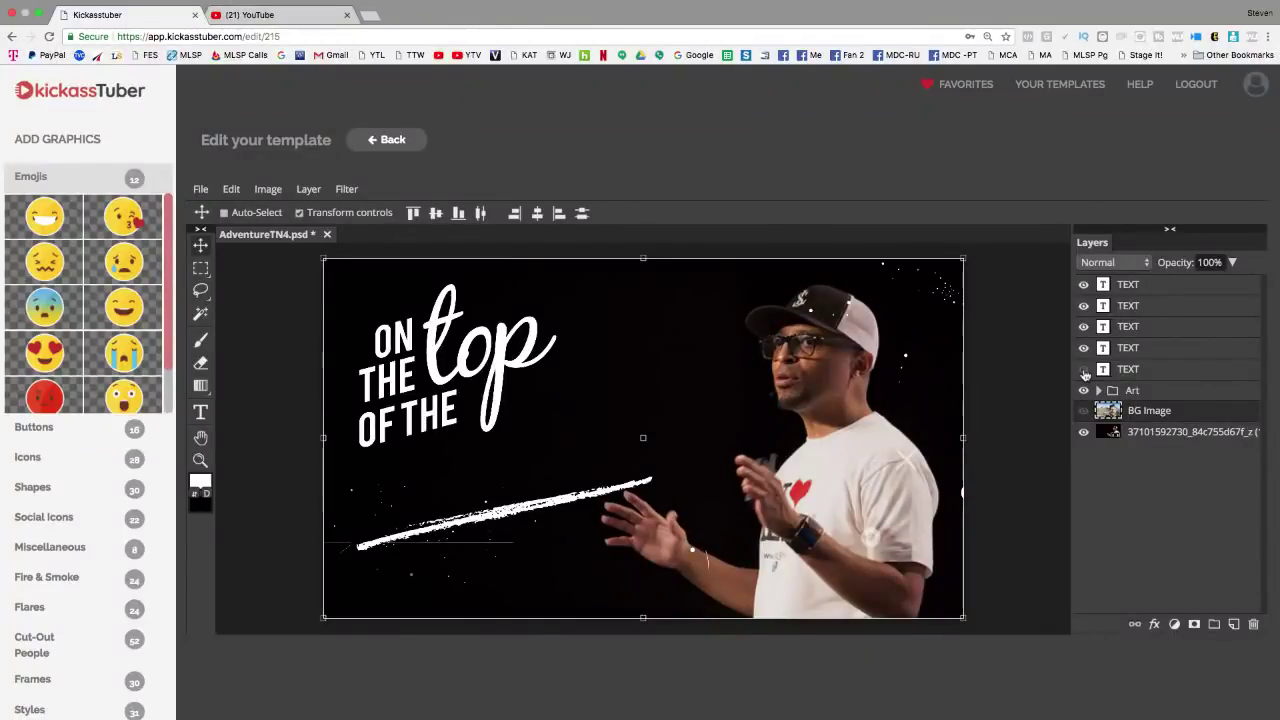
pyautogui.click(1084, 371)
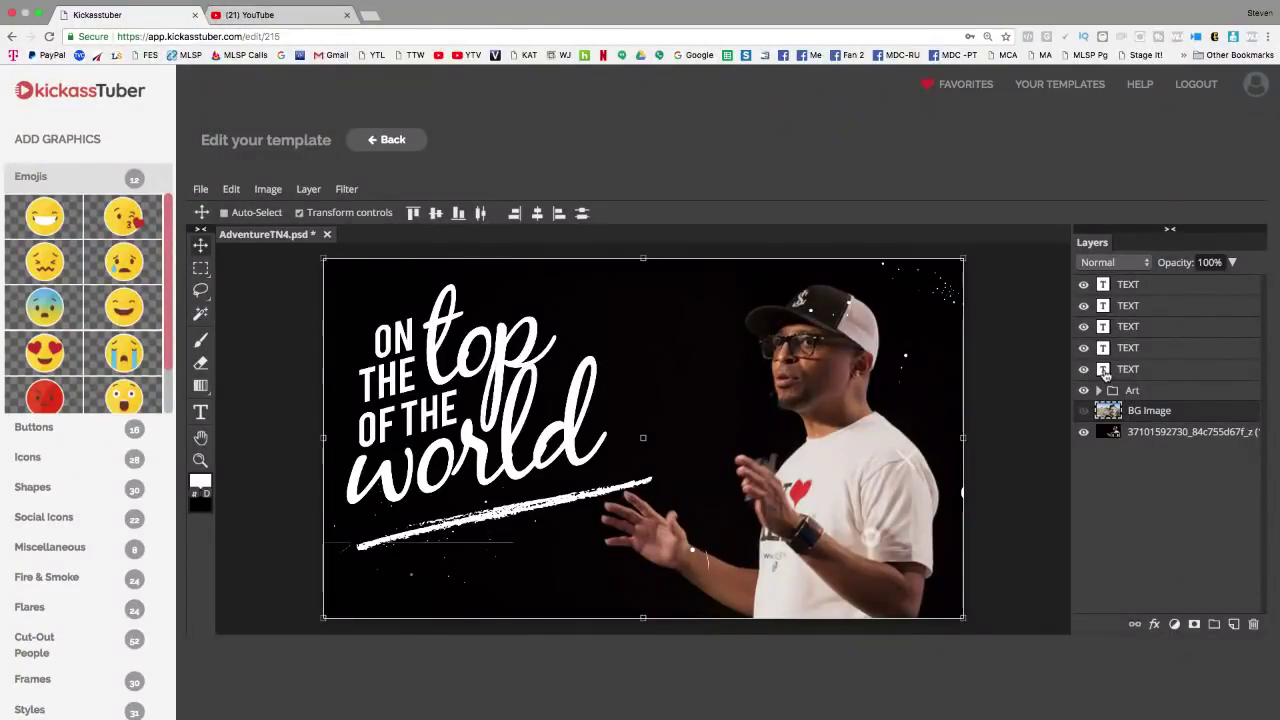
# Replace the word "world" with "globe" in the lowest TEXT layer
pyautogui.doubleClick(1104, 370)
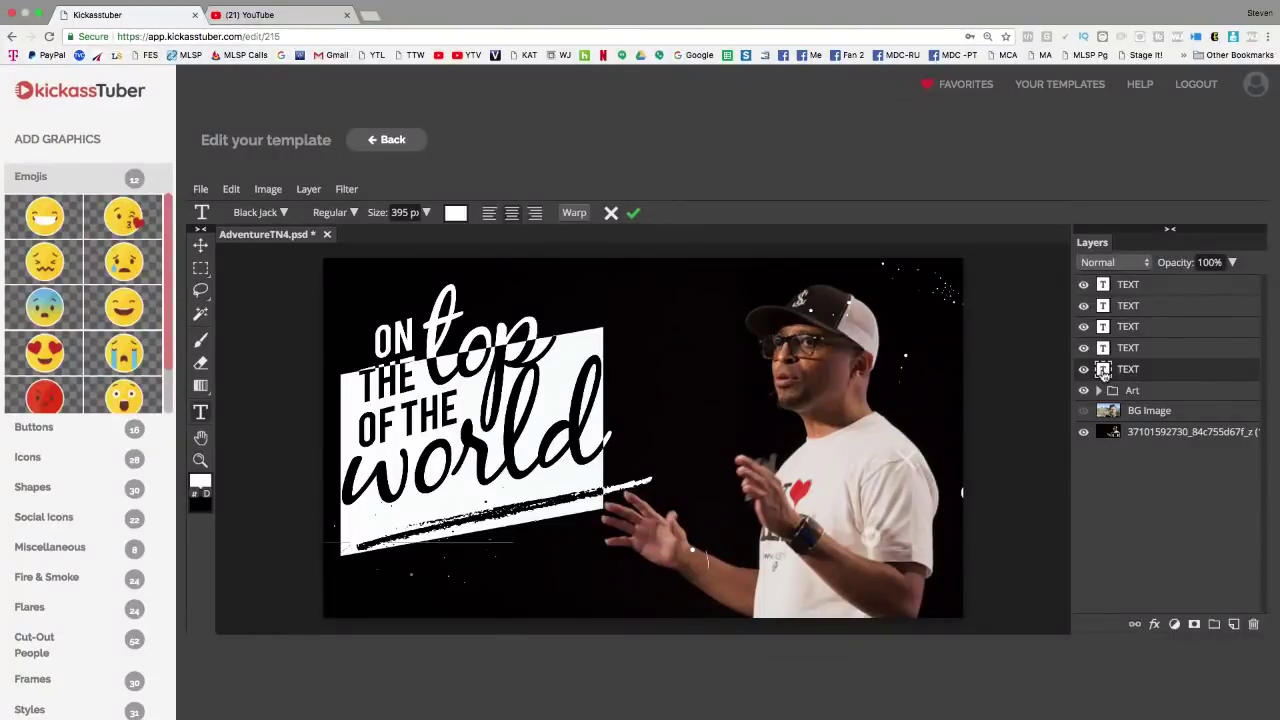
pyautogui.click(386, 476)
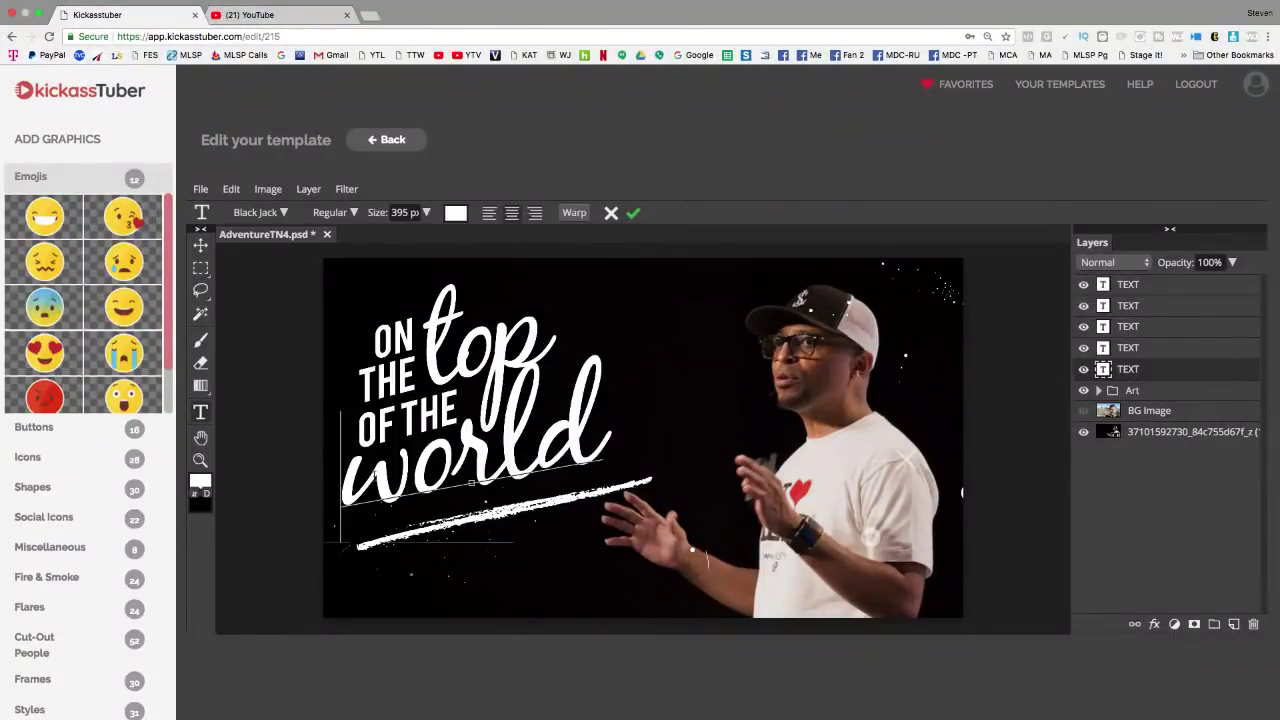
pyautogui.moveTo(345, 476); pyautogui.dragTo(606, 440)
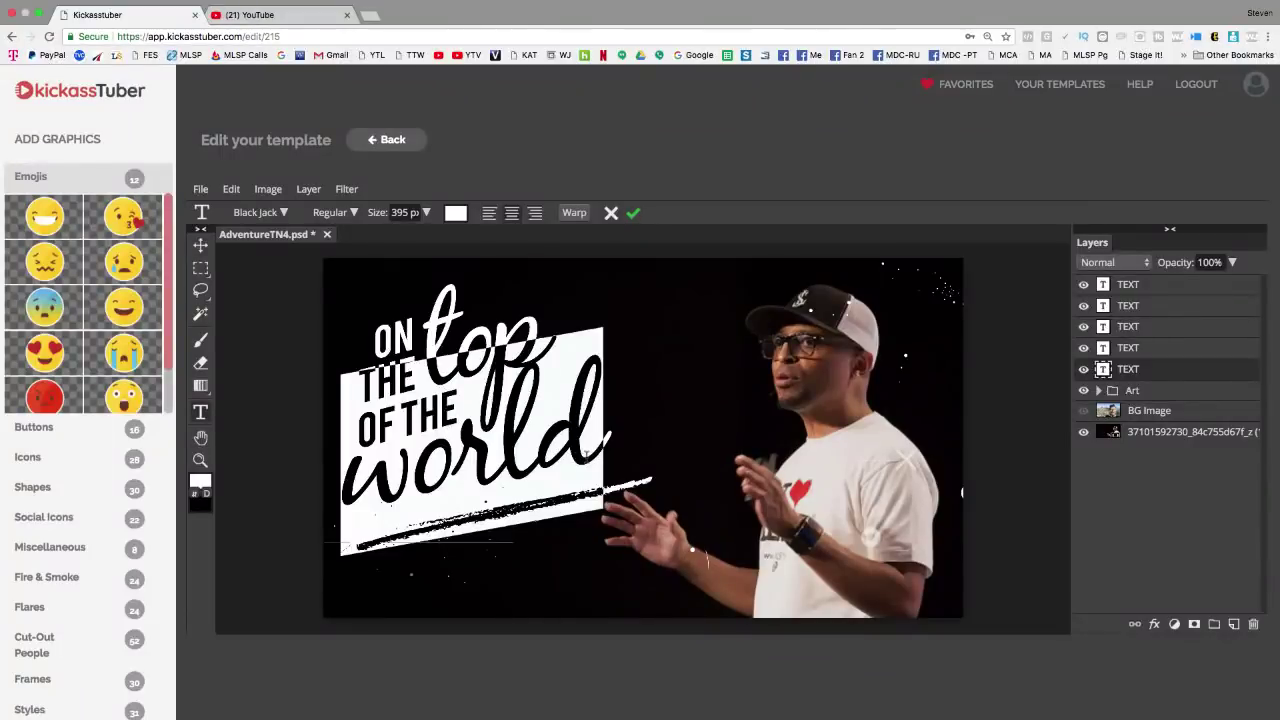
pyautogui.write('globe')
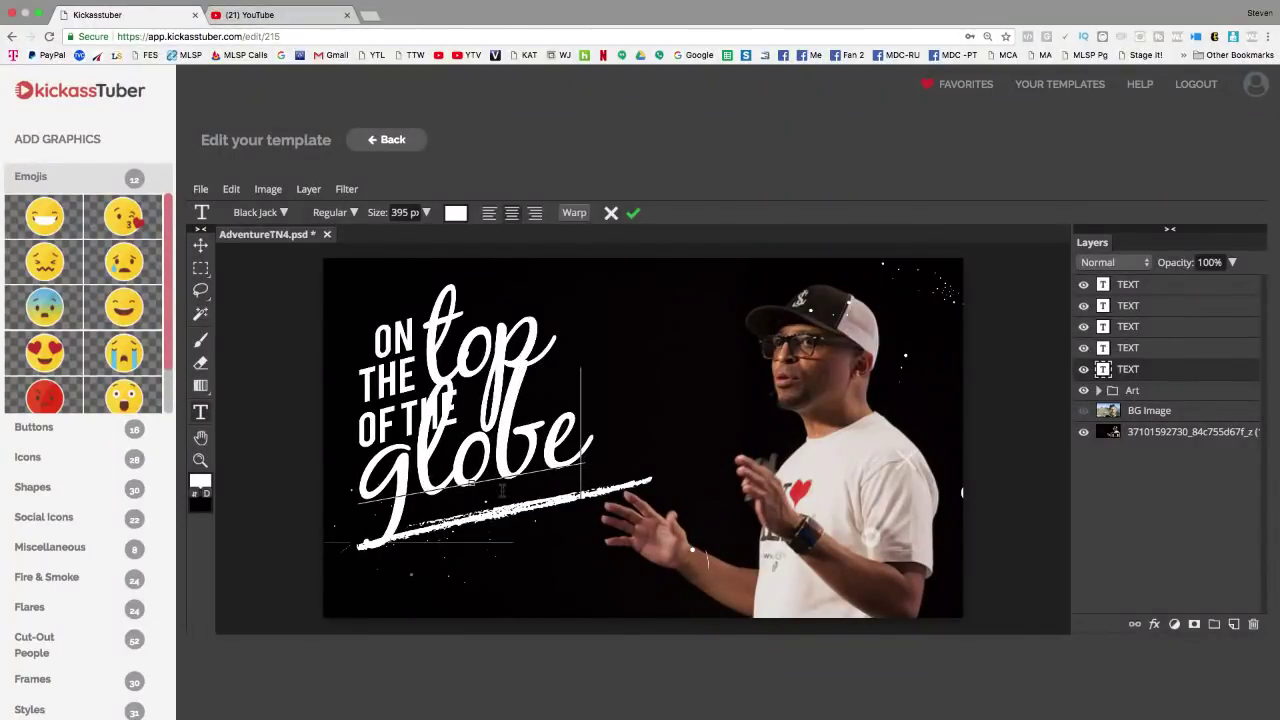
# Move the "globe" text slightly right and down so it clears the words above it
pyautogui.moveTo(200, 268)
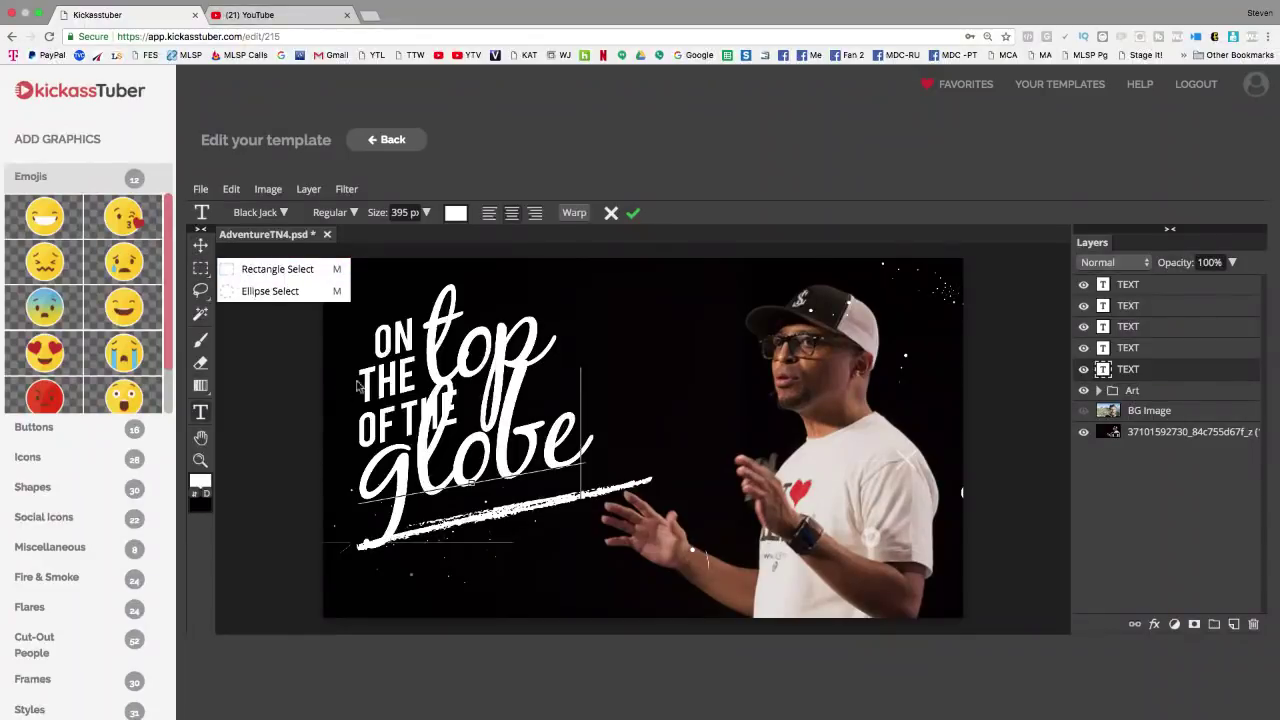
pyautogui.click(200, 247)
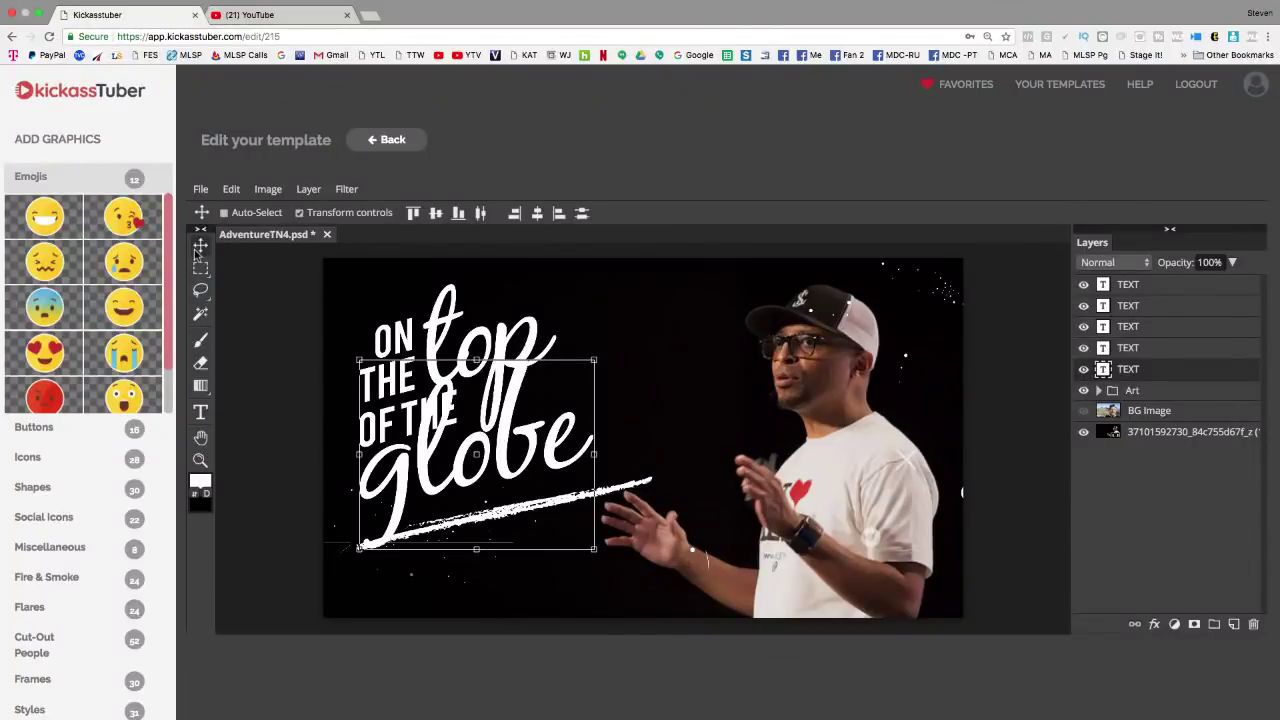
pyautogui.moveTo(399, 429); pyautogui.dragTo(429, 436)
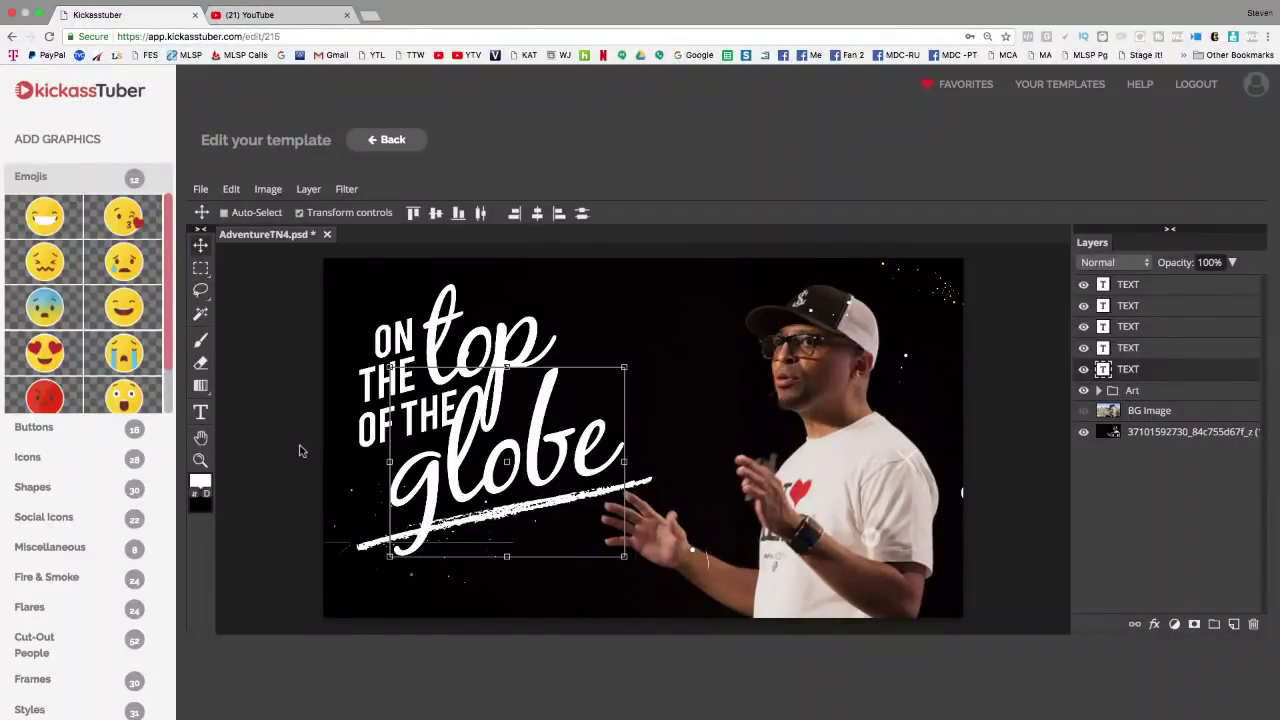
# View the save command and the PNG and JPG export formats, and start leaving the editor but cancel
pyautogui.click(200, 189)
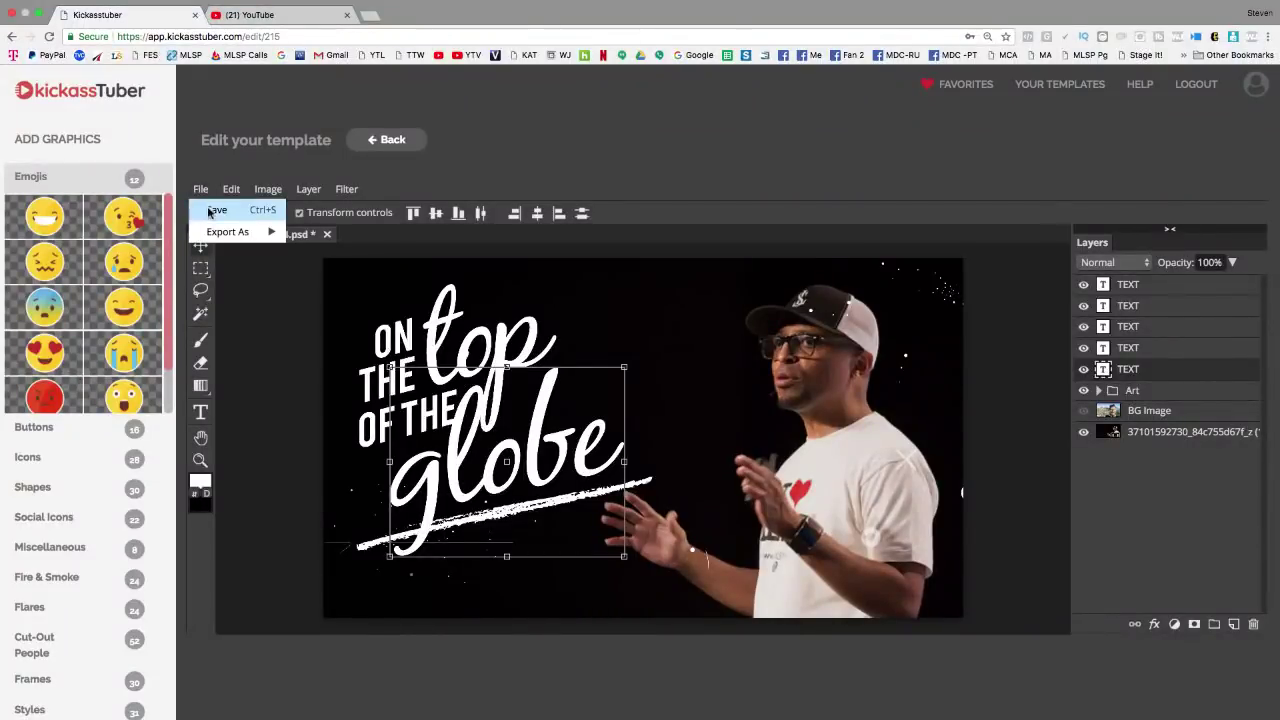
pyautogui.moveTo(231, 238)
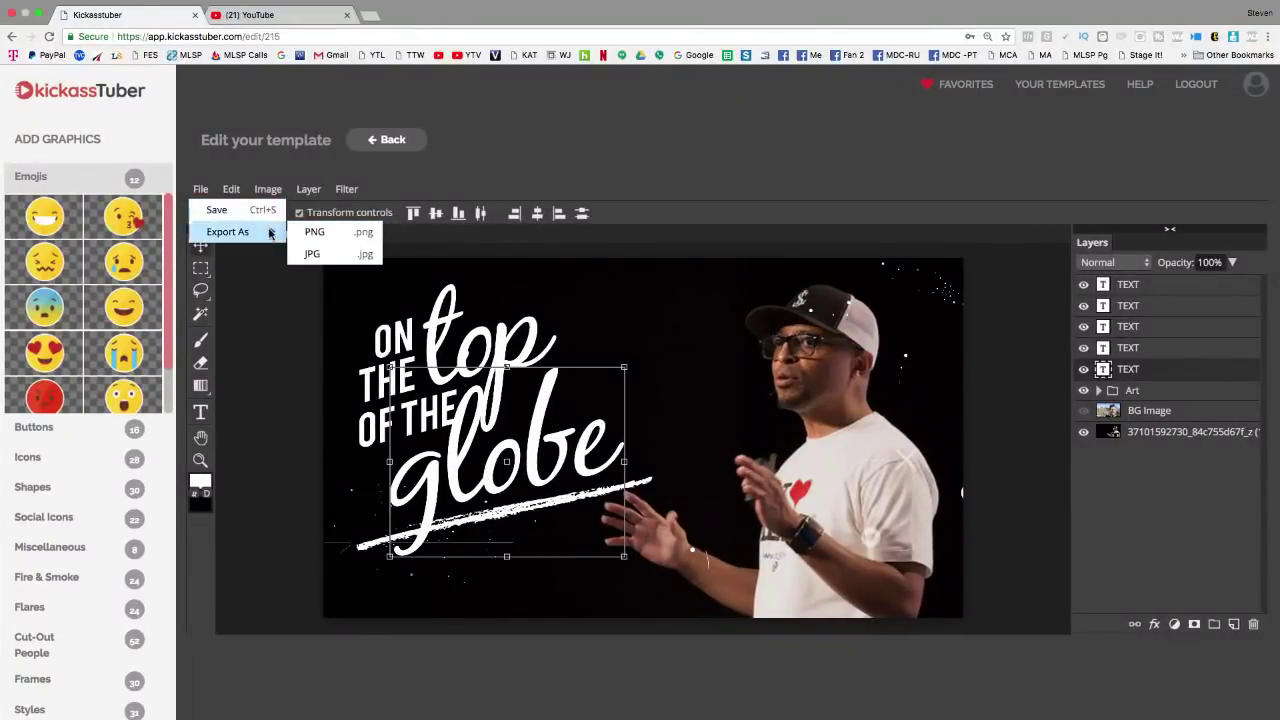
pyautogui.click(383, 141)
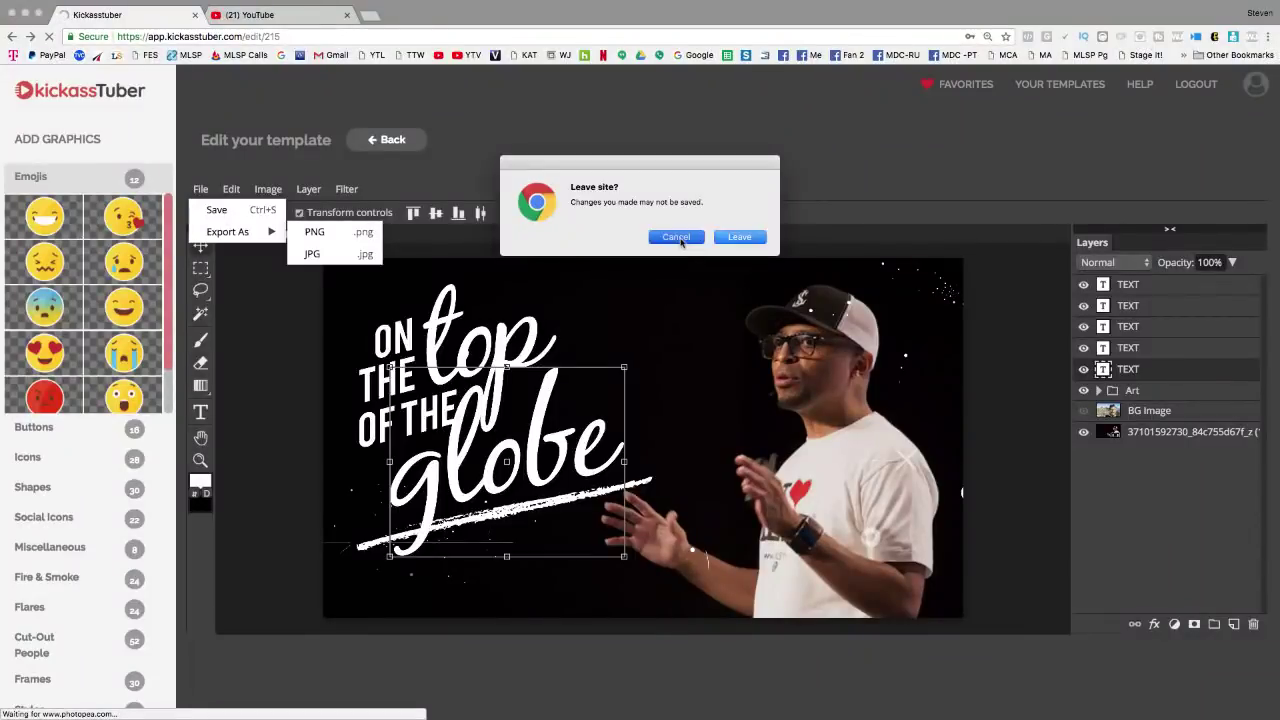
pyautogui.press('Escape')
# Expand the Art group and toggle the visibility of Shapes&Dust and Gradient Overlay to examine their effect
pyautogui.click(1100, 391)
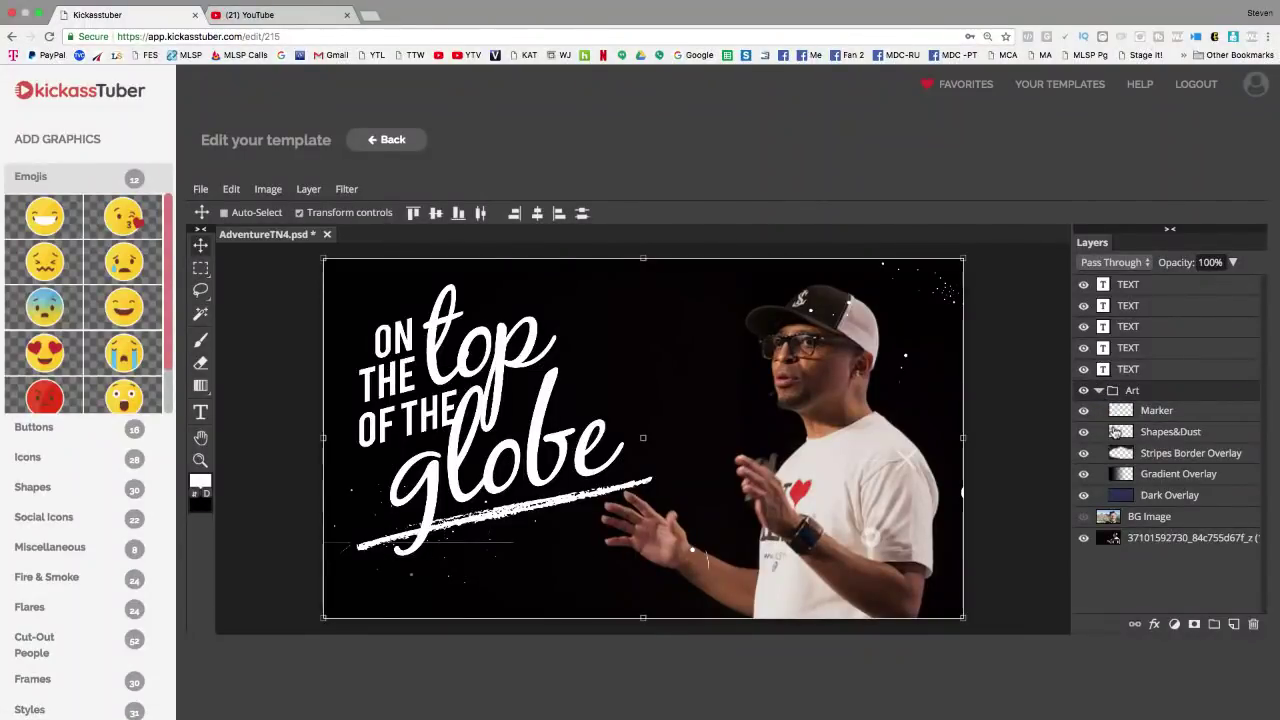
pyautogui.click(1083, 411)
pyautogui.click(1083, 432)
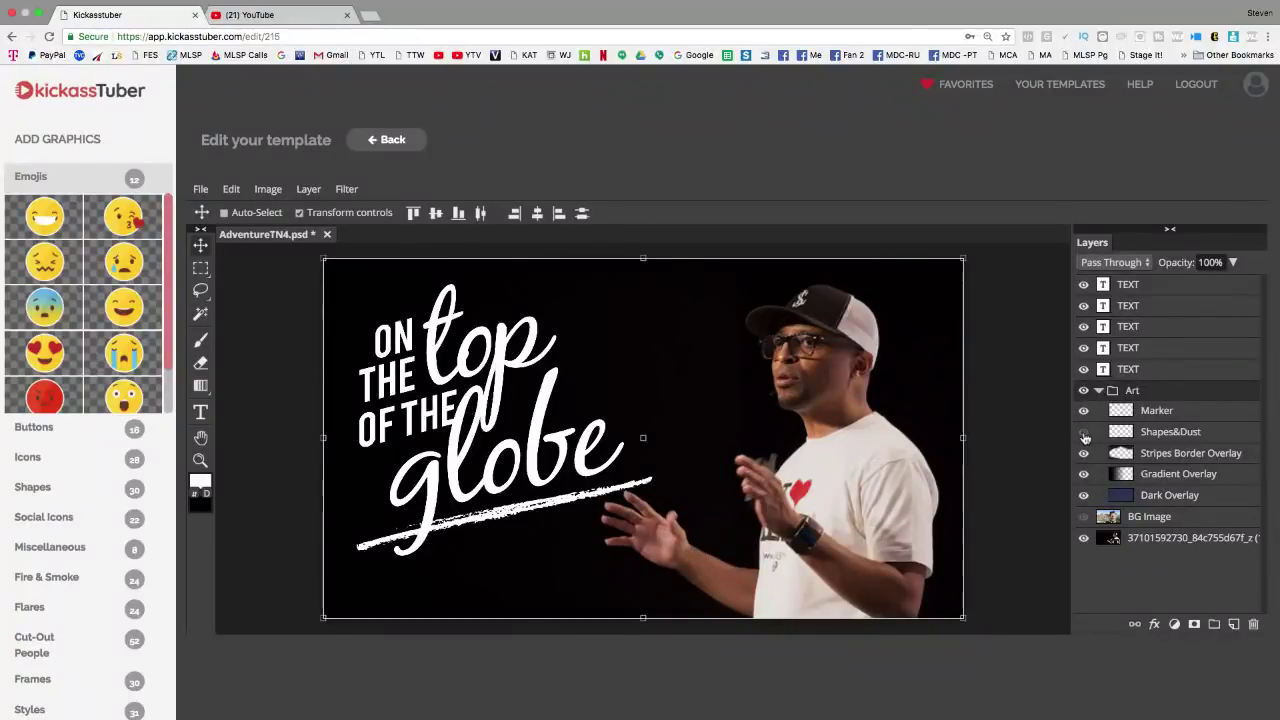
pyautogui.click(1084, 437)
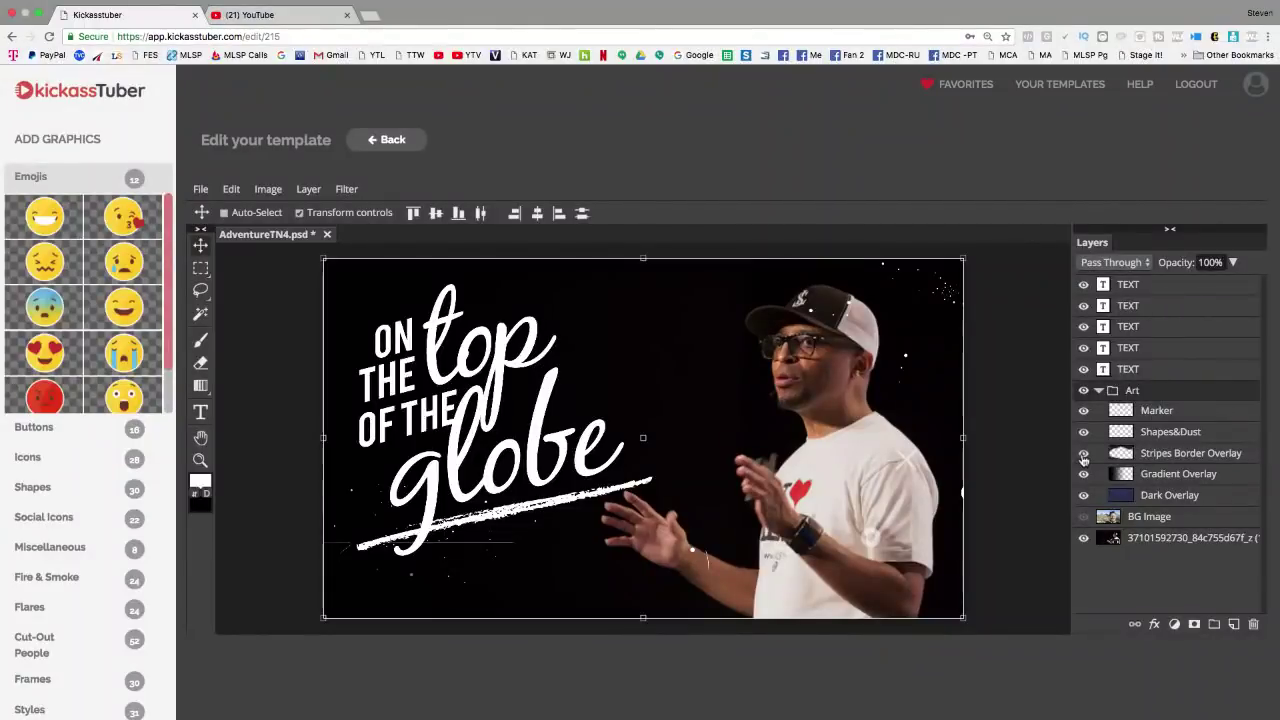
pyautogui.click(1083, 476)
pyautogui.click(1083, 475)
# Leave the template editor without saving and return to the end of the first Thumbnail templates page
pyautogui.click(385, 140)
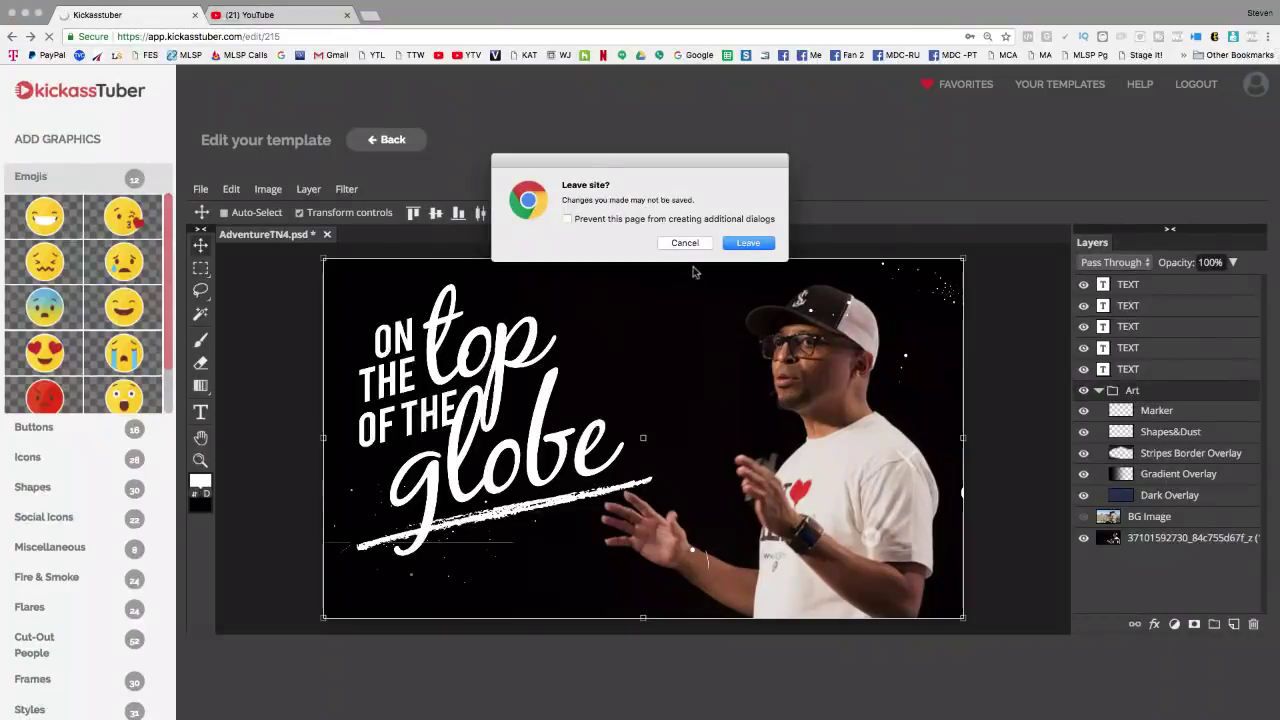
pyautogui.click(748, 243)
pyautogui.scroll(-3, 748, 243)
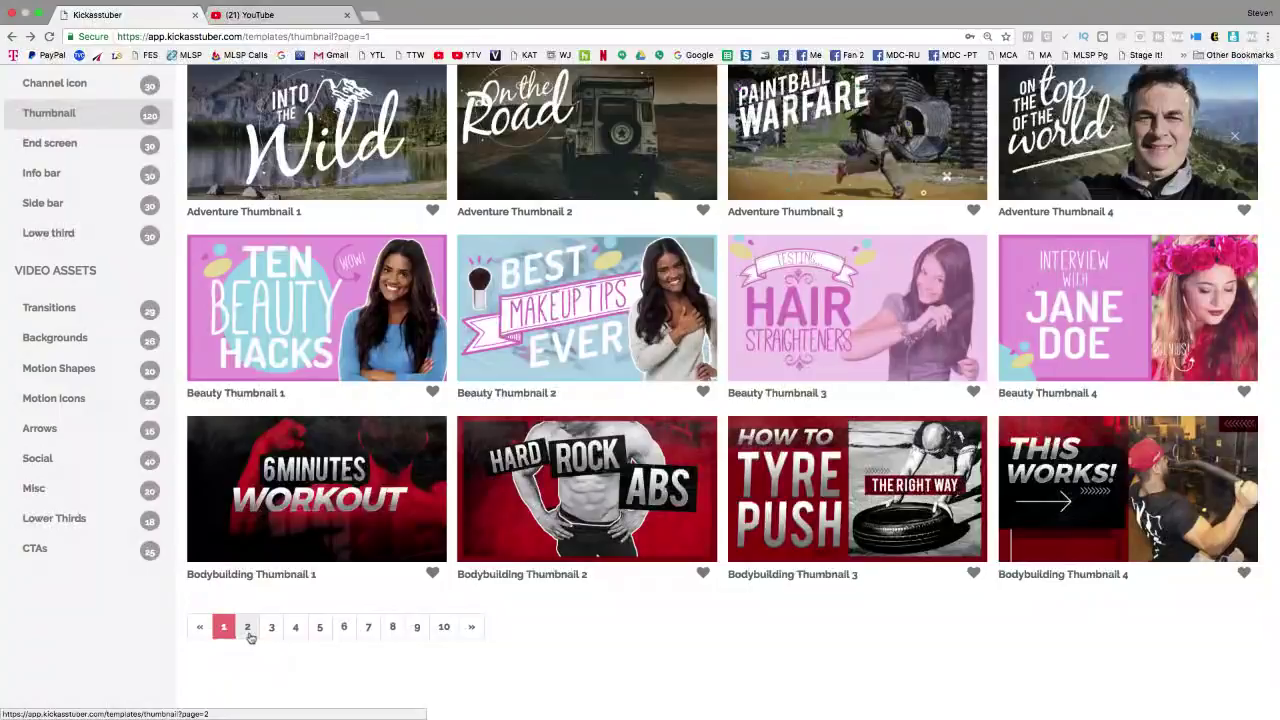
# Browse pages 2 through 4 of the Thumbnail templates and examine the designs on each
pyautogui.click(248, 628)
pyautogui.scroll(-2, 423, 513)
pyautogui.scroll(-1, 423, 513)
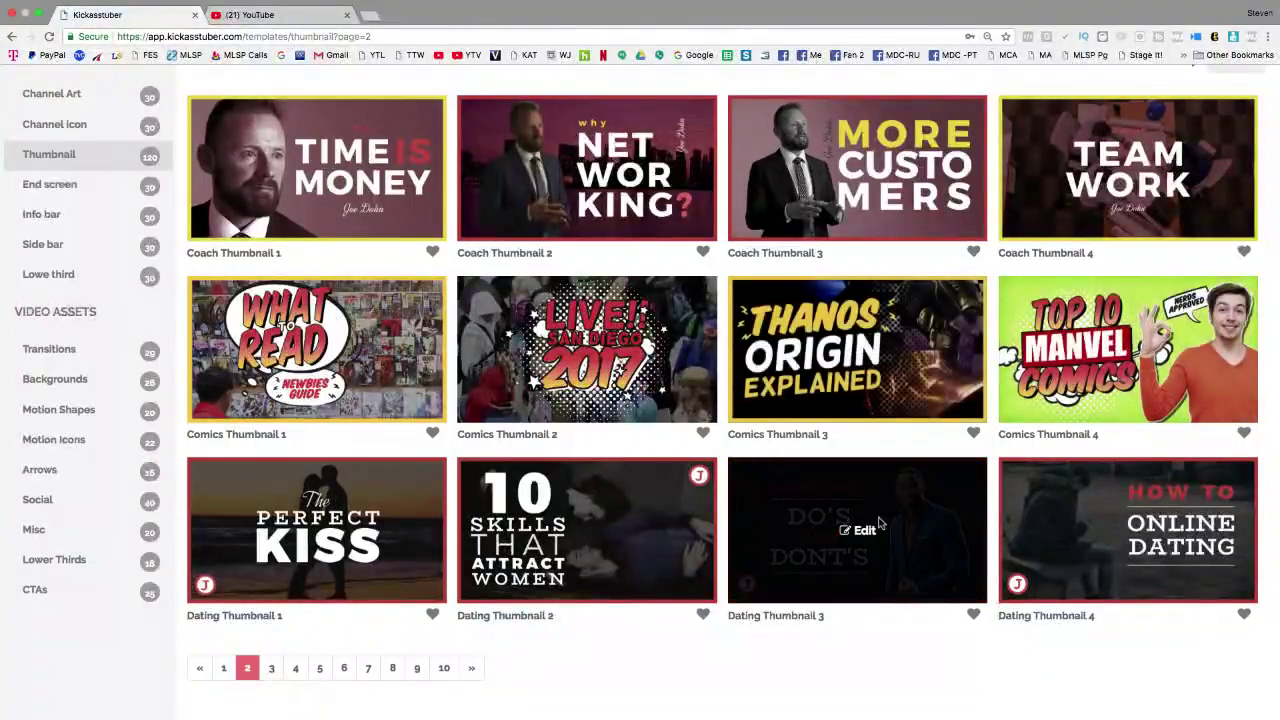
pyautogui.click(272, 668)
pyautogui.scroll(-2, 357, 554)
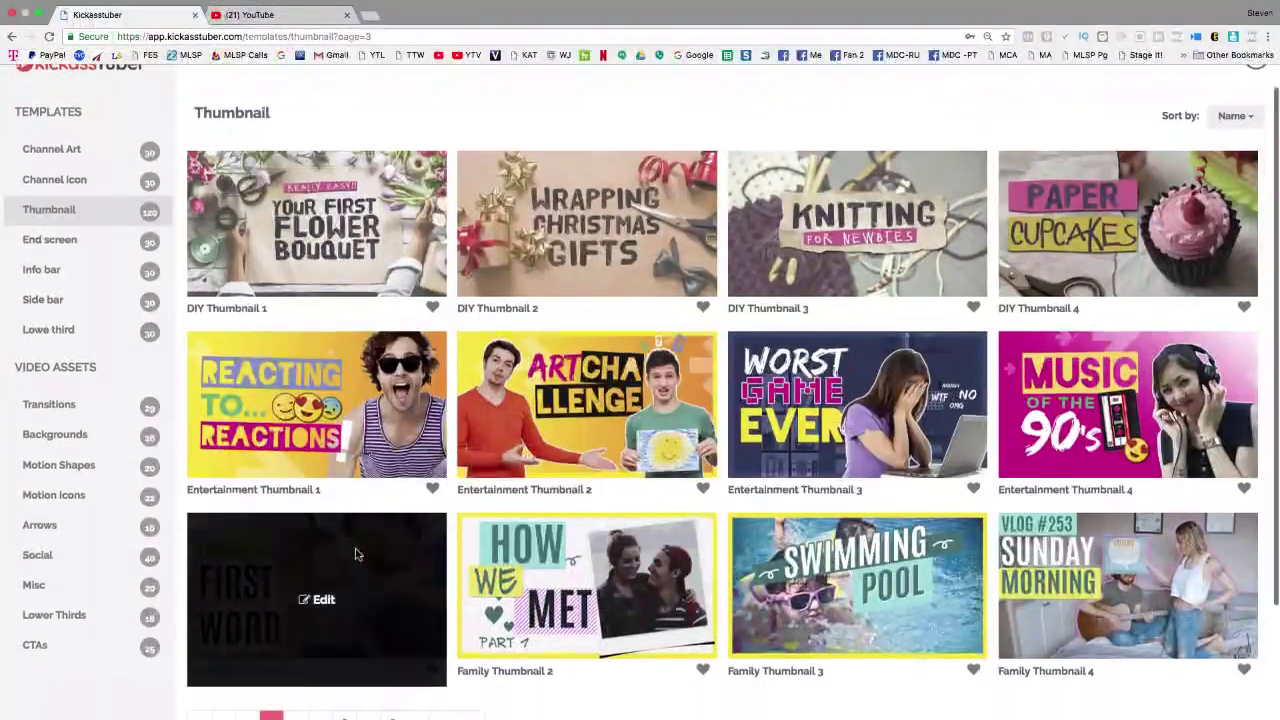
pyautogui.scroll(-3, 357, 554)
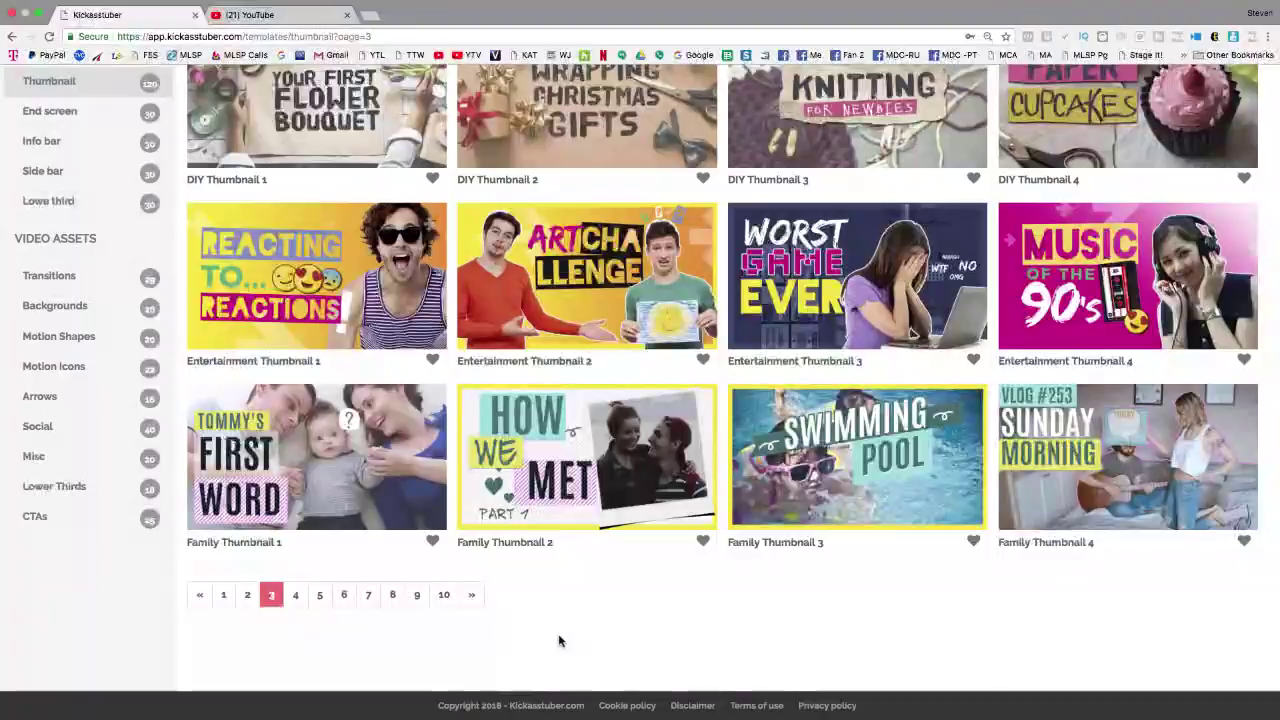
pyautogui.scroll(1, 559, 641)
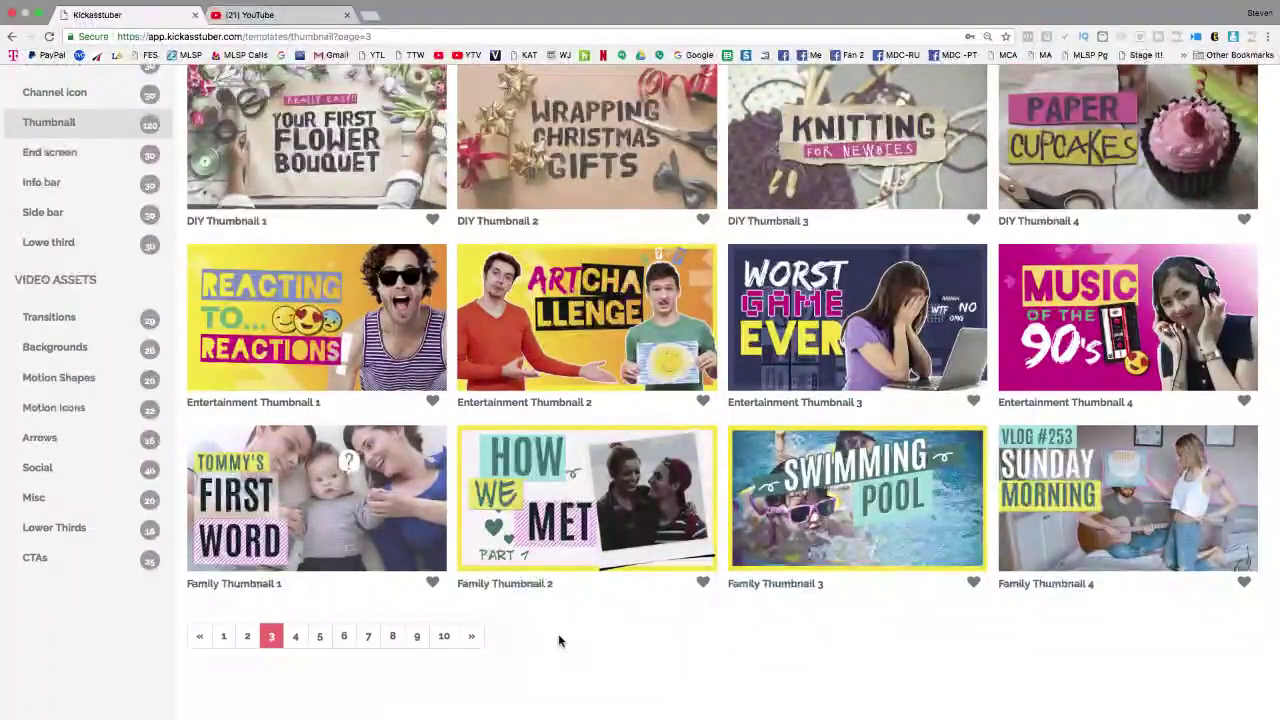
pyautogui.click(296, 638)
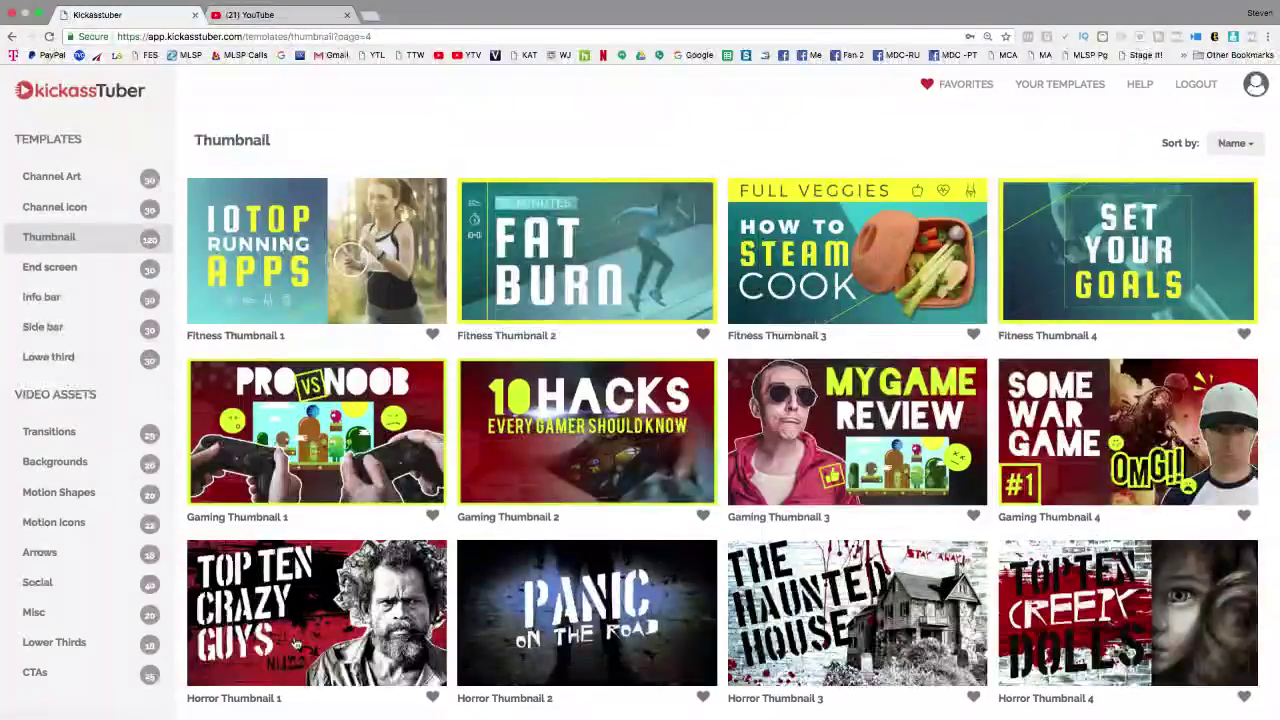
pyautogui.scroll(-3, 385, 607)
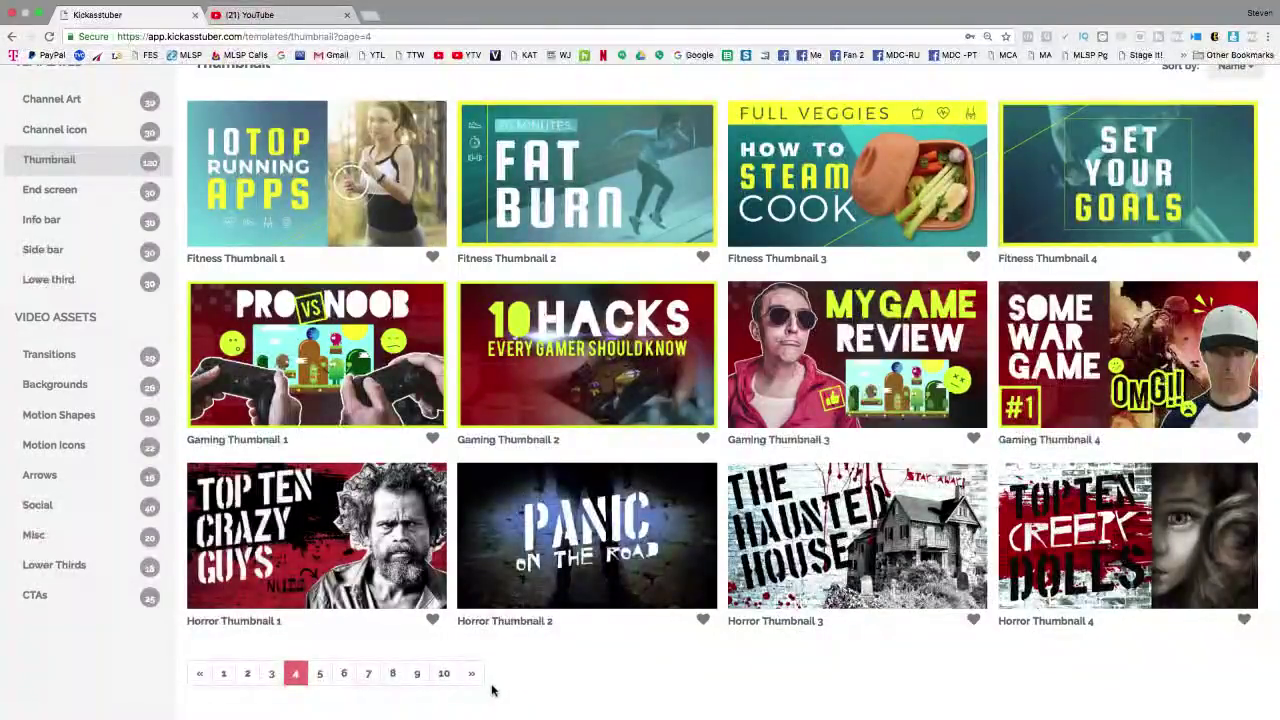
# Open Horror Thumbnail 1 for editing, shrink the browser from full screen and switch to the Downloads folder in Finder
pyautogui.click(320, 537)
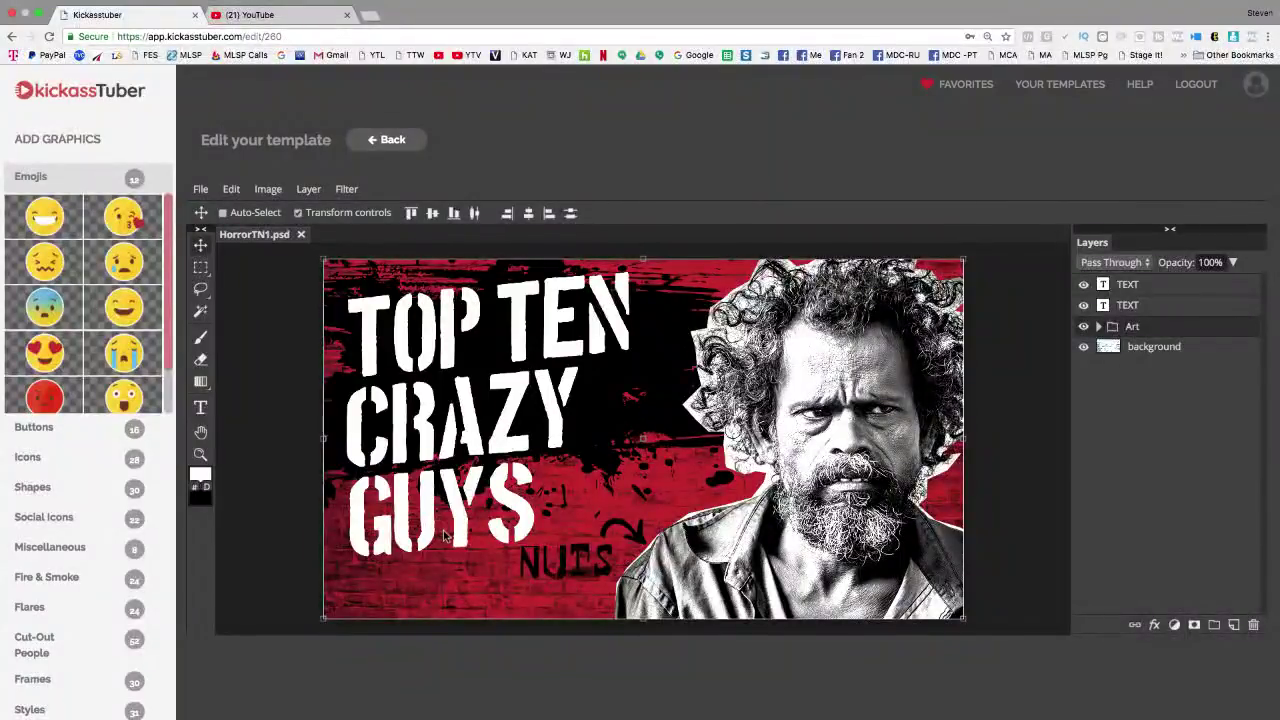
pyautogui.click(38, 14)
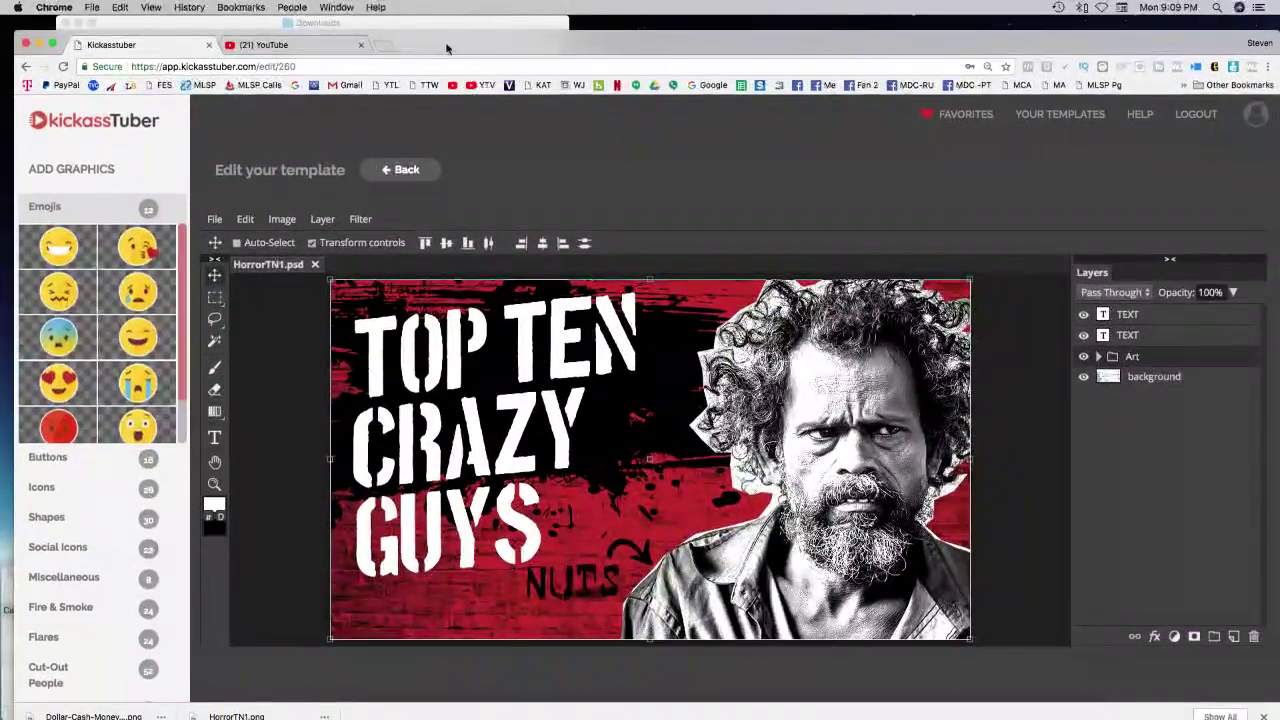
pyautogui.click(408, 24)
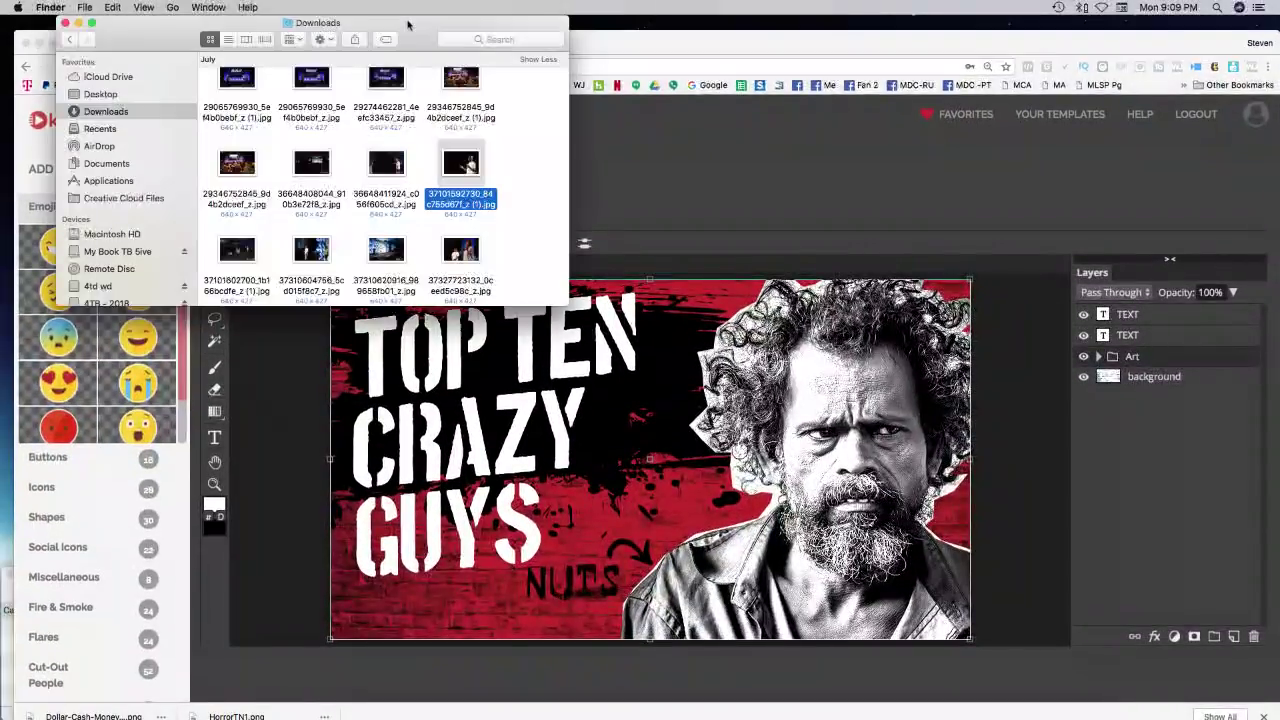
# Find the NEW IMAGE TRAINING PNG among the June files in Downloads and try to bring it into the template's layers
pyautogui.scroll(-10, 403, 176)
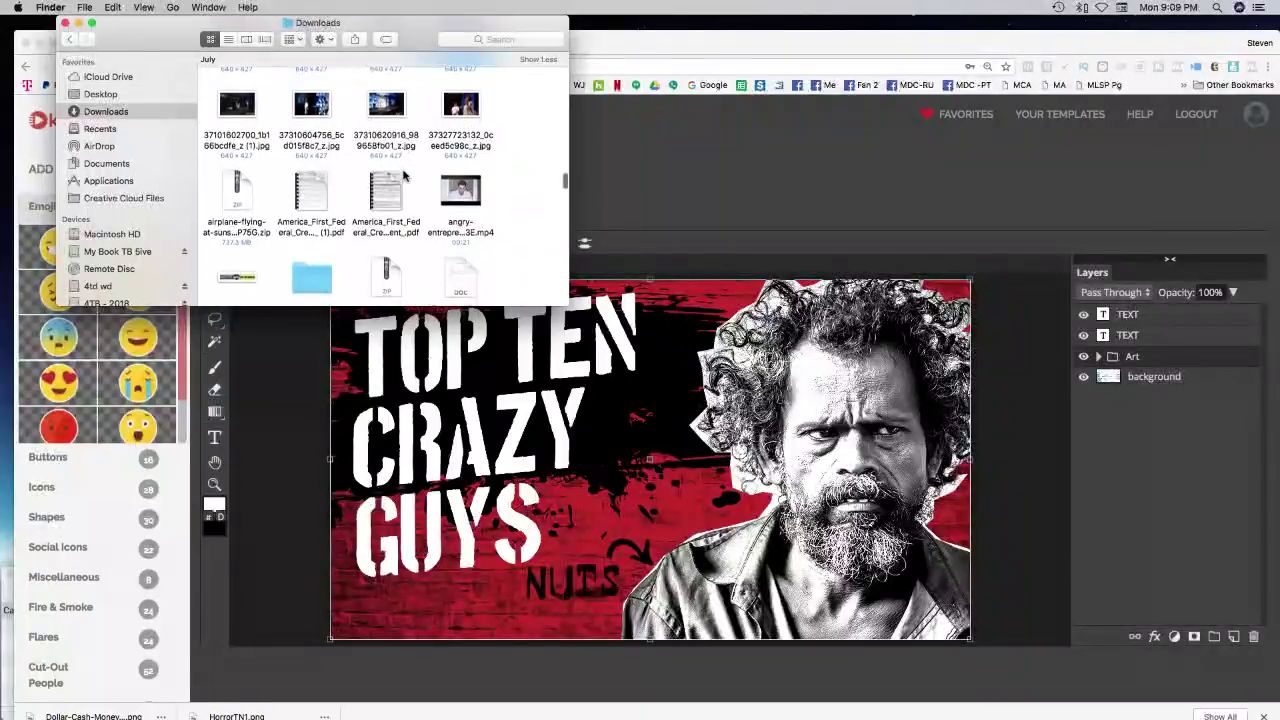
pyautogui.scroll(-12, 403, 176)
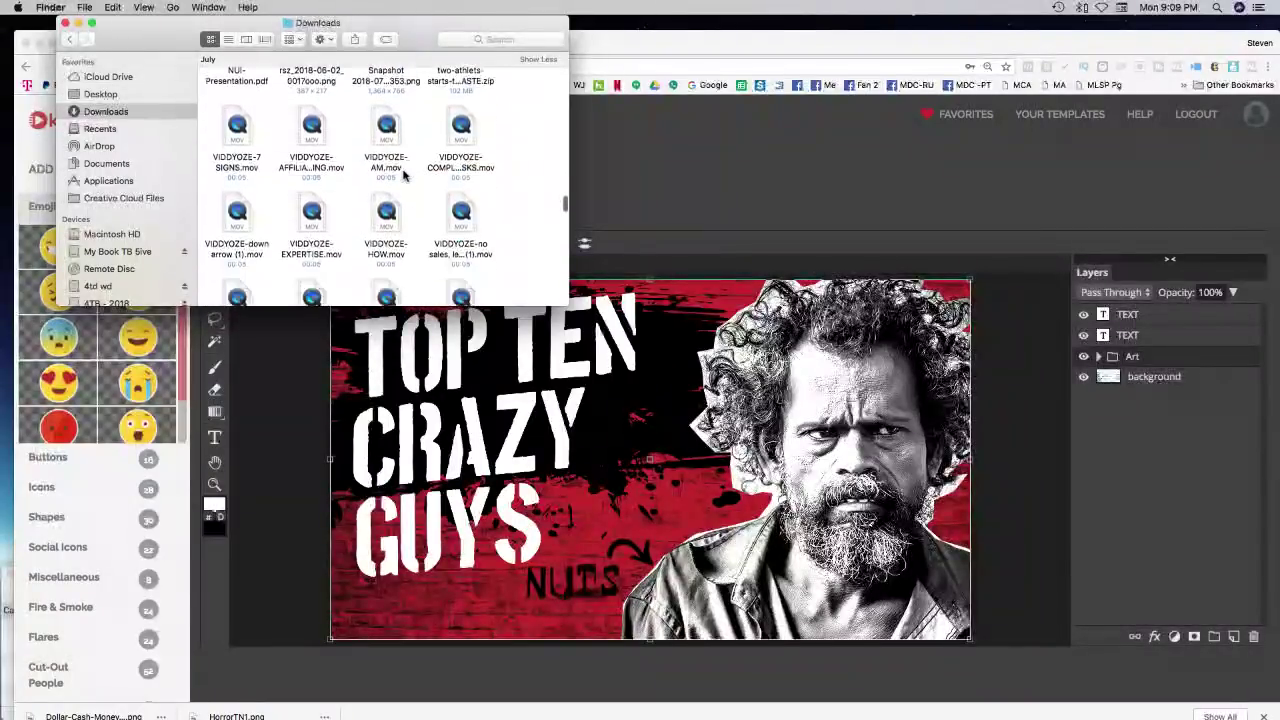
pyautogui.scroll(-10, 403, 176)
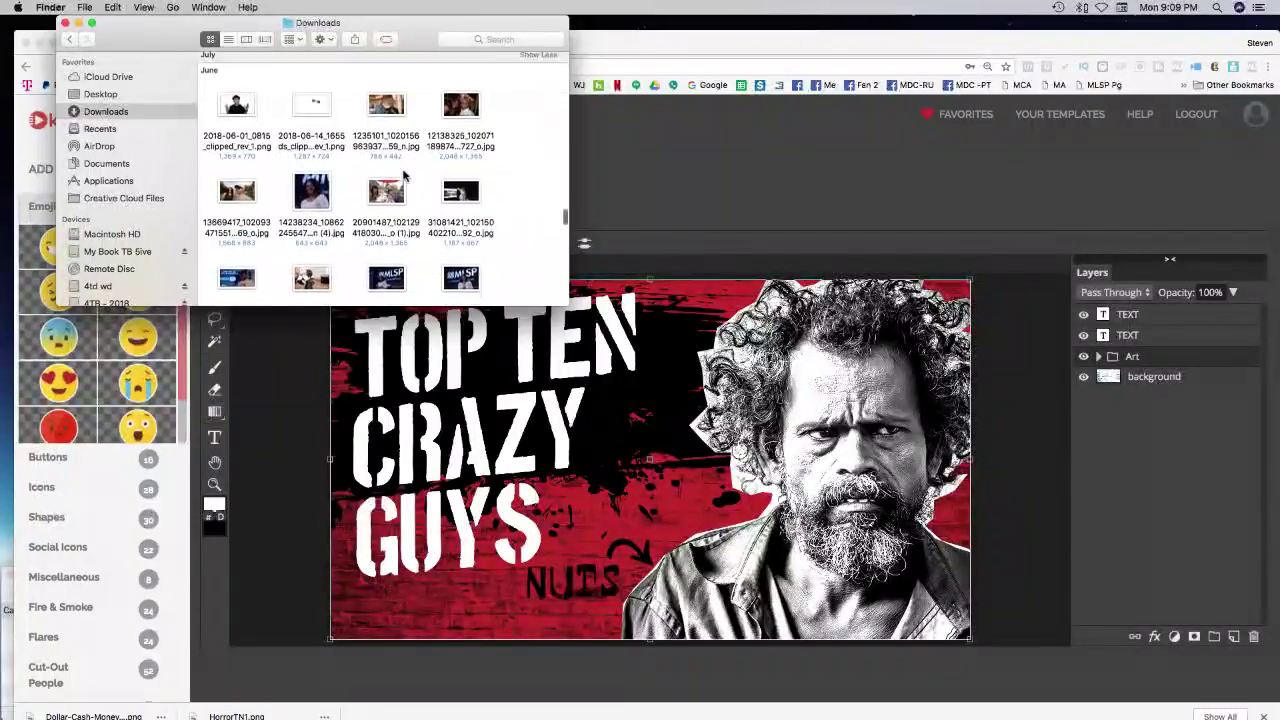
pyautogui.scroll(-10, 403, 176)
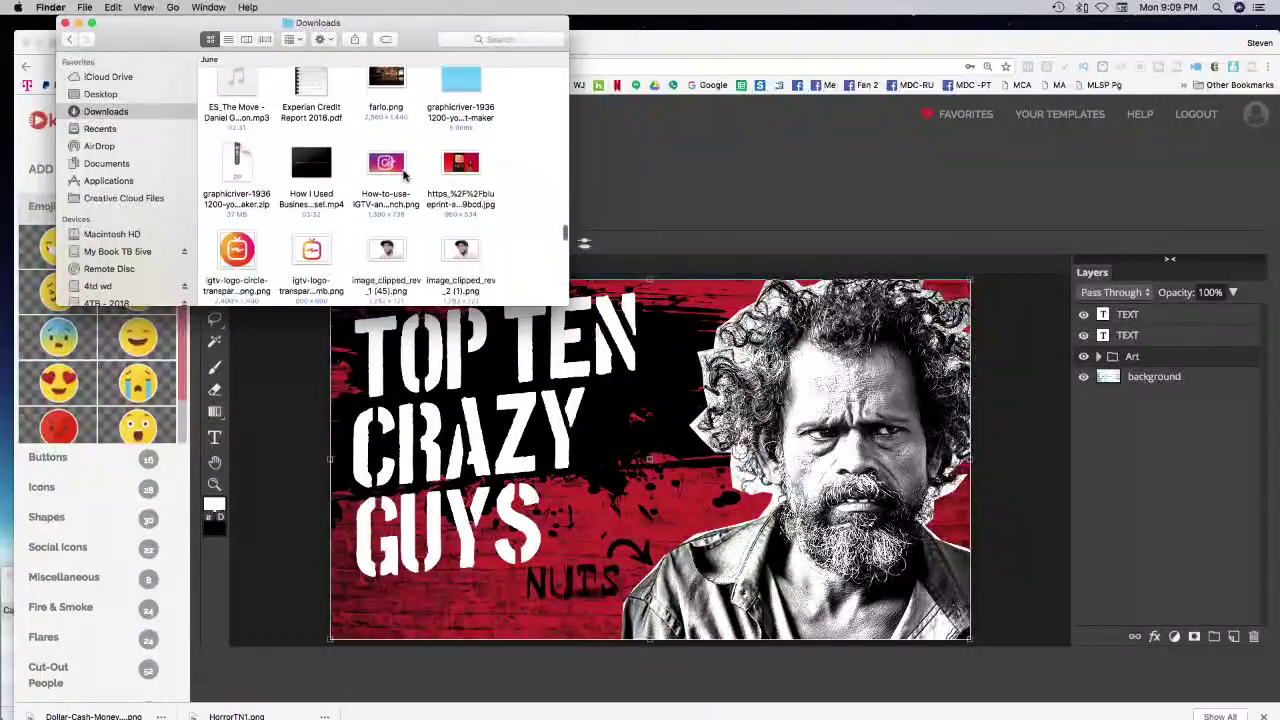
pyautogui.click(397, 175)
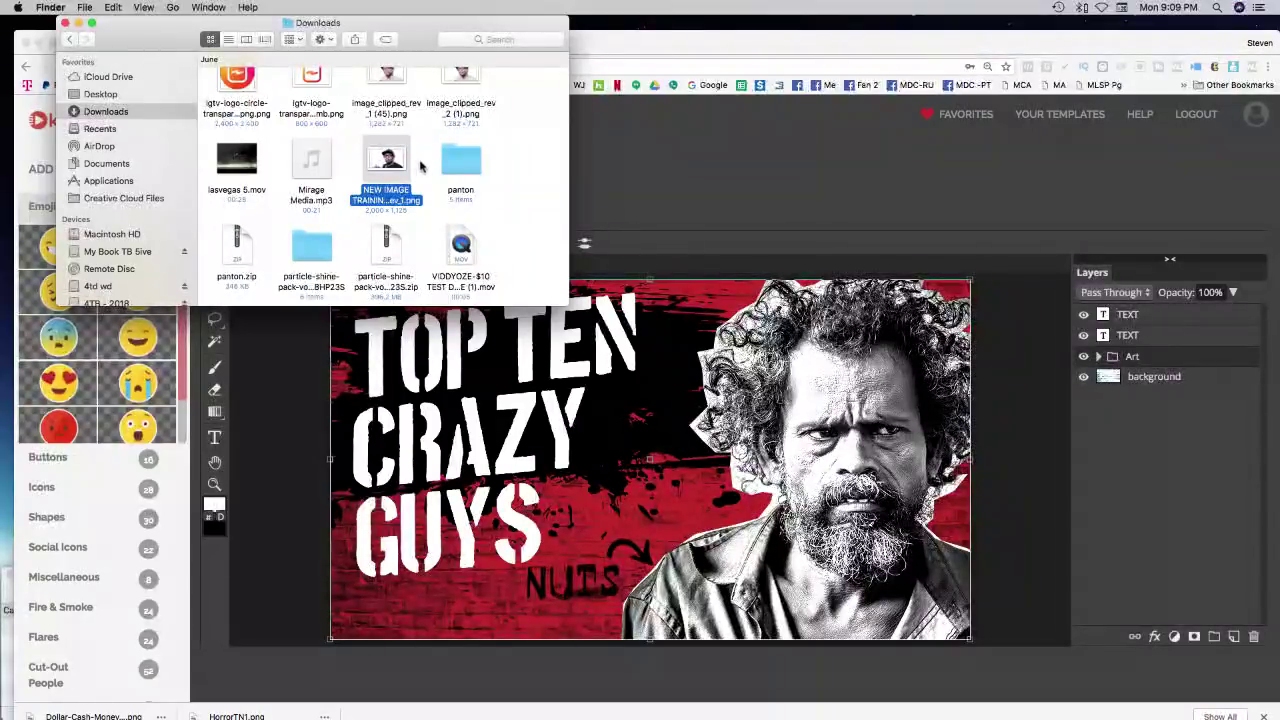
pyautogui.moveTo(386, 165); pyautogui.dragTo(1144, 360)
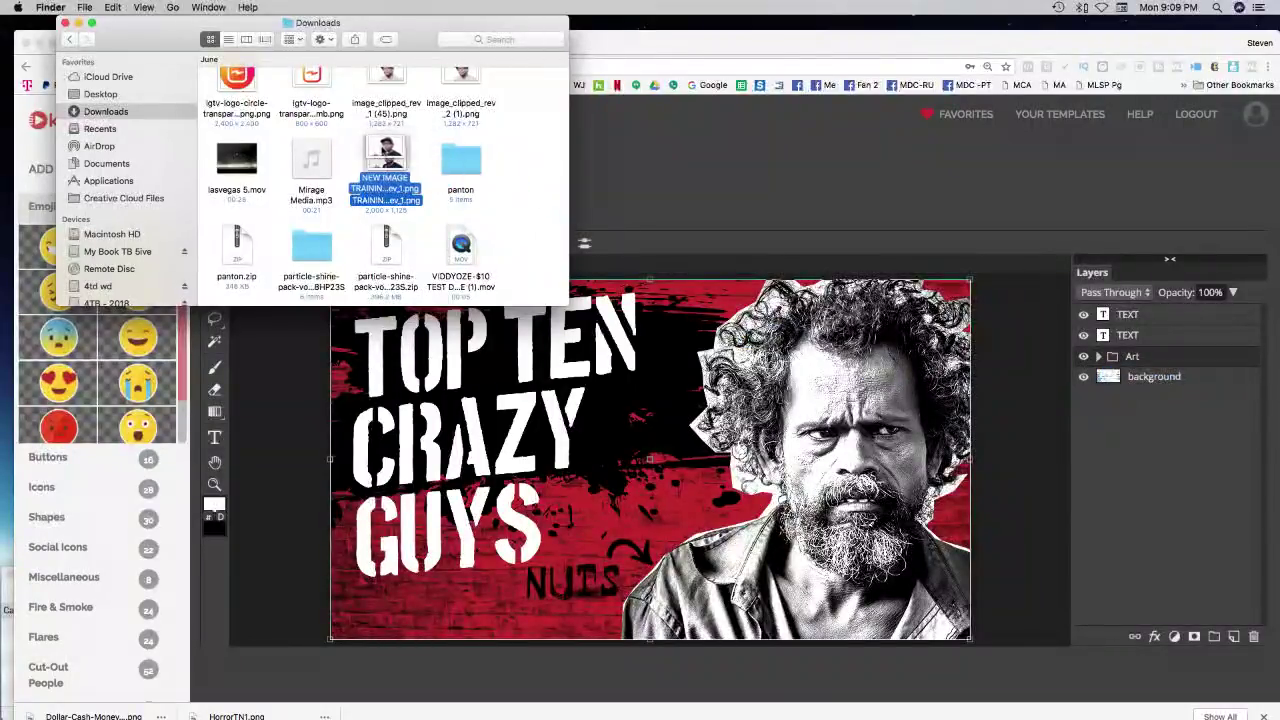
# Expand the Art group in the template's layers and toggle the picture layer's visibility to examine what it contains
pyautogui.click(1097, 362)
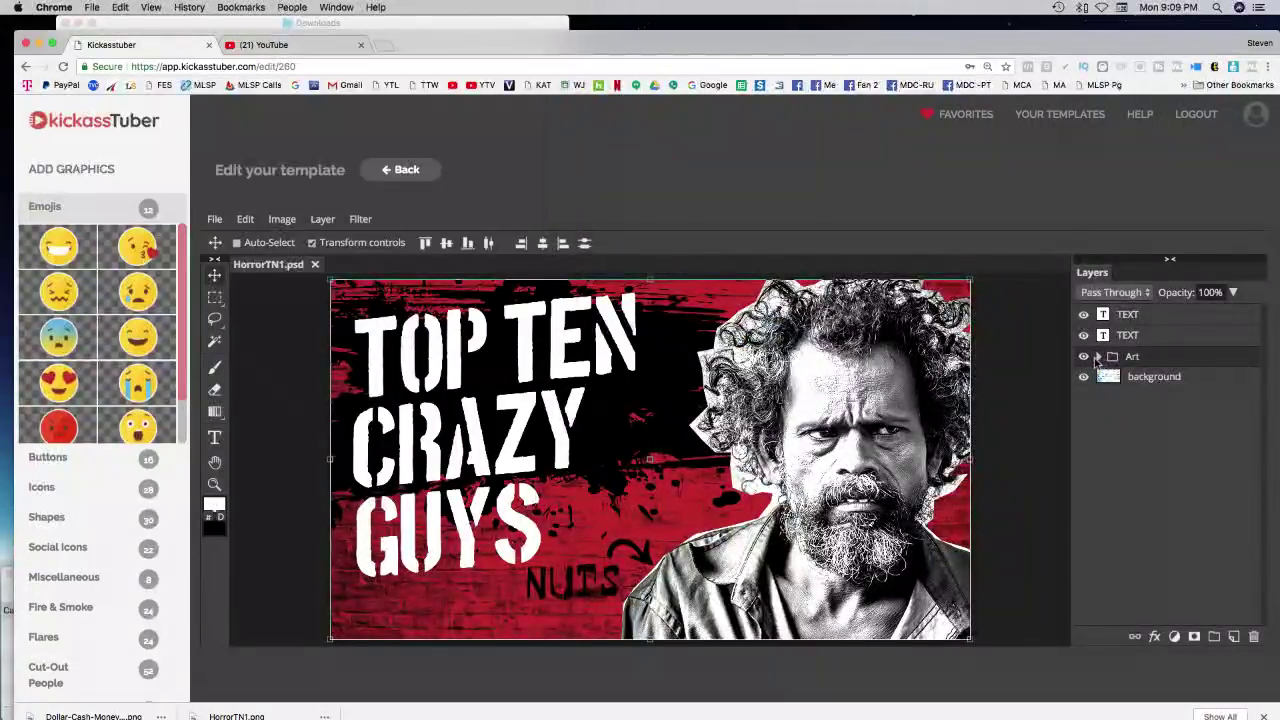
pyautogui.click(1098, 357)
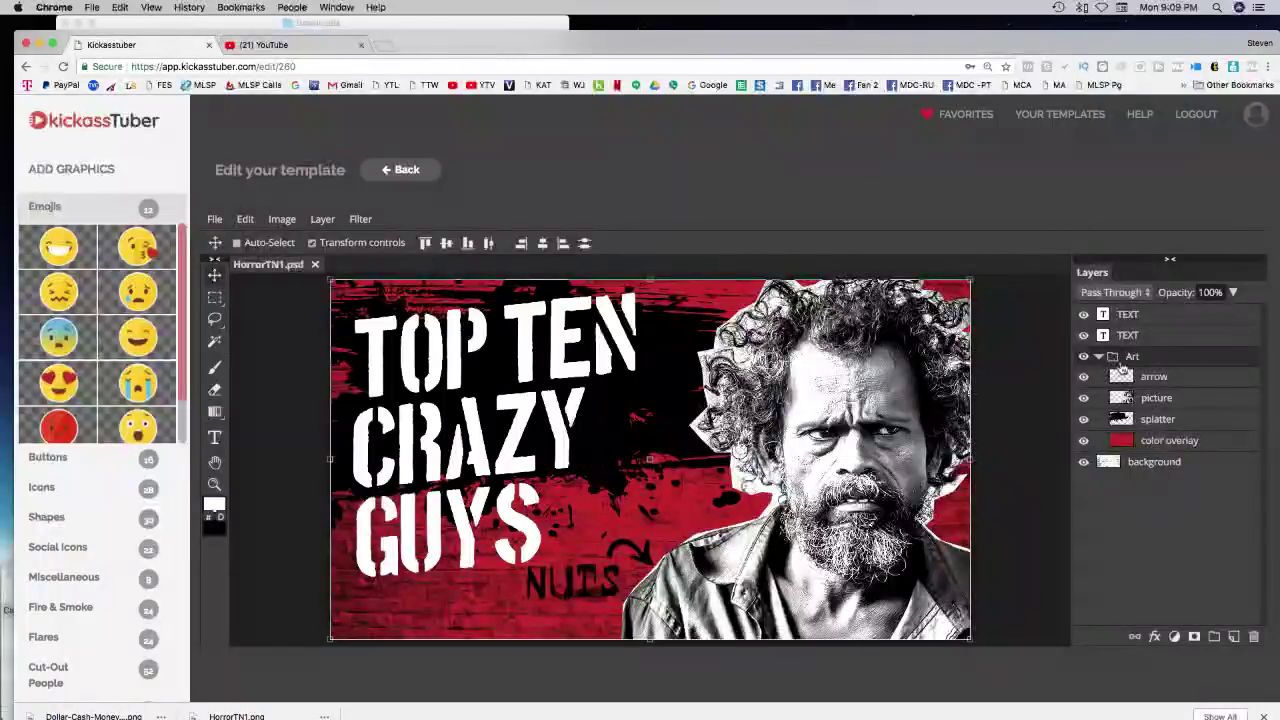
pyautogui.click(1084, 400)
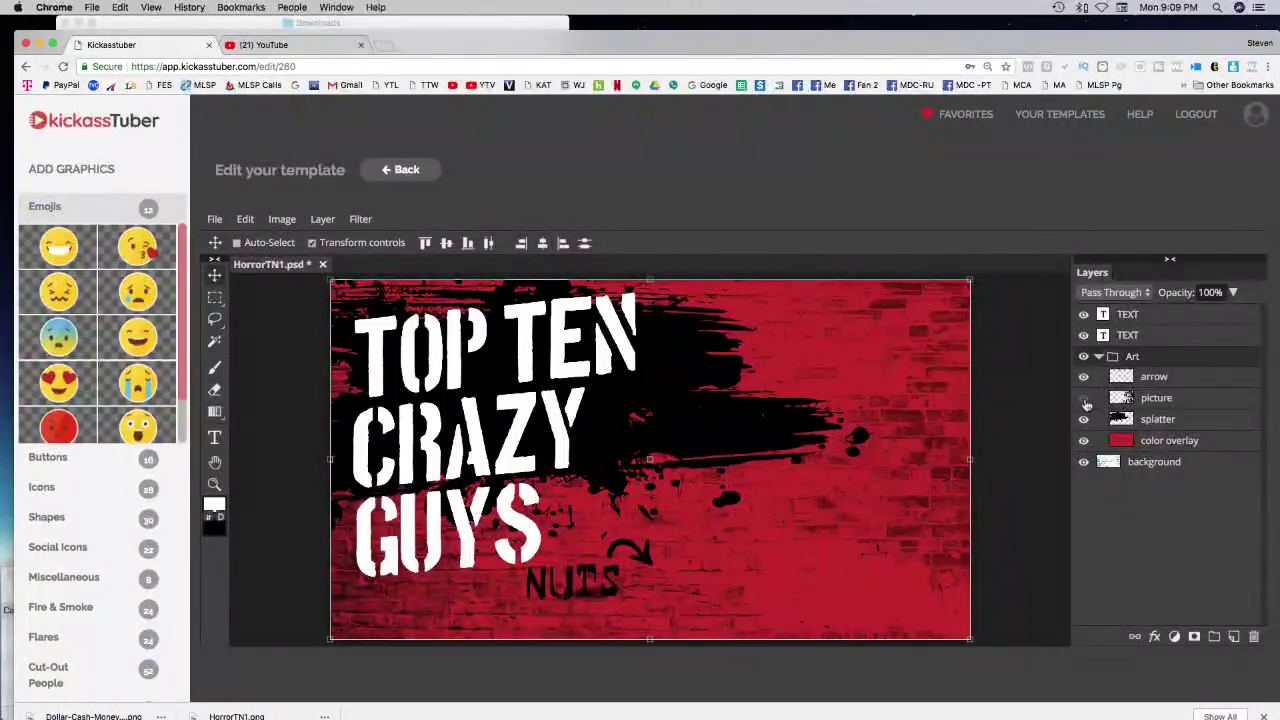
pyautogui.click(1085, 400)
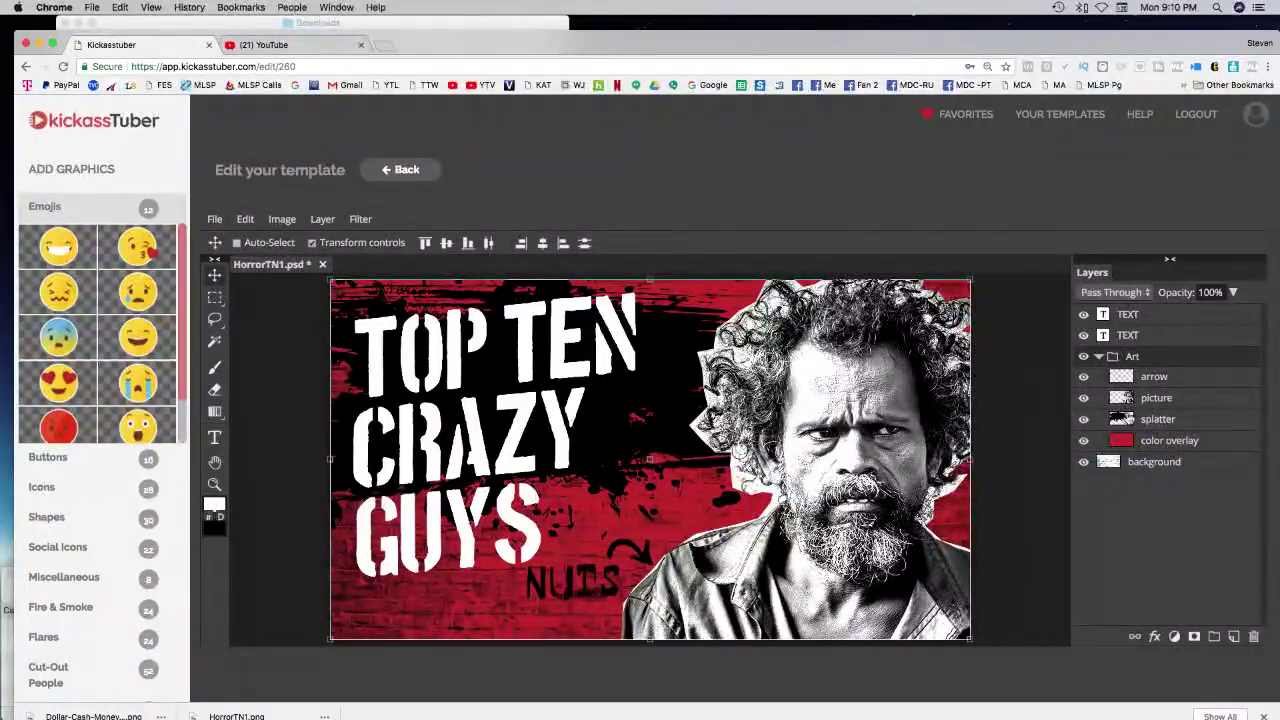
pyautogui.click(1099, 358)
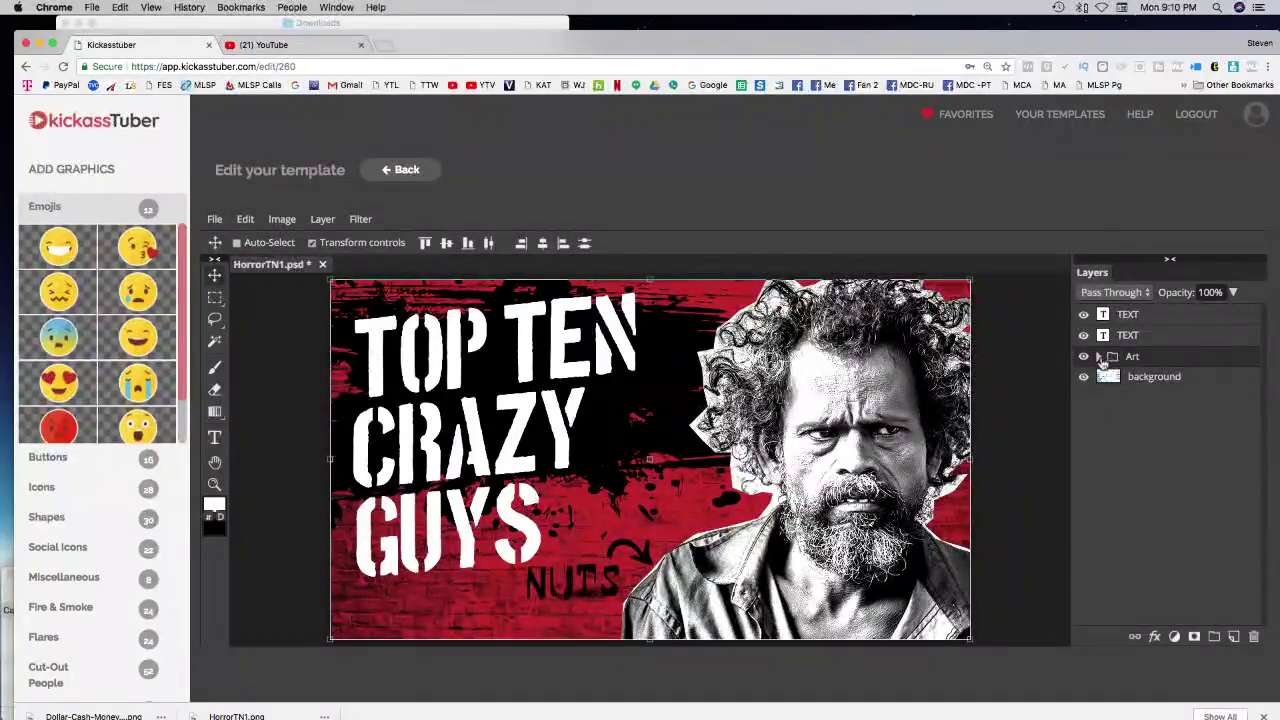
pyautogui.click(1100, 358)
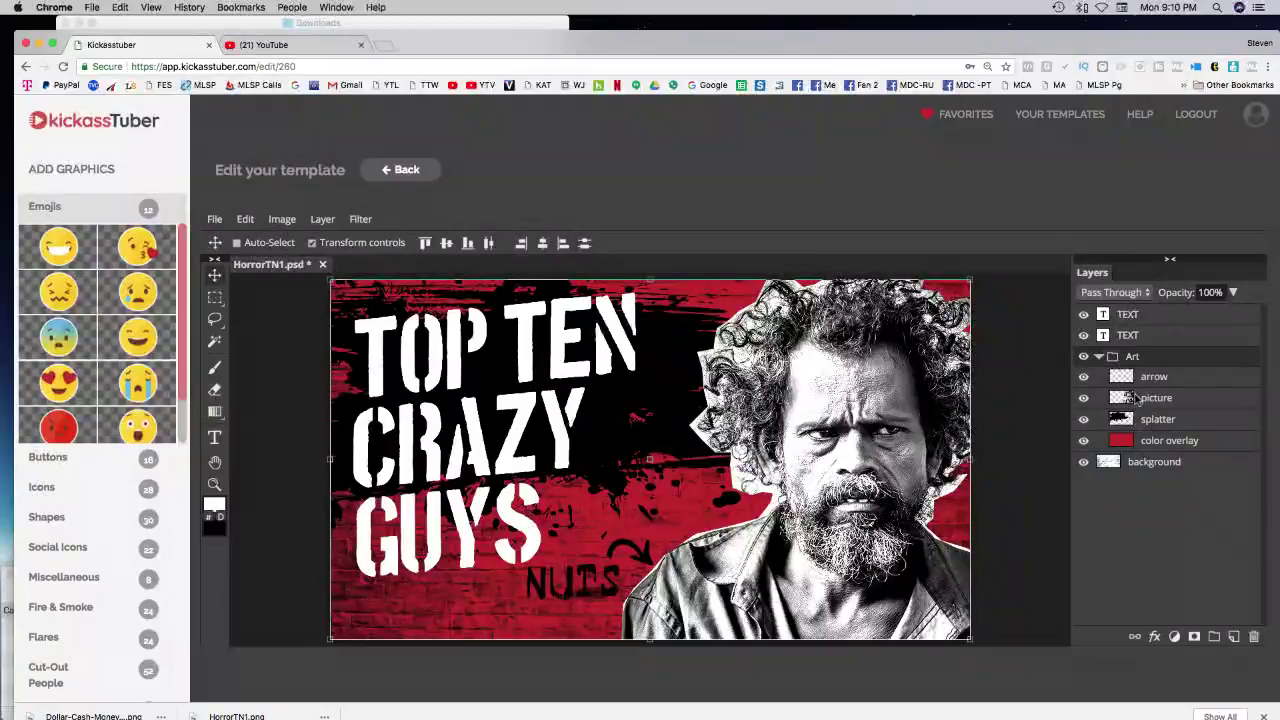
# Replace the man's photo with the NEW IMAGE TRAINING cut-out from Downloads, placed at about X 1244, Y 527, and hide the picture layer
pyautogui.click(402, 23)
pyautogui.moveTo(386, 162); pyautogui.dragTo(1160, 390)
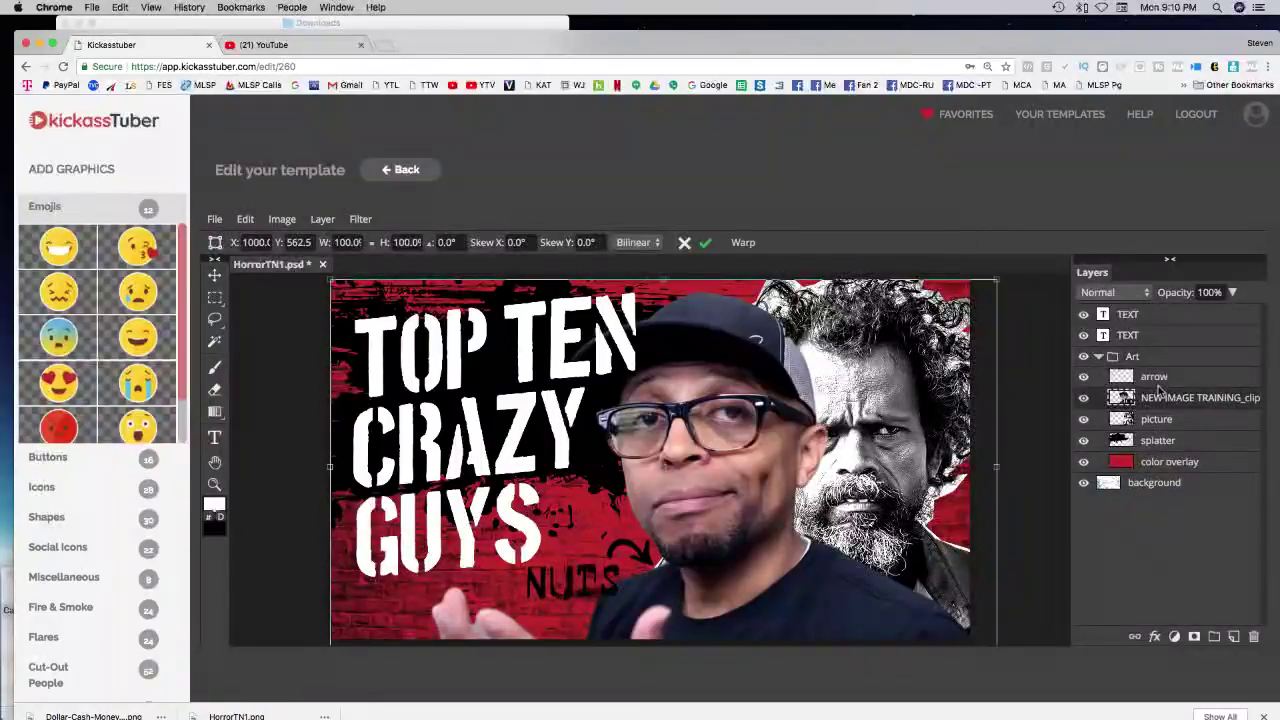
pyautogui.moveTo(667, 453); pyautogui.dragTo(749, 441)
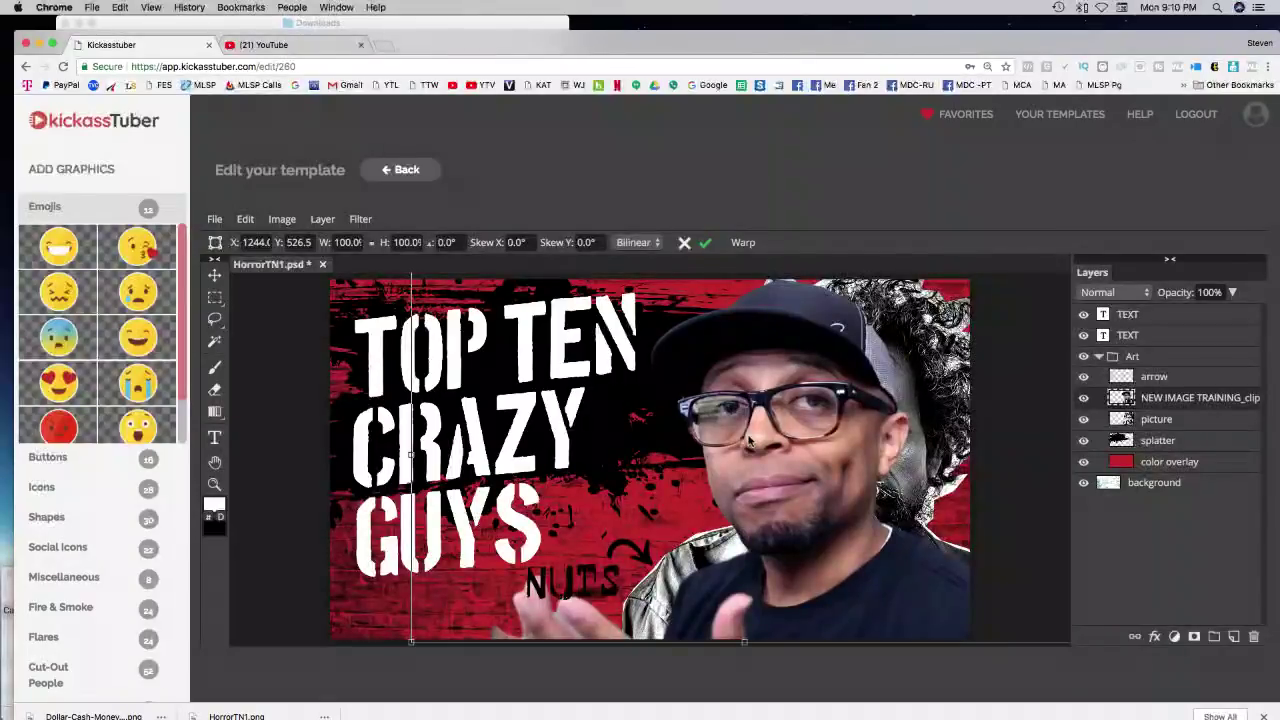
pyautogui.click(1084, 424)
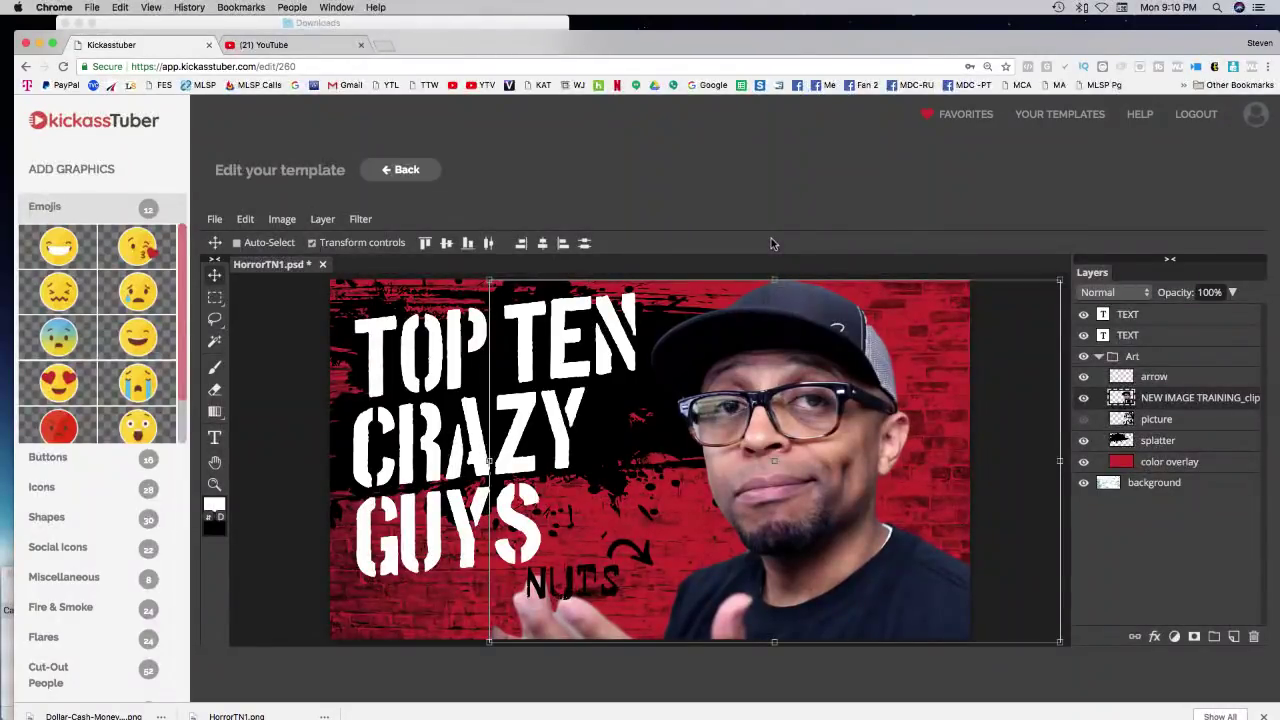
# Add a Stroke effect to the NEW IMAGE TRAINING layer through its blending options, keeping the photo in view
pyautogui.scroll(-1, 771, 243)
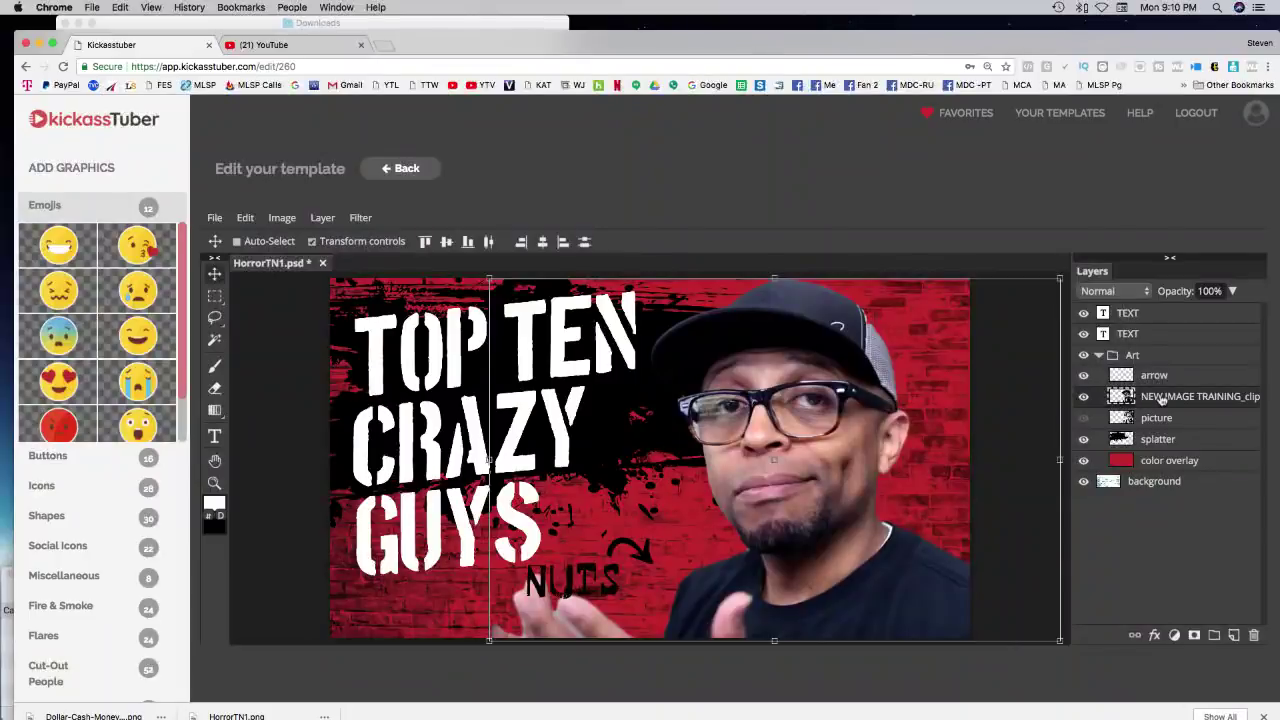
pyautogui.rightClick(1161, 400)
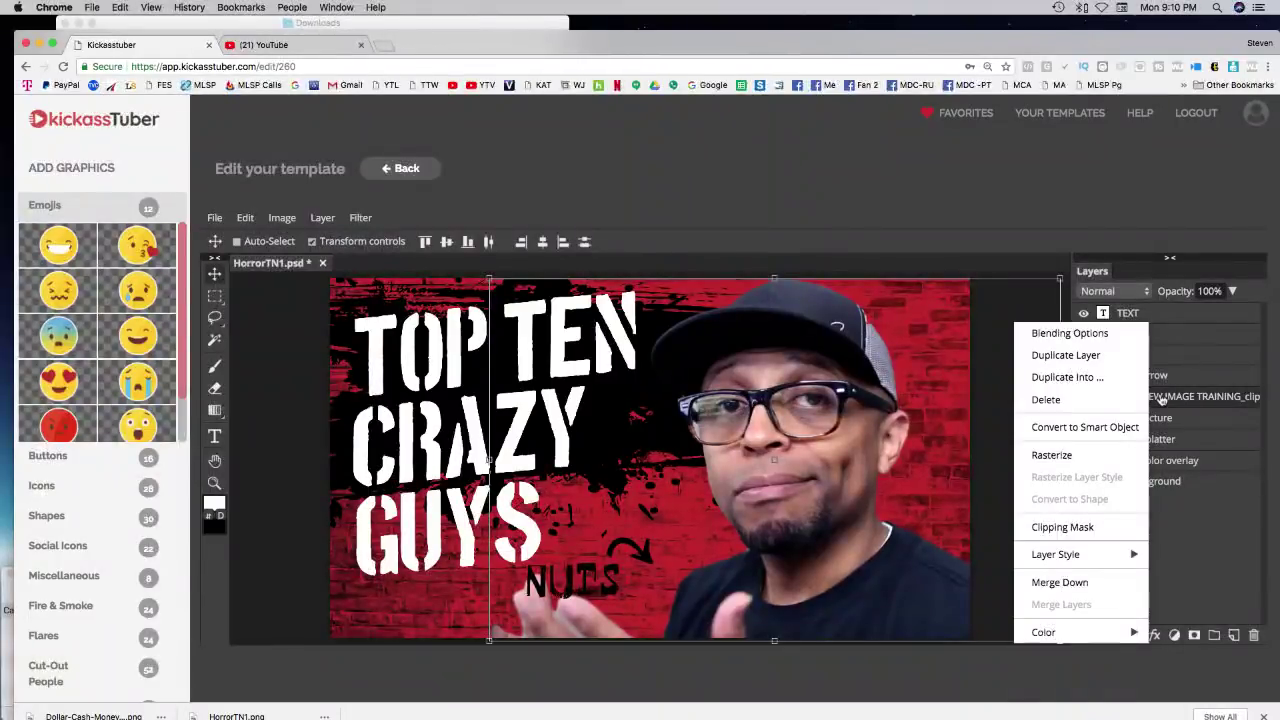
pyautogui.click(1163, 516)
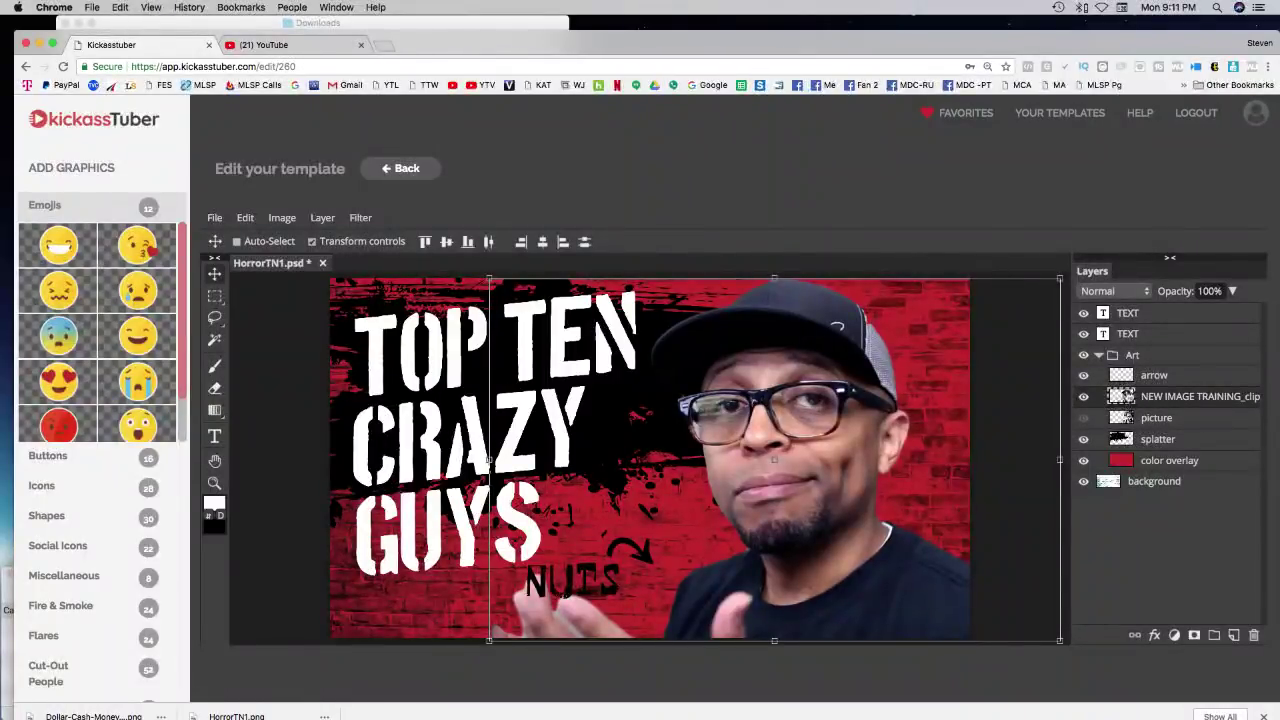
pyautogui.rightClick(1160, 399)
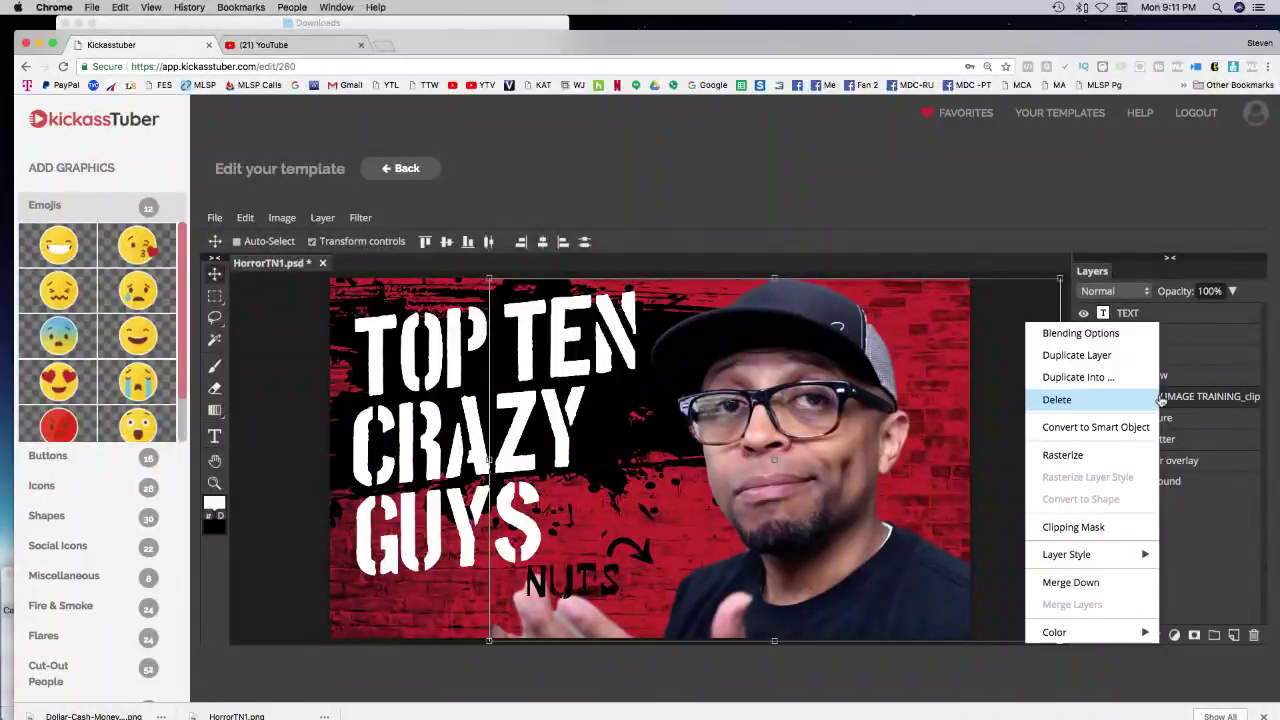
pyautogui.click(1090, 341)
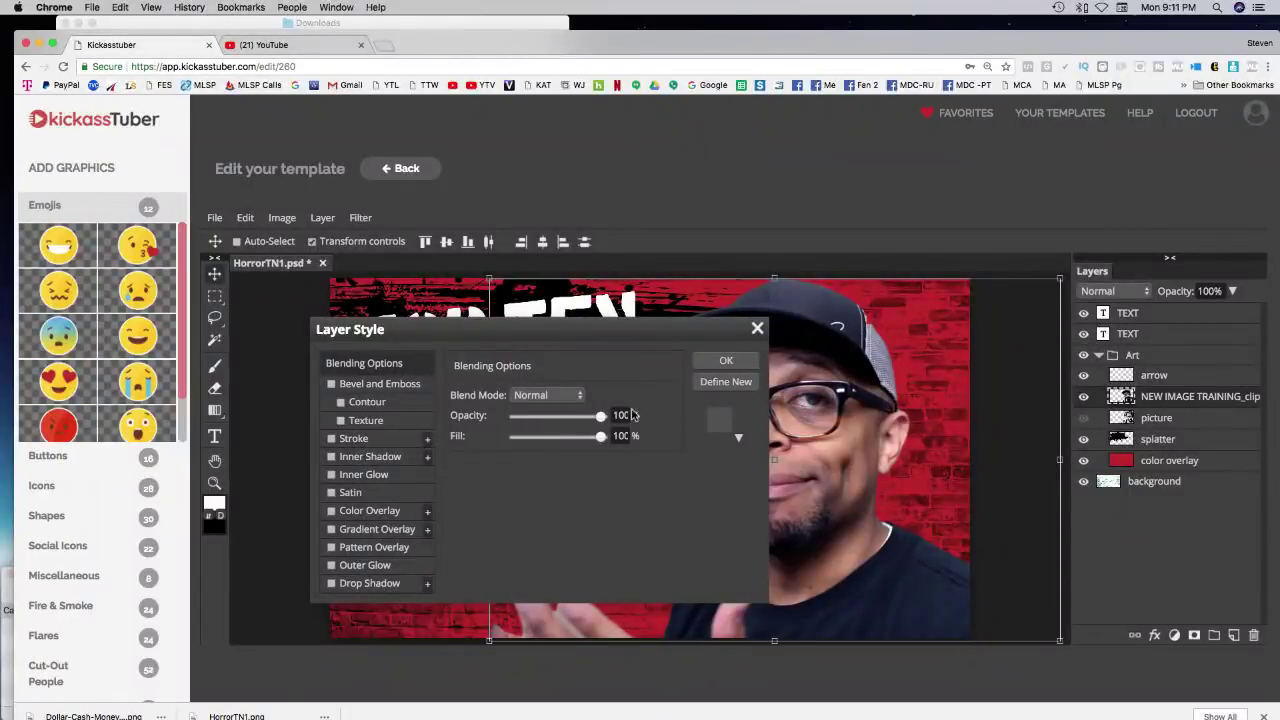
pyautogui.click(331, 440)
pyautogui.moveTo(460, 329); pyautogui.dragTo(343, 307)
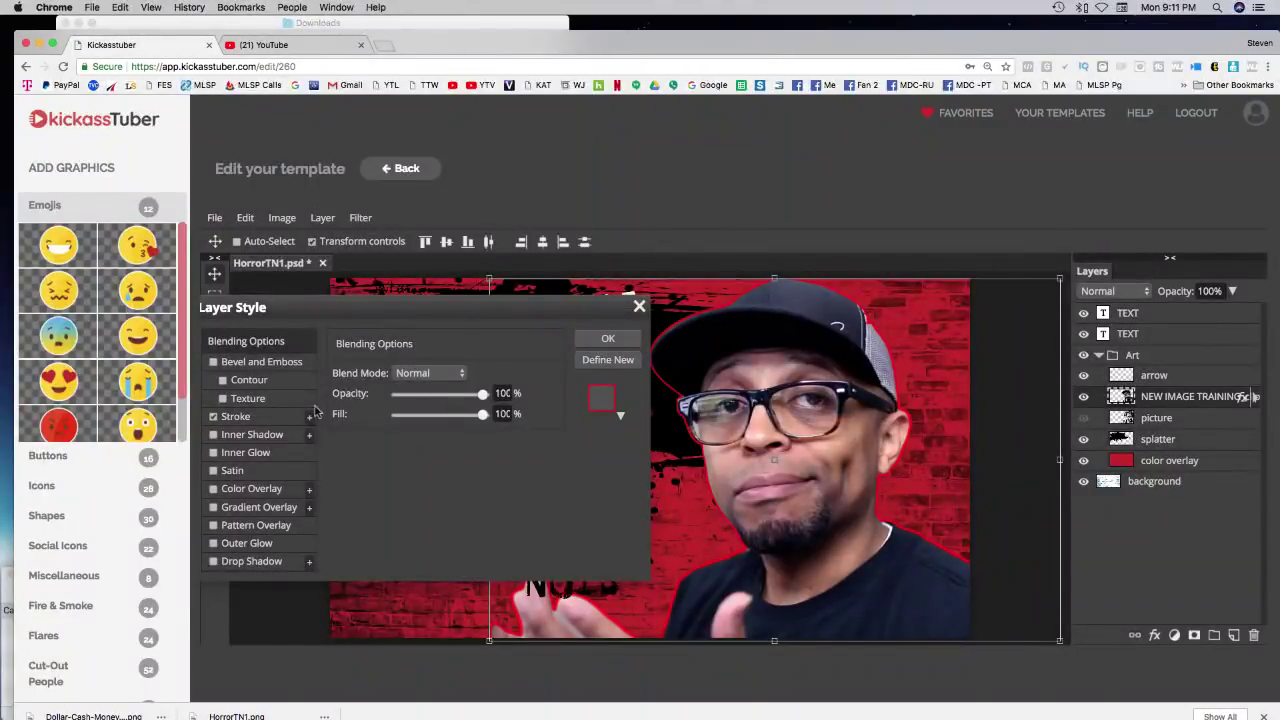
# Set the stroke's color to white (ffffff) and its size to 5 px
pyautogui.click(240, 417)
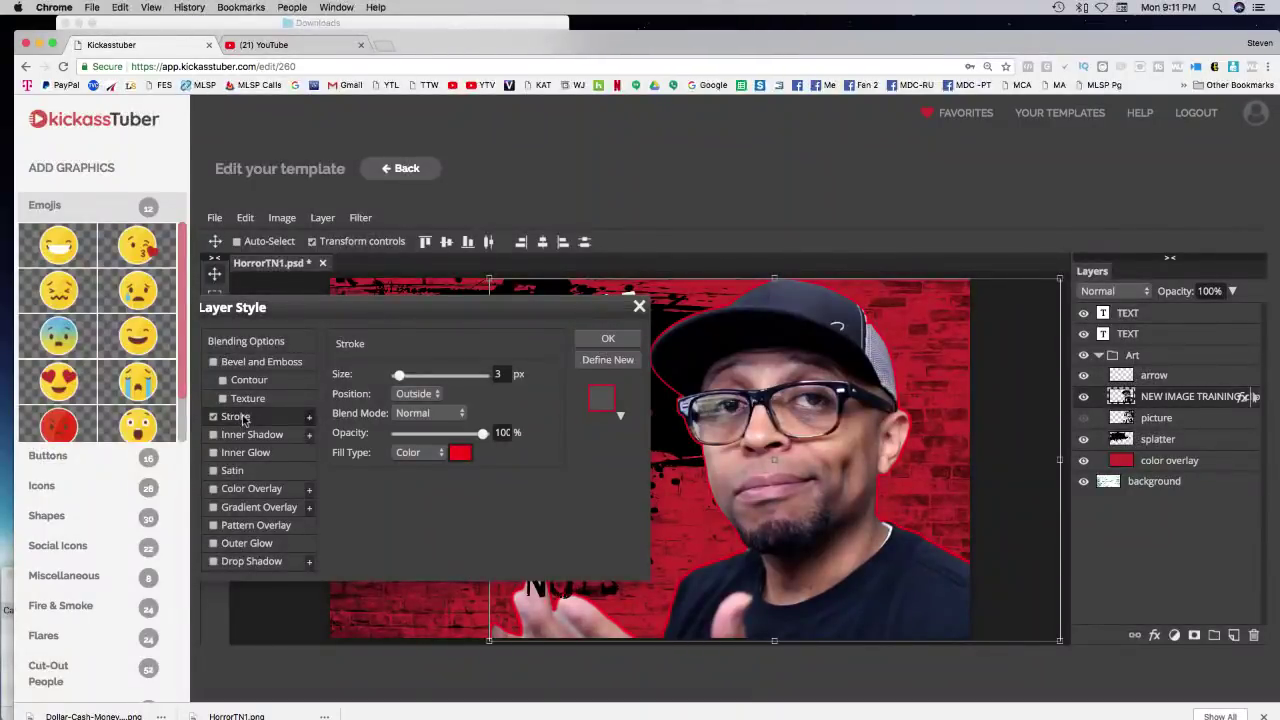
pyautogui.click(461, 455)
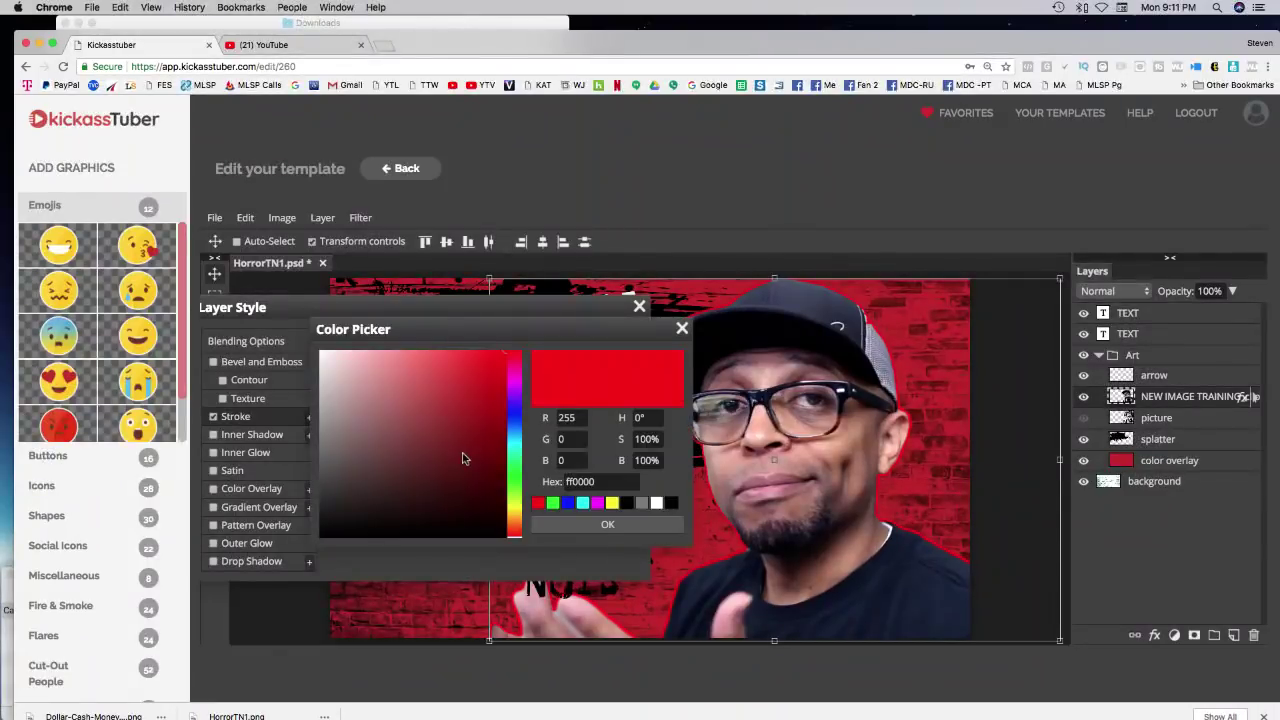
pyautogui.click(656, 503)
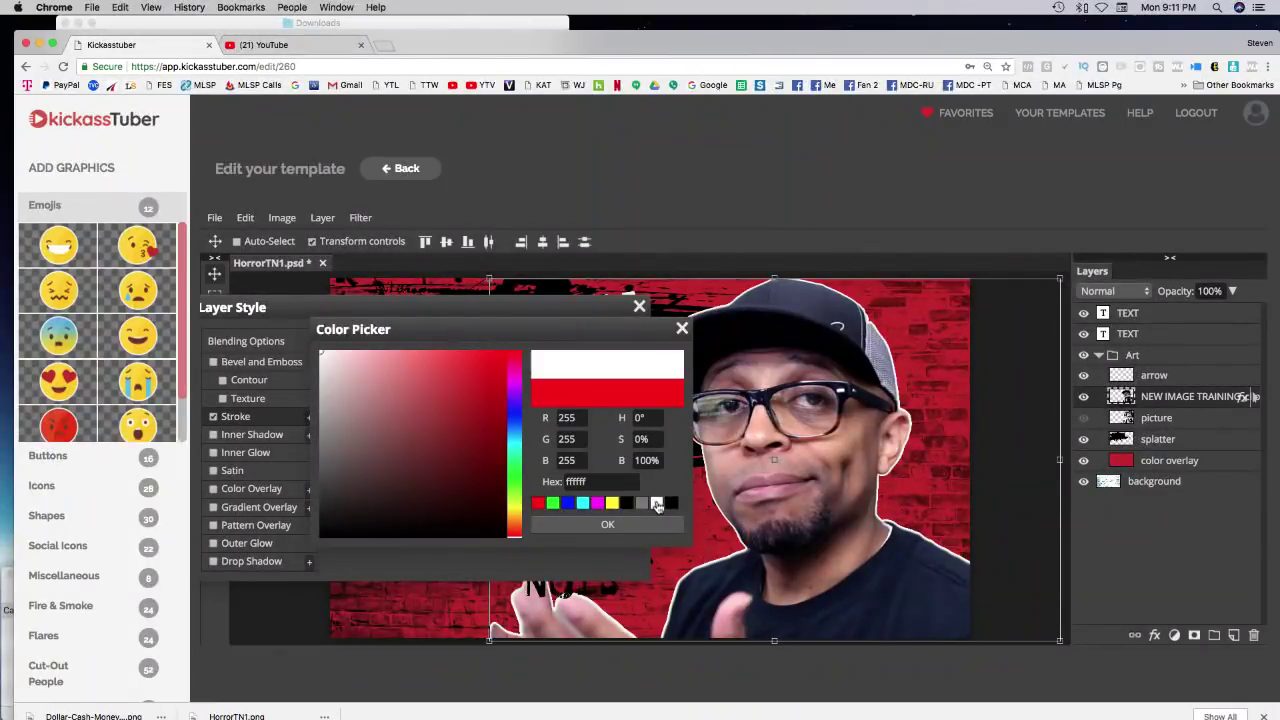
pyautogui.click(608, 526)
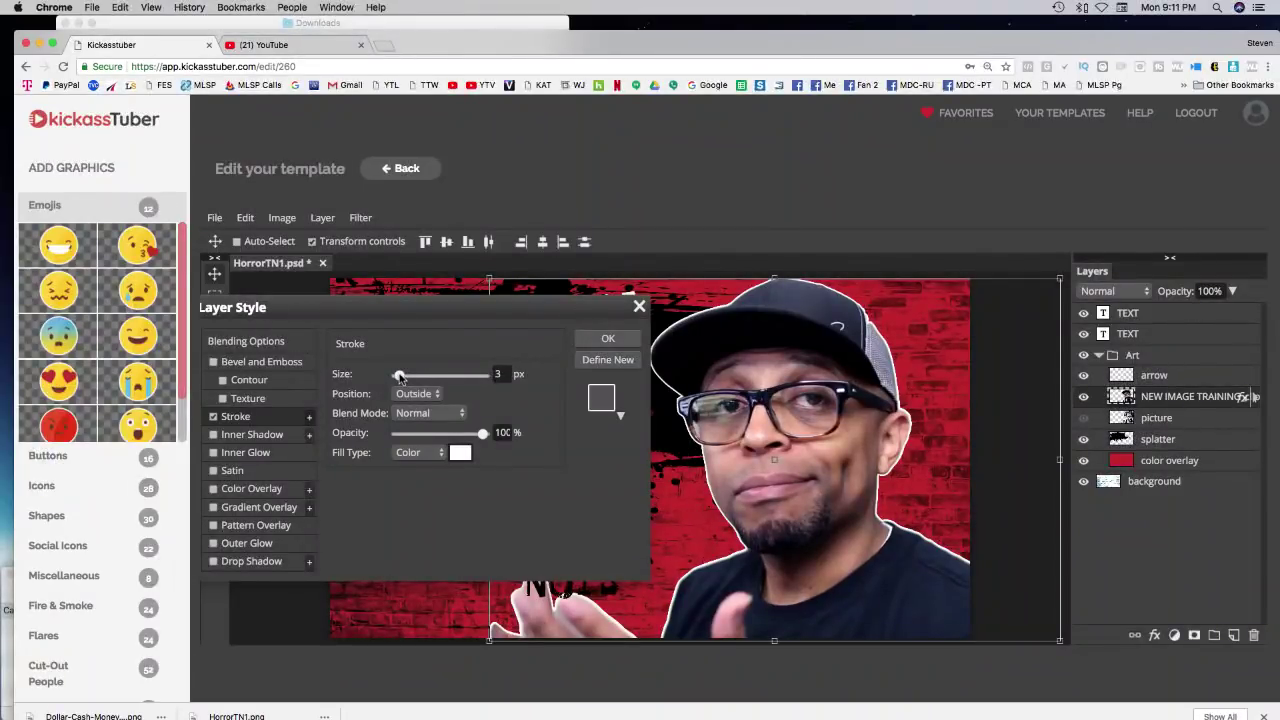
pyautogui.doubleClick(498, 374)
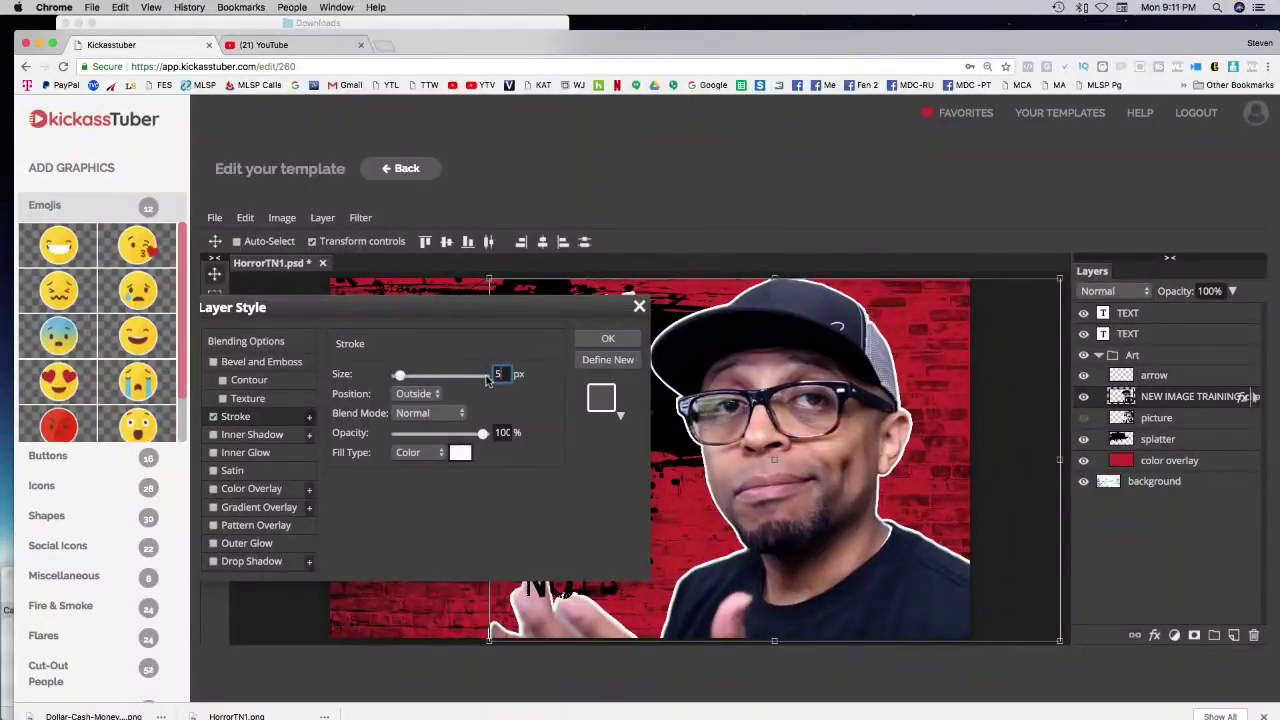
# Apply the stroke settings and toggle the headline text layer's visibility to identify what it holds
pyautogui.click(592, 342)
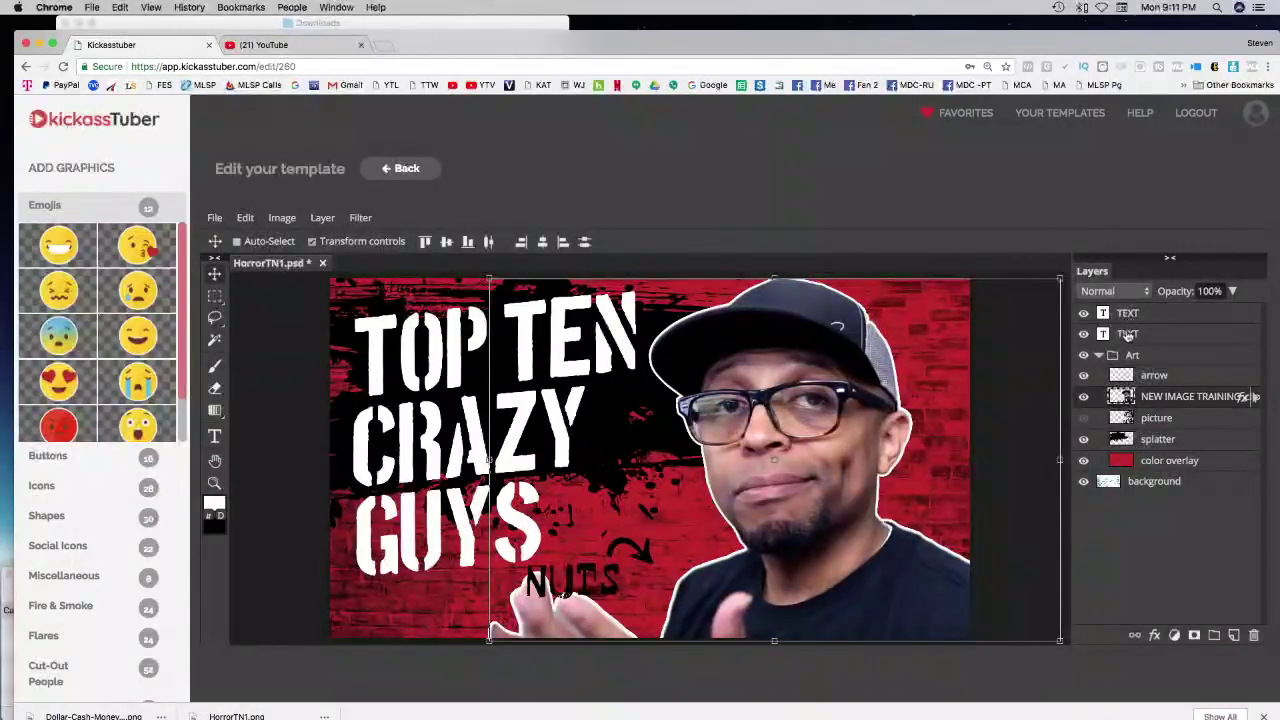
pyautogui.click(1084, 314)
pyautogui.click(1084, 314)
pyautogui.click(1085, 315)
pyautogui.click(1085, 315)
pyautogui.click(1085, 315)
pyautogui.click(1085, 315)
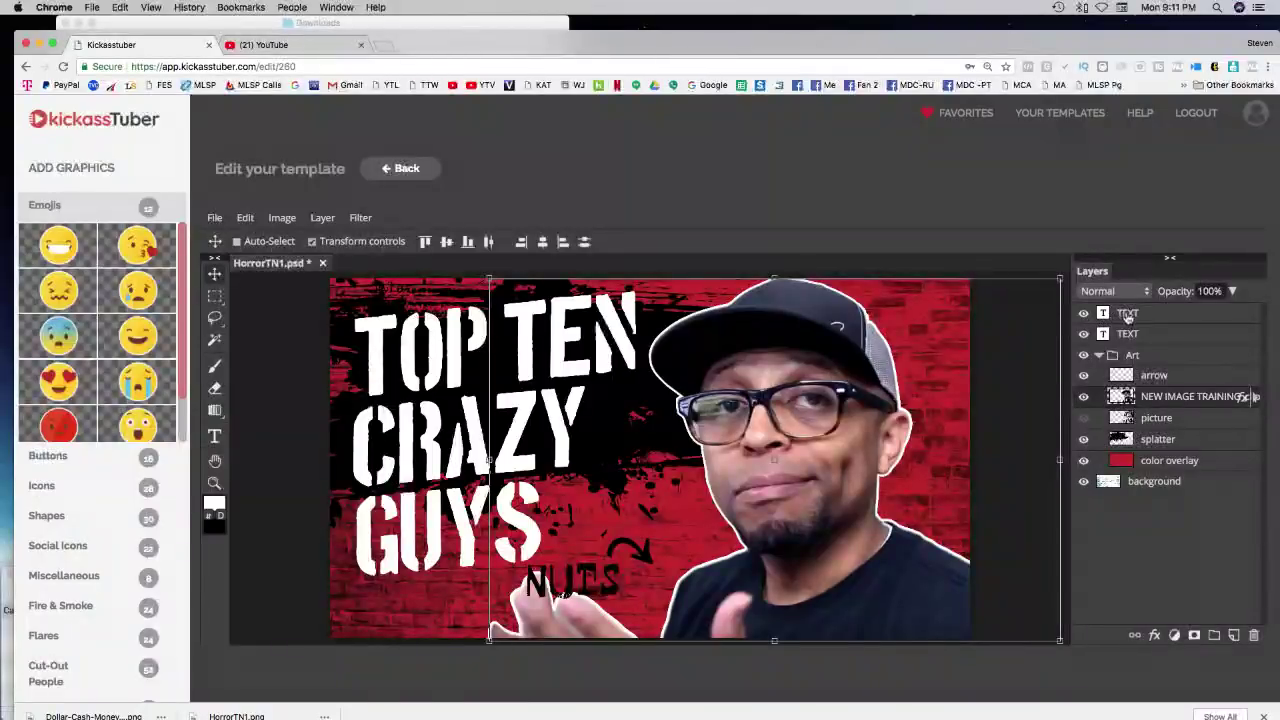
# Edit the headline text, replacing CRAZY with CREATIVE and GUYS with TIPS
pyautogui.doubleClick(1127, 314)
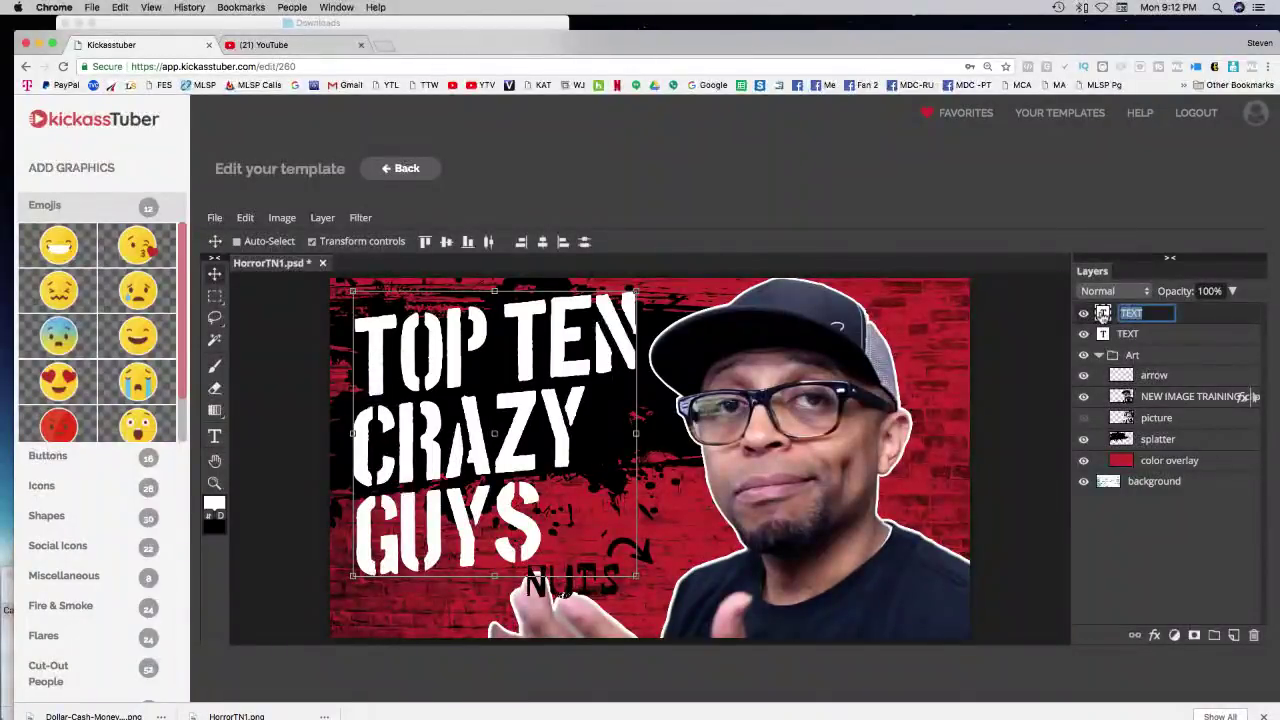
pyautogui.doubleClick(1102, 314)
pyautogui.click(444, 338)
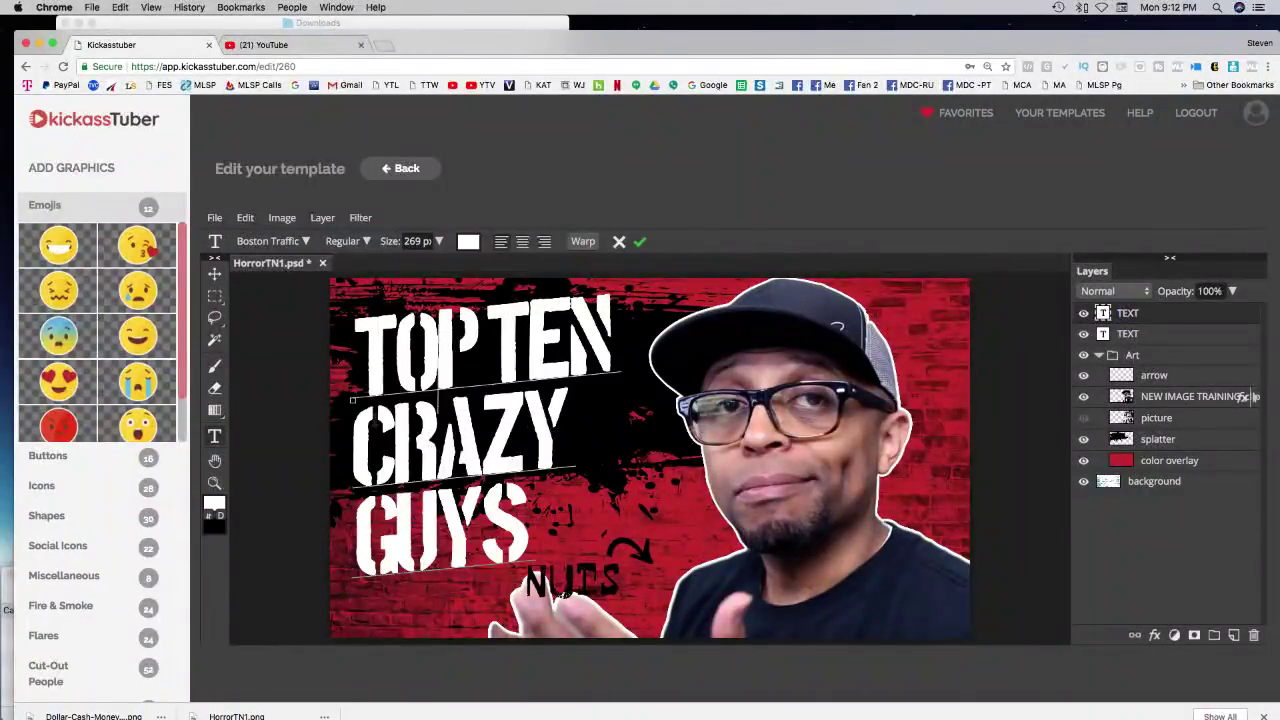
pyautogui.moveTo(362, 418); pyautogui.dragTo(563, 418)
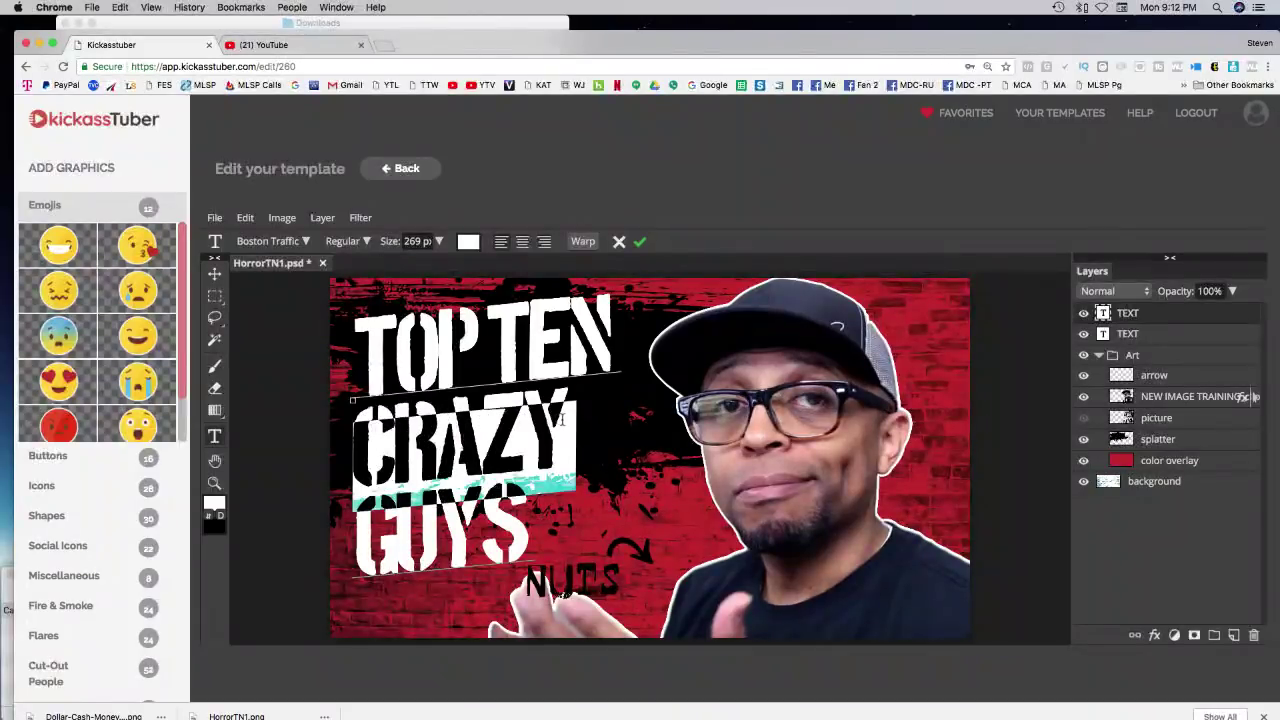
pyautogui.write('C')
pyautogui.write('IVE')
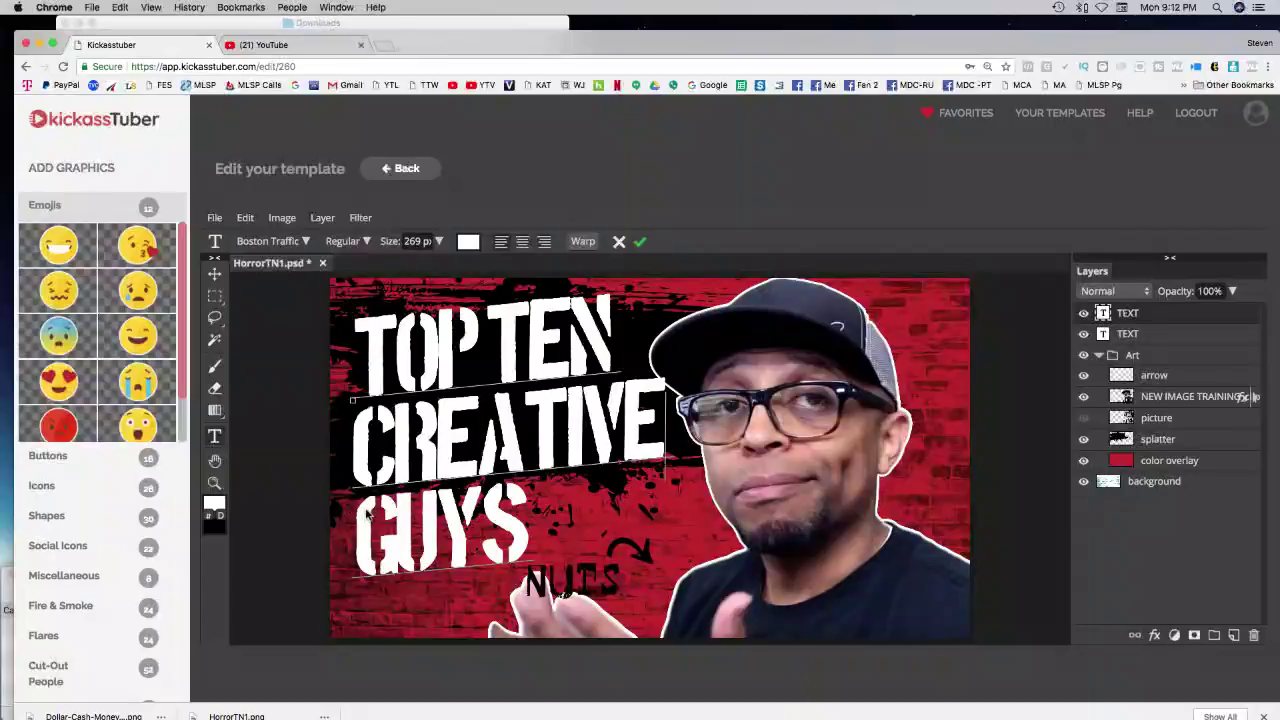
pyautogui.moveTo(368, 513); pyautogui.dragTo(533, 577)
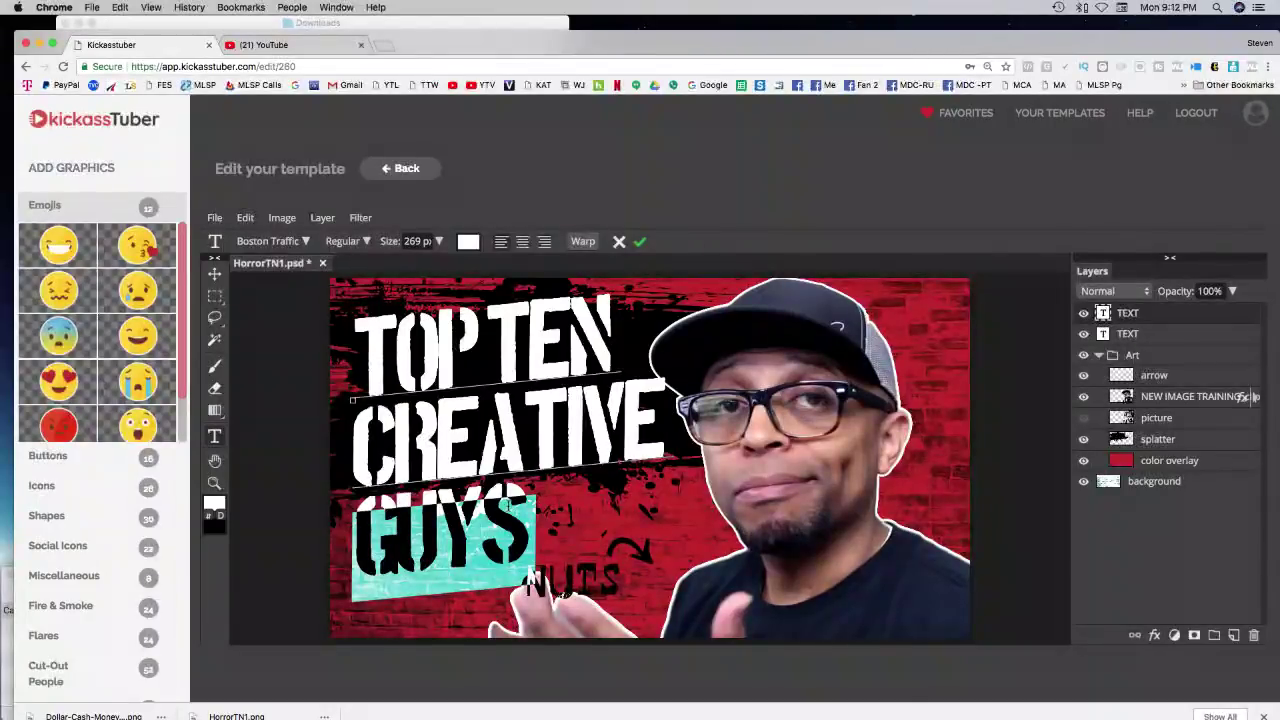
pyautogui.write('TIPS')
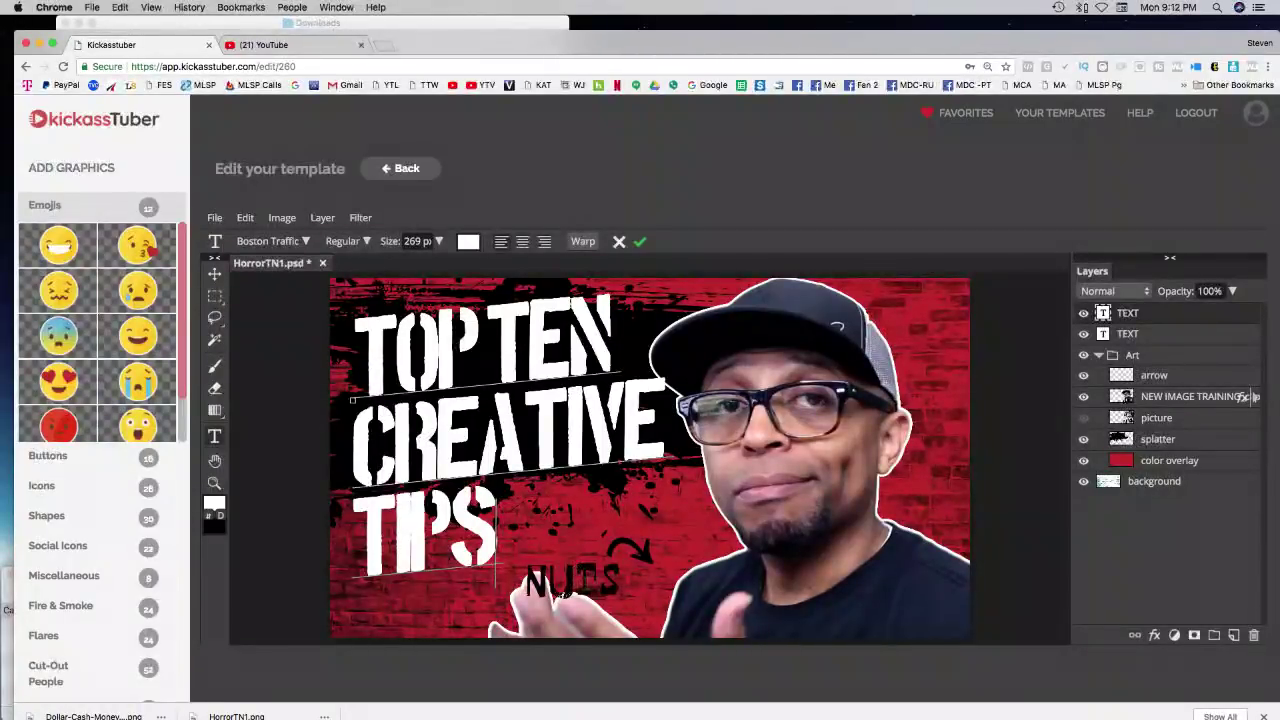
# Commit the headline edit and hide the NUTS text layer and the arrow layer
pyautogui.click(1084, 336)
pyautogui.click(1084, 336)
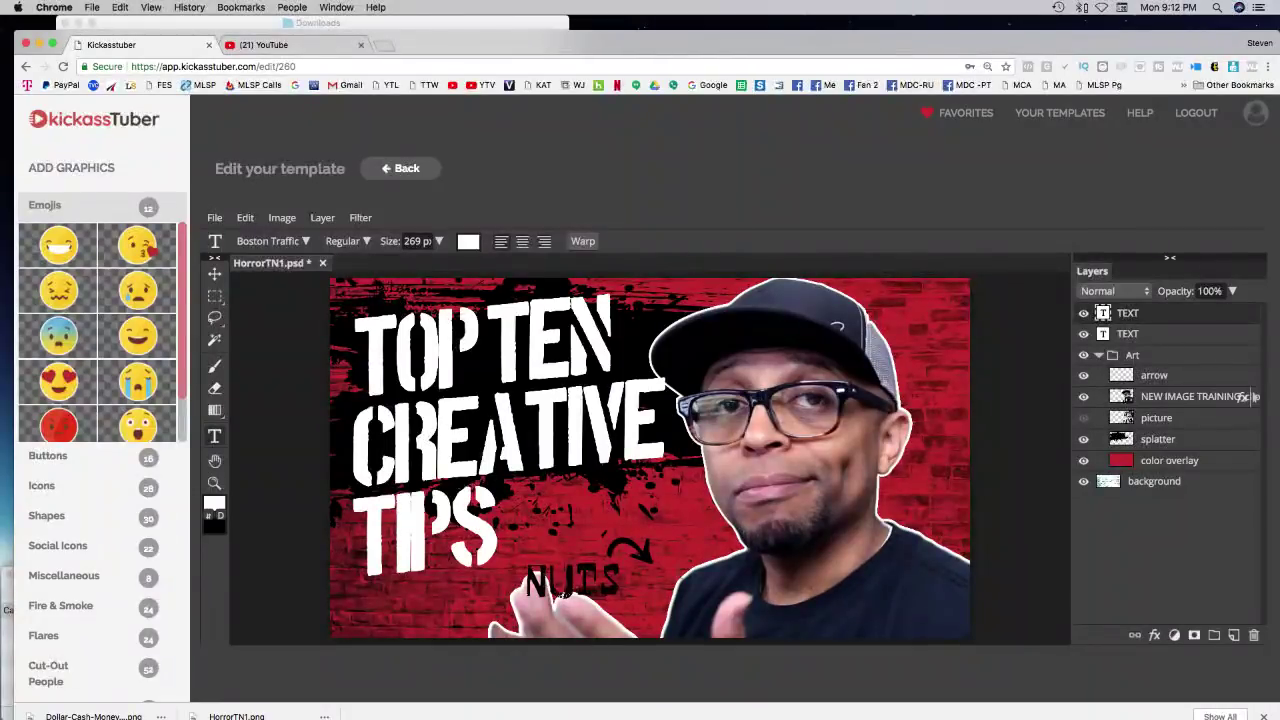
pyautogui.click(1083, 336)
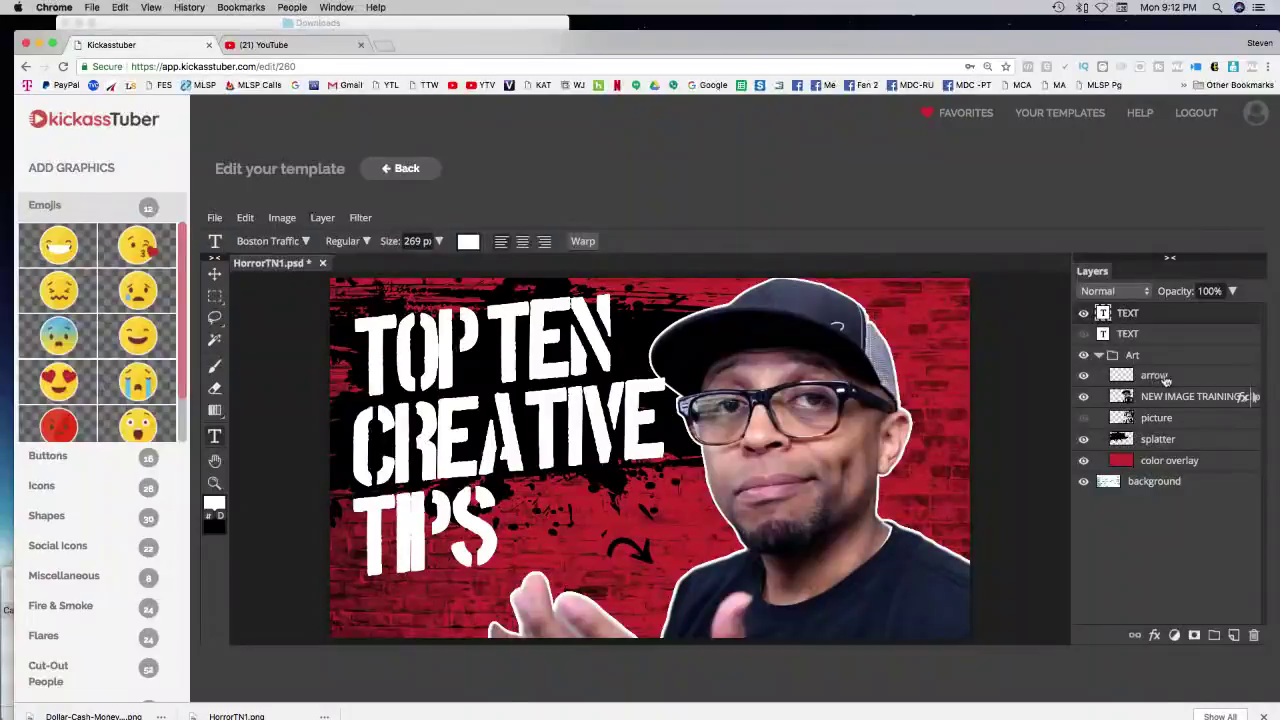
pyautogui.click(1083, 378)
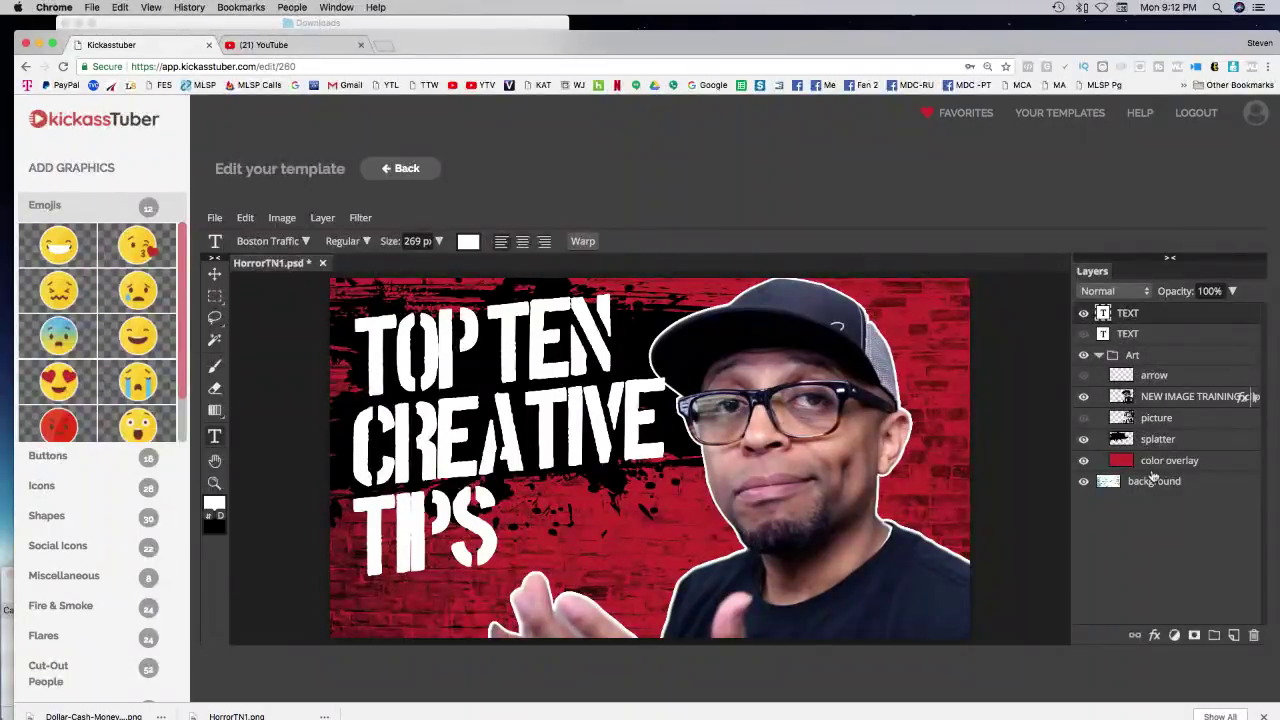
# Toggle the background layer's visibility to examine what it contributes to the thumbnail
pyautogui.click(1086, 483)
pyautogui.click(1086, 483)
pyautogui.click(1086, 483)
pyautogui.click(1086, 483)
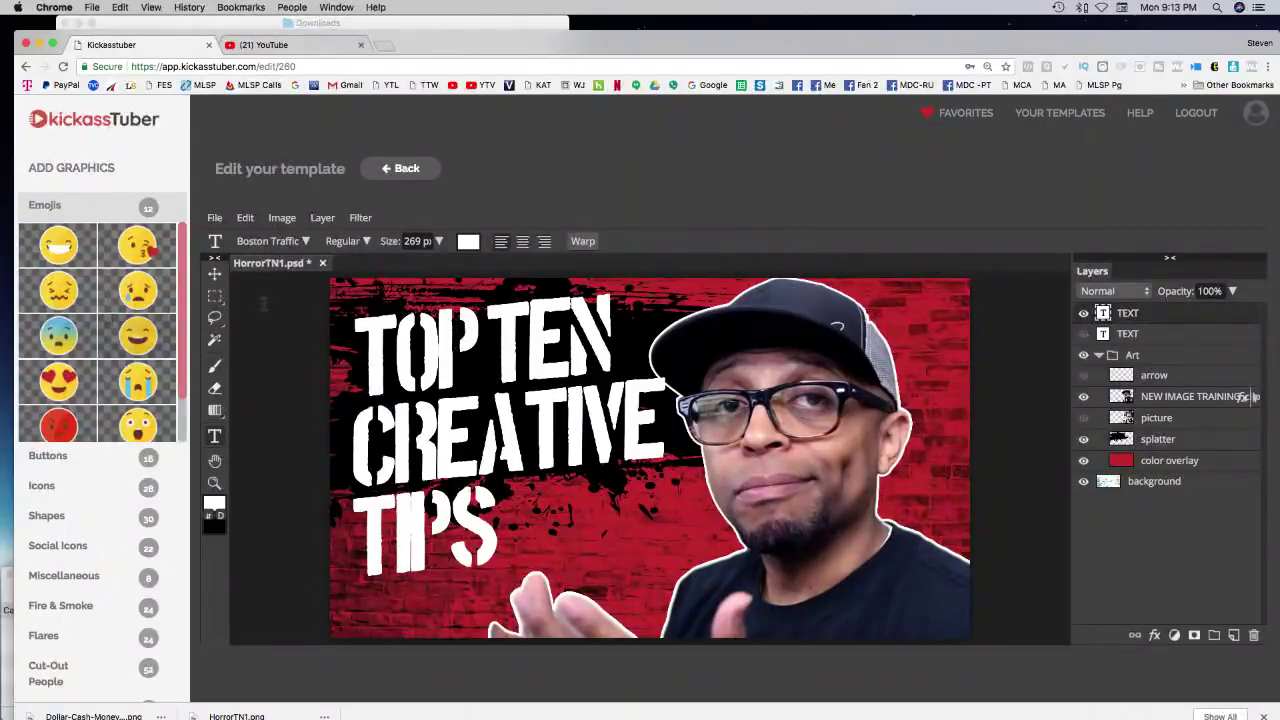
# Export the finished thumbnail as a PNG at 1920 × 1080 px with 100% quality, accepting the unsaved-work prompt
pyautogui.click(215, 218)
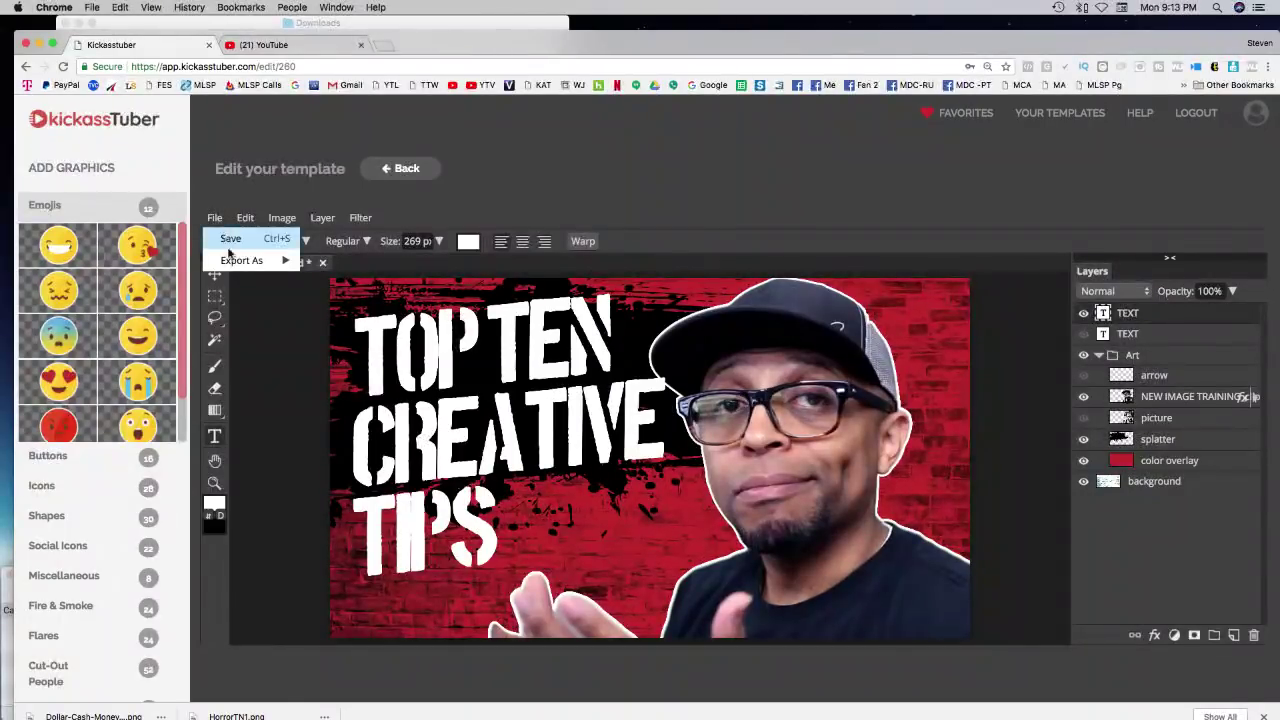
pyautogui.moveTo(243, 260)
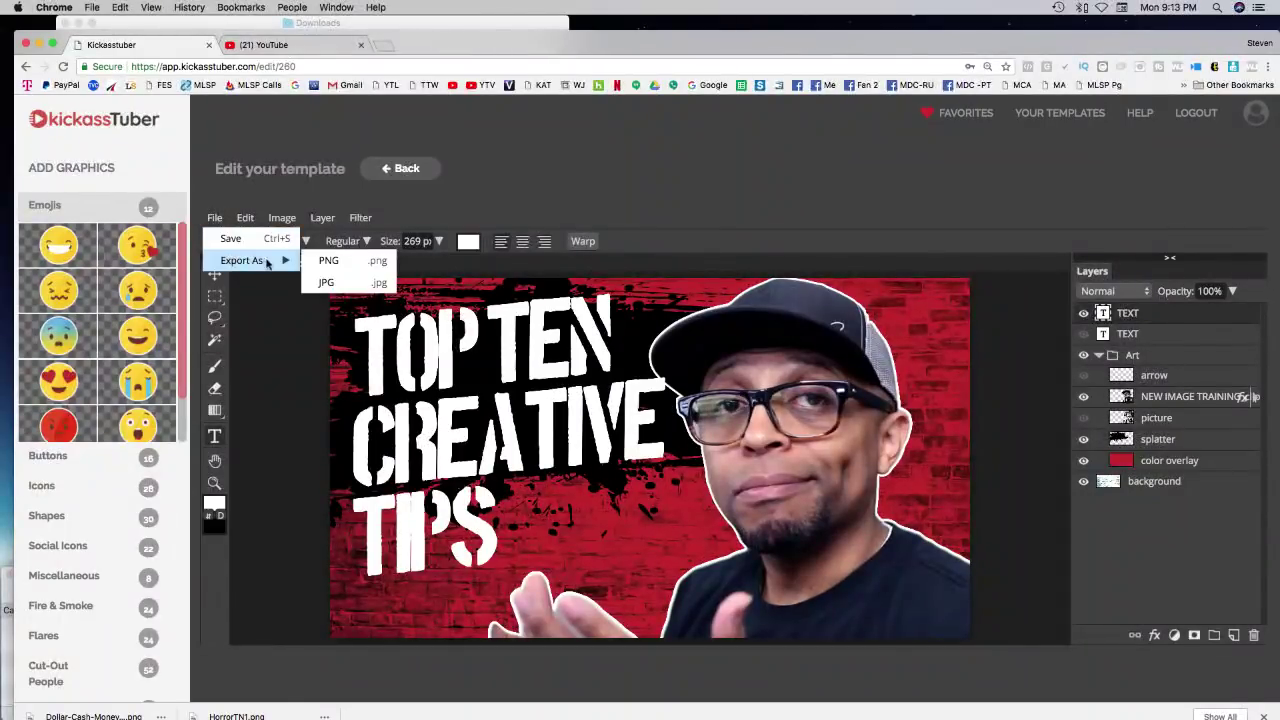
pyautogui.click(327, 261)
pyautogui.click(324, 264)
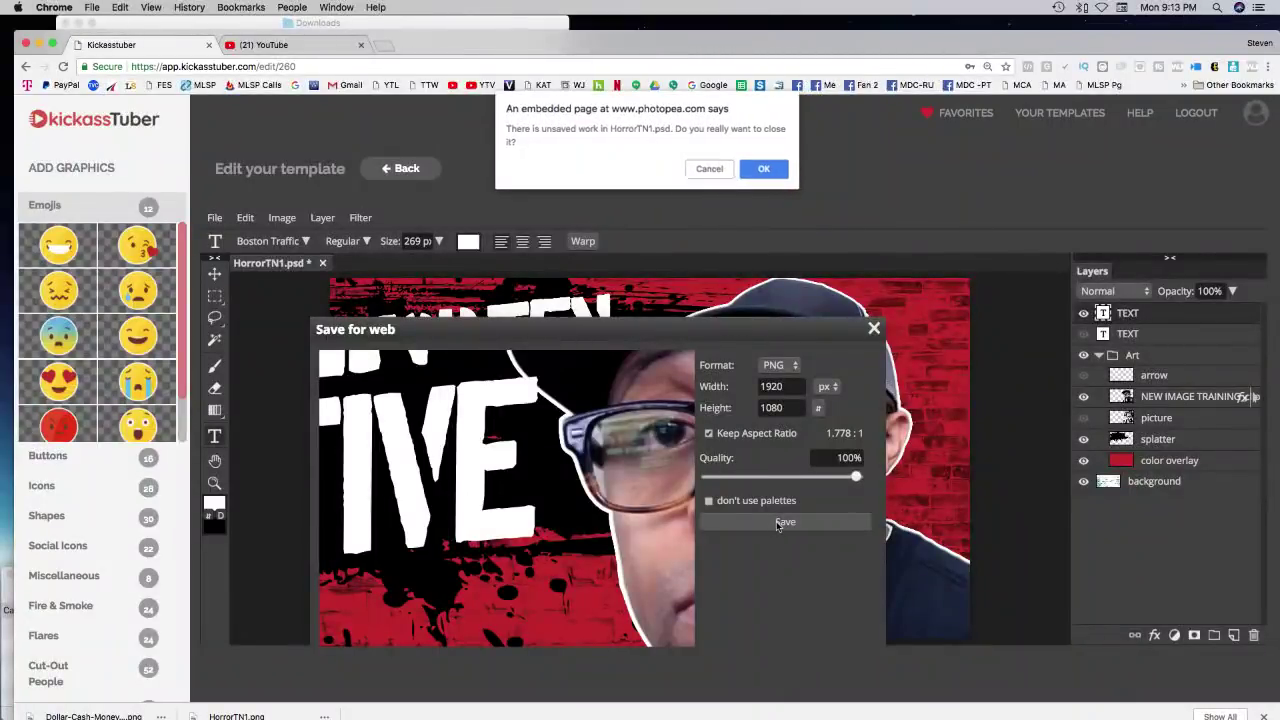
pyautogui.click(759, 170)
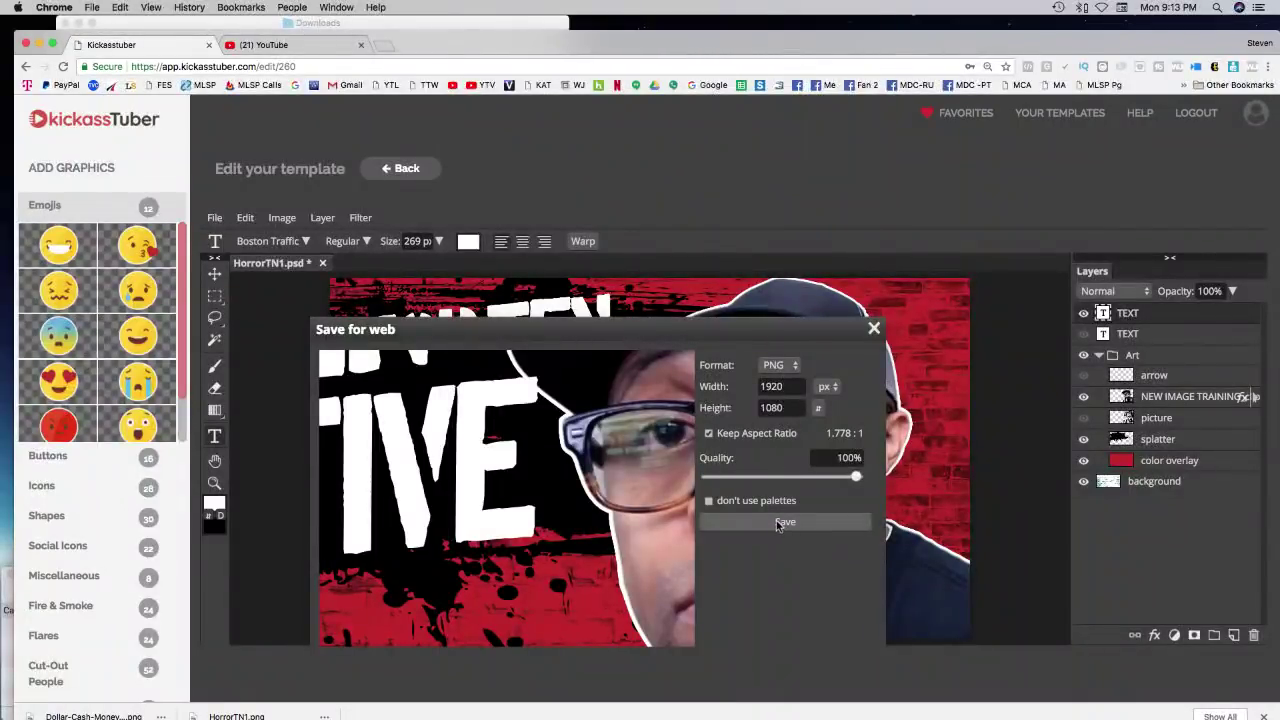
pyautogui.click(776, 520)
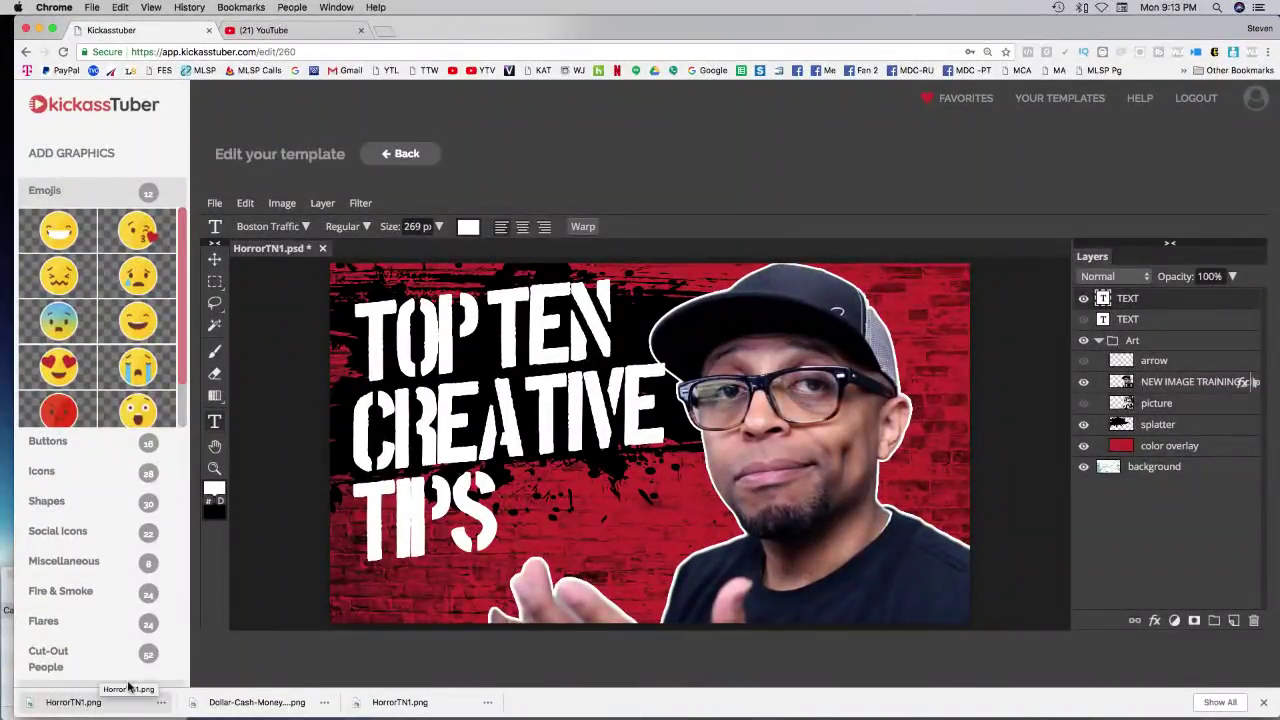
# Show the downloaded HorrorTN1.png in Finder and preview it at large size
pyautogui.rightClick(214, 396)
pyautogui.click(161, 702)
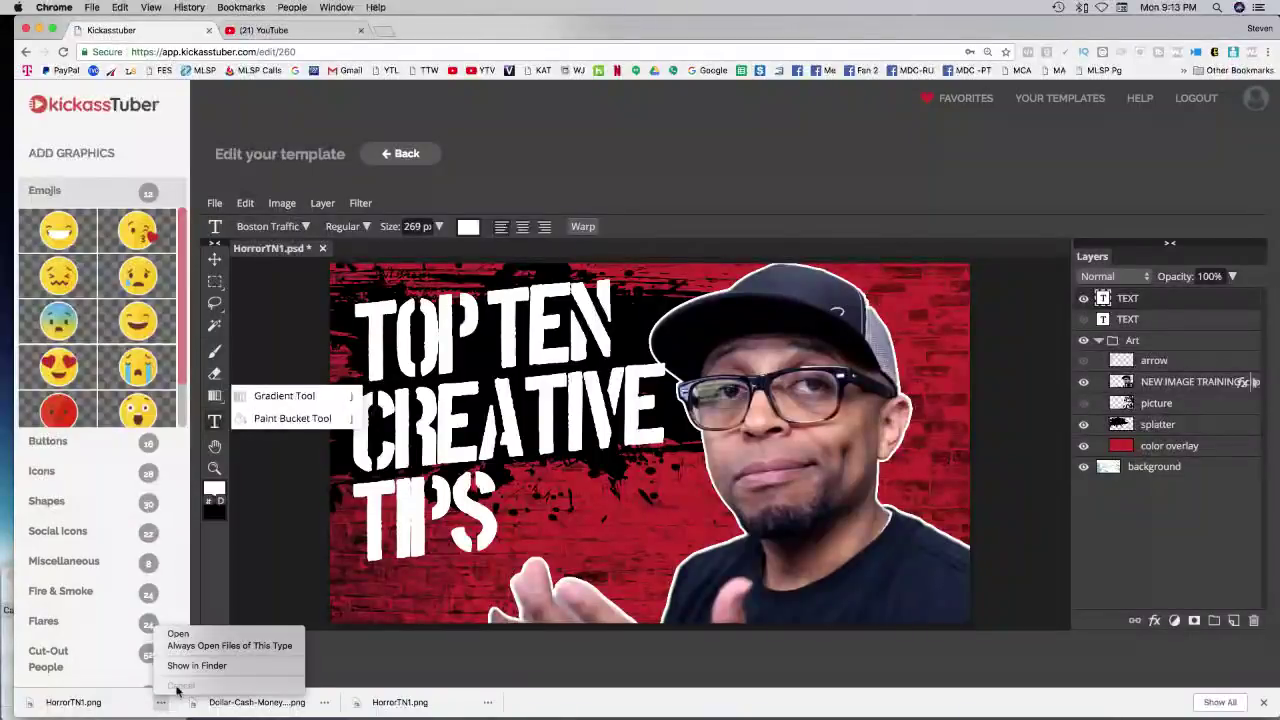
pyautogui.click(187, 668)
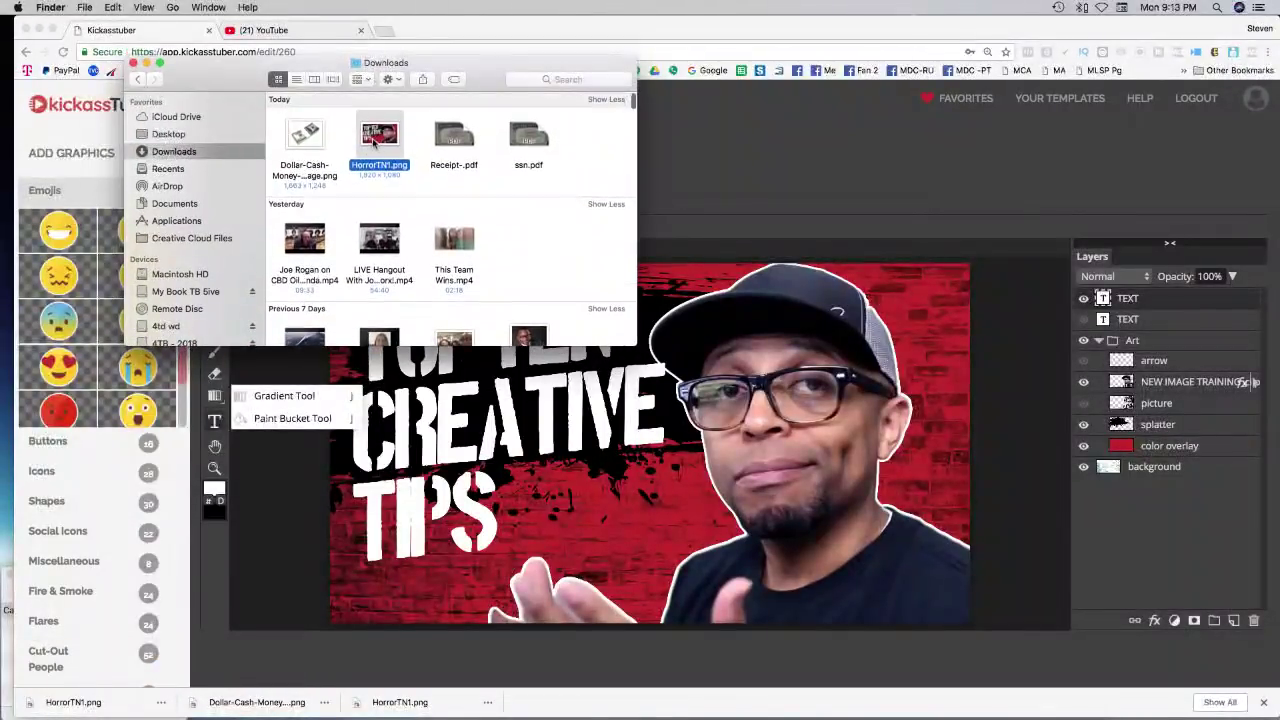
pyautogui.press('space')
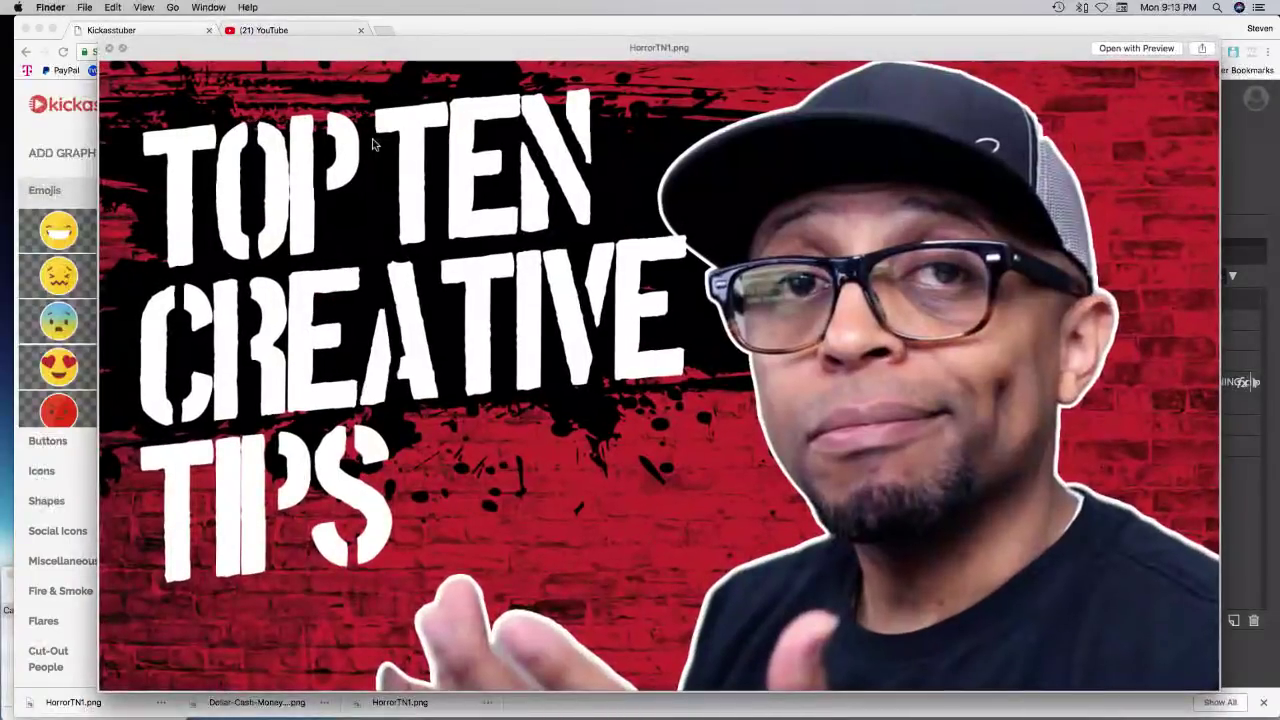
pyautogui.press('space')
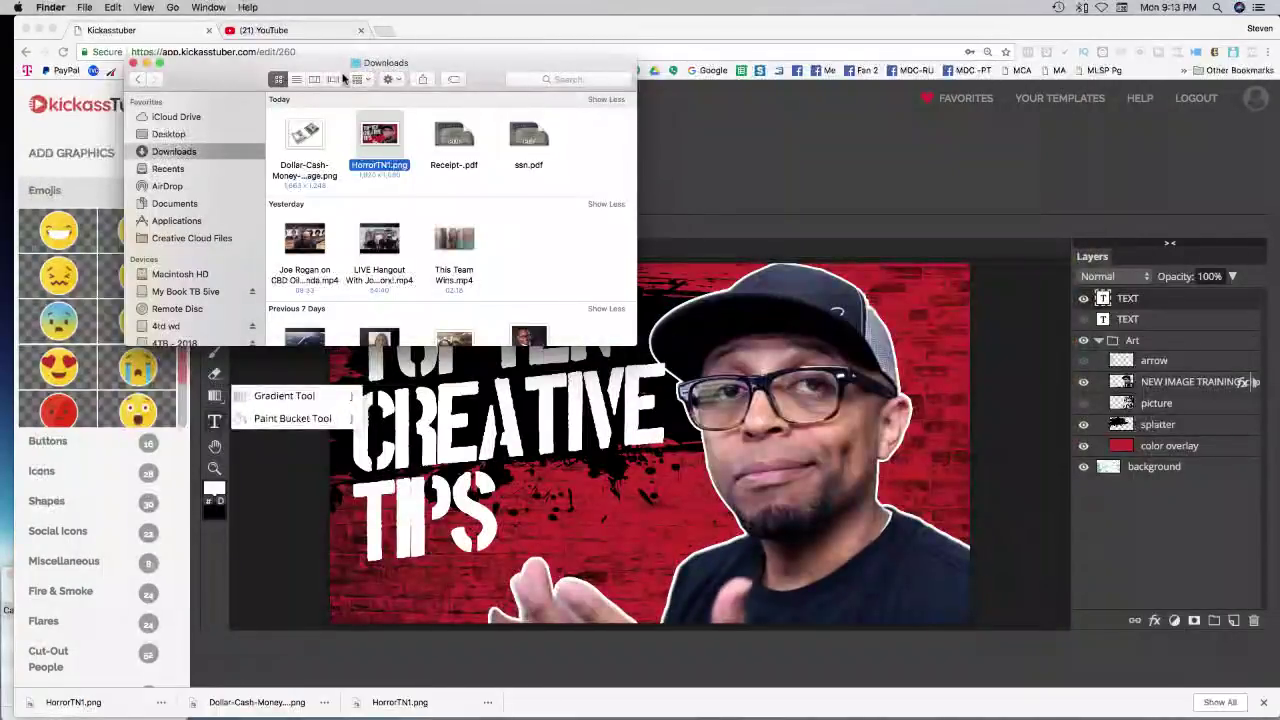
# Switch to YouTube and open the Video Manager's video list in Creator Studio Classic
pyautogui.click(279, 30)
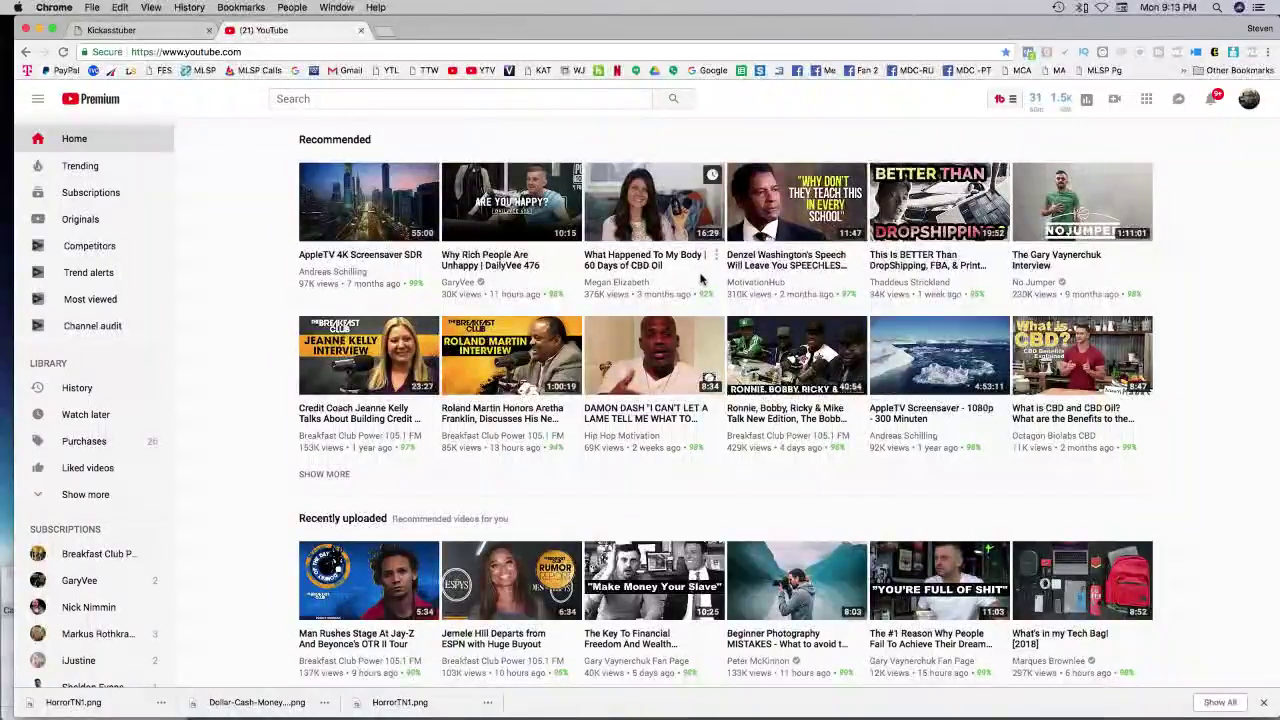
pyautogui.click(1249, 104)
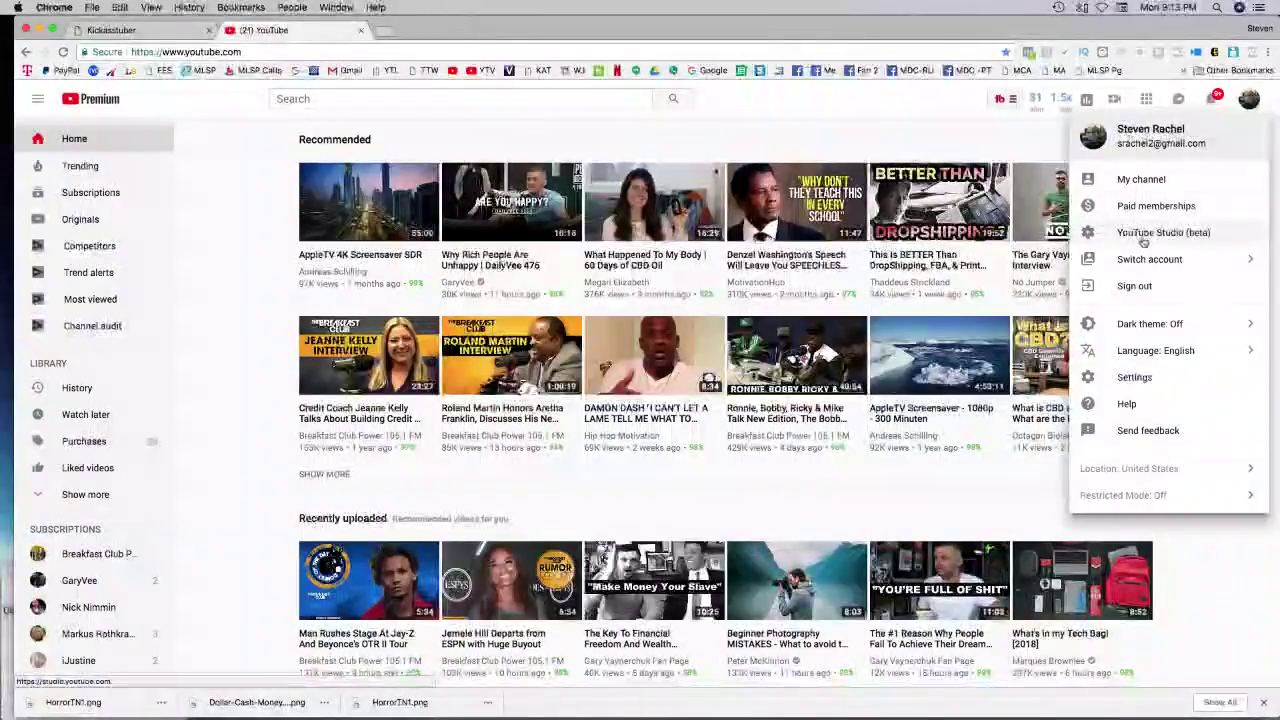
pyautogui.click(1148, 230)
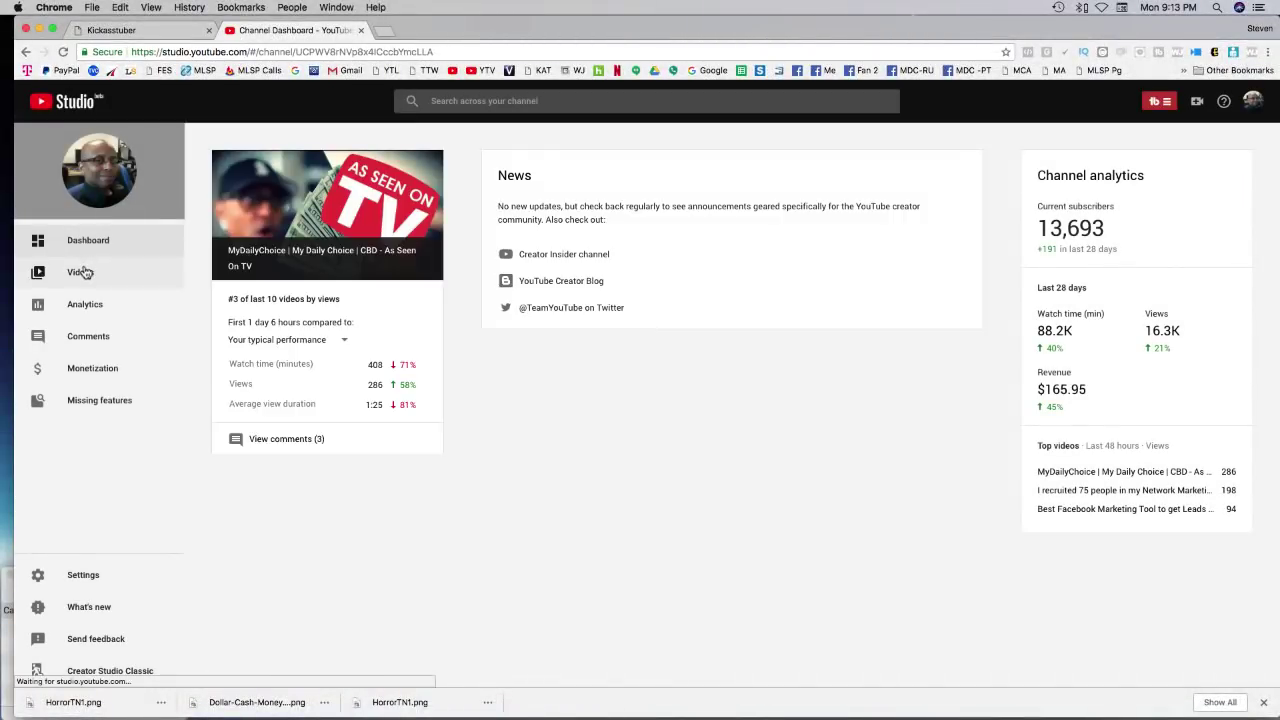
pyautogui.click(113, 672)
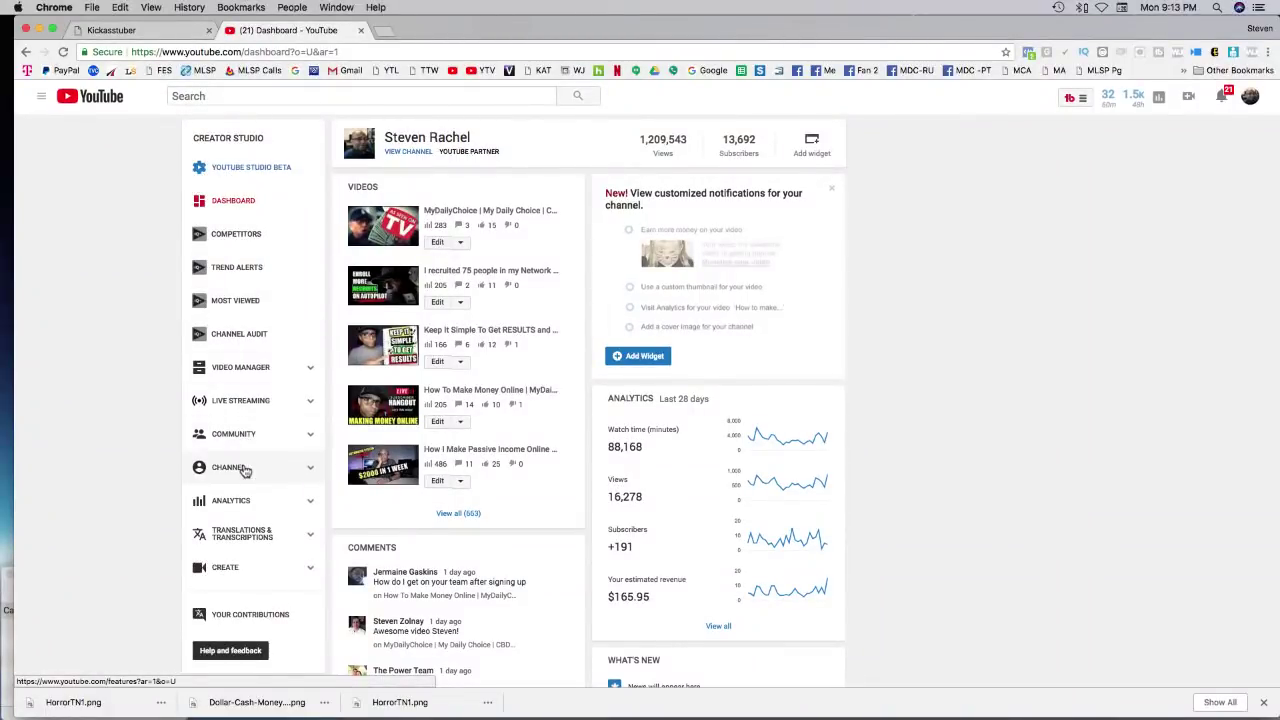
pyautogui.click(246, 374)
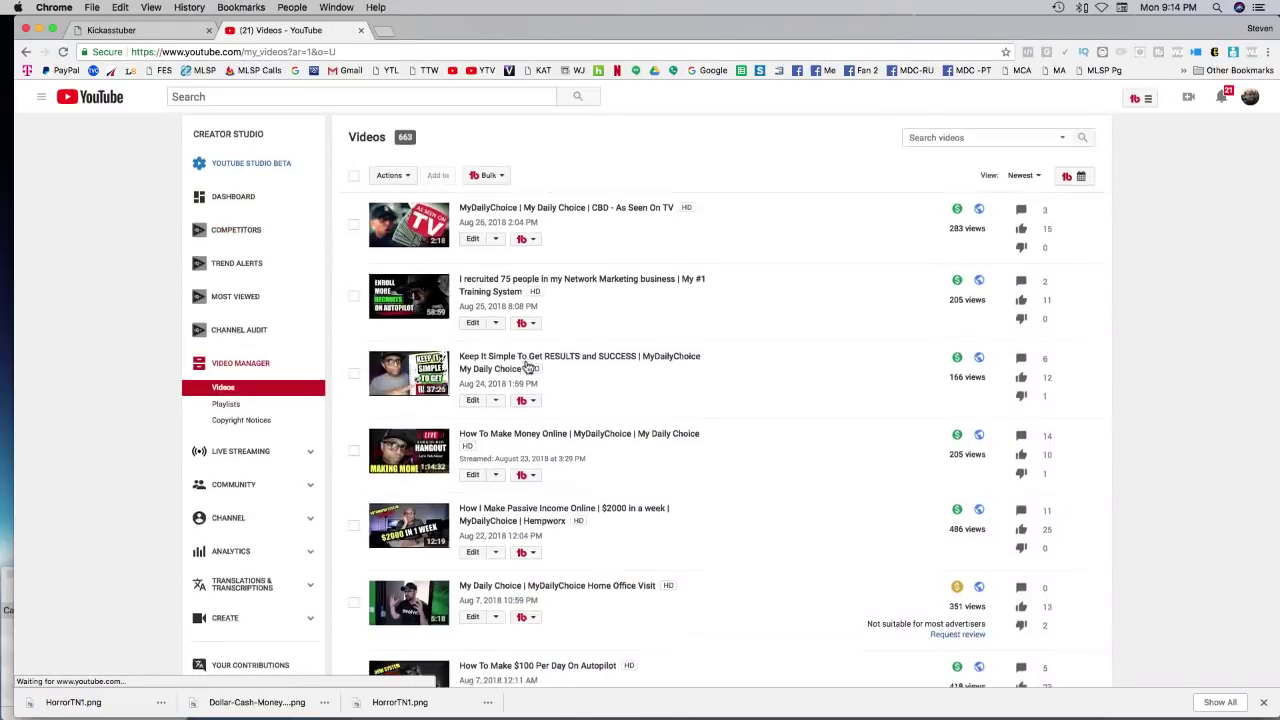
# Find the MVI 9492 video in the list and open it for editing
pyautogui.scroll(-3, 527, 366)
pyautogui.scroll(-15, 527, 366)
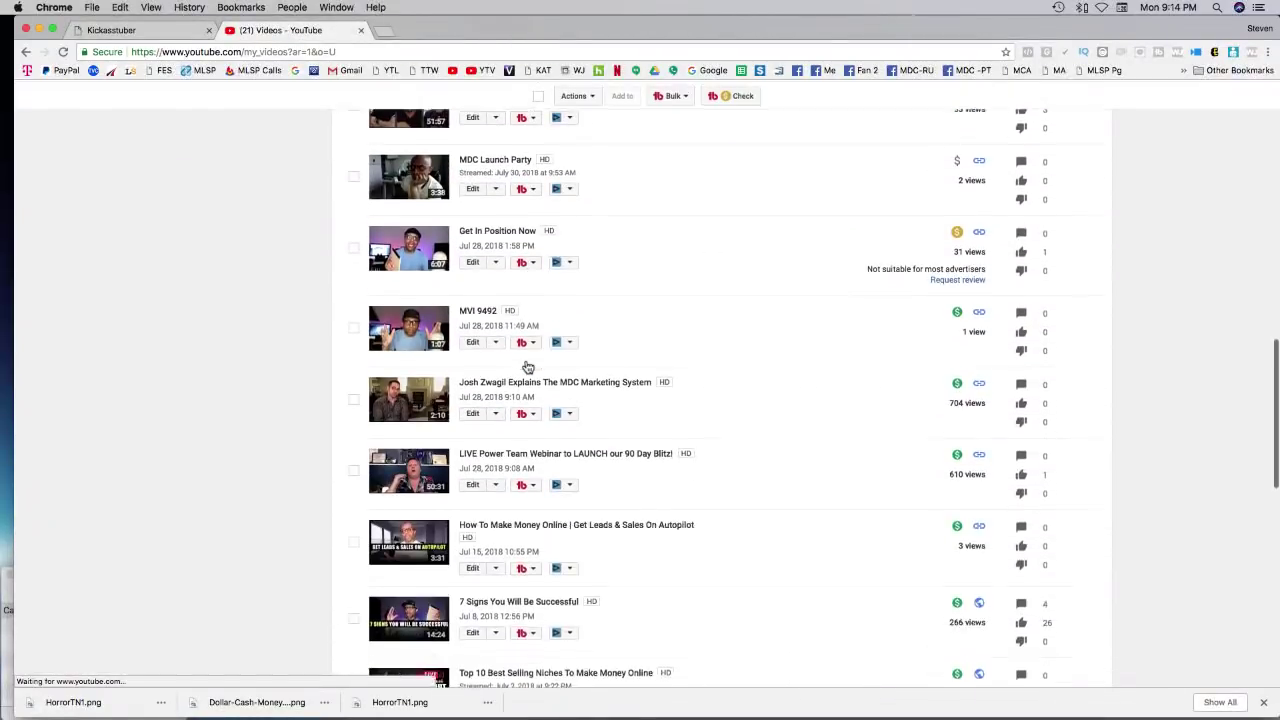
pyautogui.scroll(1, 527, 366)
pyautogui.click(471, 349)
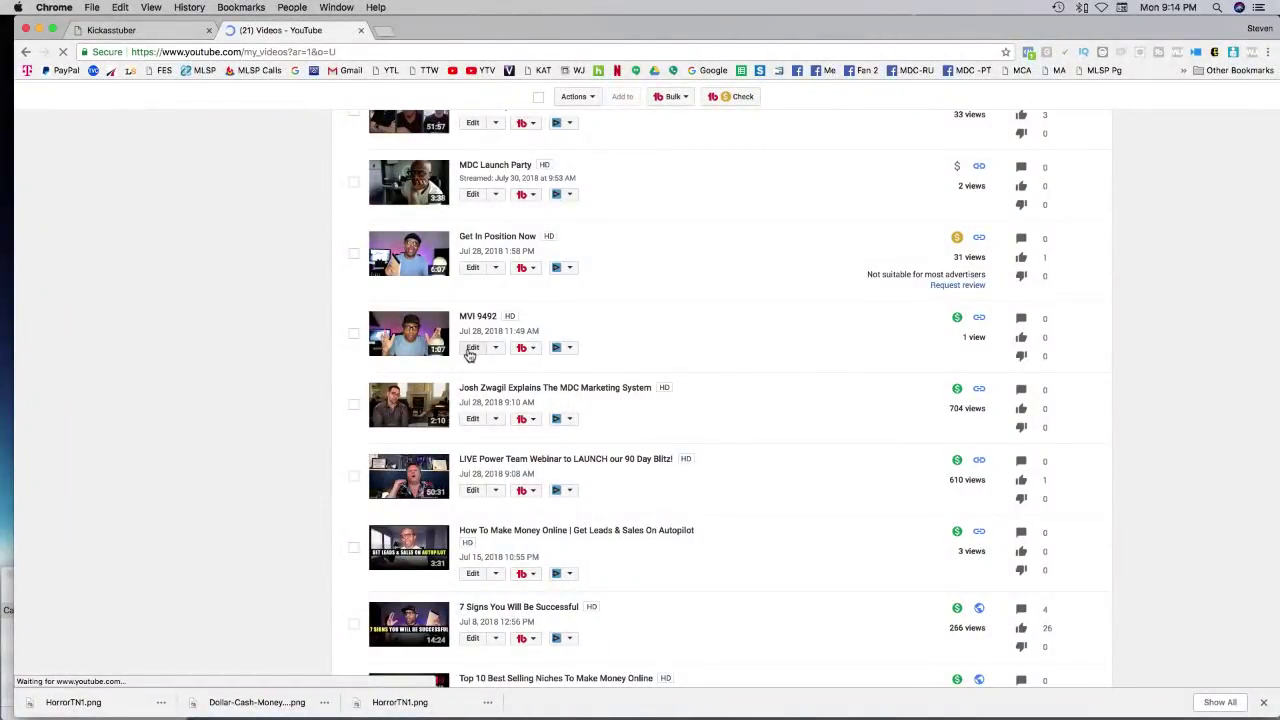
# Upload HorrorTN1.png from Downloads as the MVI 9492 video's custom thumbnail and save the changes
pyautogui.scroll(-1, 718, 425)
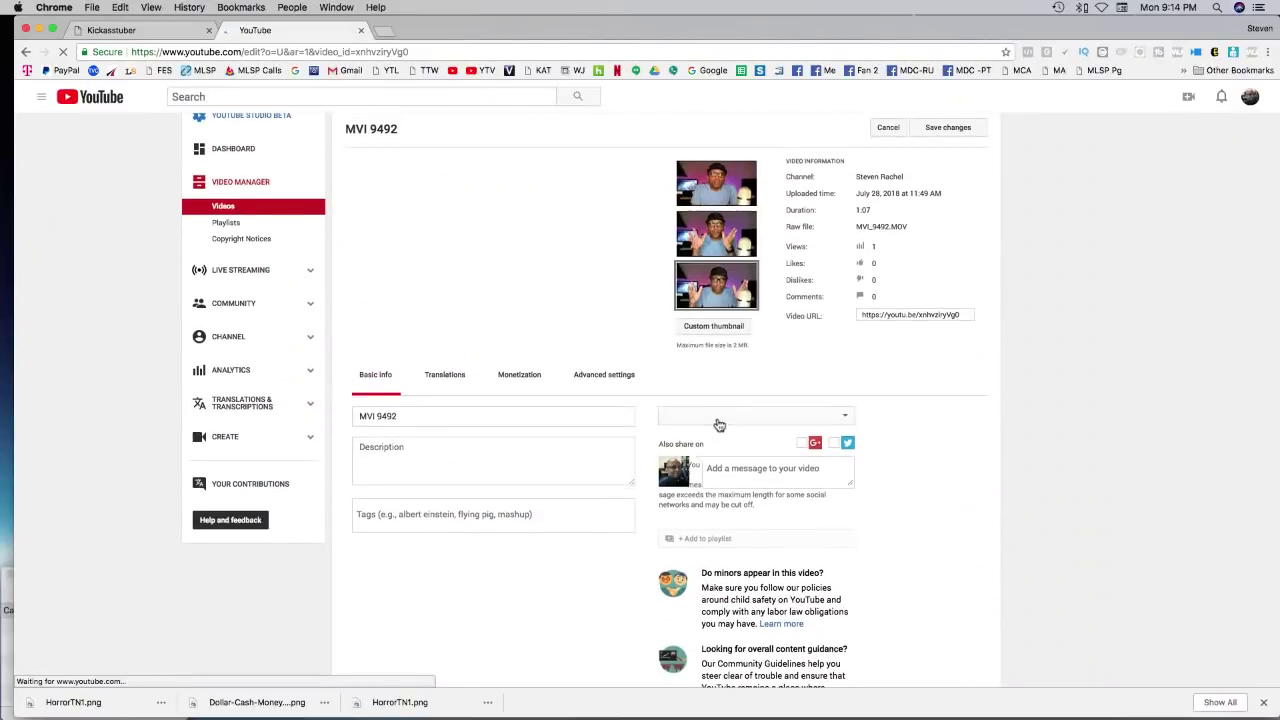
pyautogui.click(708, 331)
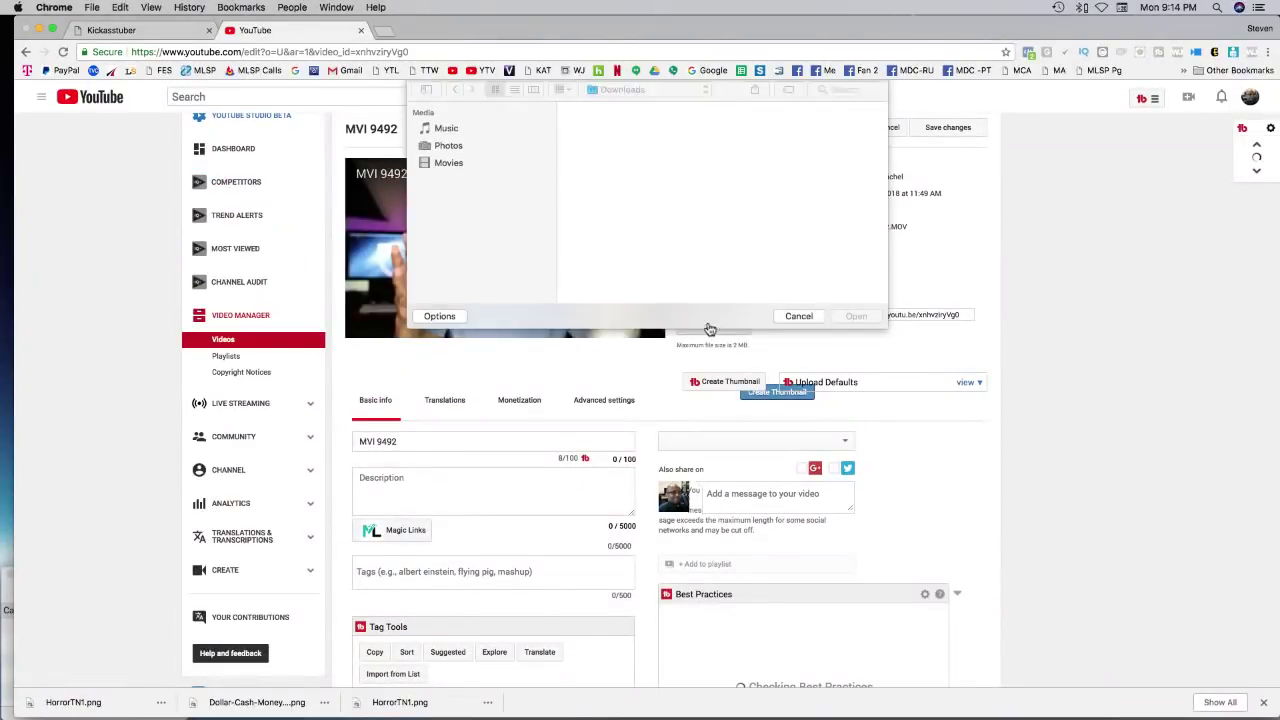
pyautogui.click(600, 143)
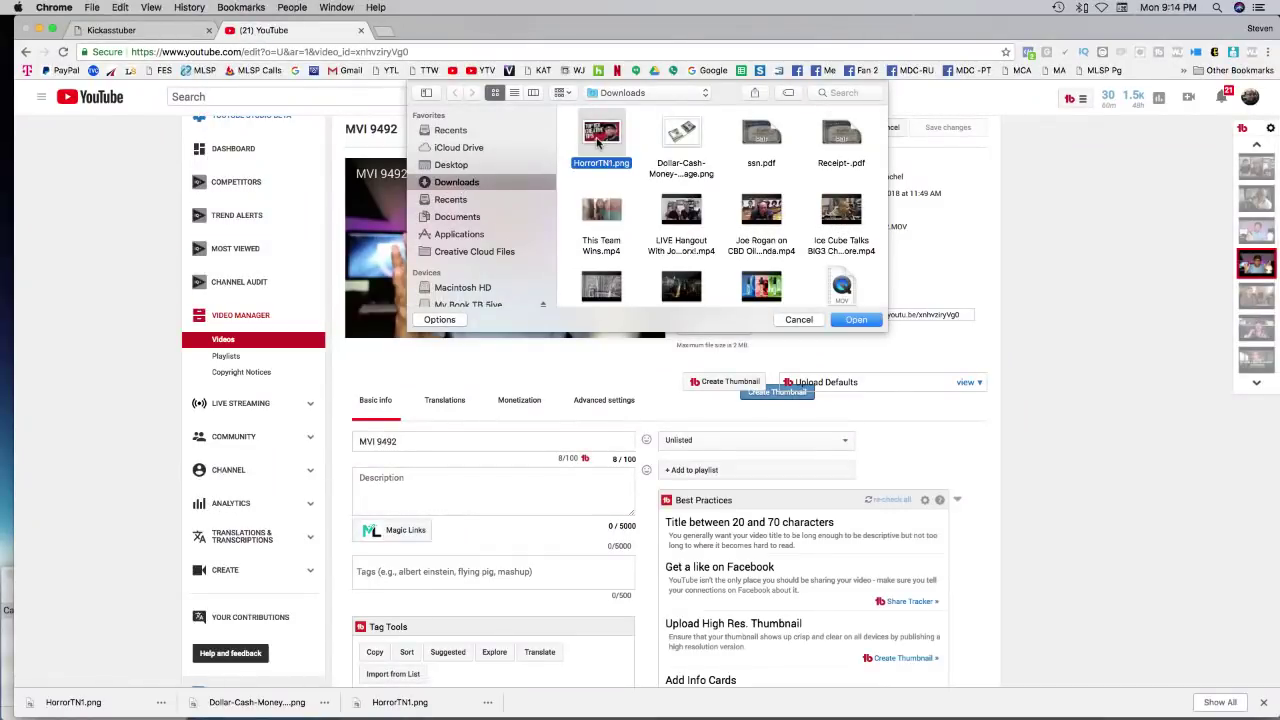
pyautogui.click(860, 319)
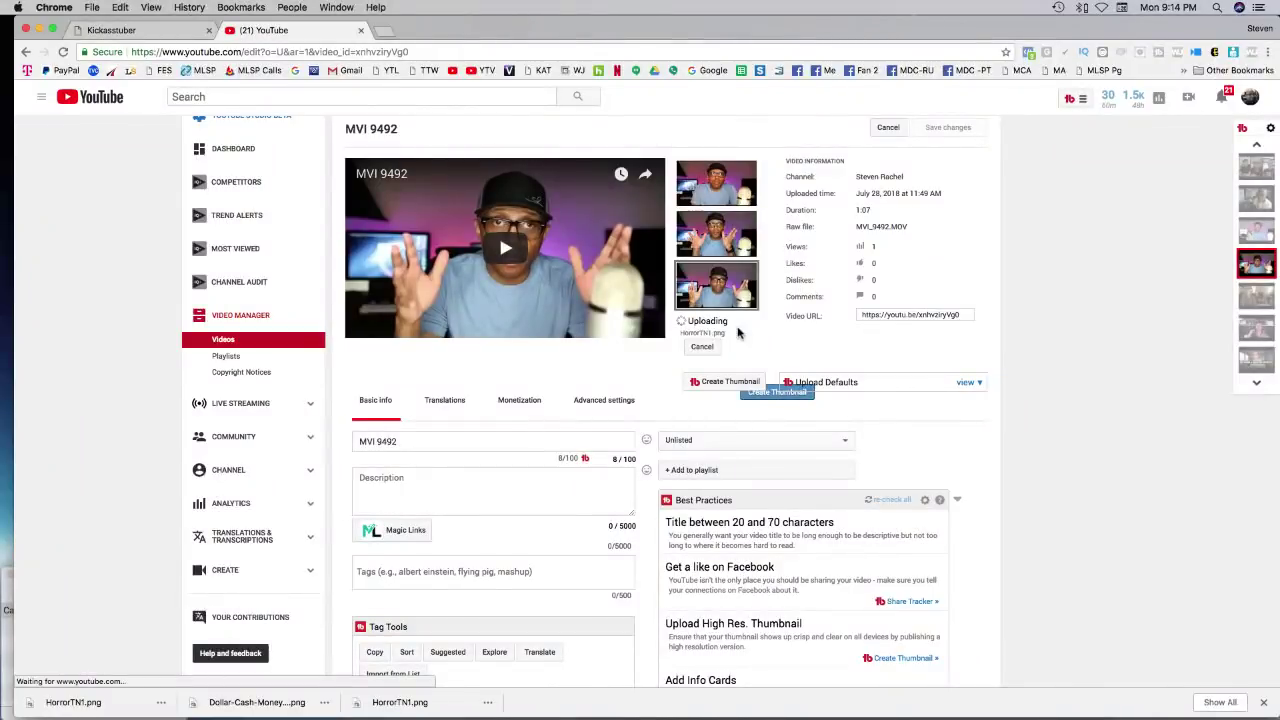
pyautogui.scroll(2, 765, 320)
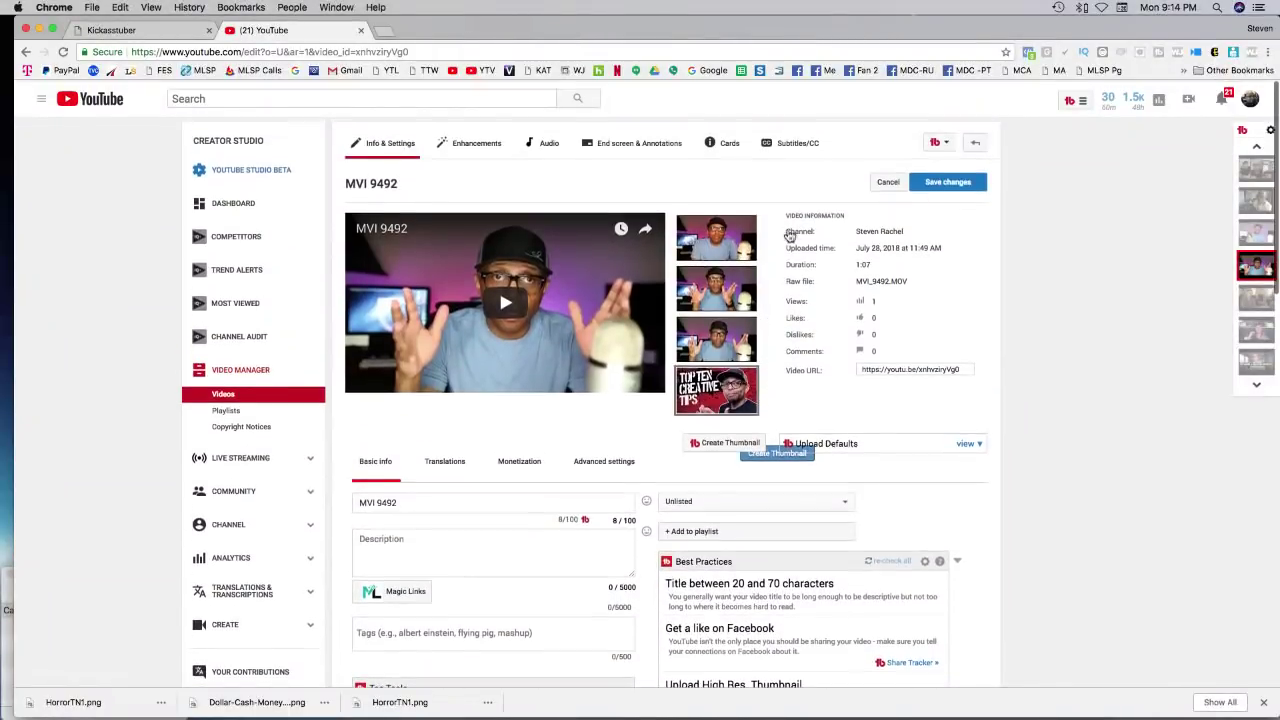
pyautogui.click(946, 182)
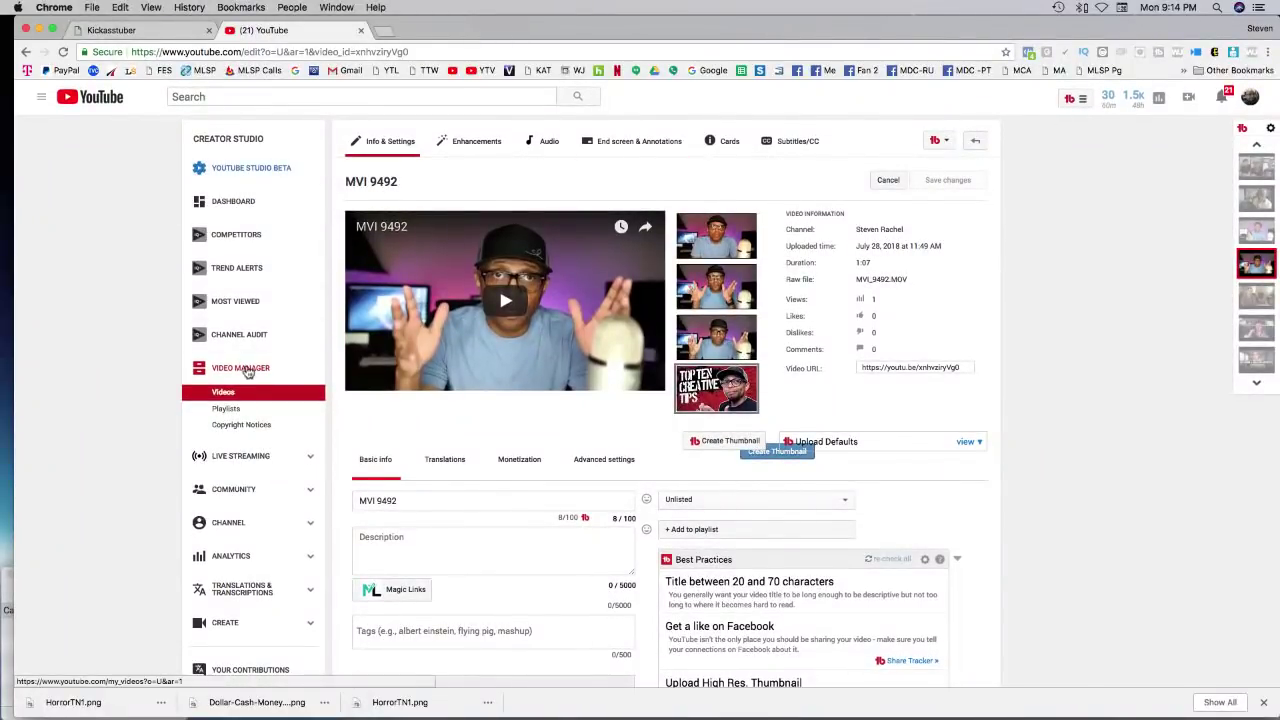
# Return to the Video Manager's video list and find MVI 9492 to check its custom thumbnail
pyautogui.click(243, 370)
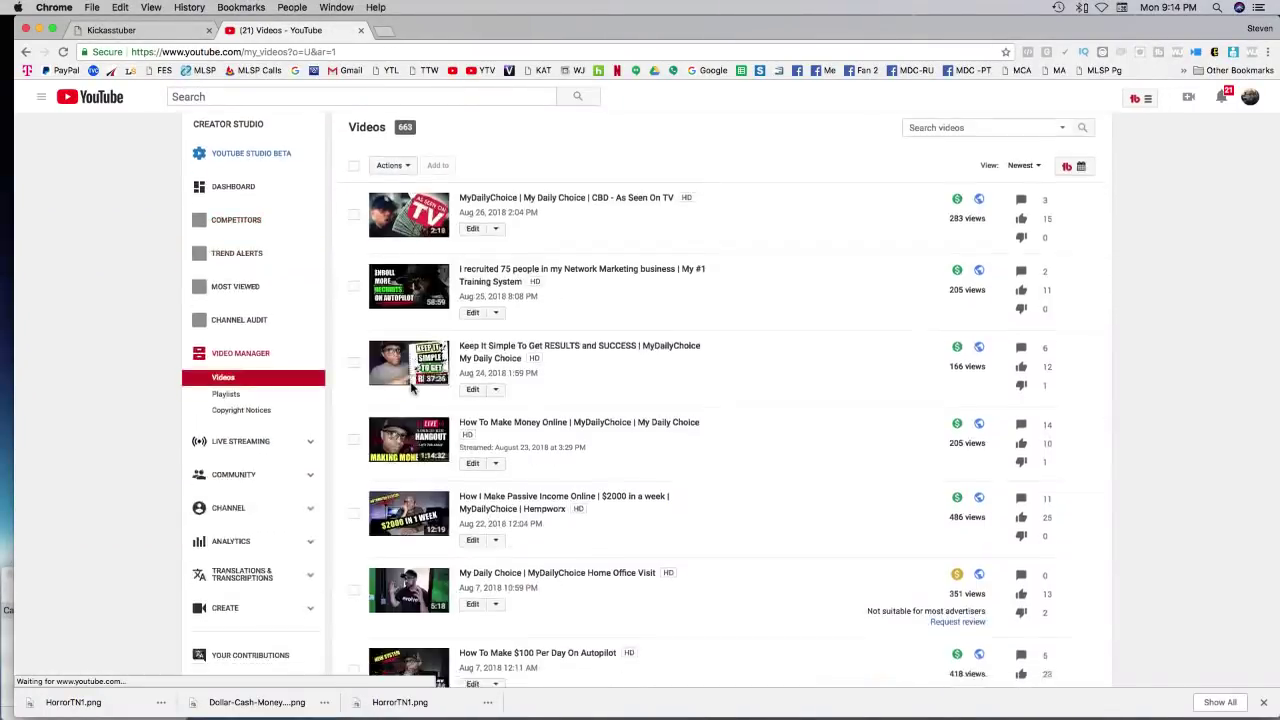
pyautogui.scroll(-15, 410, 388)
pyautogui.scroll(-4, 410, 388)
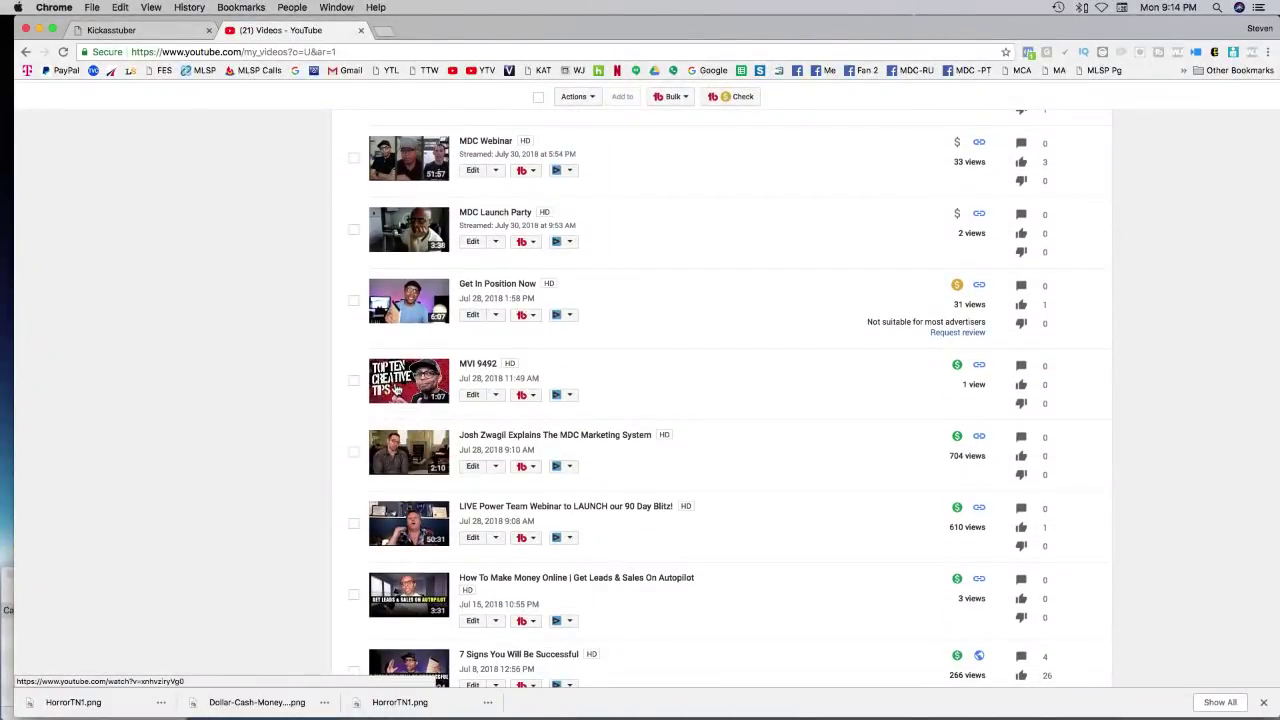
# Switch back to Kickasstuber and leave the HorrorTN1 editor for the thumbnail template gallery, discarding unsaved changes
pyautogui.click(150, 30)
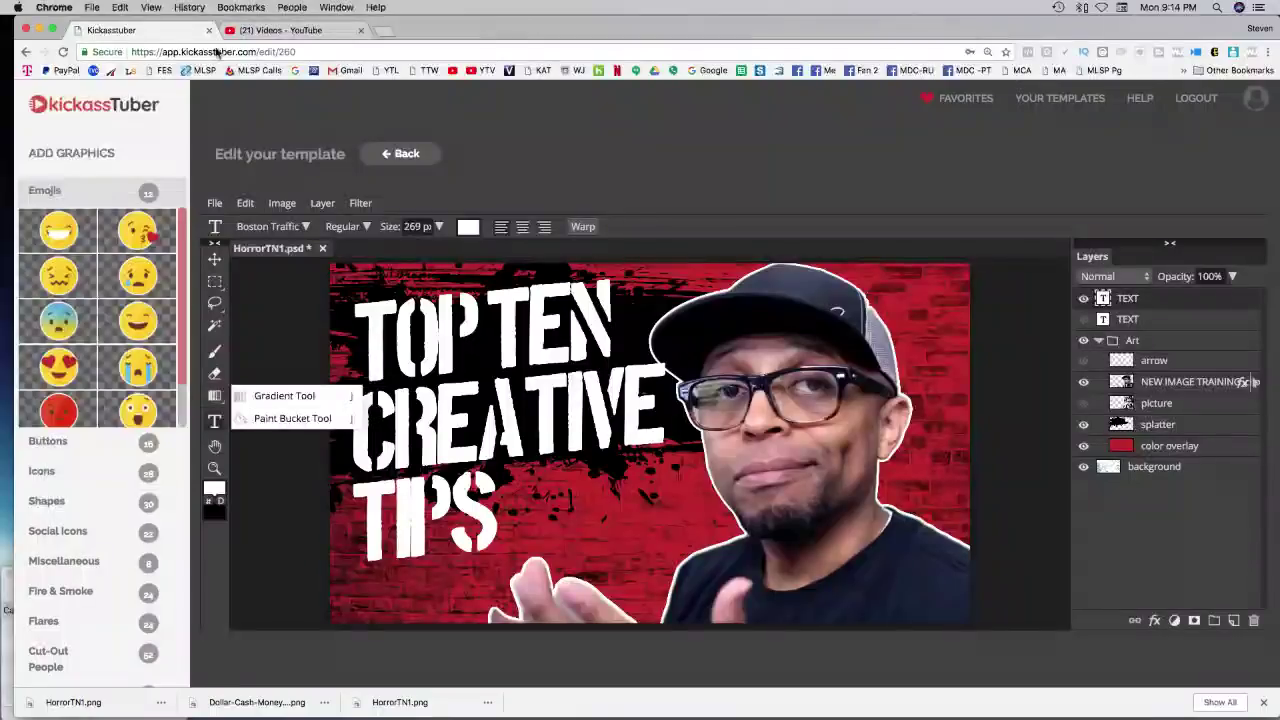
pyautogui.click(398, 154)
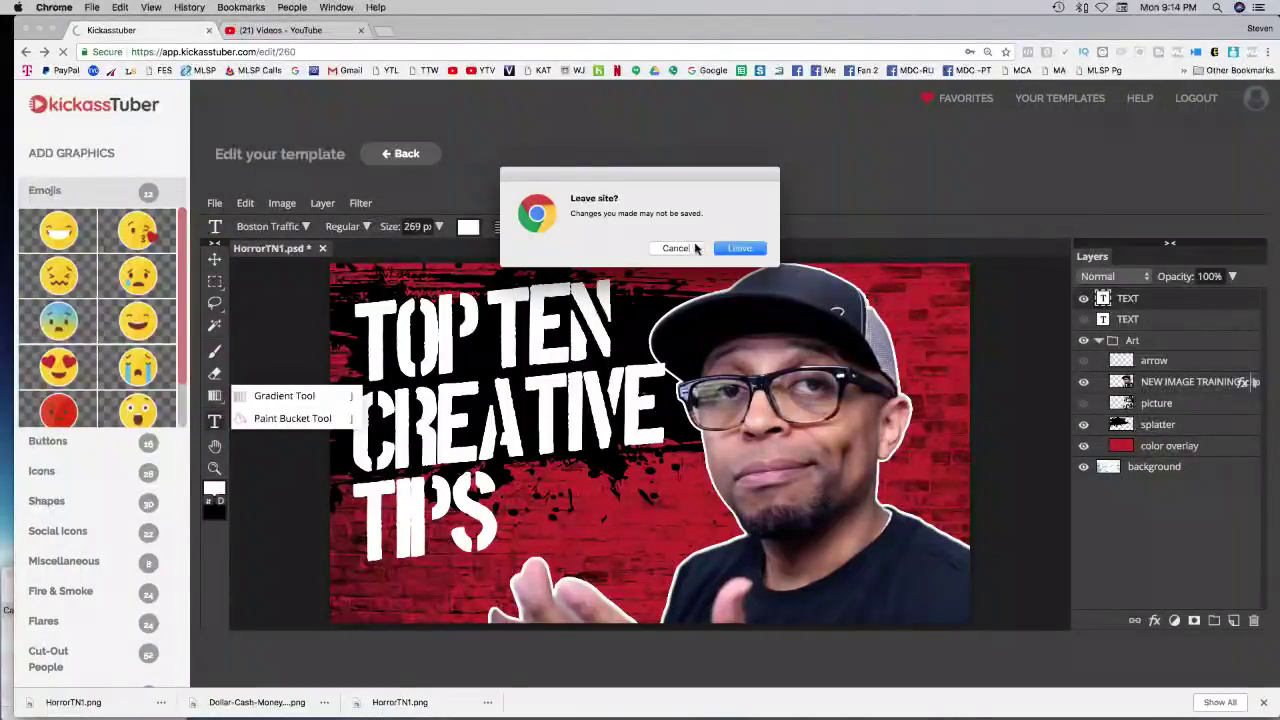
pyautogui.click(740, 249)
# Browse the Thumbnail templates on pages 4 and 5 of the gallery
pyautogui.scroll(2, 460, 365)
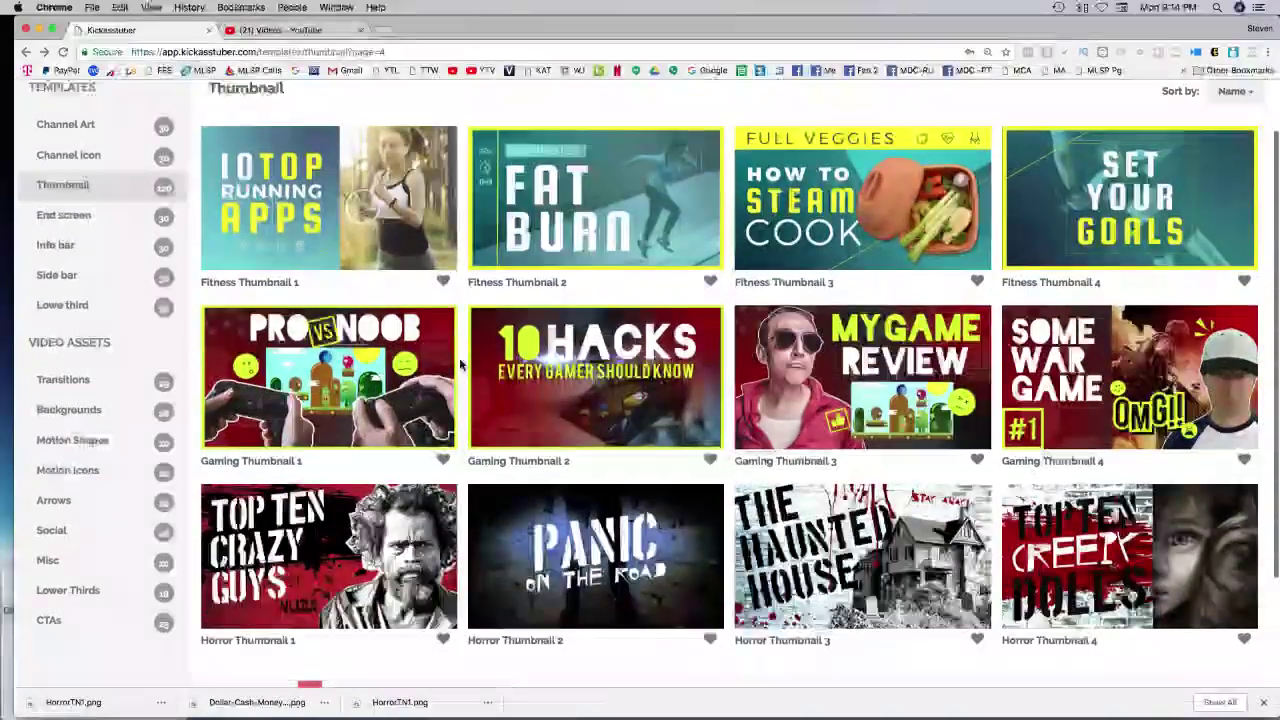
pyautogui.scroll(-4, 460, 365)
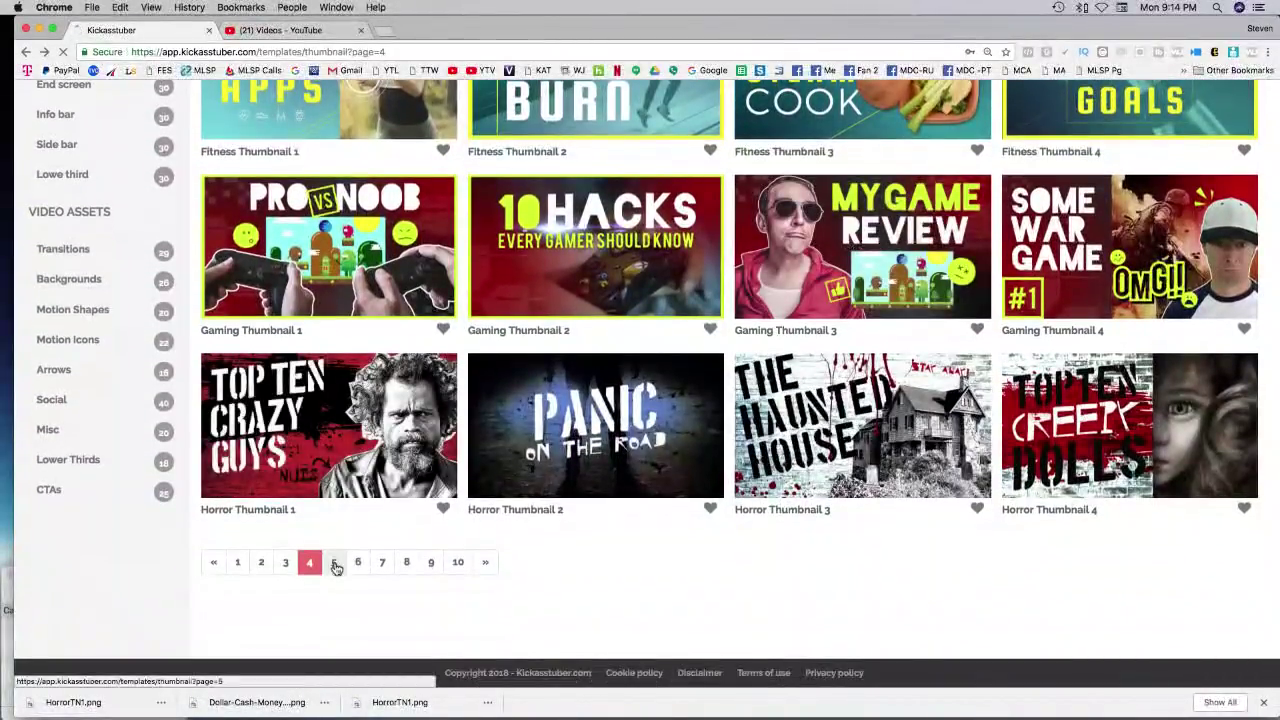
pyautogui.click(334, 568)
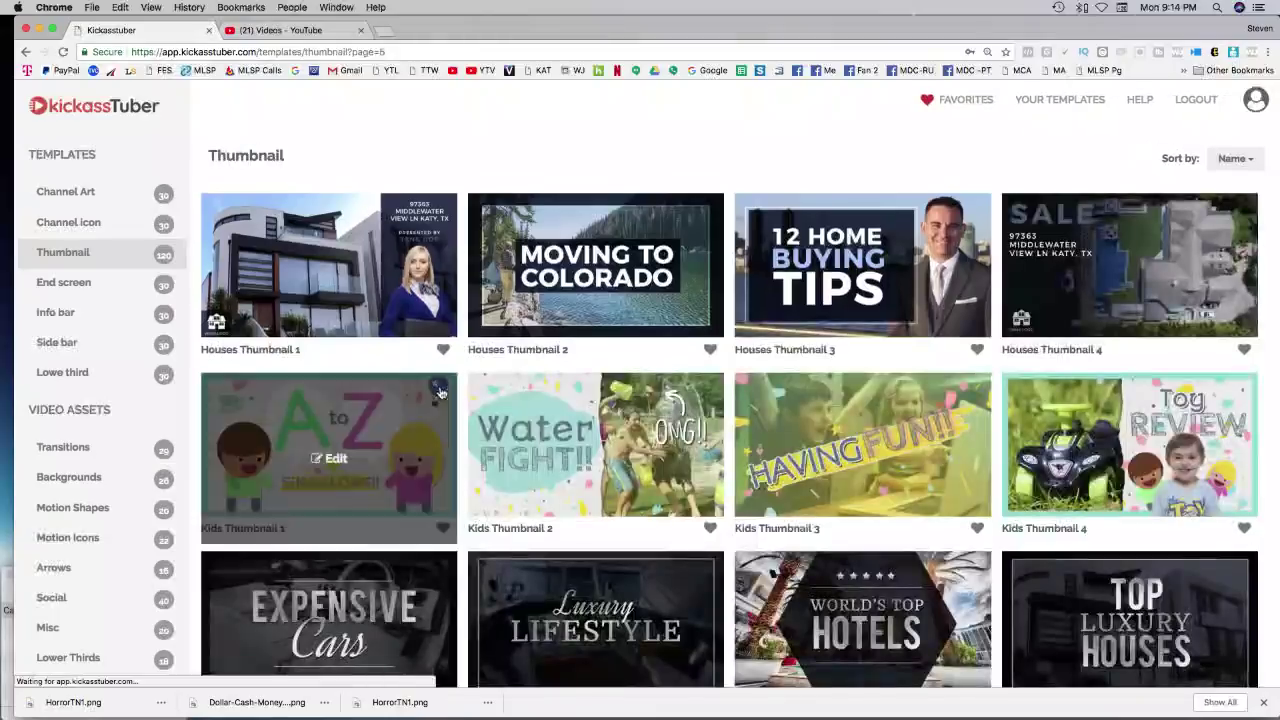
pyautogui.scroll(-2, 440, 392)
pyautogui.scroll(-2, 400, 360)
pyautogui.scroll(2, 517, 357)
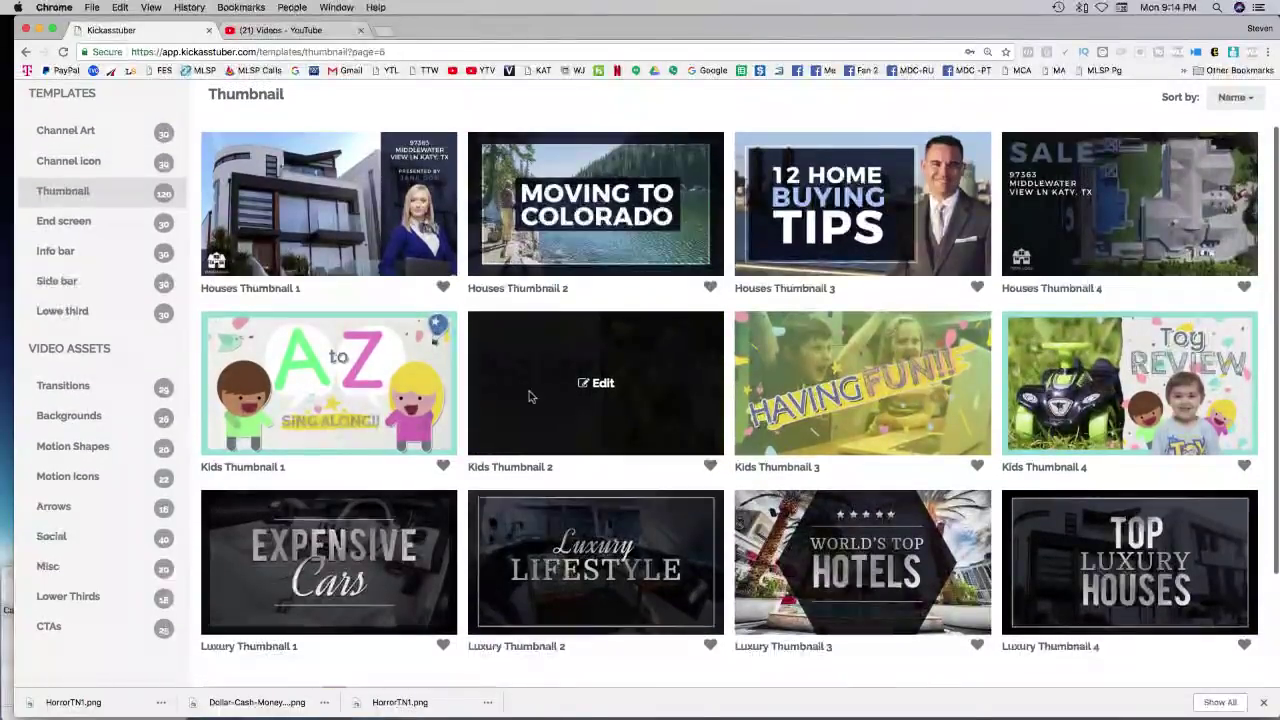
pyautogui.scroll(-1, 366, 651)
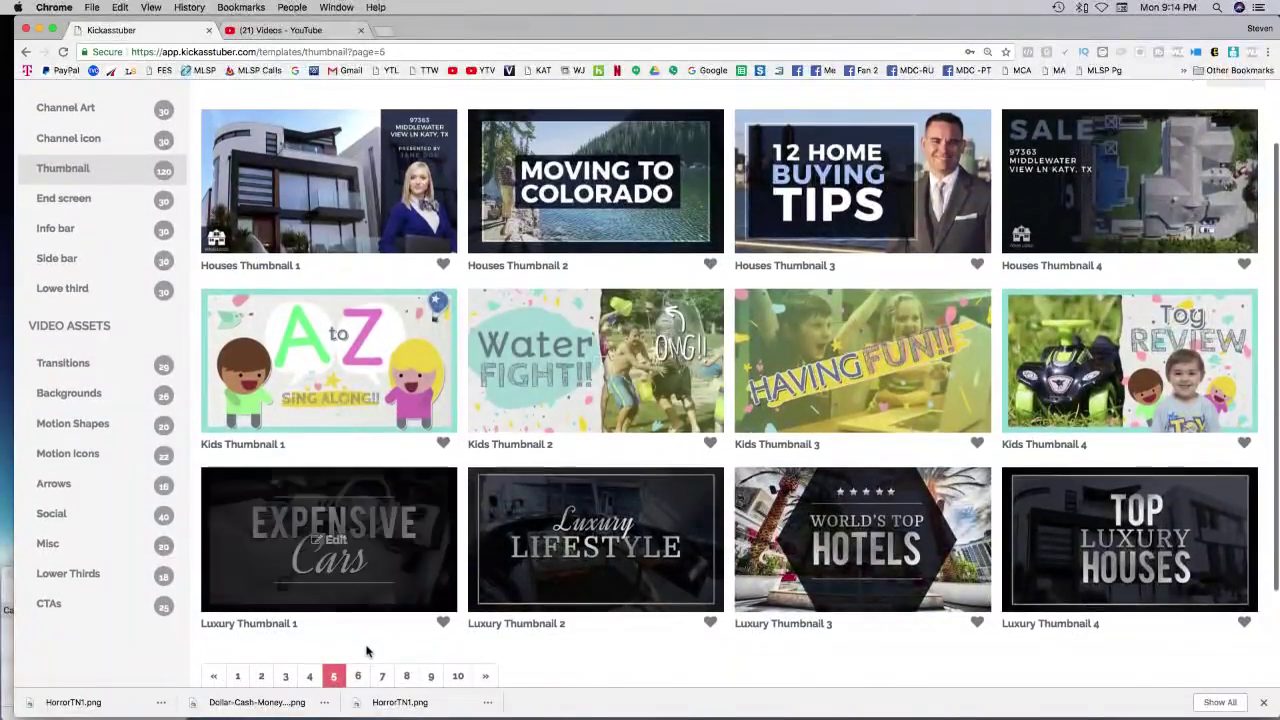
# Dismiss the browser's downloads bar and expand the window to full screen
pyautogui.click(1263, 702)
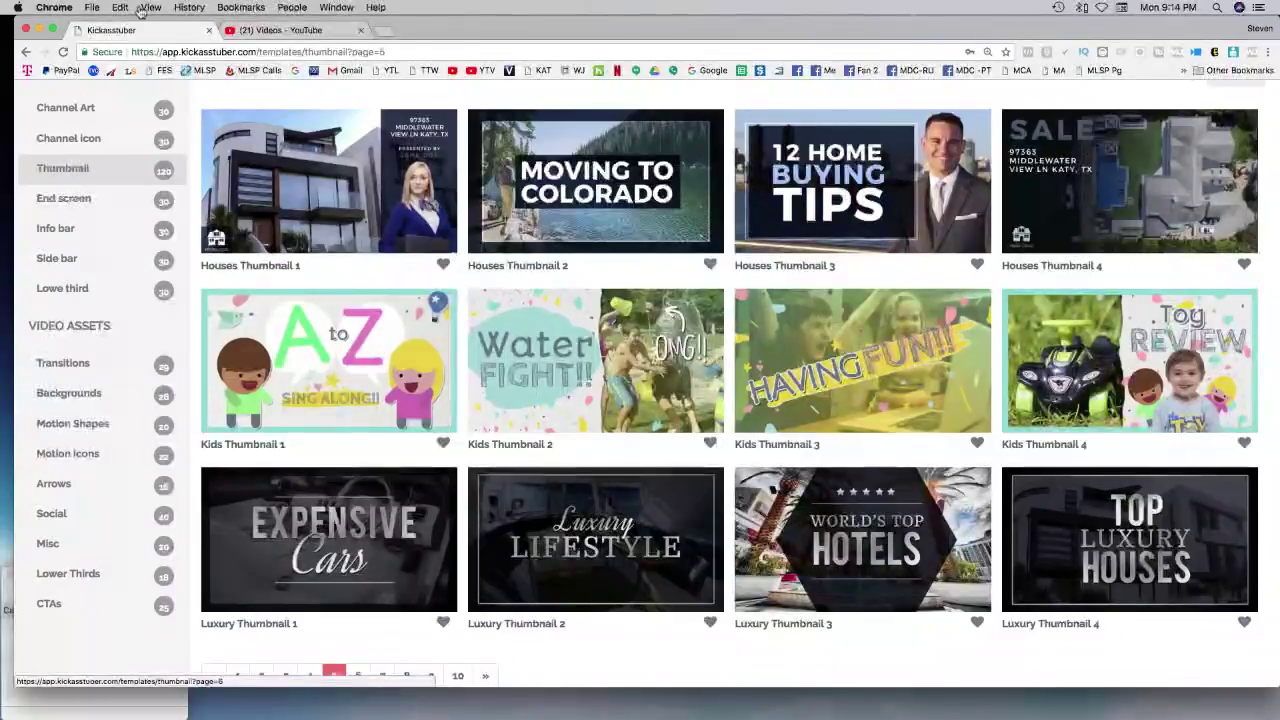
pyautogui.click(51, 30)
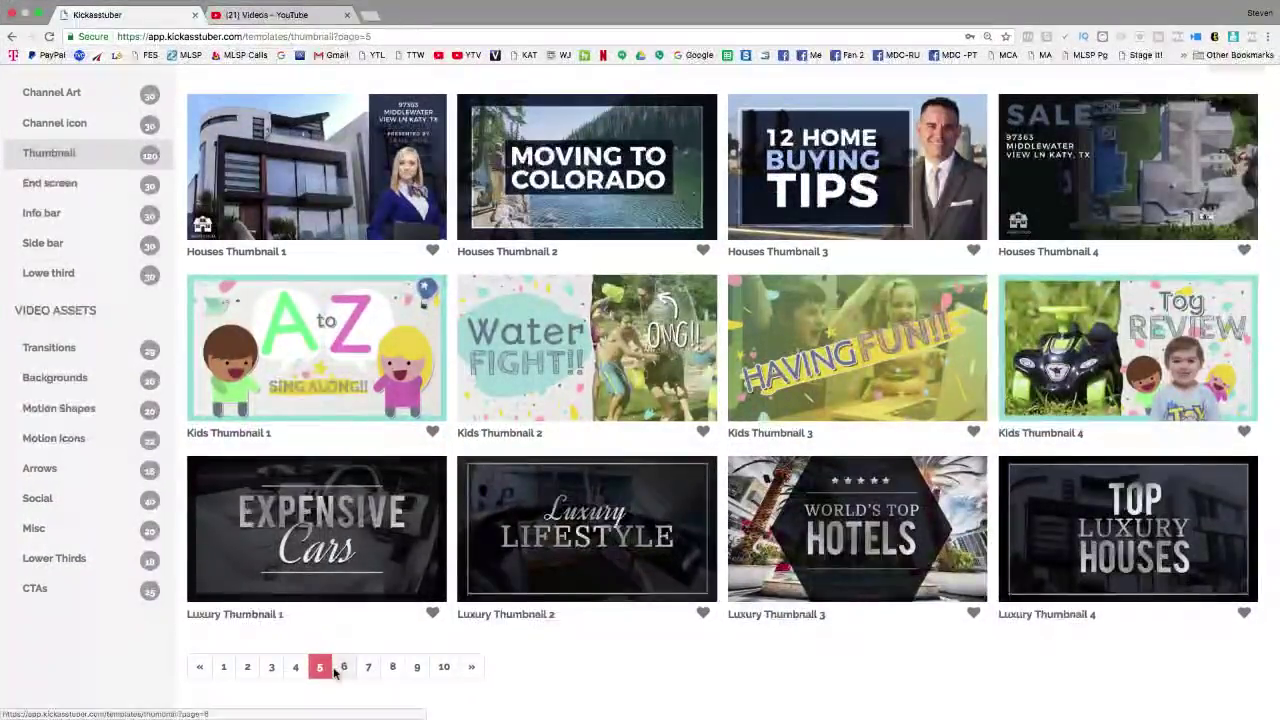
# Look through the remaining Thumbnail templates on pages 6, 7, 8 and 9
pyautogui.click(344, 668)
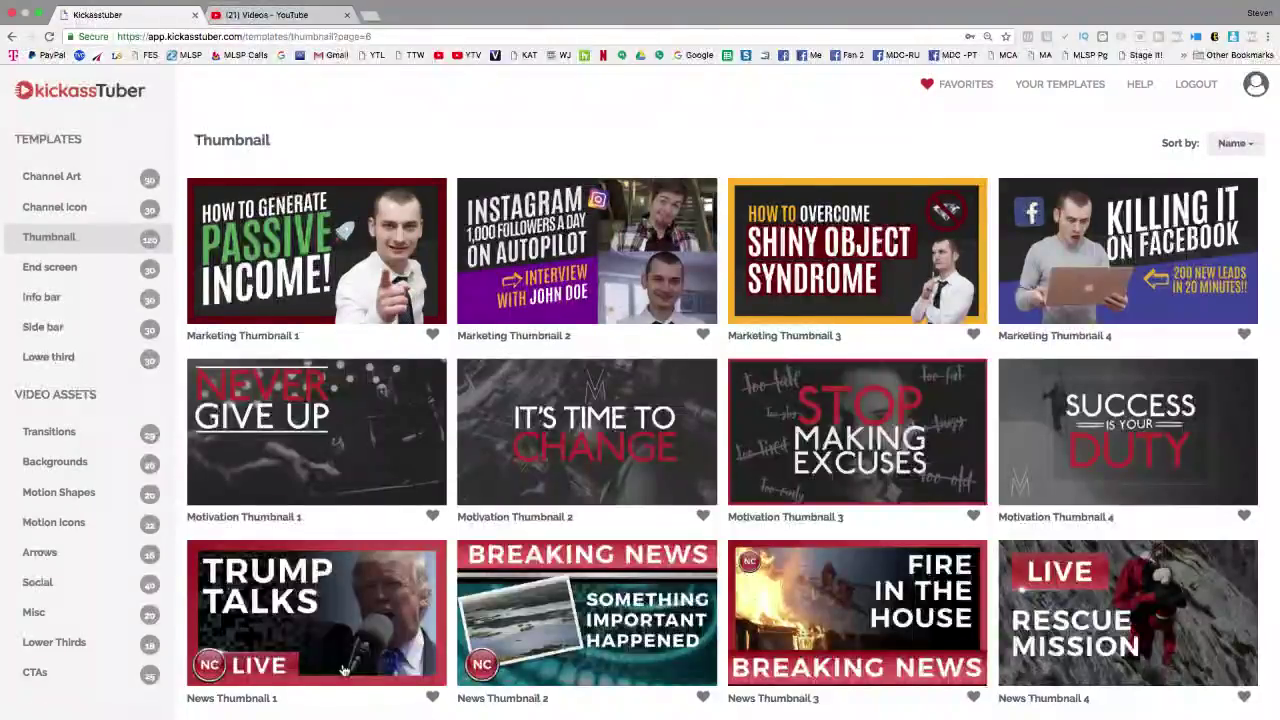
pyautogui.scroll(-1, 319, 684)
pyautogui.scroll(-1, 319, 684)
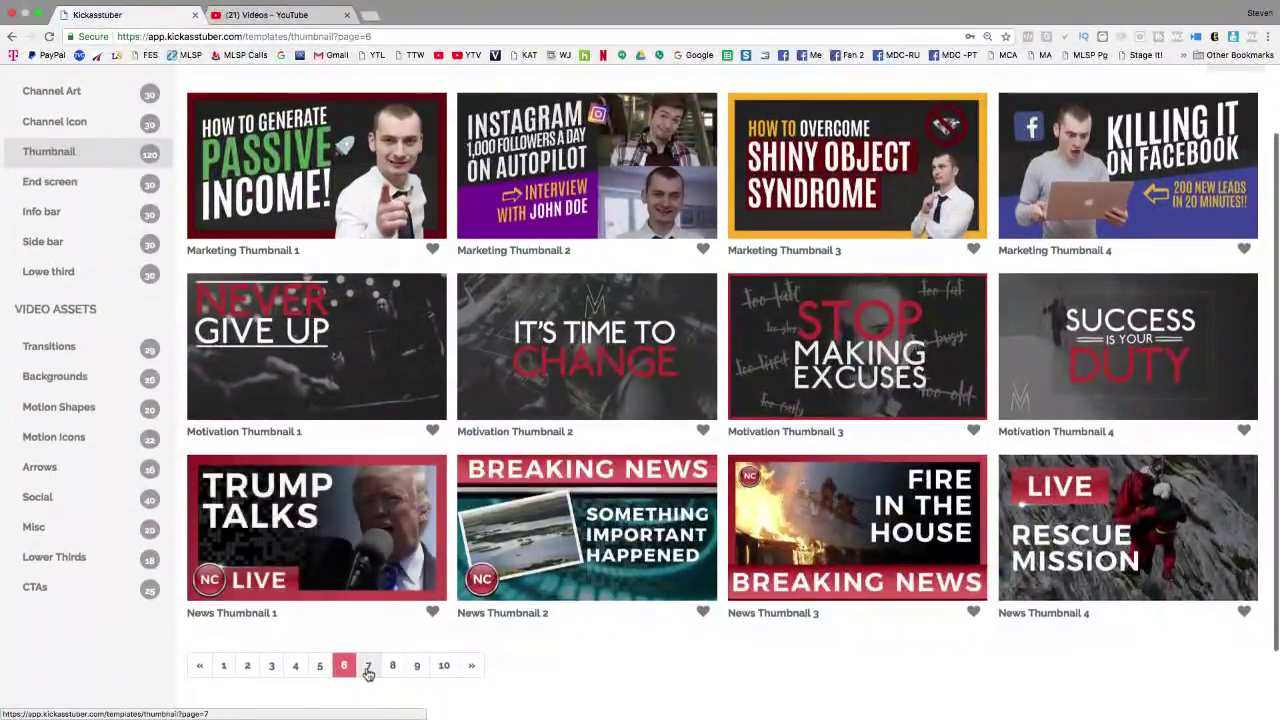
pyautogui.click(368, 666)
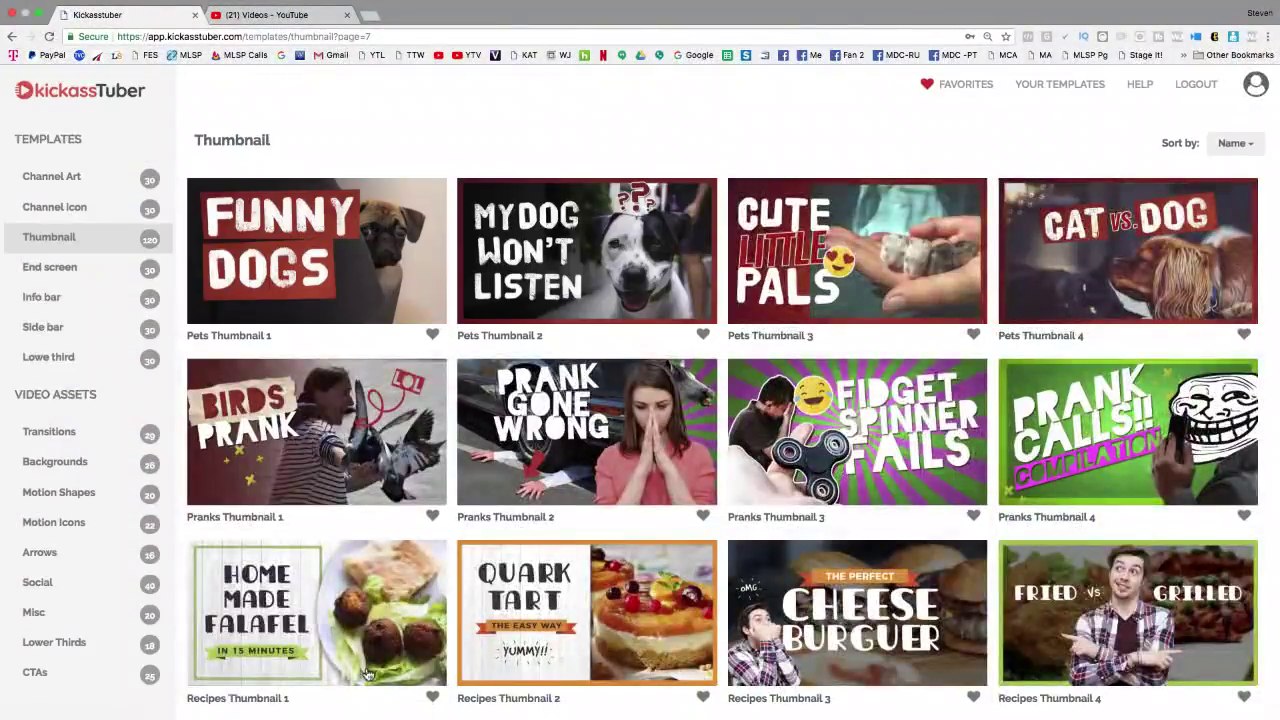
pyautogui.scroll(-2, 407, 605)
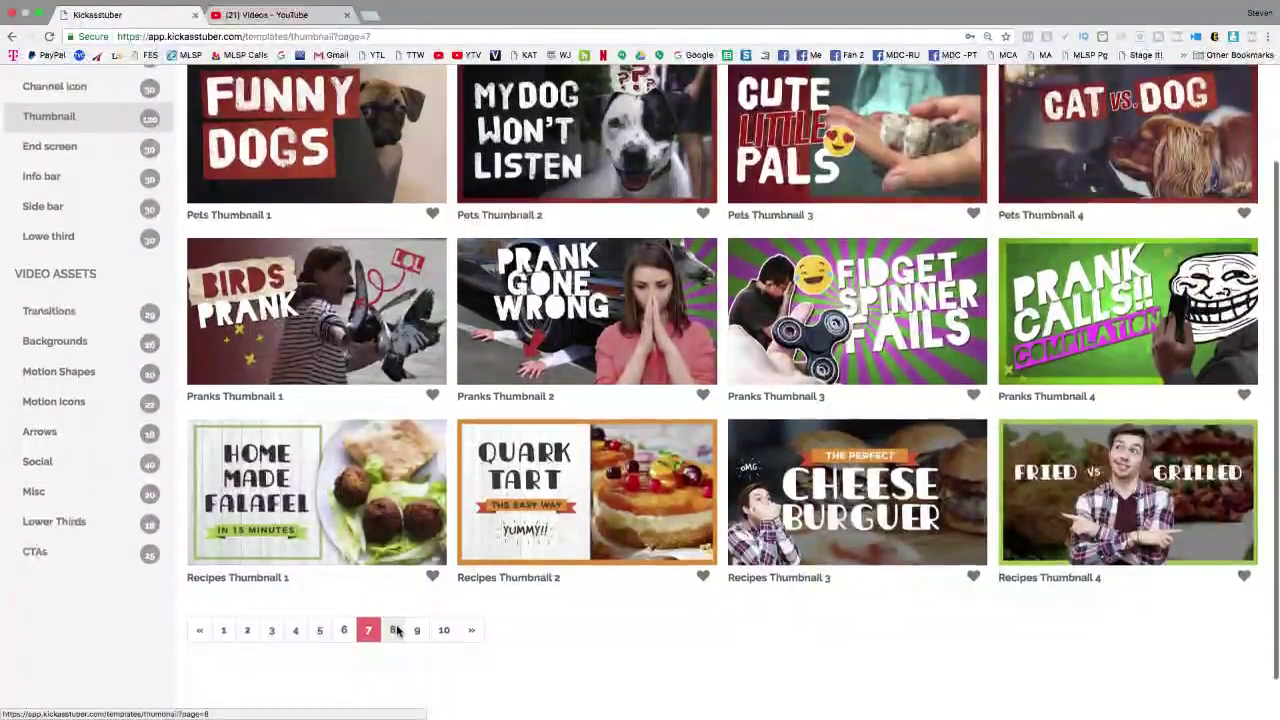
pyautogui.click(393, 634)
pyautogui.scroll(-2, 394, 632)
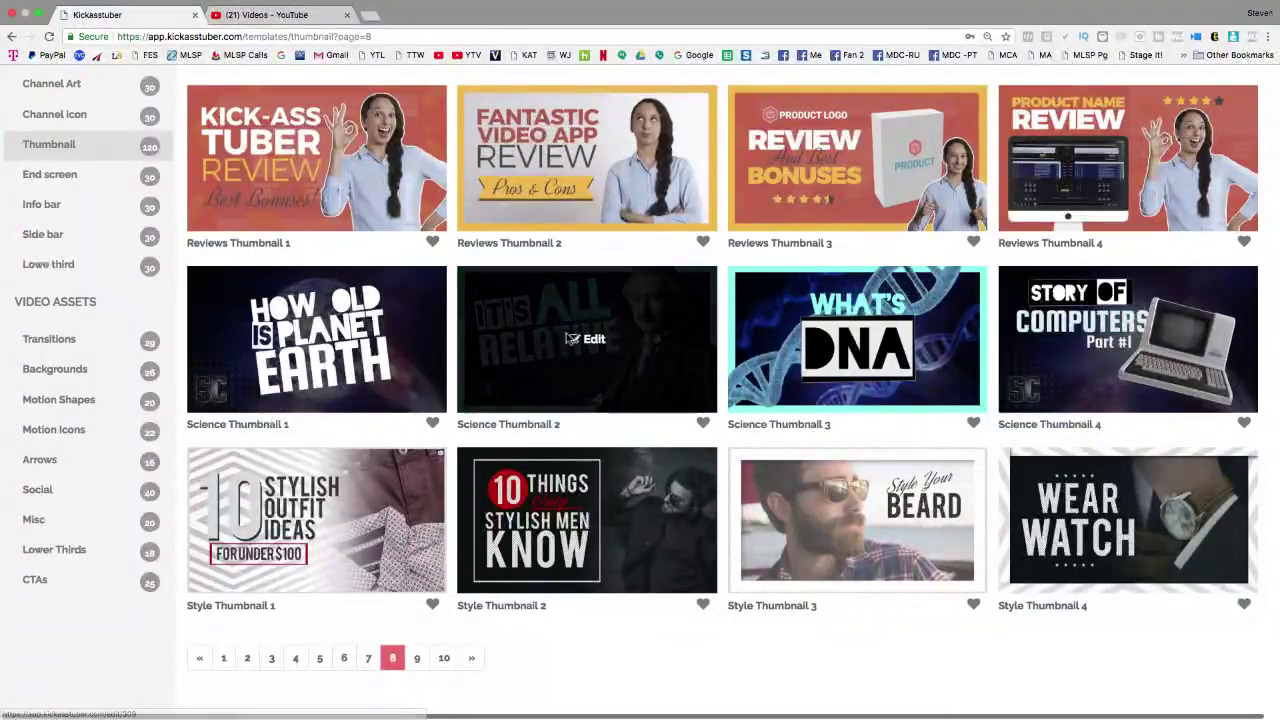
pyautogui.moveTo(842, 362)
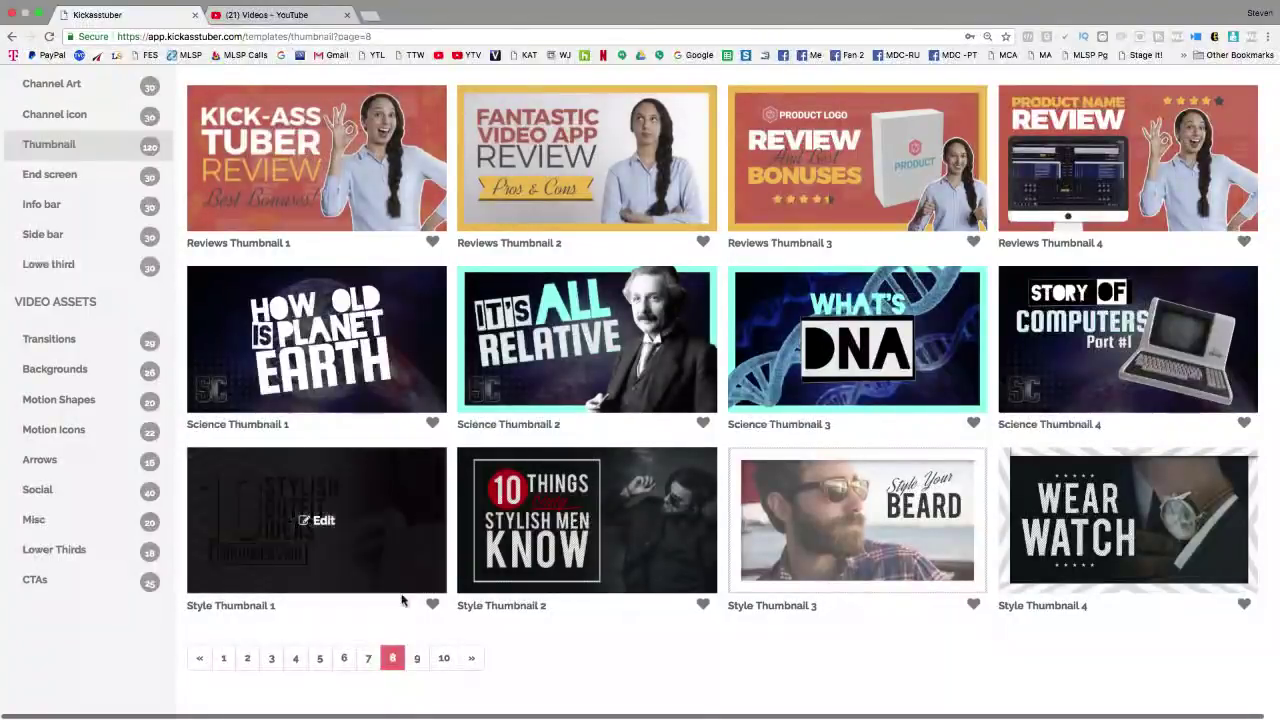
pyautogui.click(418, 659)
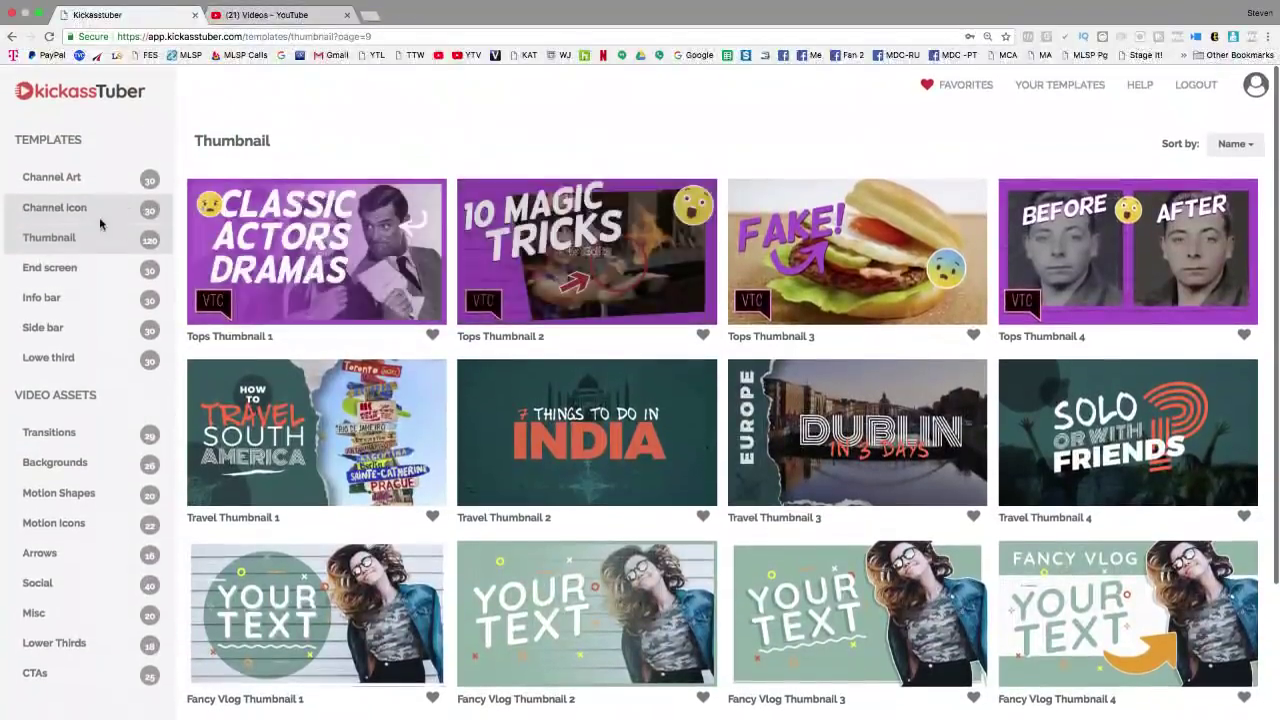
# Show the End screen template category and look over its first page of designs
pyautogui.click(52, 270)
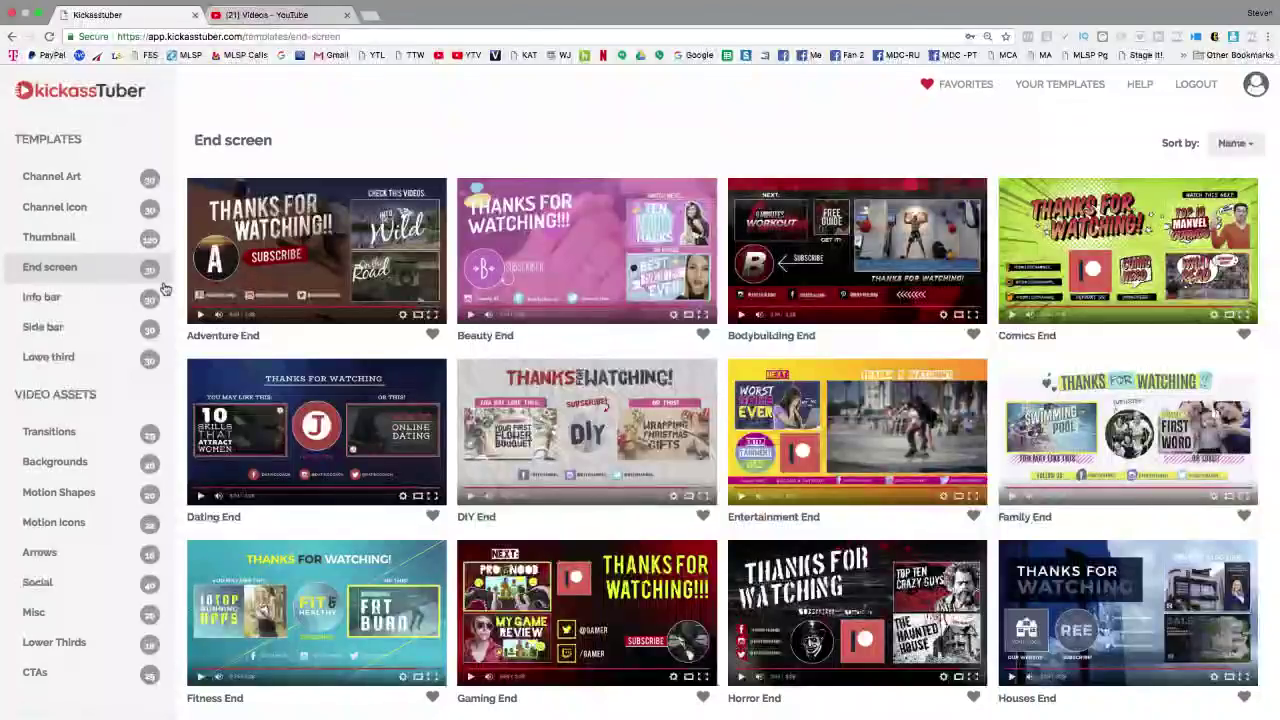
pyautogui.scroll(-1, 420, 300)
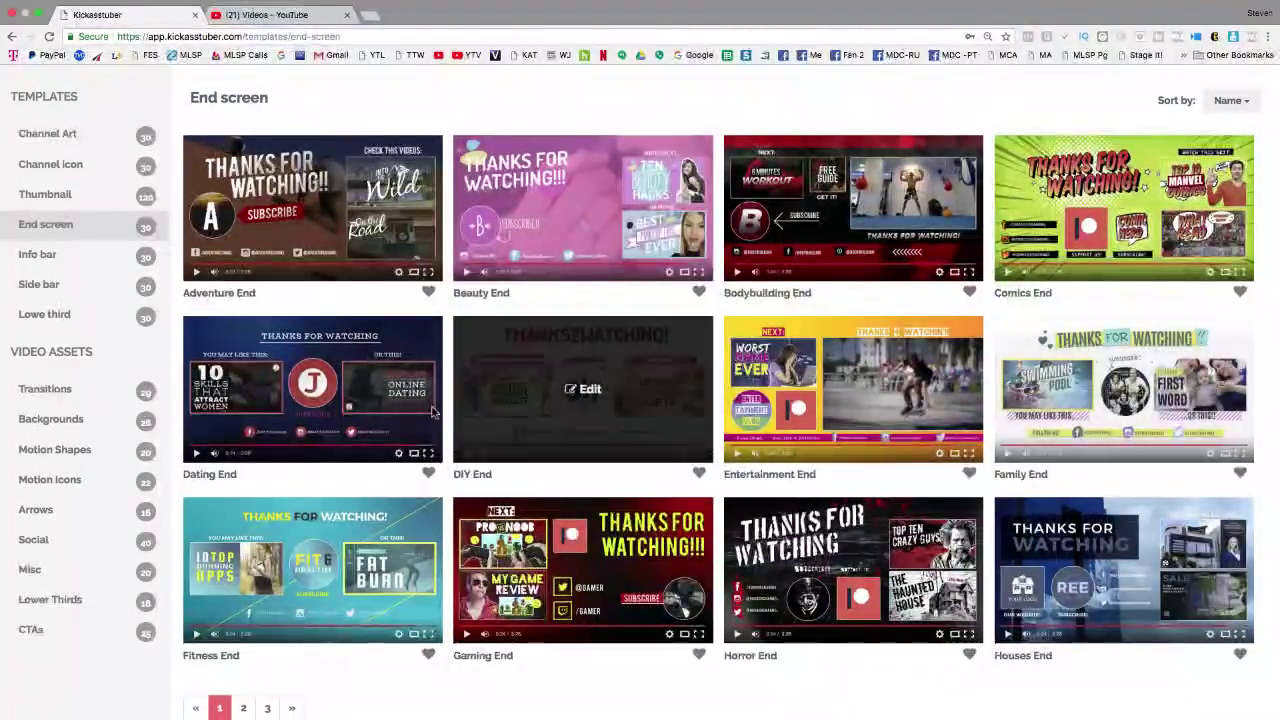
pyautogui.scroll(-1, 345, 459)
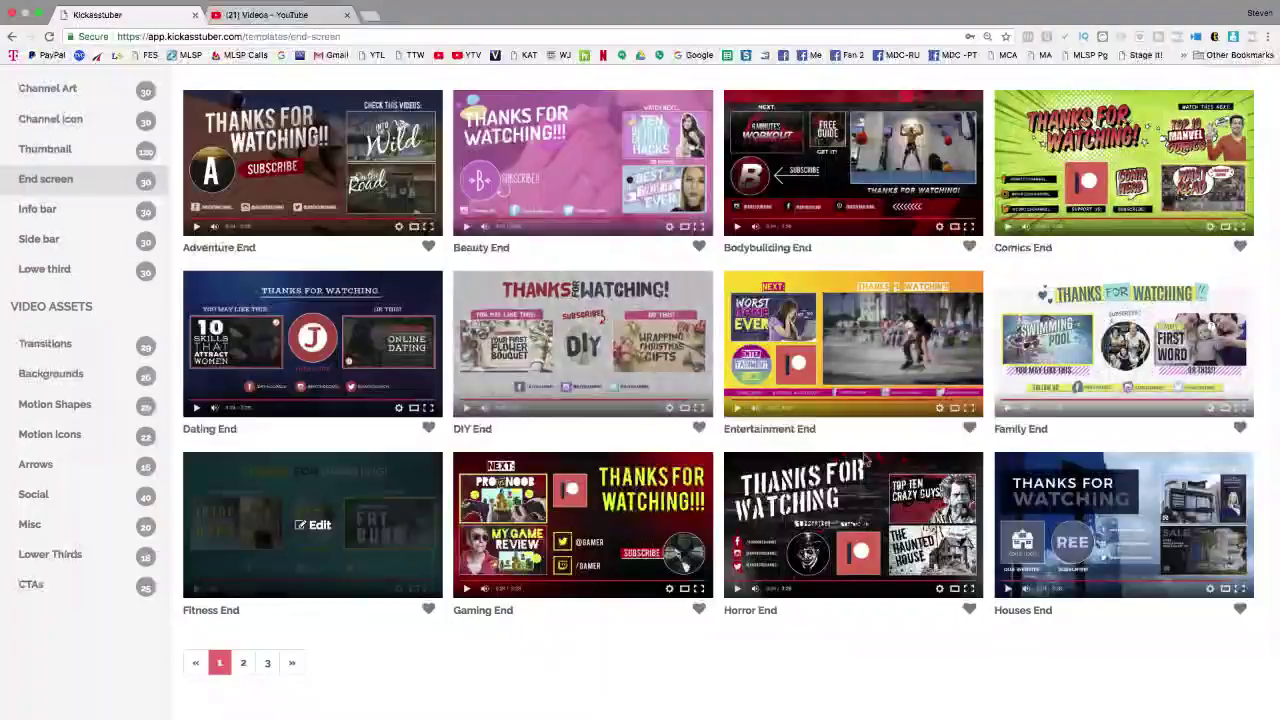
# Open the Horror End template in the editor to view its layout and layers, and return to the End screen gallery
pyautogui.moveTo(927, 483)
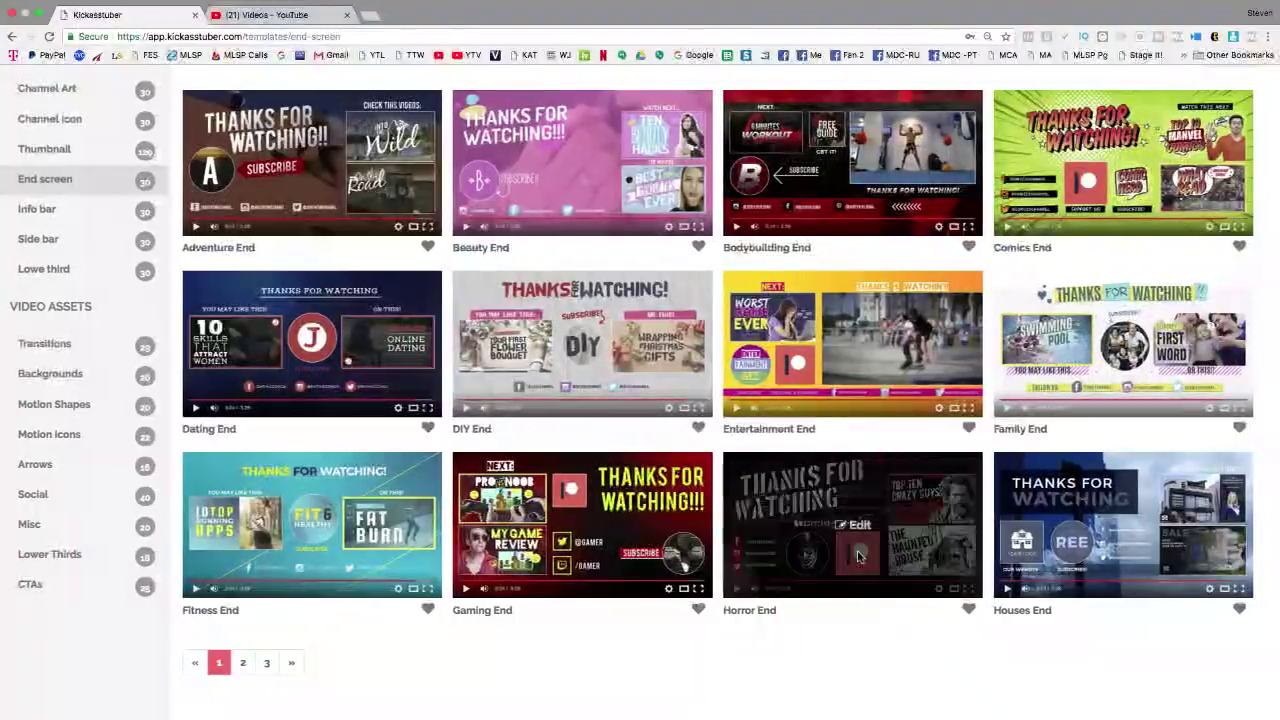
pyautogui.click(854, 527)
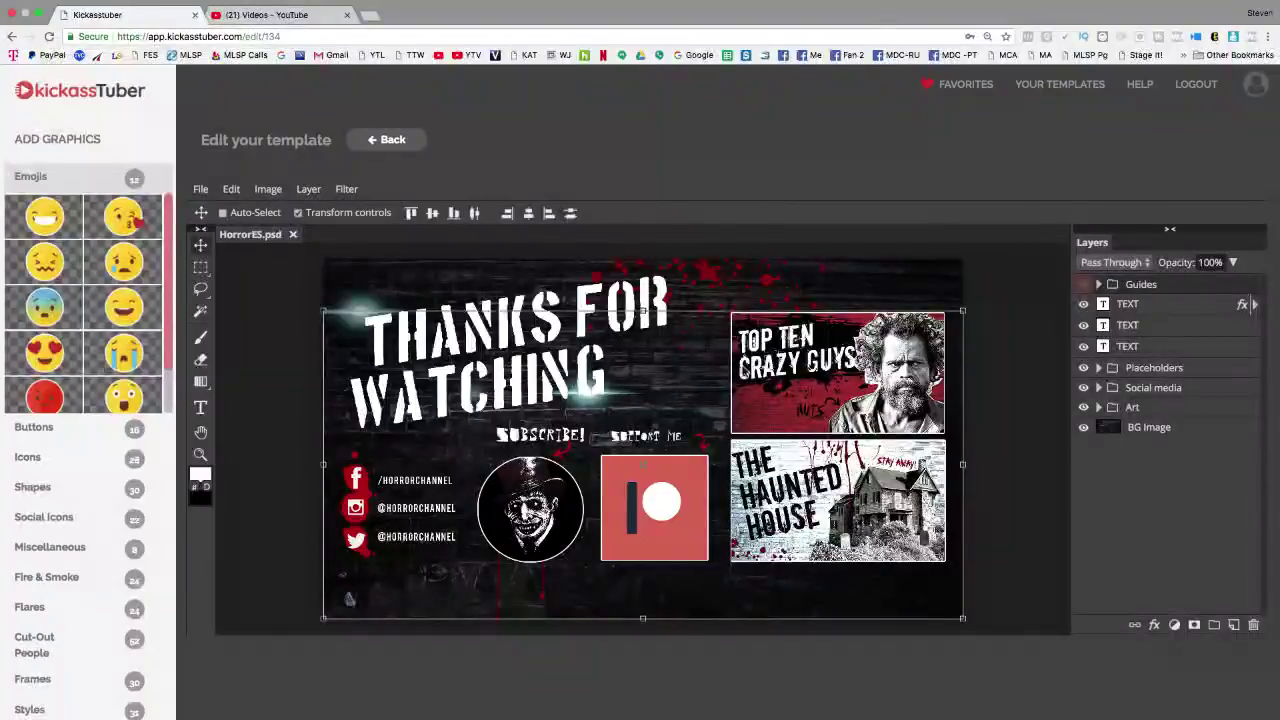
pyautogui.click(386, 140)
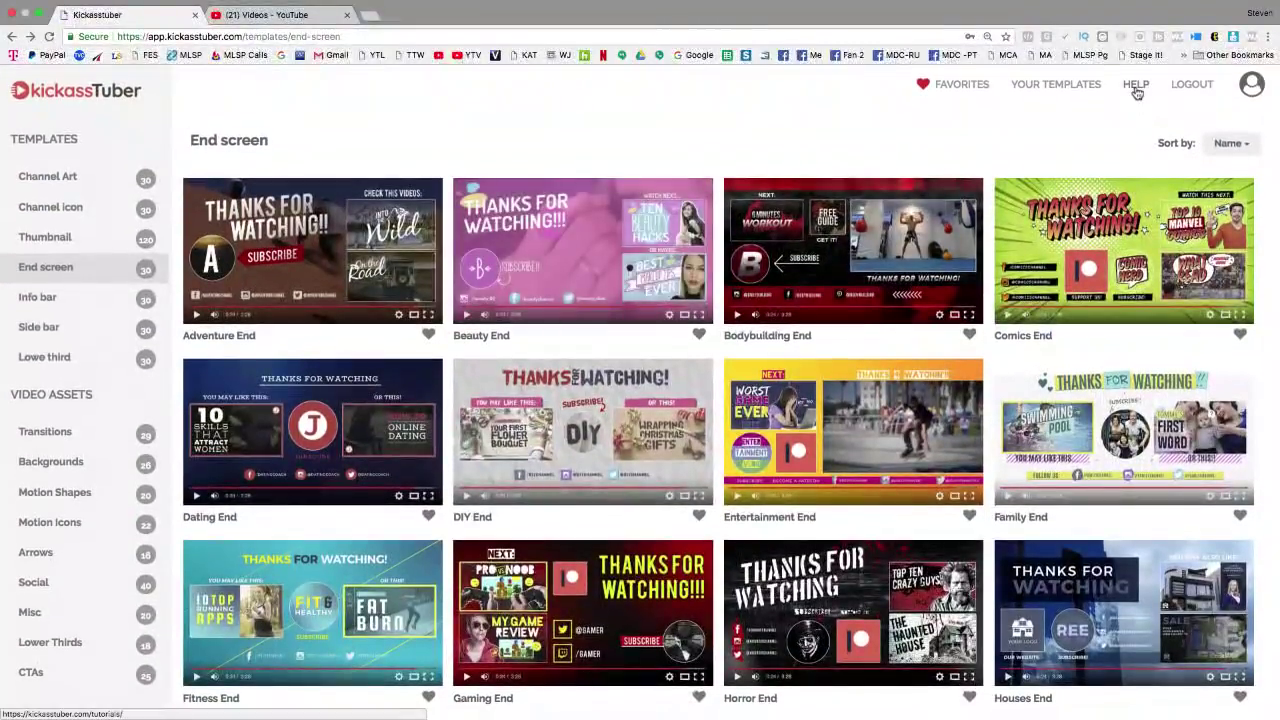
# Browse all three pages of the Info bar templates
pyautogui.scroll(-2, 450, 465)
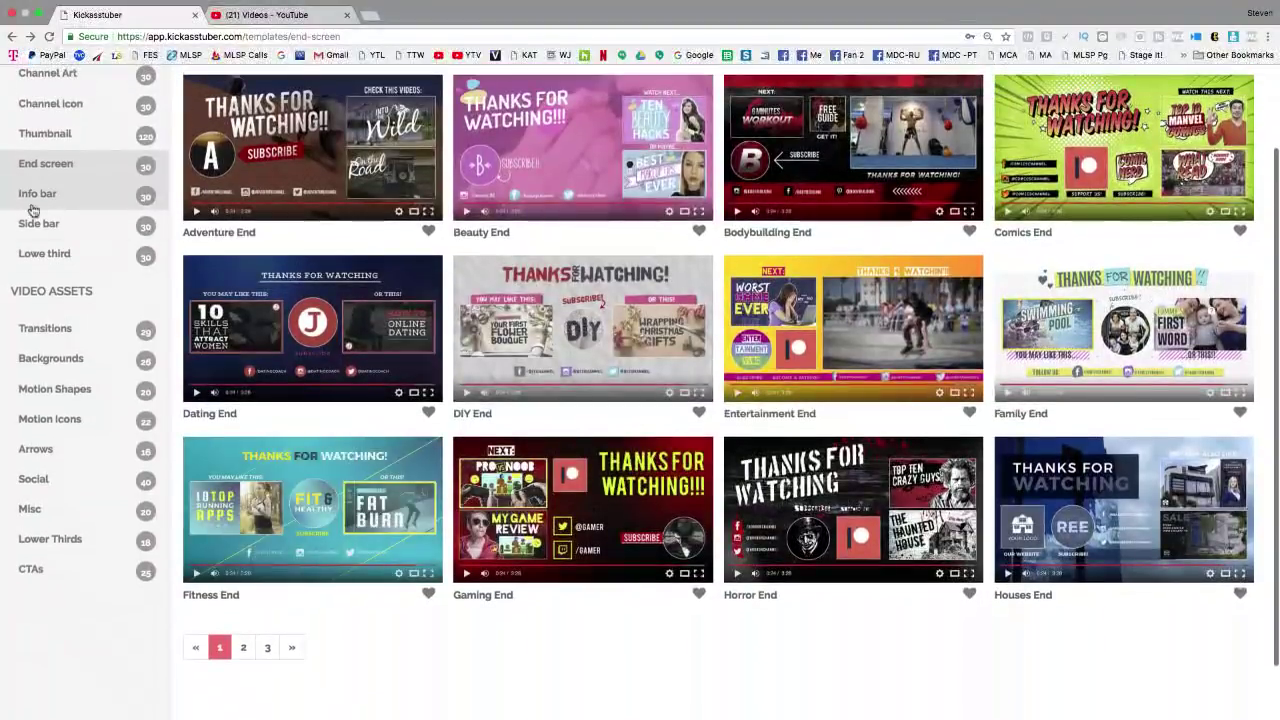
pyautogui.click(37, 196)
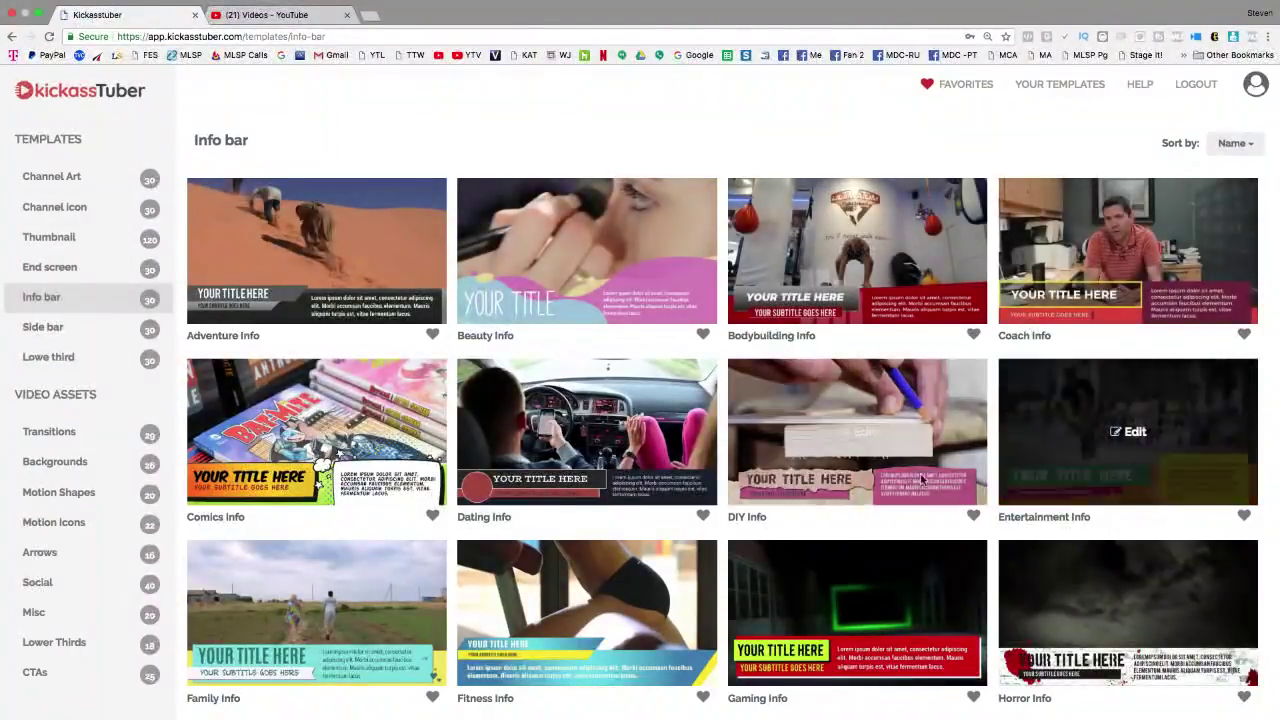
pyautogui.scroll(-1, 858, 469)
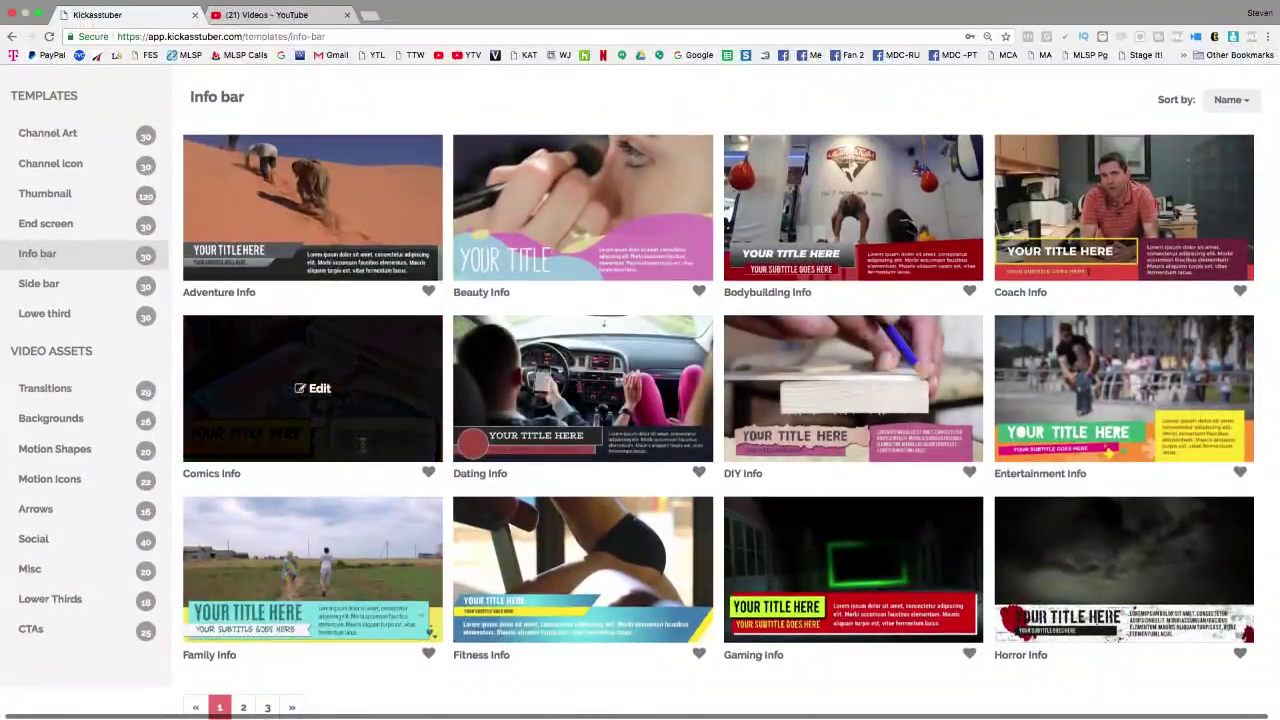
pyautogui.scroll(-1, 371, 596)
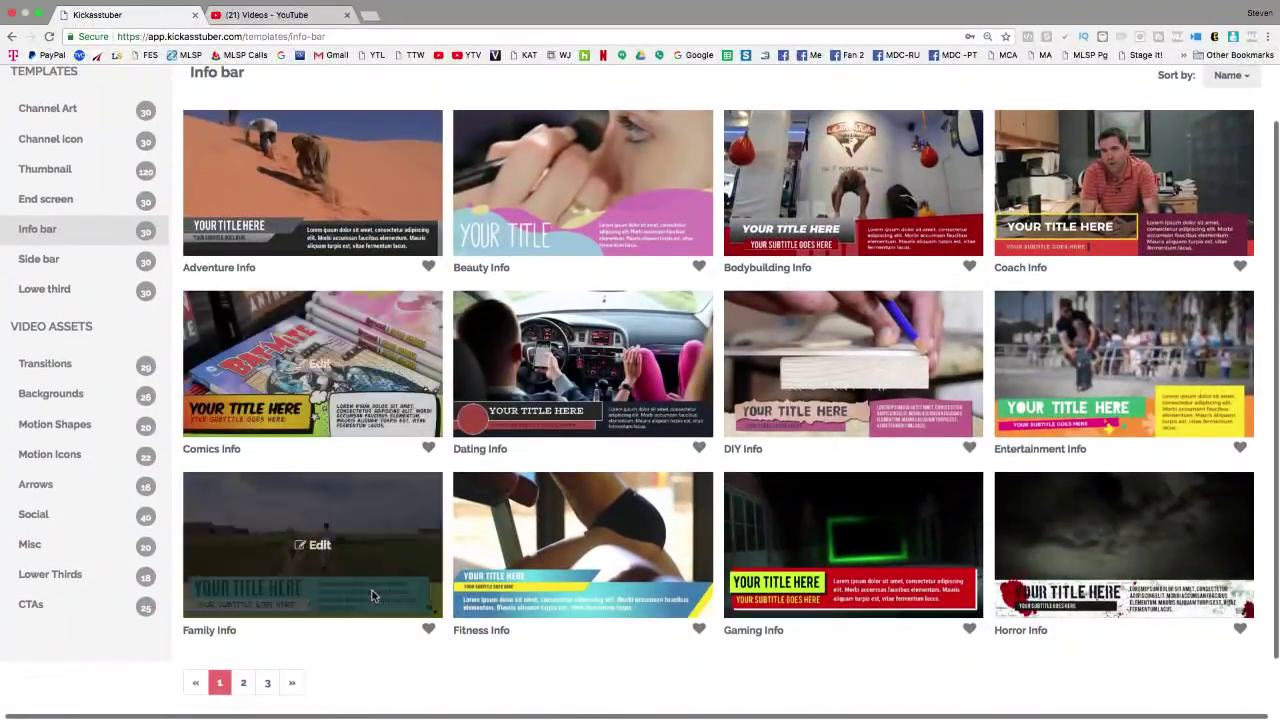
pyautogui.click(243, 688)
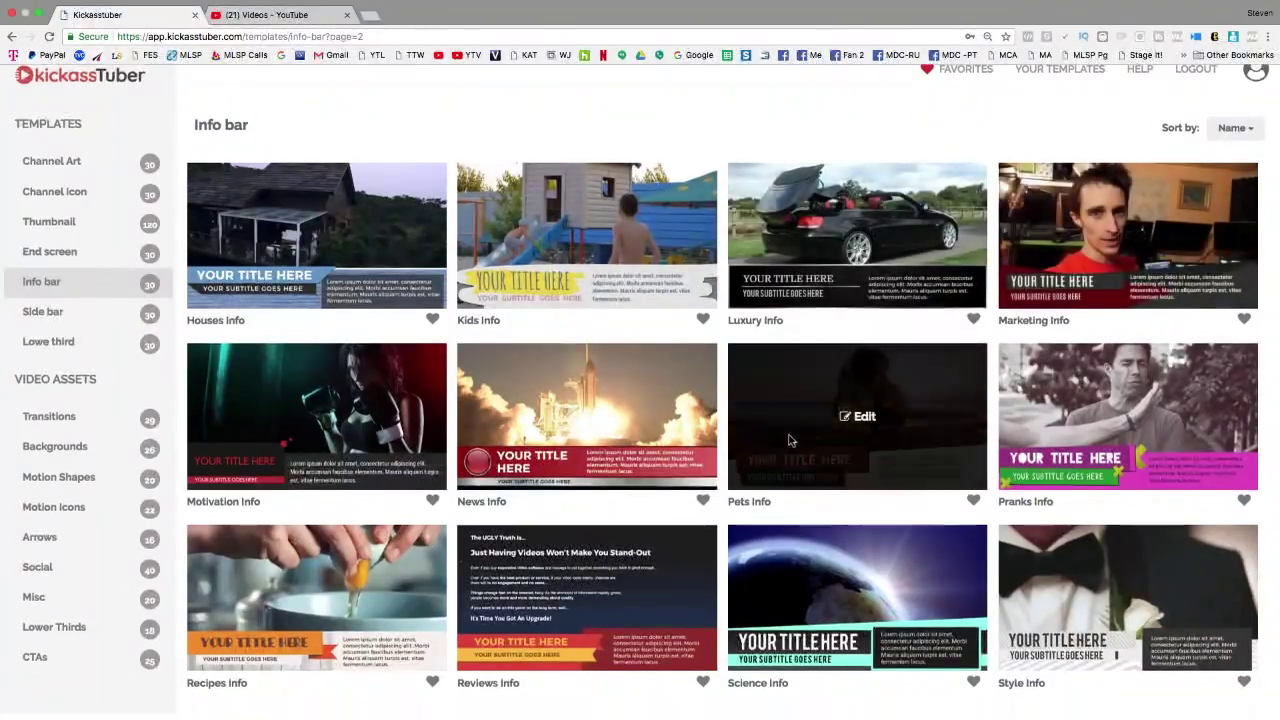
pyautogui.scroll(-1, 790, 440)
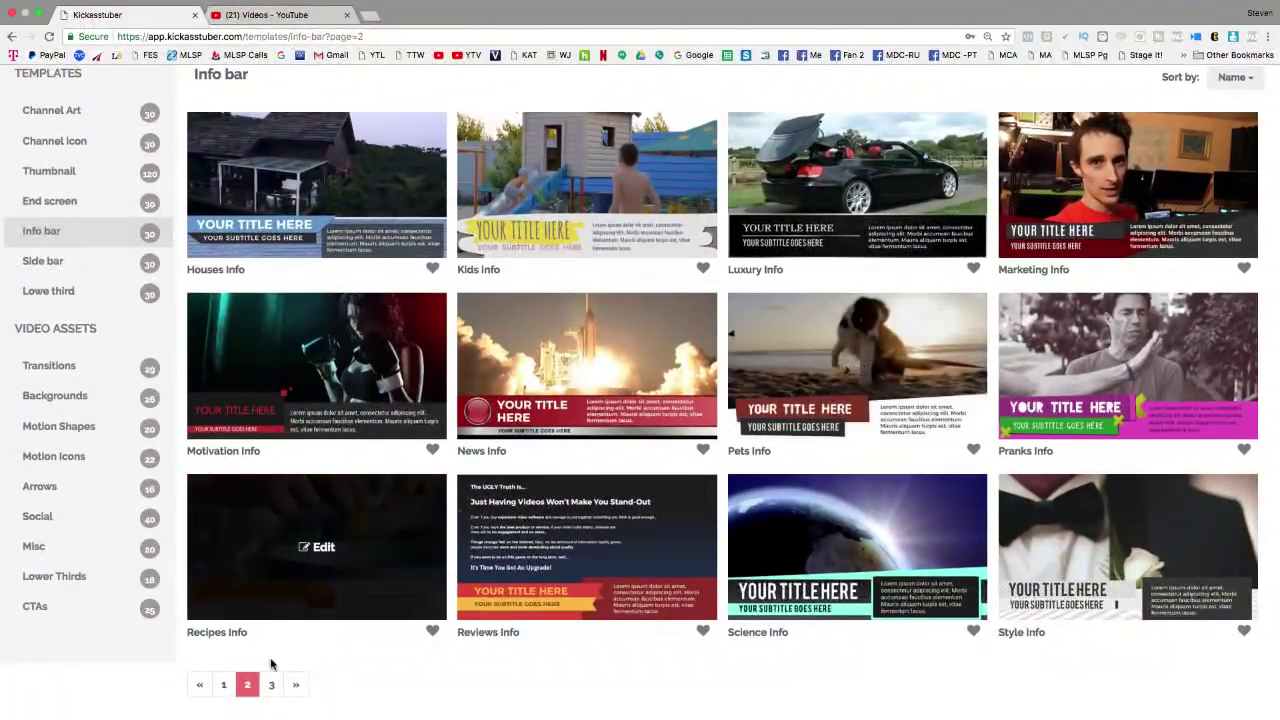
pyautogui.click(271, 686)
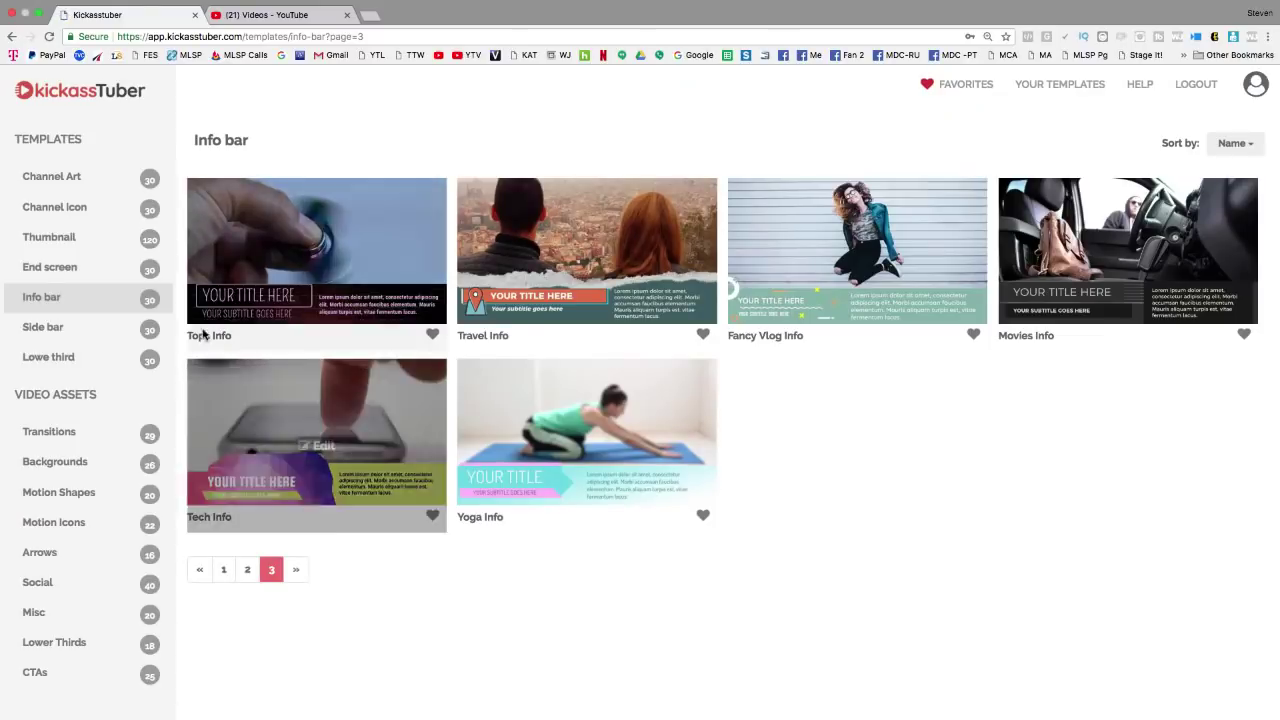
# View the first page of the Side bar templates and of the Lowe third templates
pyautogui.click(45, 327)
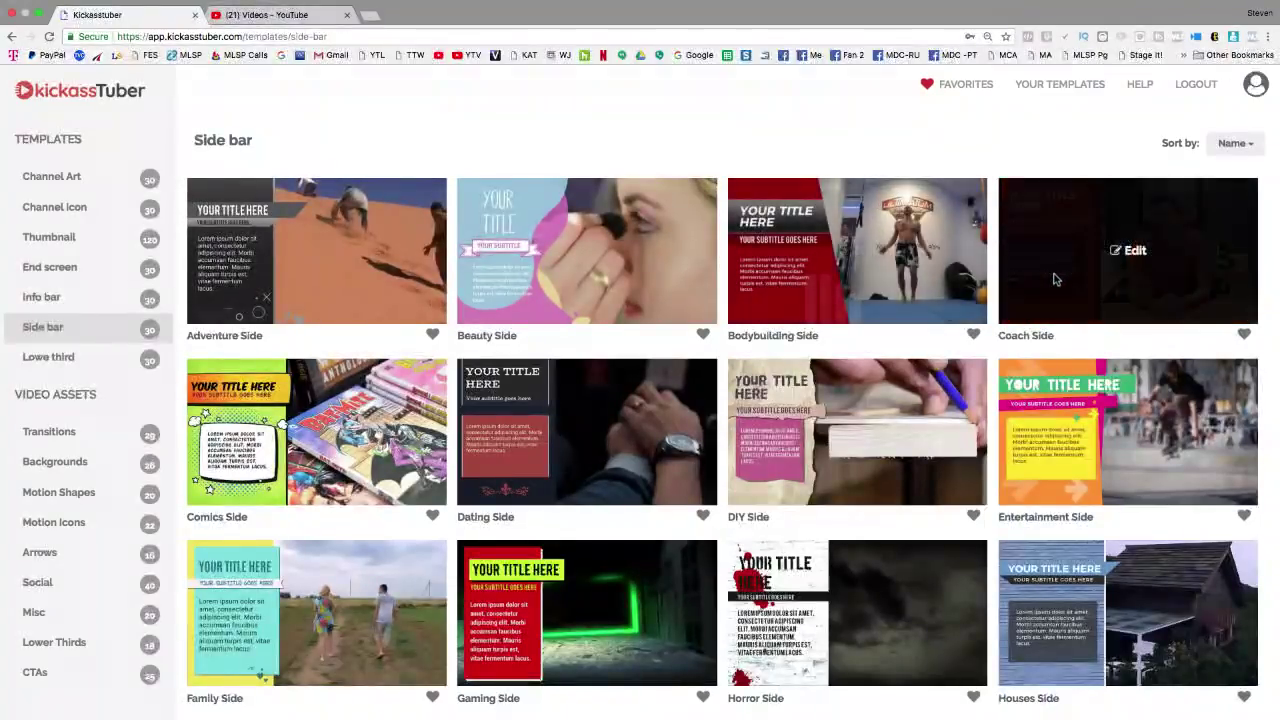
pyautogui.scroll(-1, 505, 620)
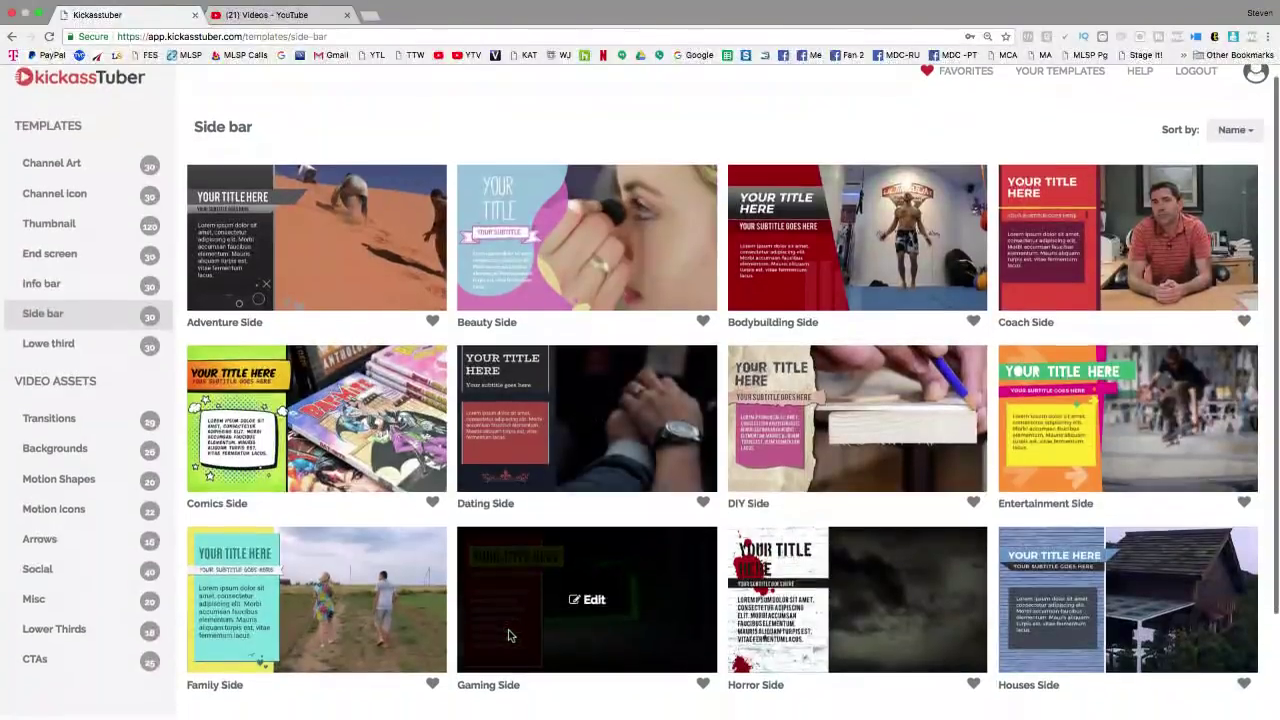
pyautogui.click(58, 345)
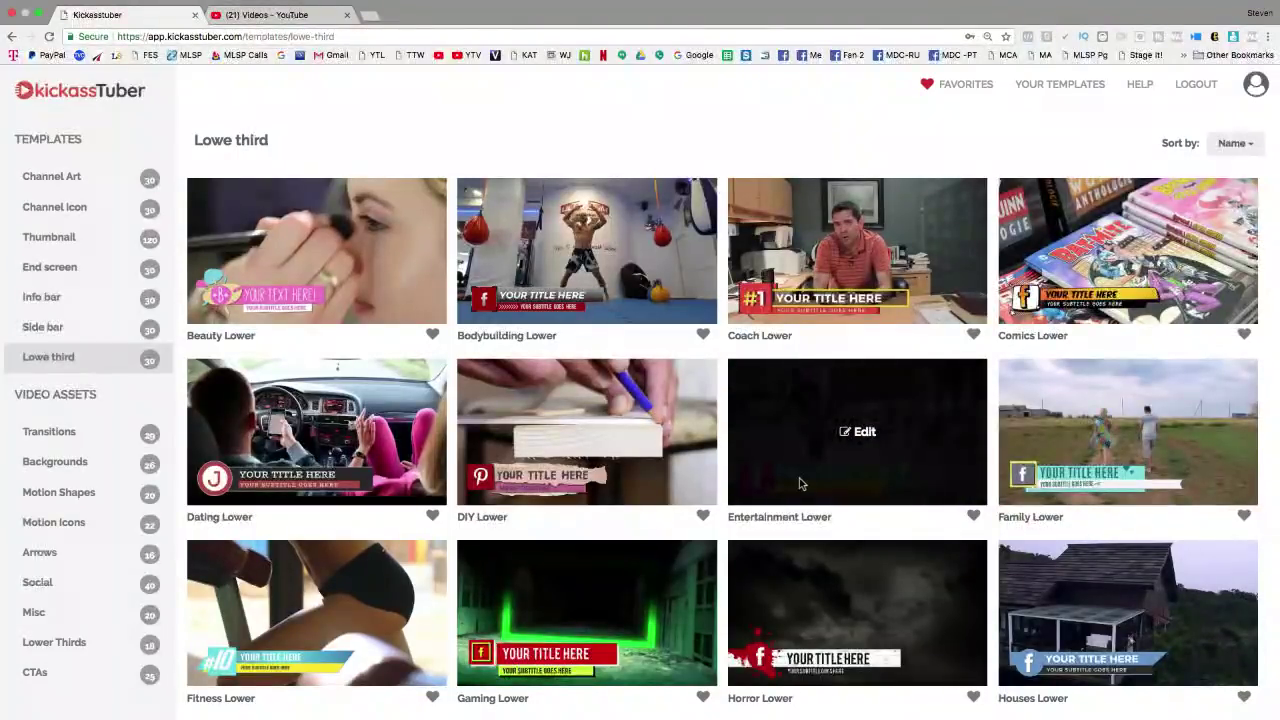
pyautogui.scroll(-2, 799, 484)
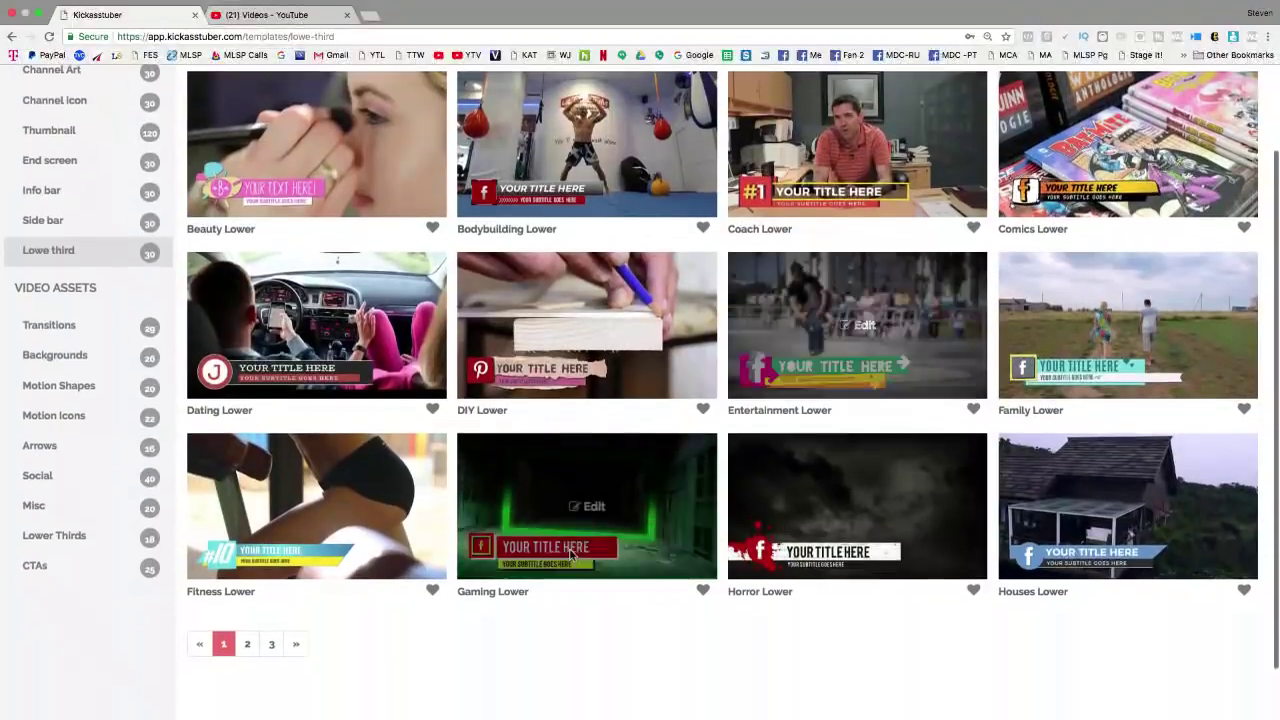
# View page 2 of the Lowe third templates and highlight the Video Assets heading
pyautogui.click(245, 648)
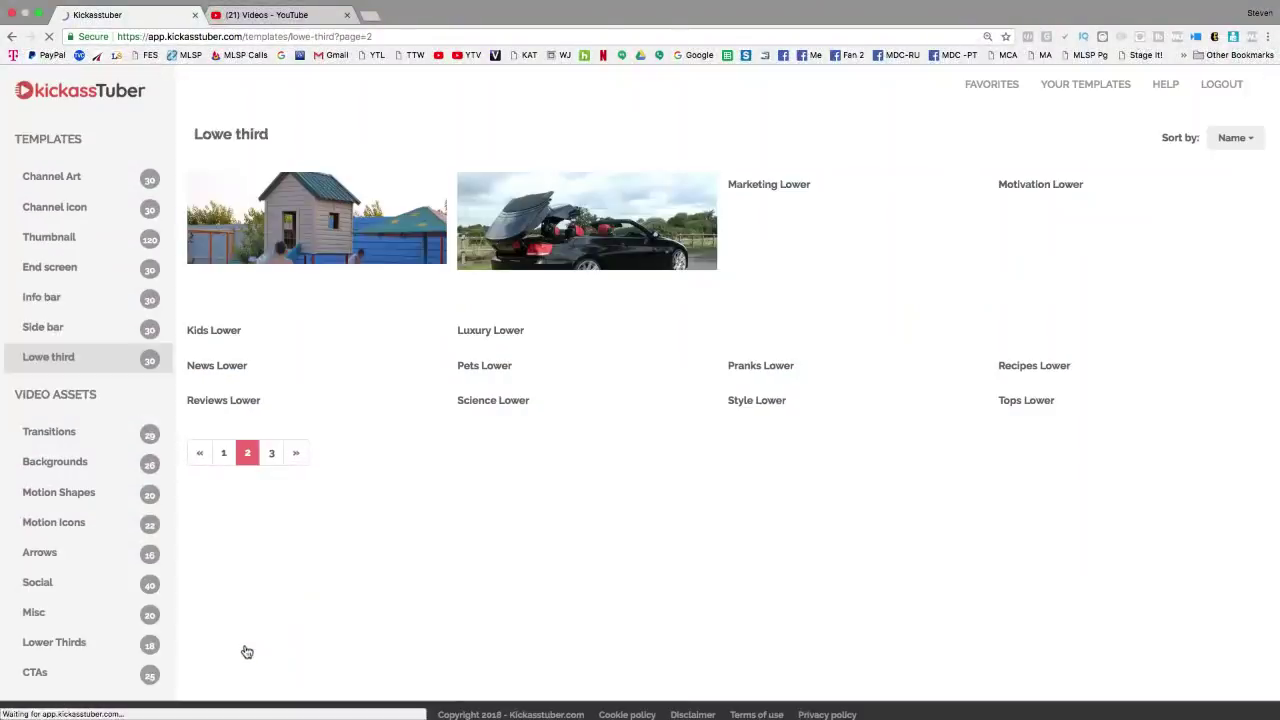
pyautogui.scroll(-2, 97, 466)
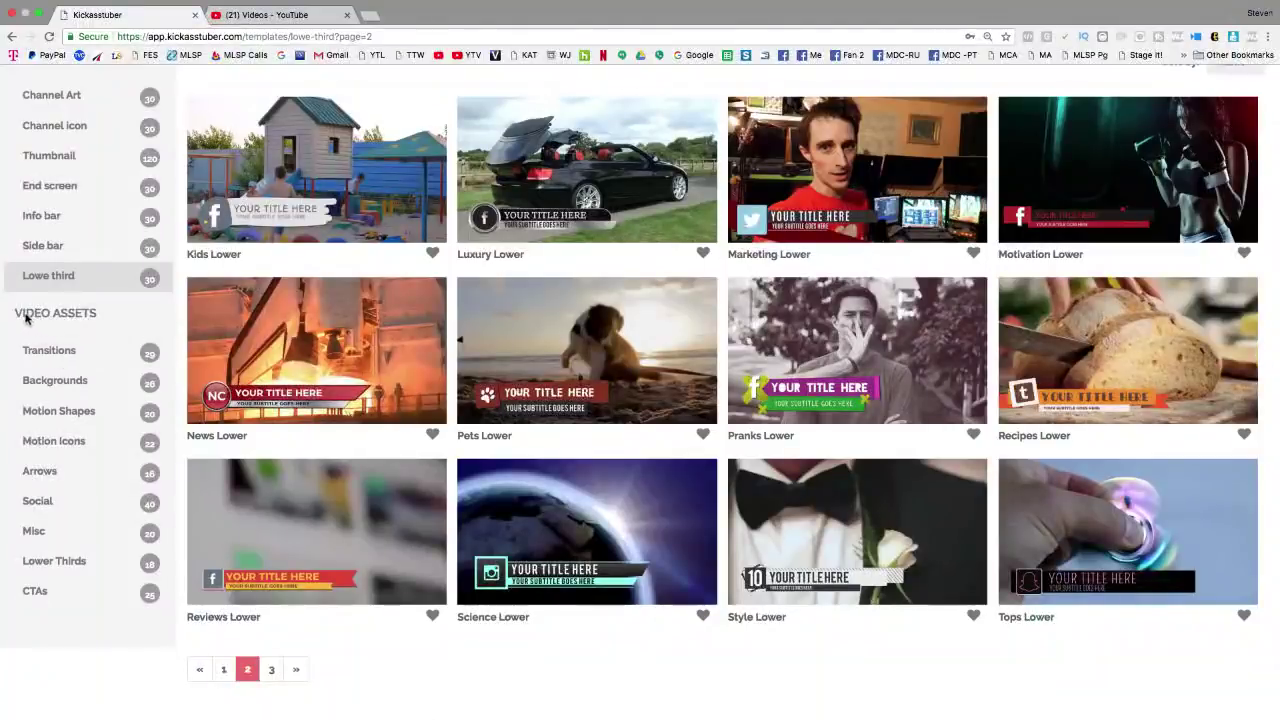
pyautogui.moveTo(23, 313); pyautogui.dragTo(98, 313)
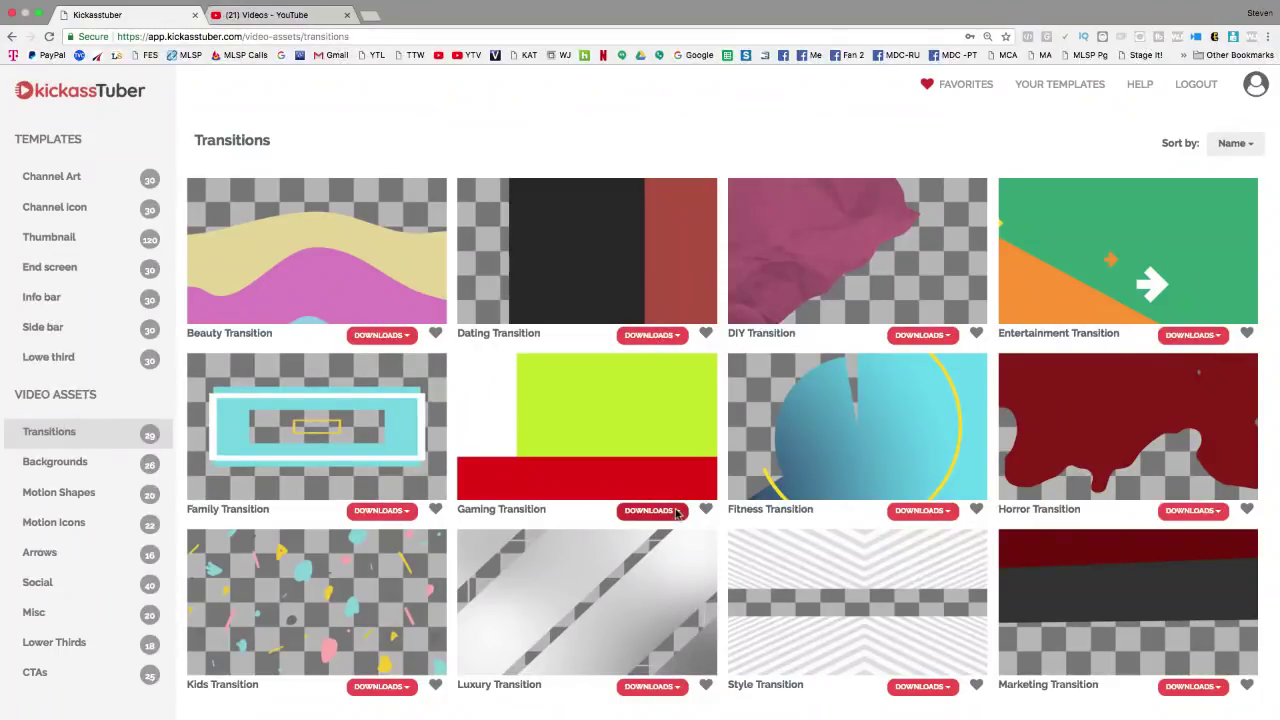
# Browse all three pages of the Transitions video assets
pyautogui.scroll(-2, 678, 514)
pyautogui.click(247, 637)
pyautogui.scroll(-2, 388, 591)
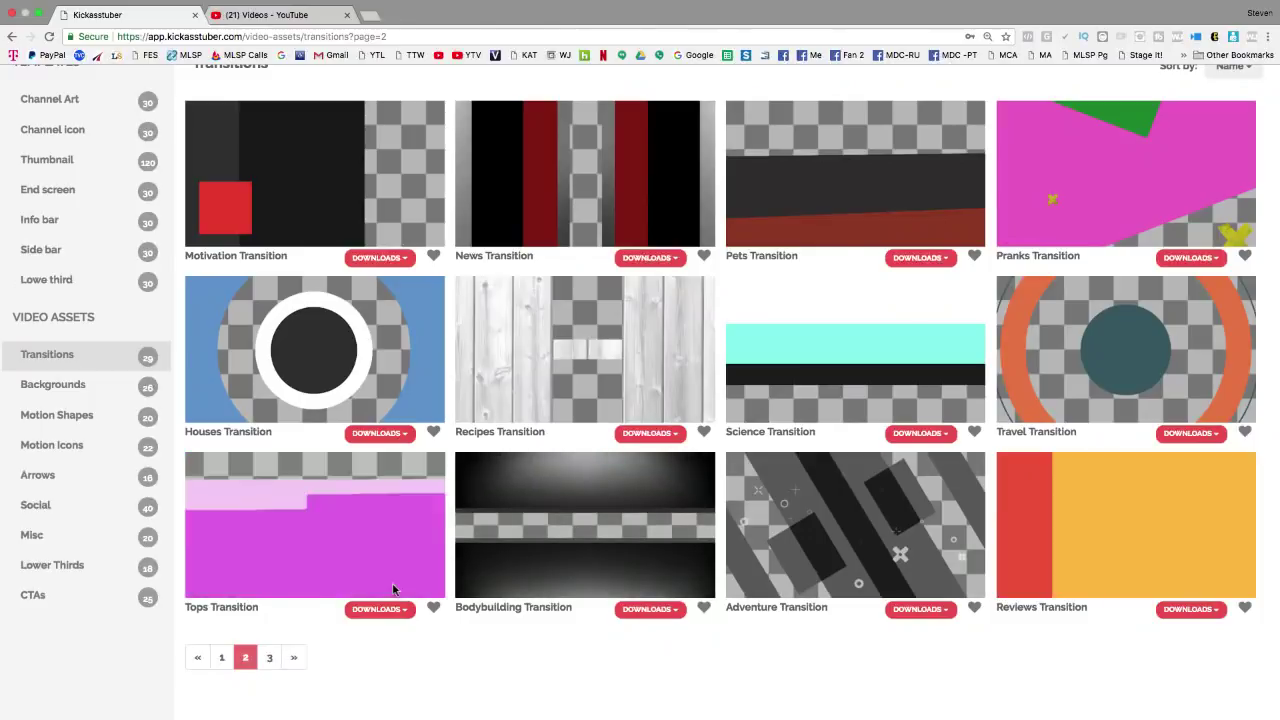
pyautogui.click(269, 657)
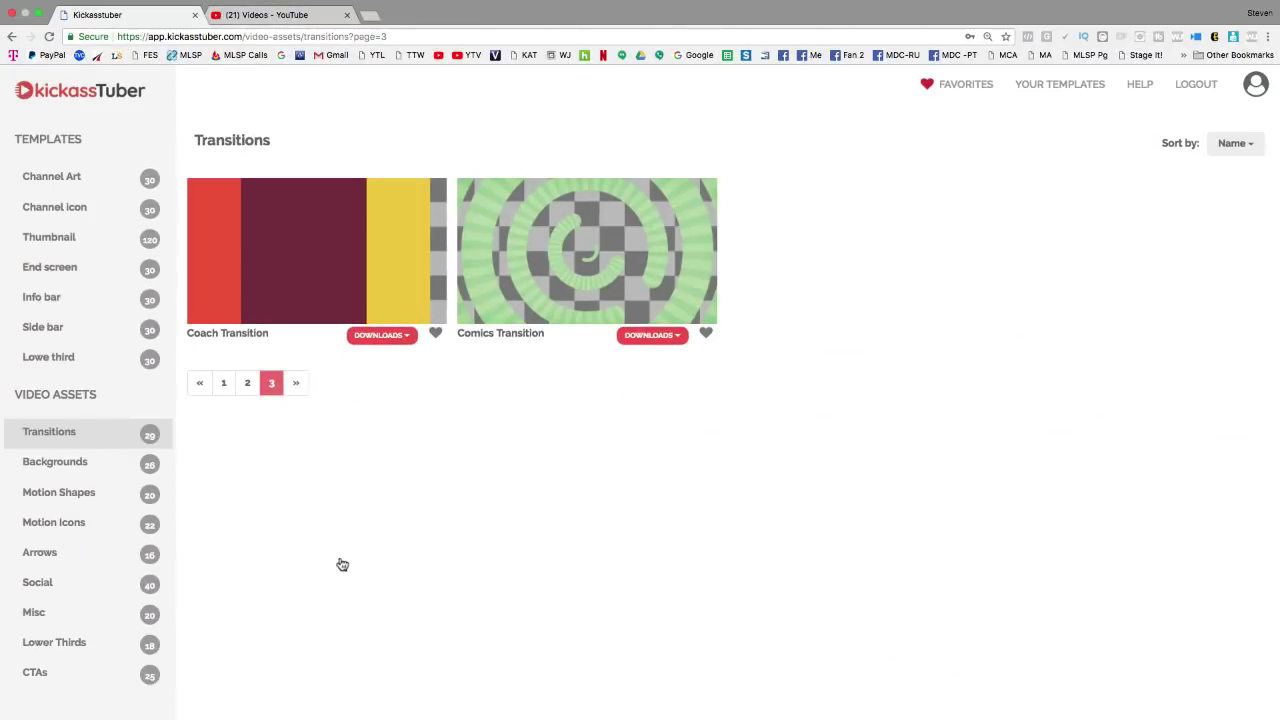
# Show the Backgrounds video assets and look through all three pages
pyautogui.click(77, 469)
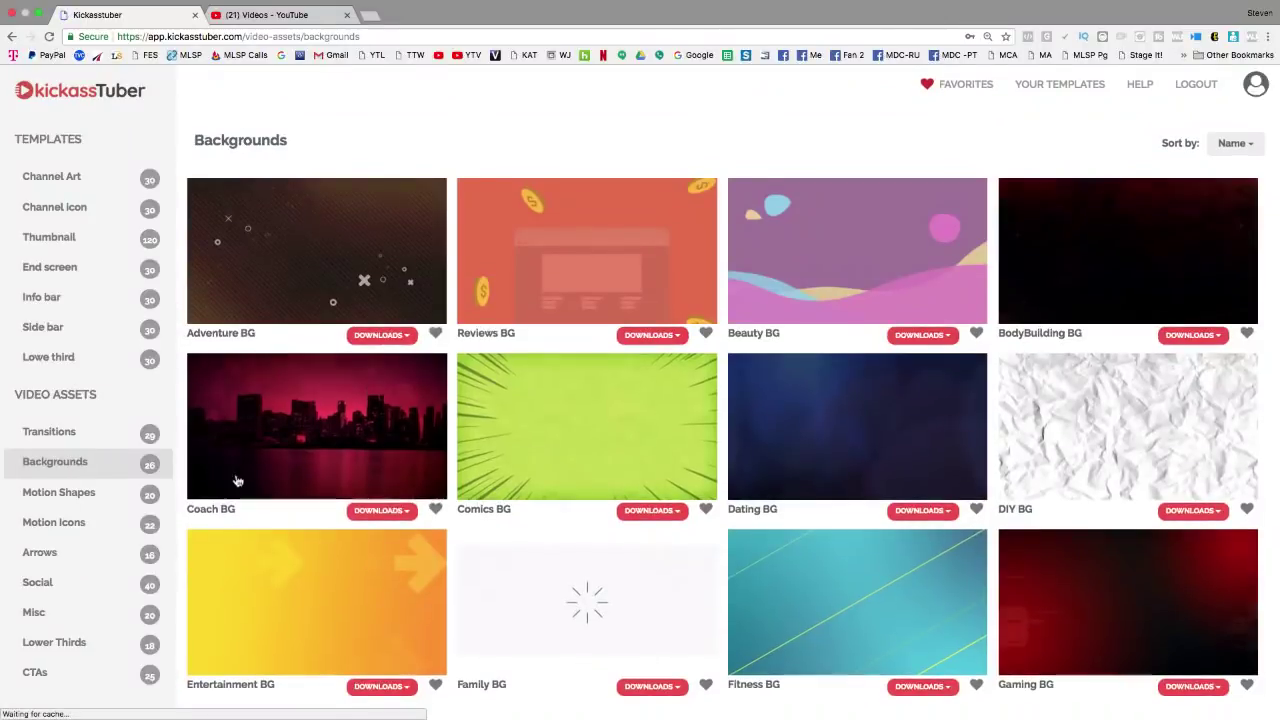
pyautogui.scroll(-2, 578, 507)
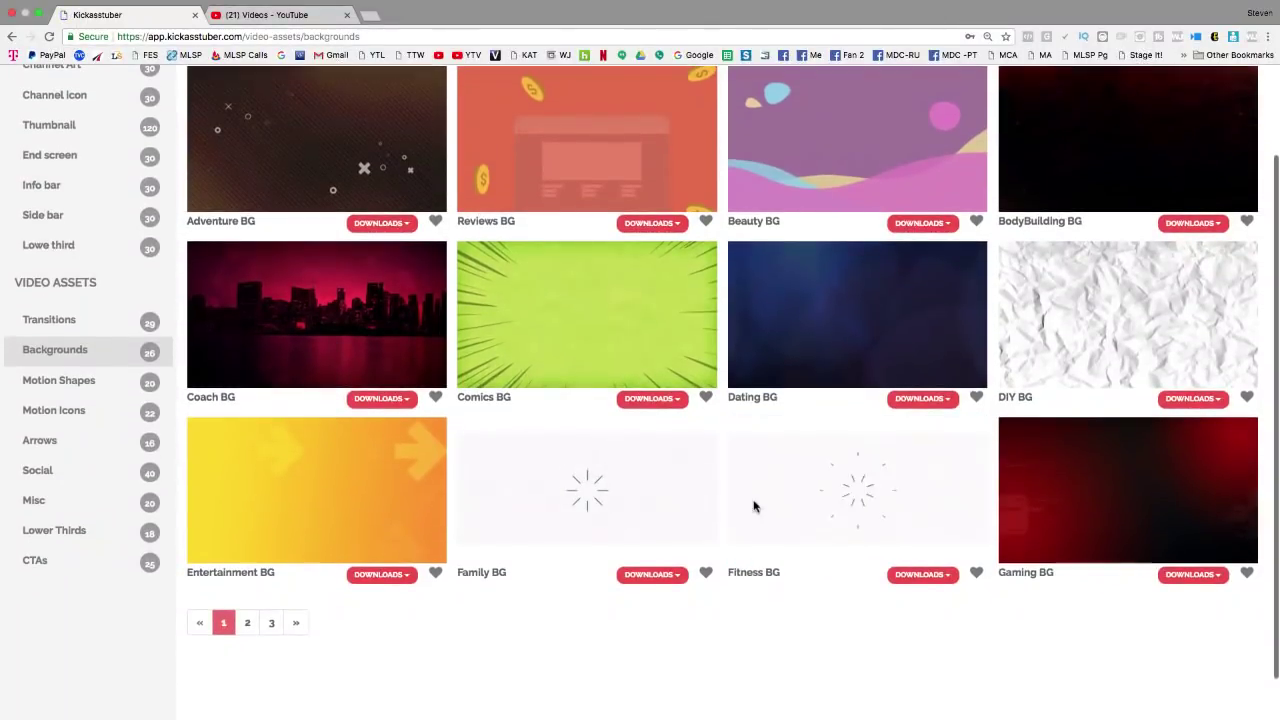
pyautogui.scroll(2, 1040, 330)
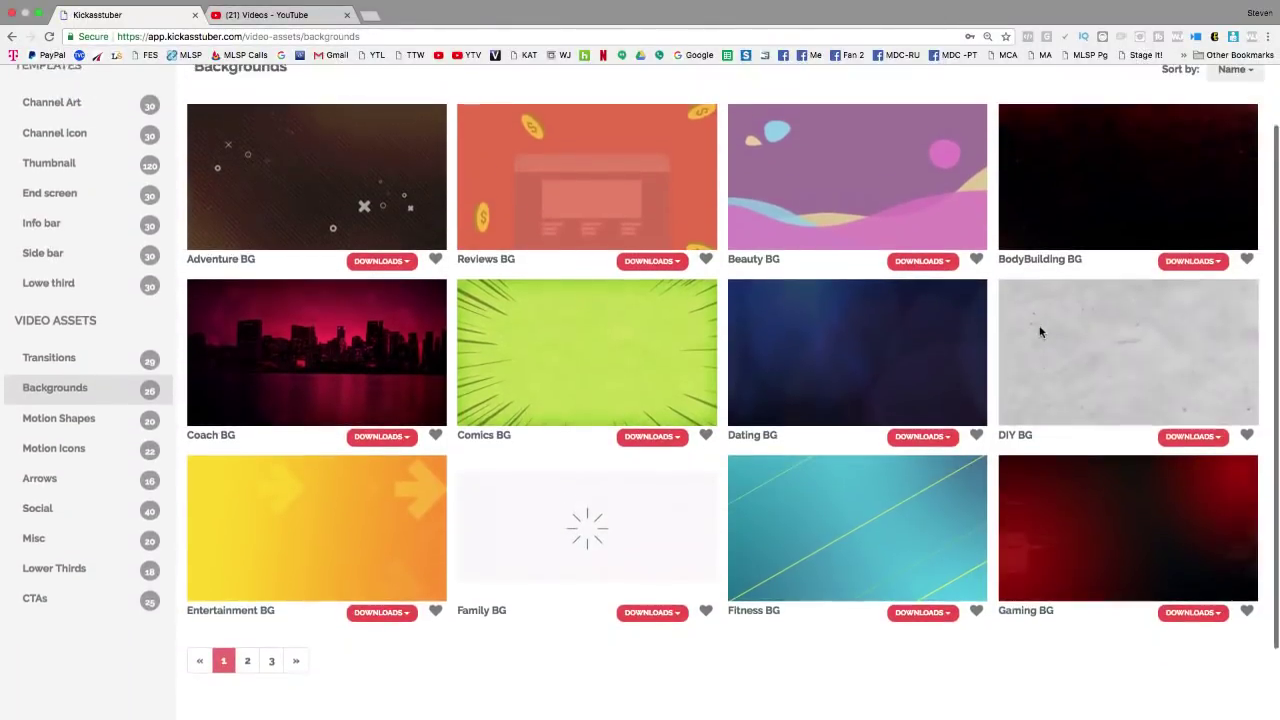
pyautogui.scroll(-2, 214, 634)
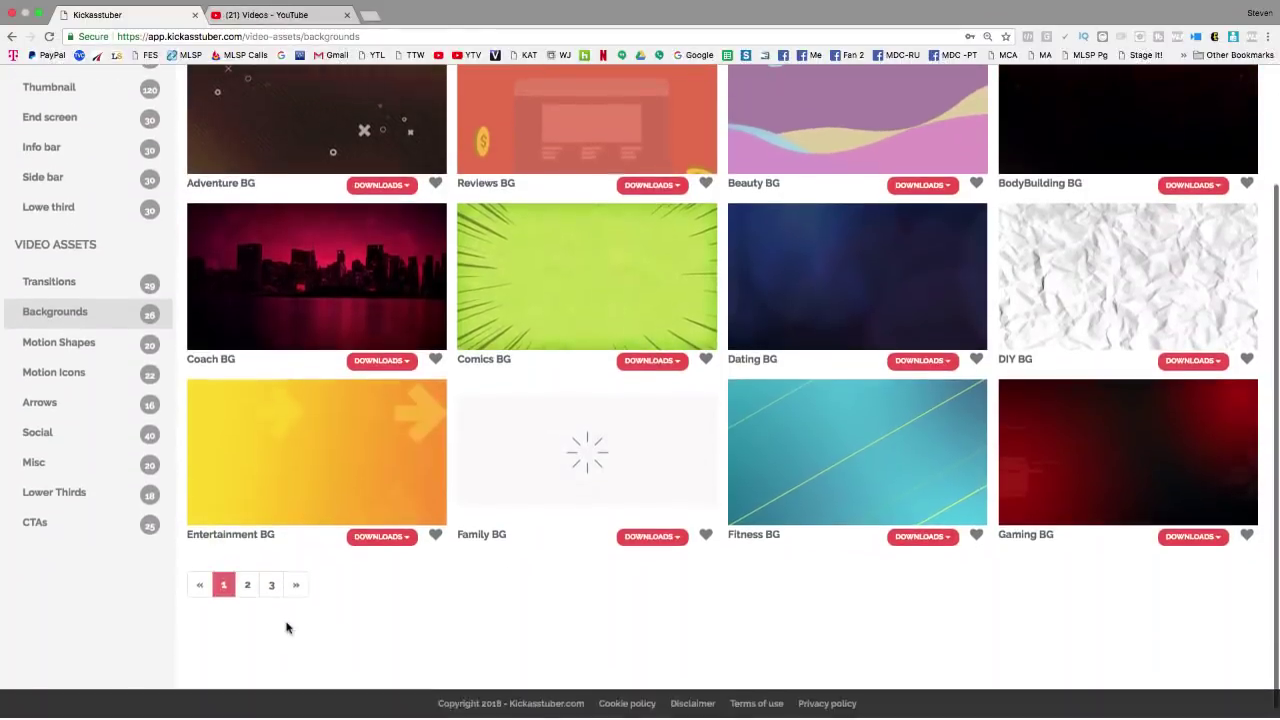
pyautogui.click(250, 586)
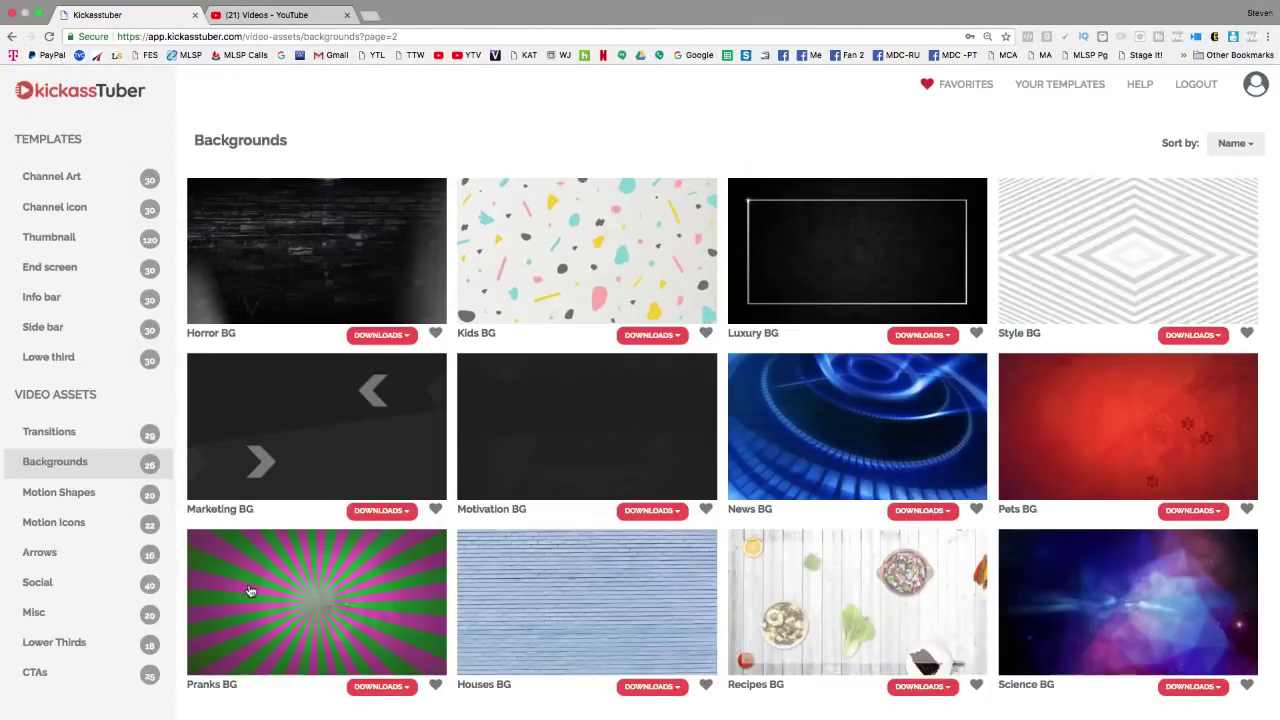
pyautogui.scroll(-2, 290, 590)
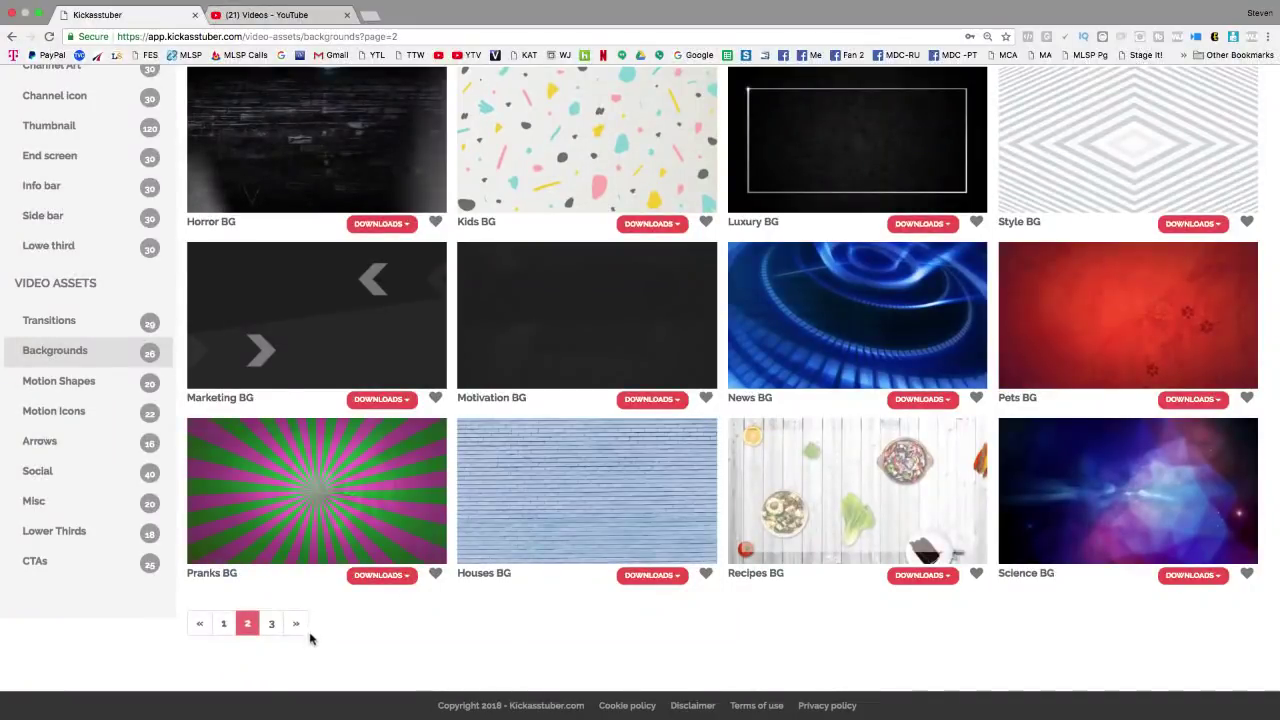
pyautogui.click(270, 624)
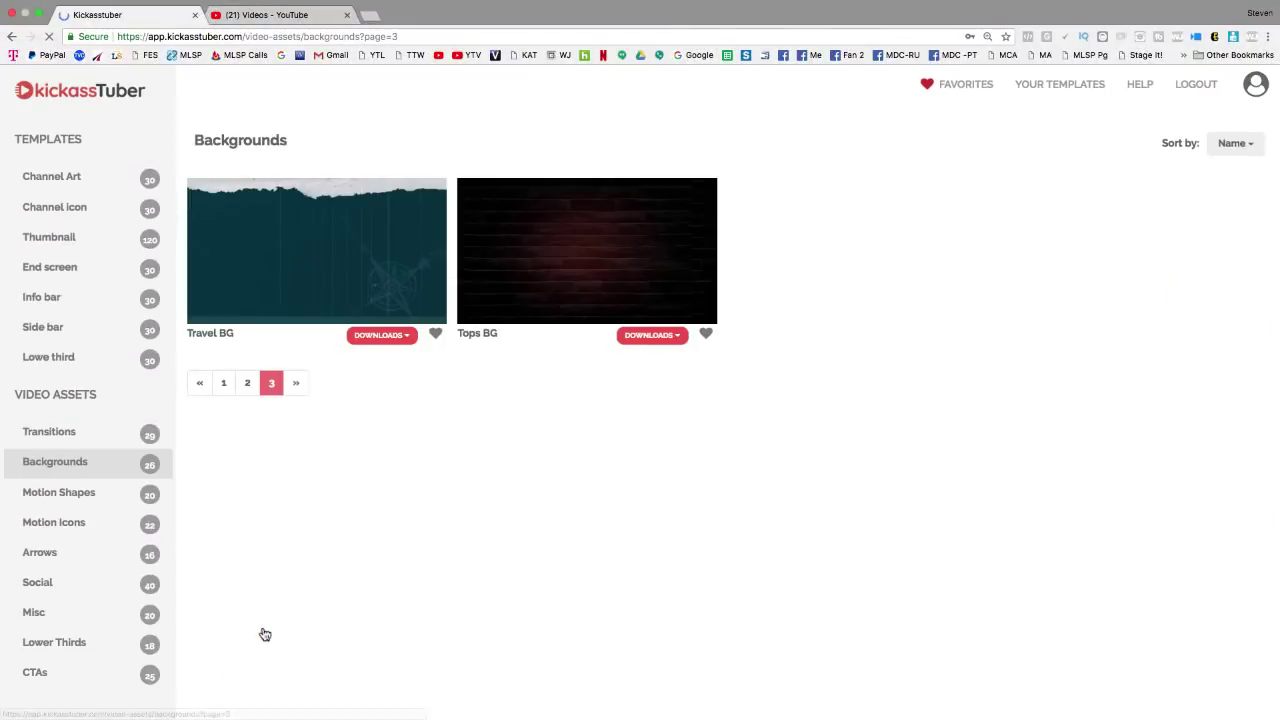
# Show the Motion Shapes video assets and look through both pages
pyautogui.click(90, 494)
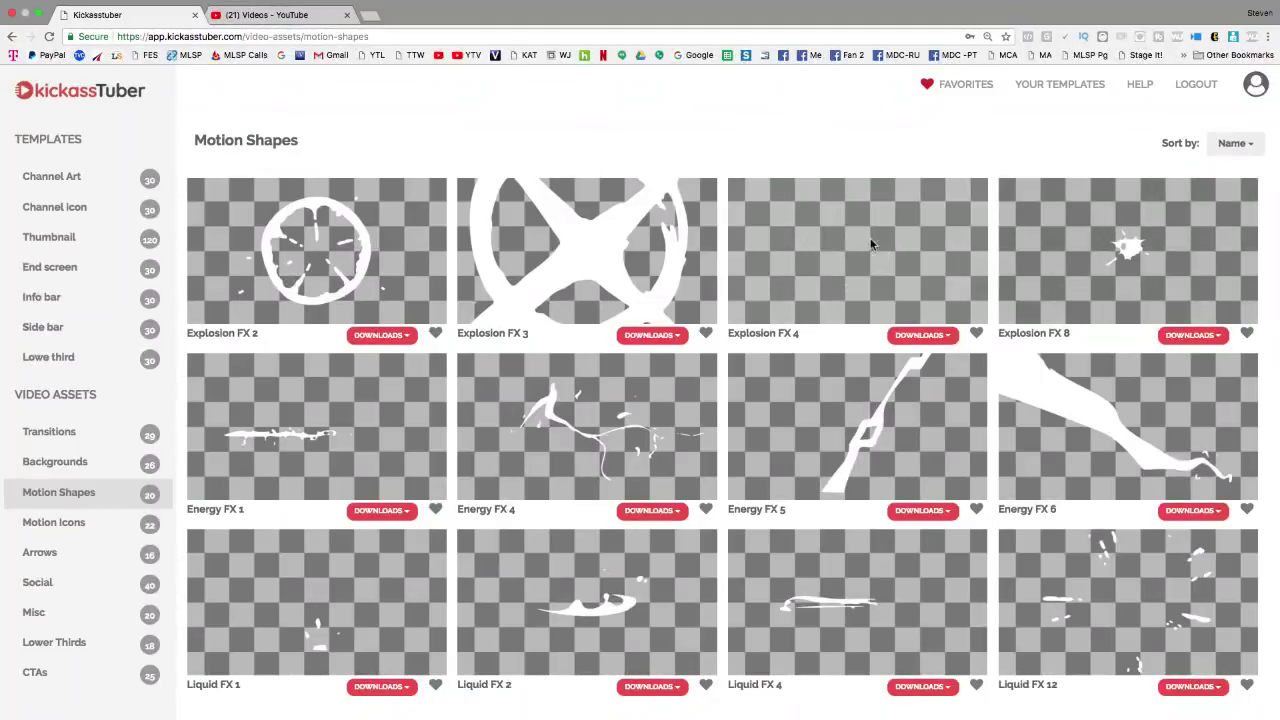
pyautogui.scroll(-2, 350, 480)
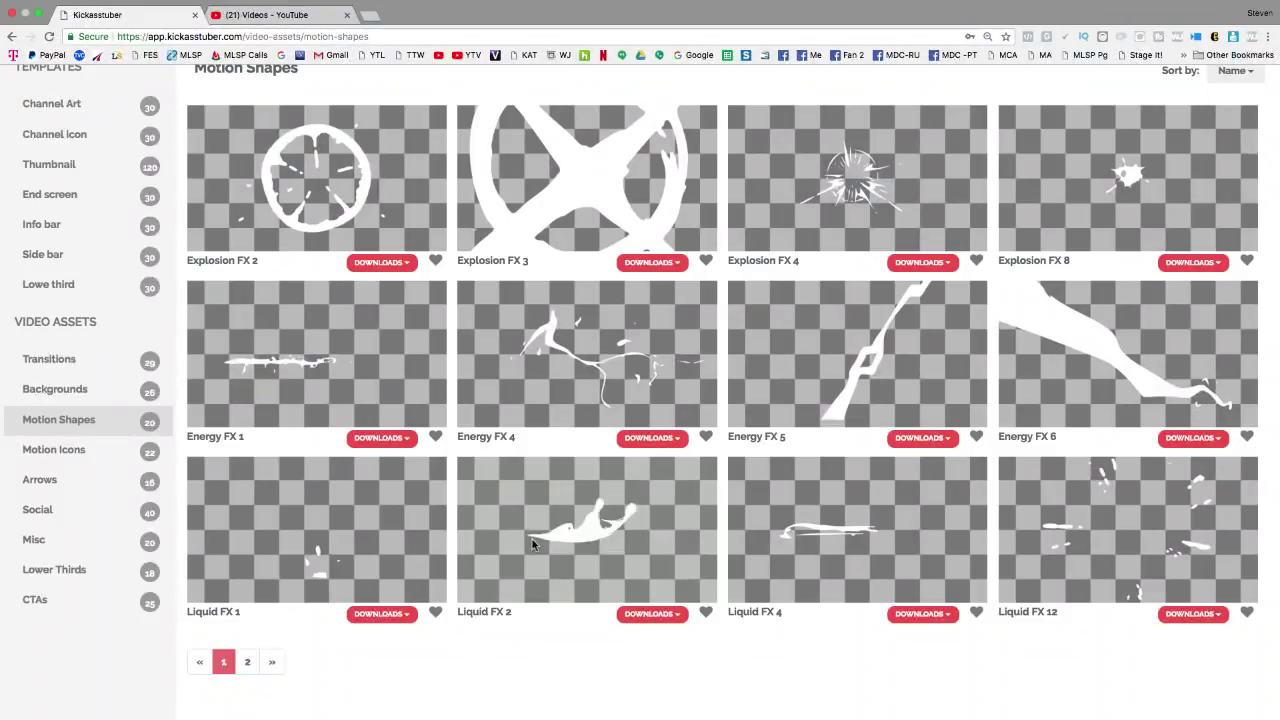
pyautogui.click(247, 662)
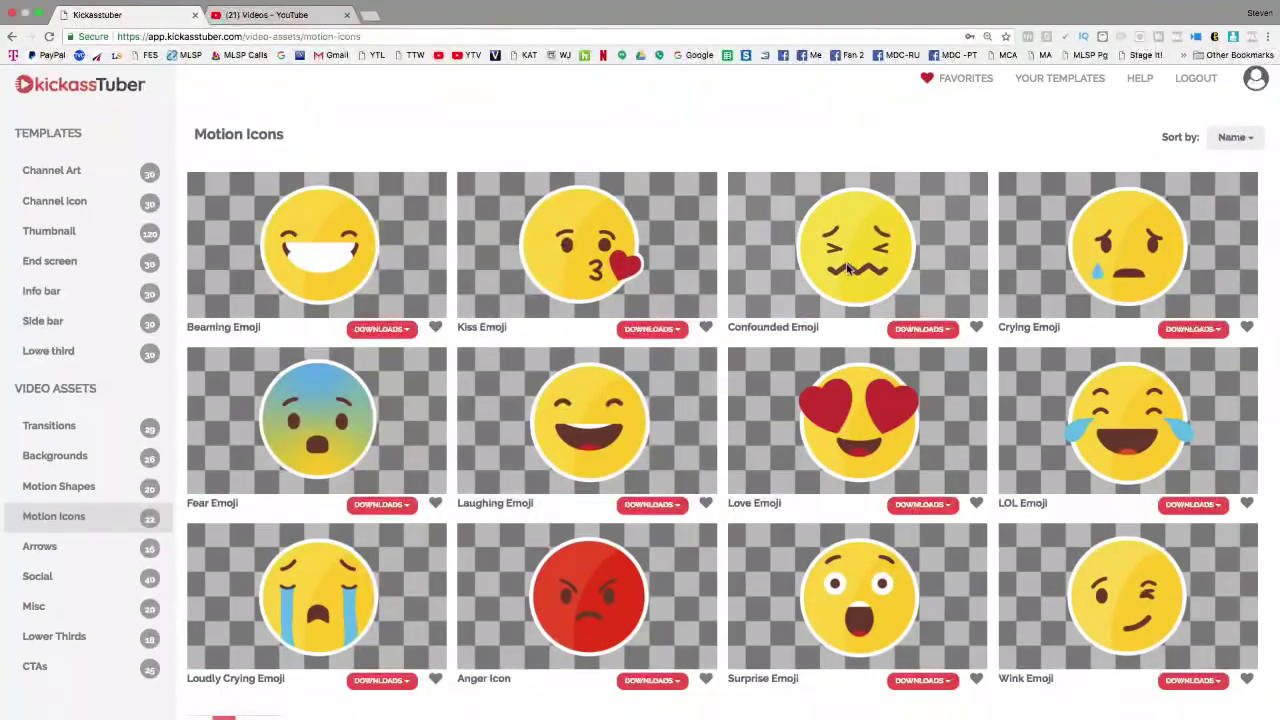
# Browse both pages of the Motion Icons, covering the emoji animations and the object icons
pyautogui.scroll(-3, 850, 300)
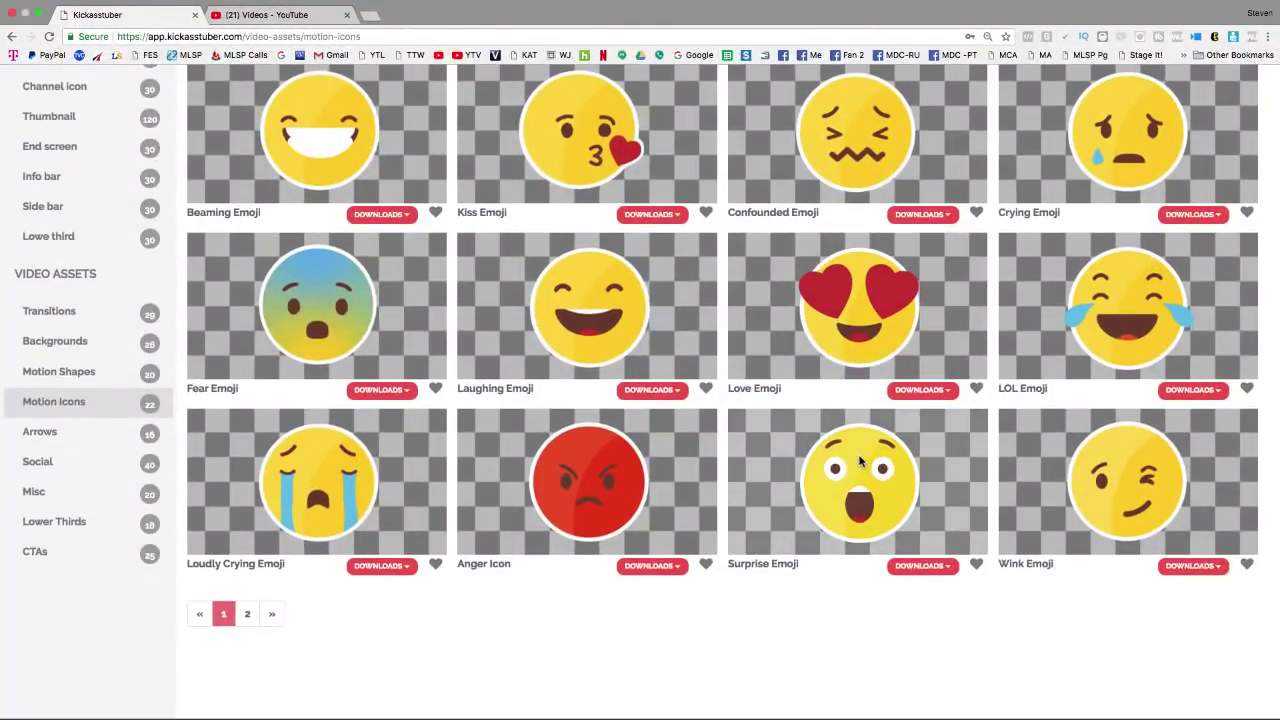
pyautogui.scroll(-1, 680, 500)
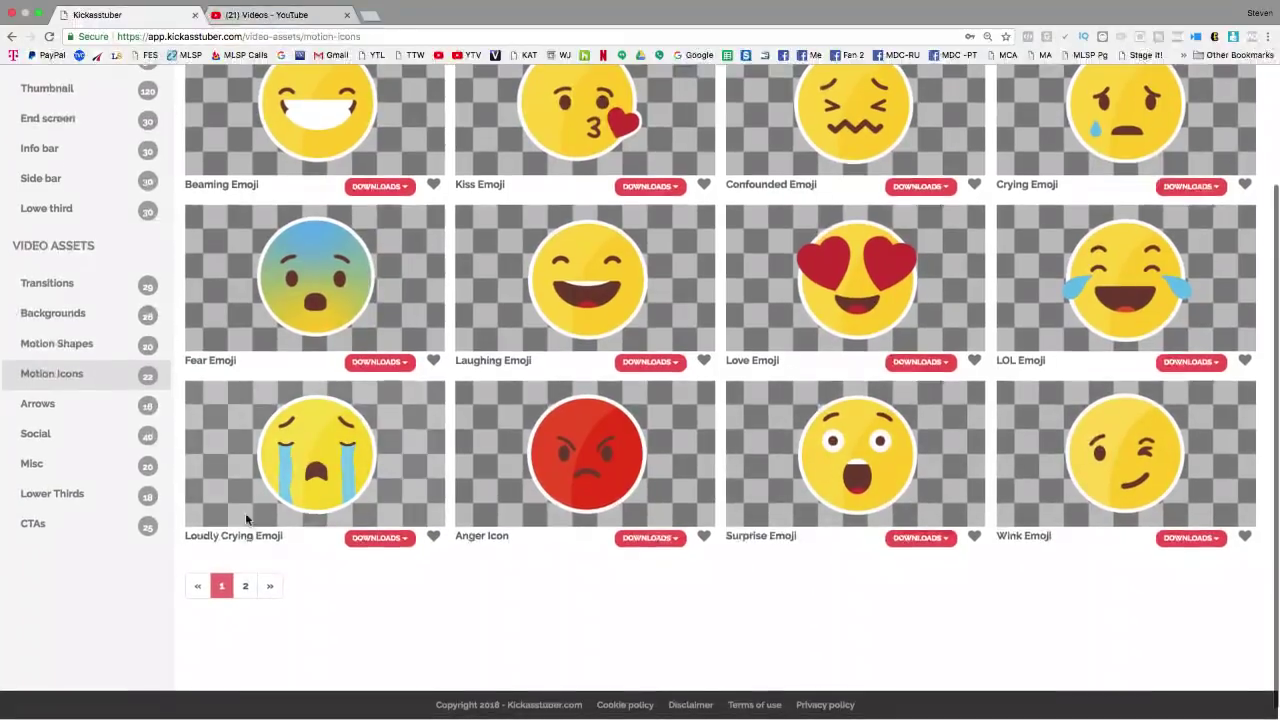
pyautogui.click(246, 588)
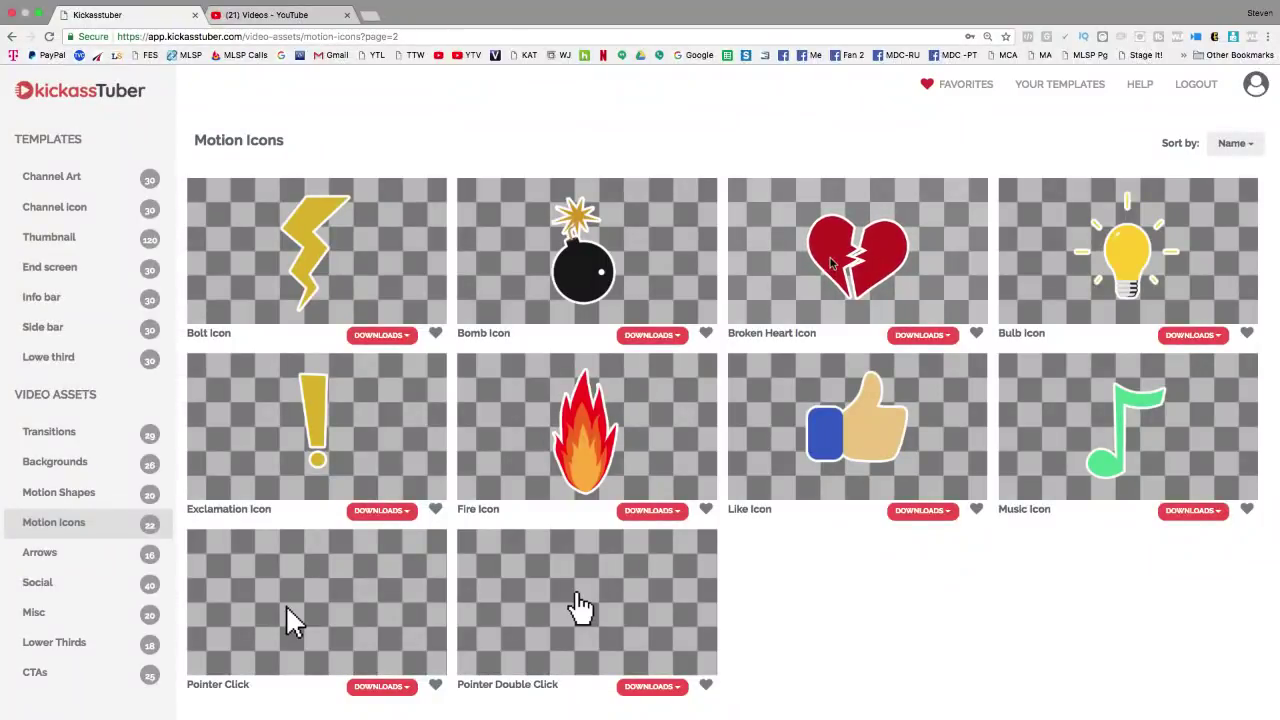
pyautogui.scroll(-3, 158, 468)
# View the first page of the Arrows video assets and of the Social video assets
pyautogui.click(36, 441)
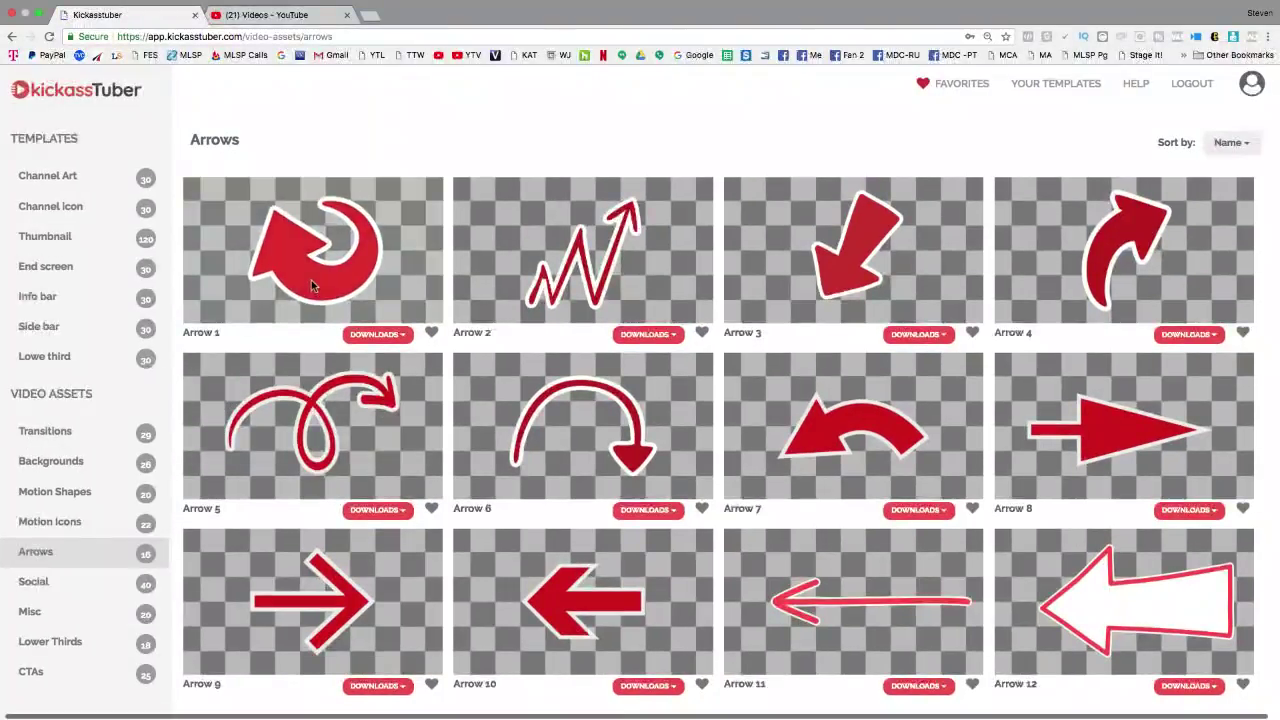
pyautogui.scroll(-3, 386, 443)
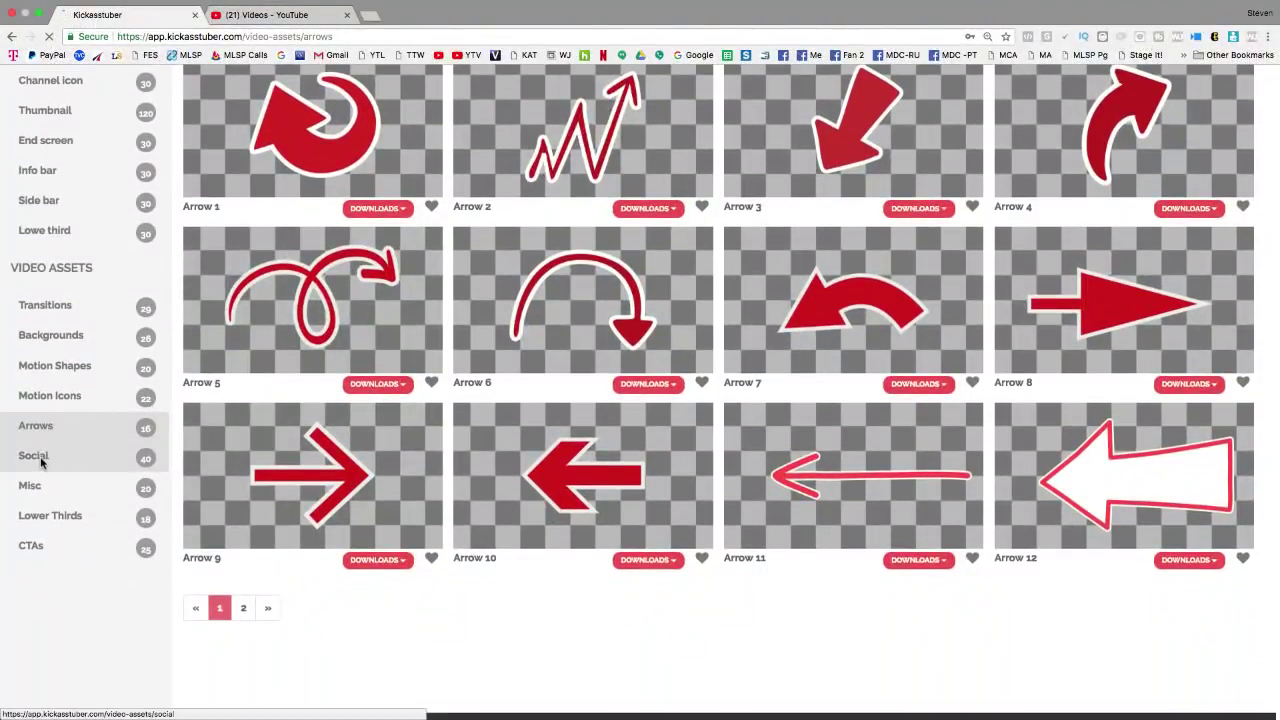
pyautogui.click(40, 456)
pyautogui.scroll(-2, 440, 400)
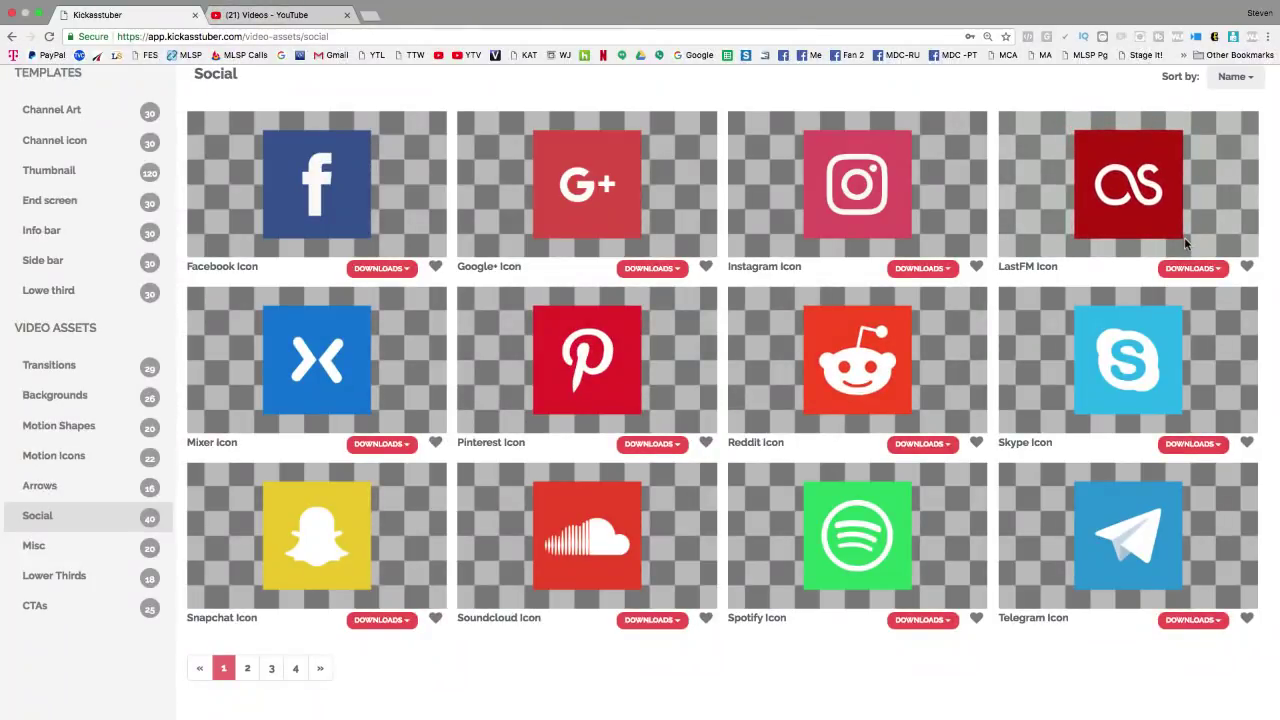
# Switch to the desktop to view the Downloads folder in Finder, and return to the Social assets in the browser
pyautogui.hotkey('ctrl', 'Up')
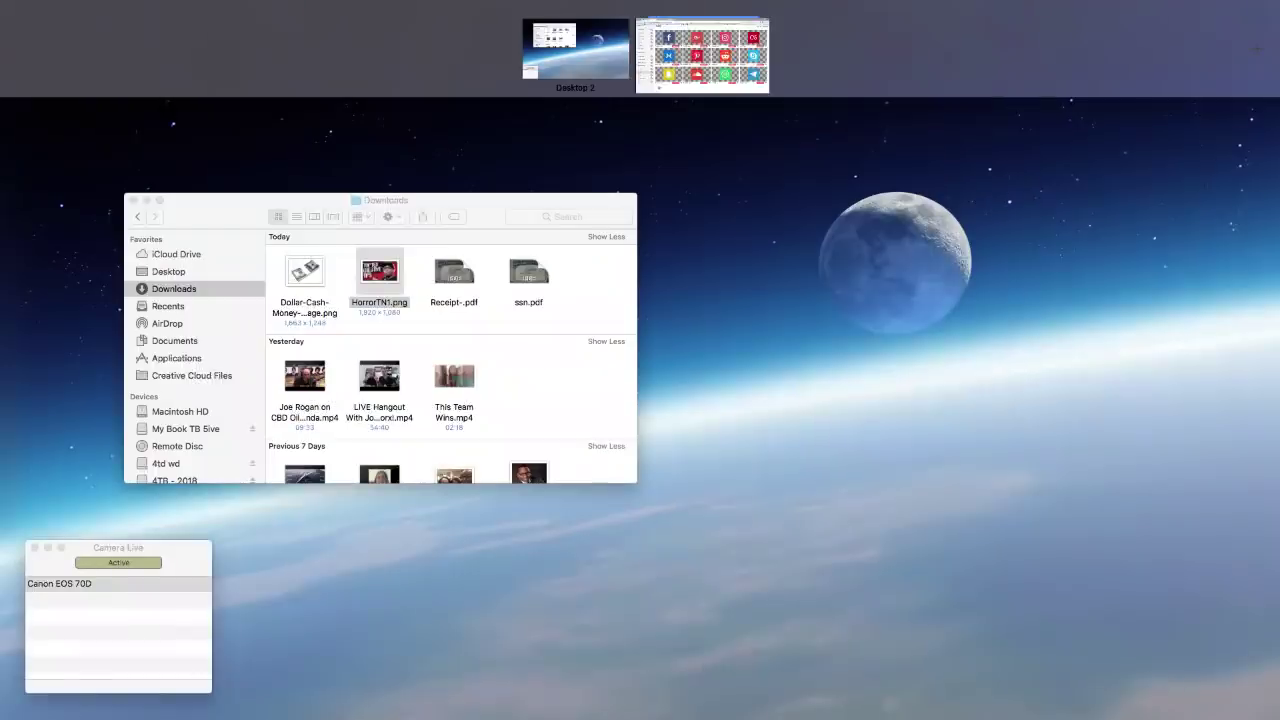
pyautogui.click(378, 523)
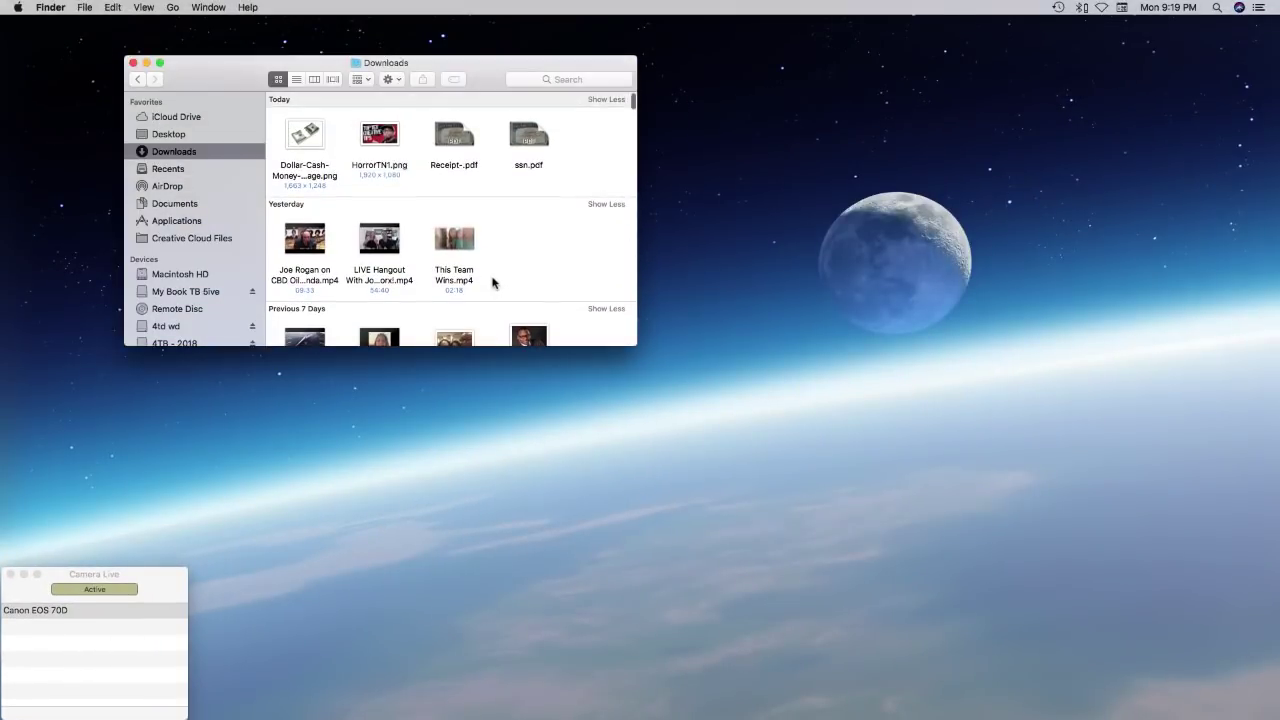
pyautogui.scroll(-2, 500, 280)
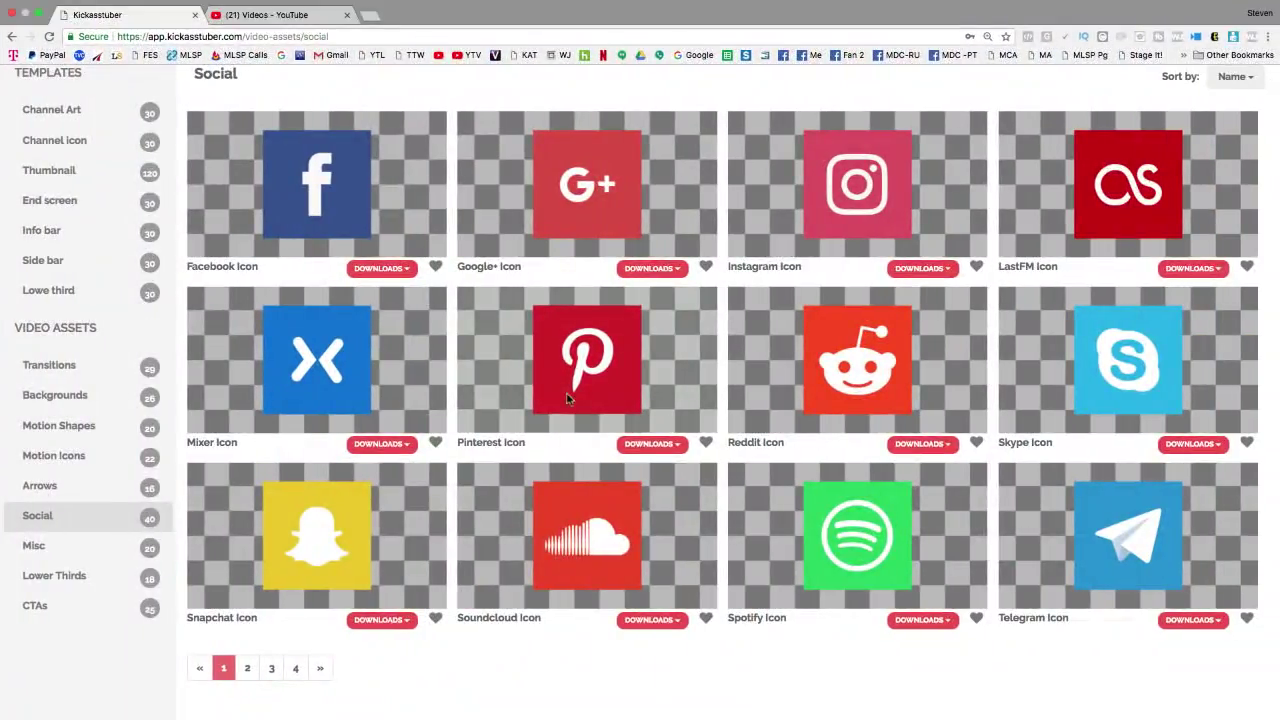
# Look over the social network icons on pages 1 and 2 of the Social video assets
pyautogui.scroll(-2, 506, 354)
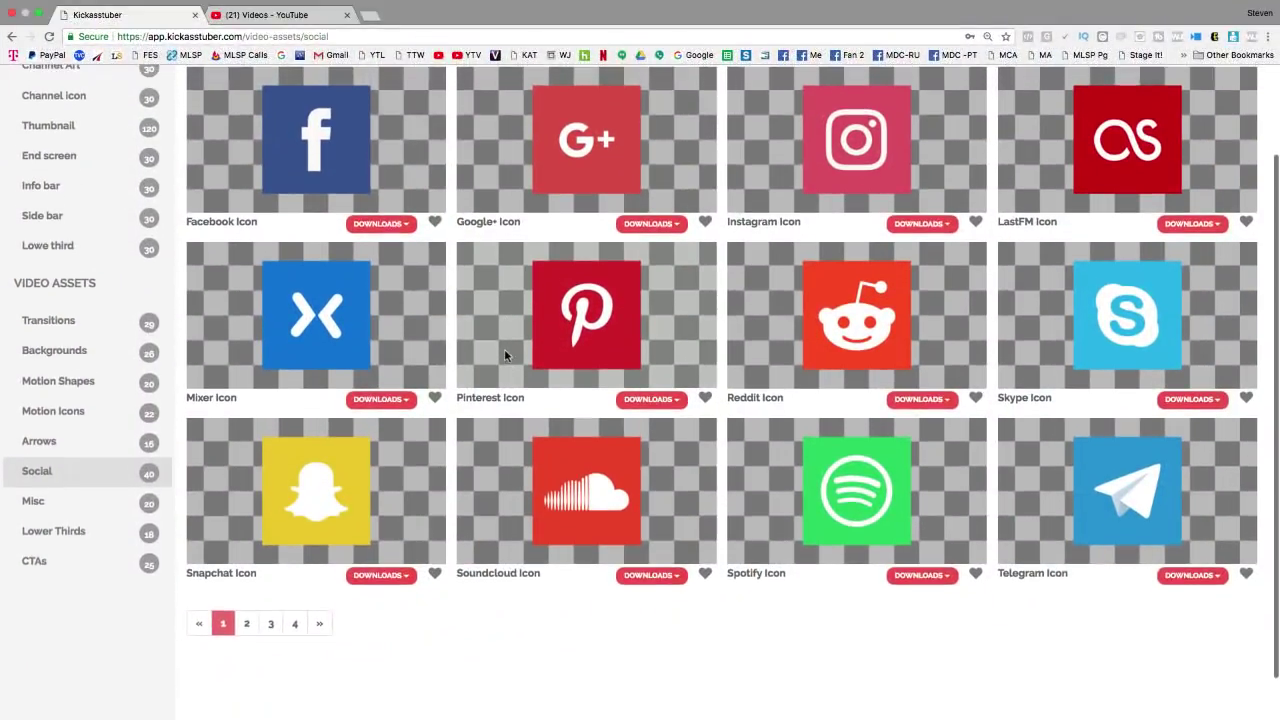
pyautogui.scroll(1, 504, 354)
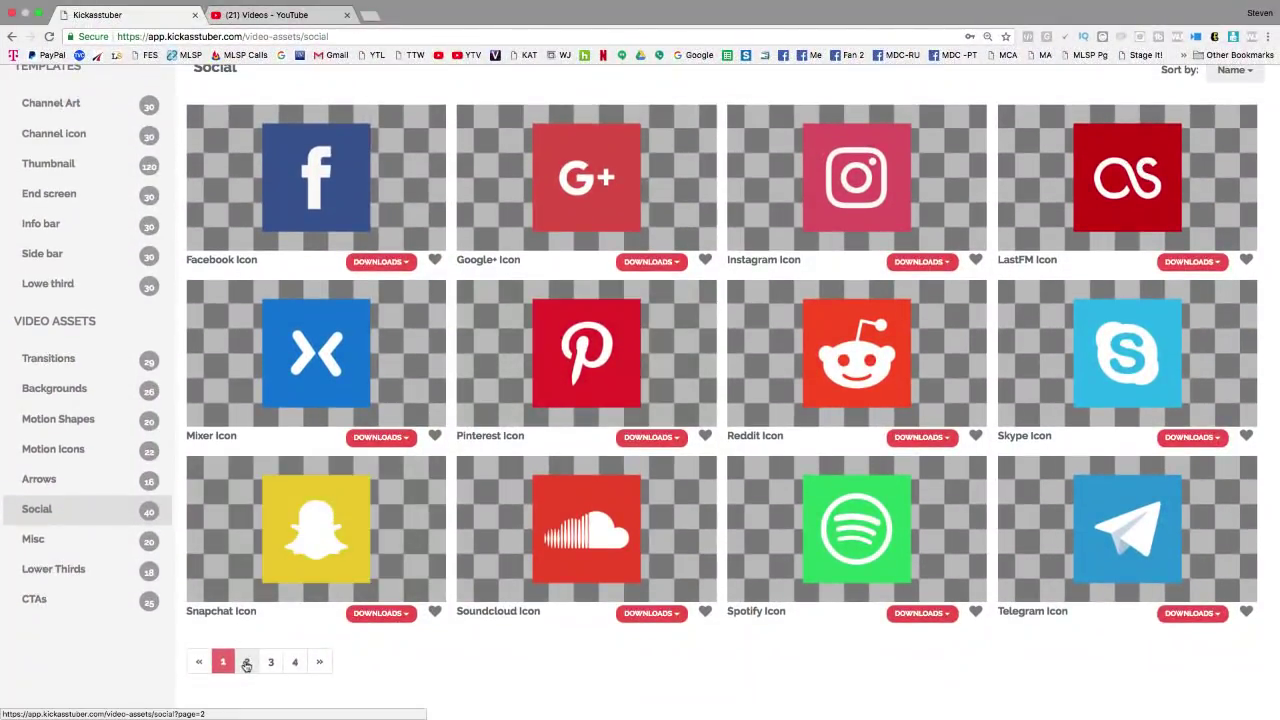
pyautogui.scroll(-3, 60, 550)
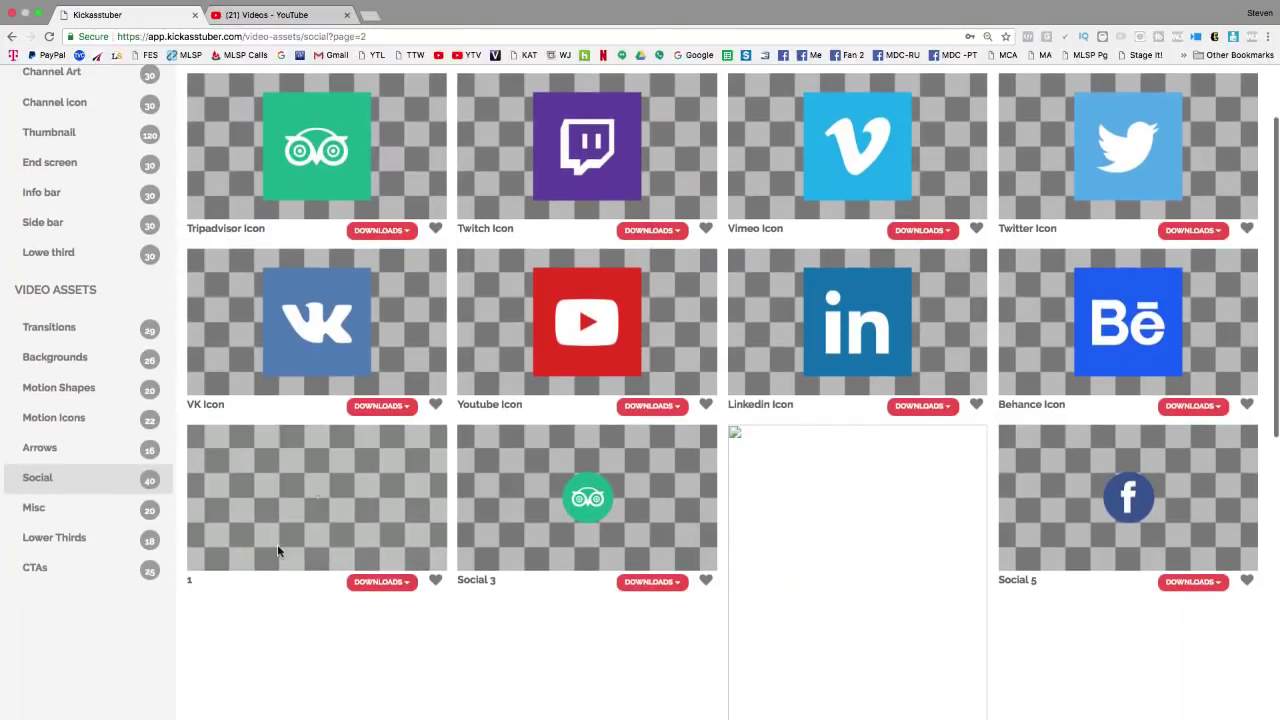
# Show the Lower Thirds video assets and look through the blue, red and orange designs on both pages
pyautogui.click(61, 546)
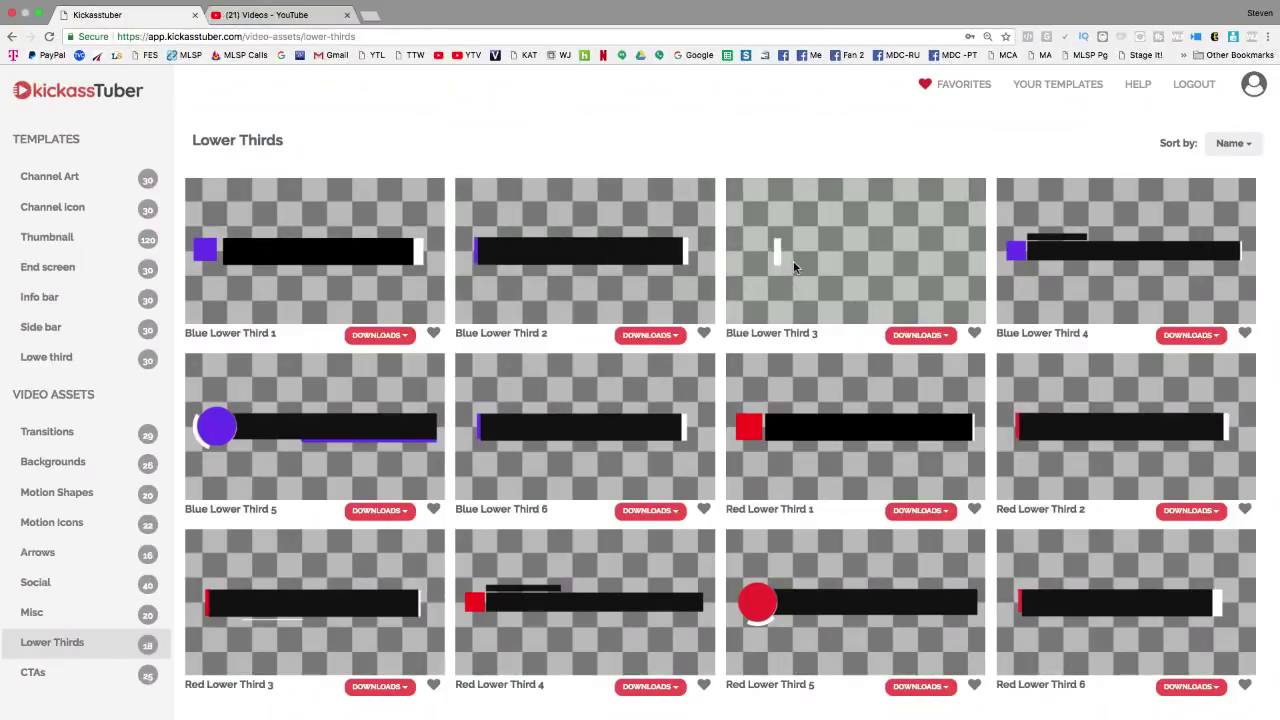
pyautogui.scroll(-1, 1067, 364)
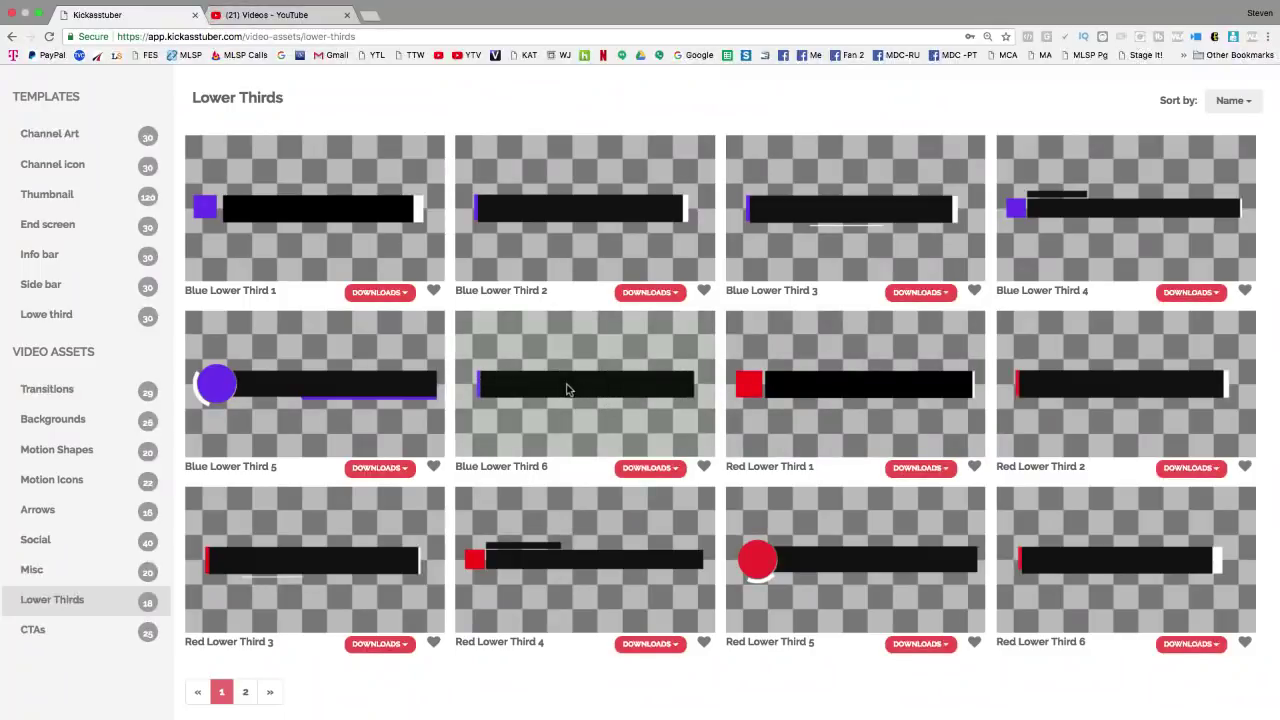
pyautogui.scroll(-3, 280, 500)
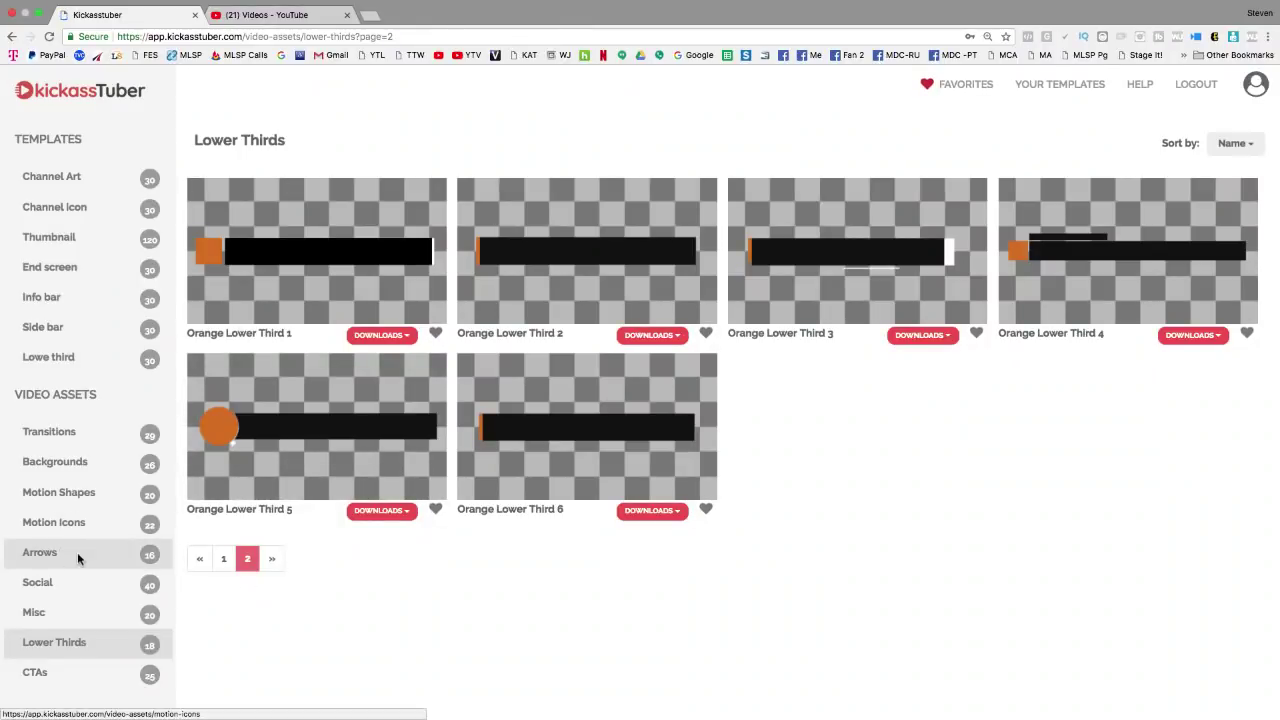
pyautogui.scroll(-1, 77, 552)
# Show the CTAs video assets and look over the call-to-action buttons on pages 1 and 2
pyautogui.click(57, 636)
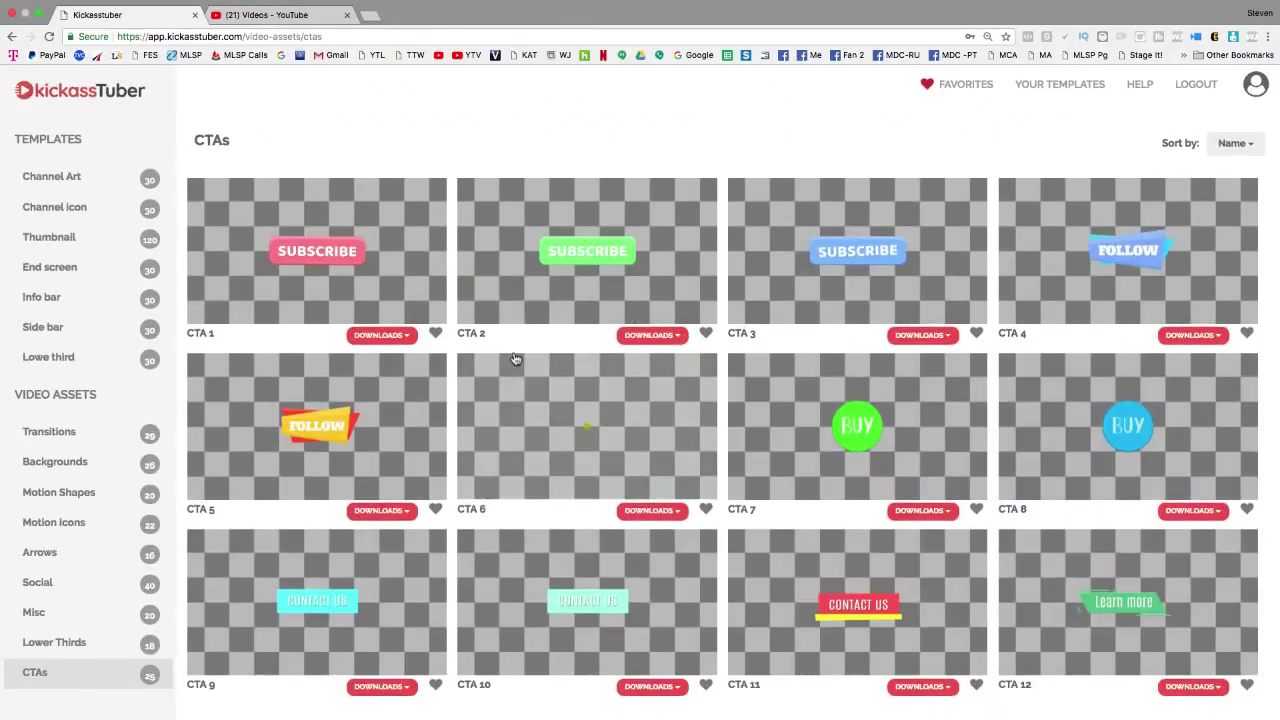
pyautogui.scroll(-3, 513, 350)
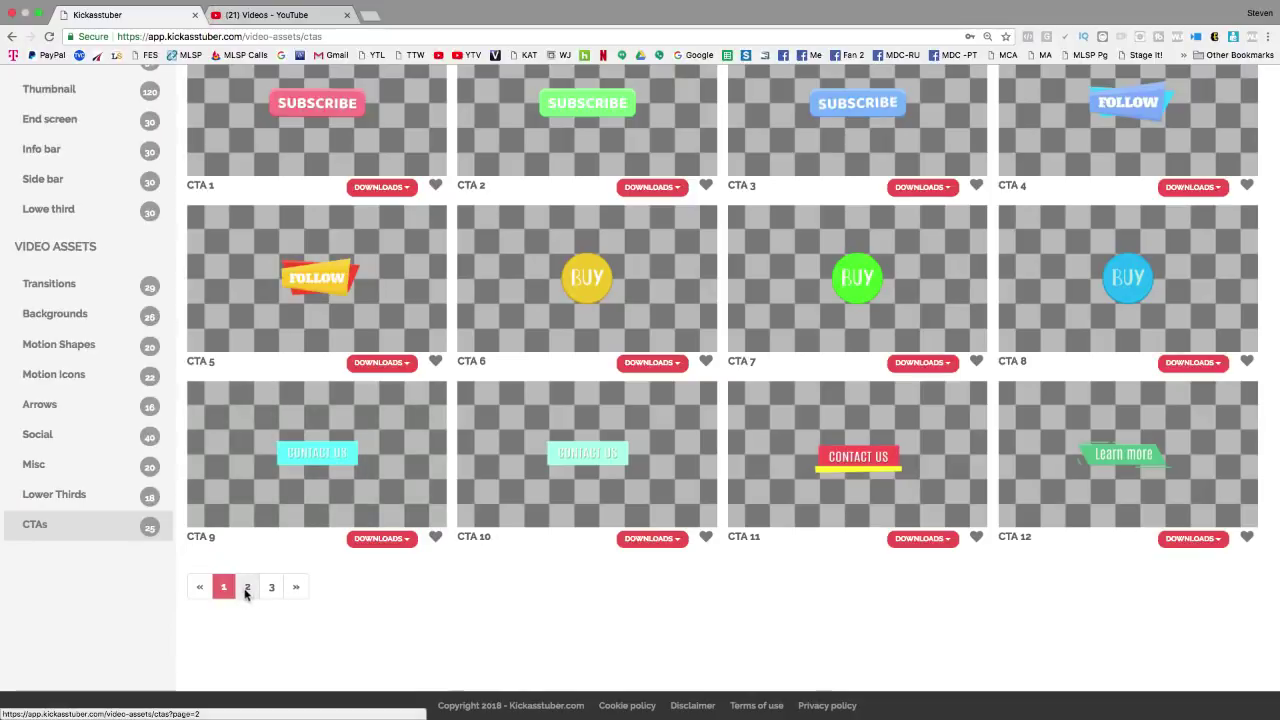
pyautogui.scroll(-1, 573, 373)
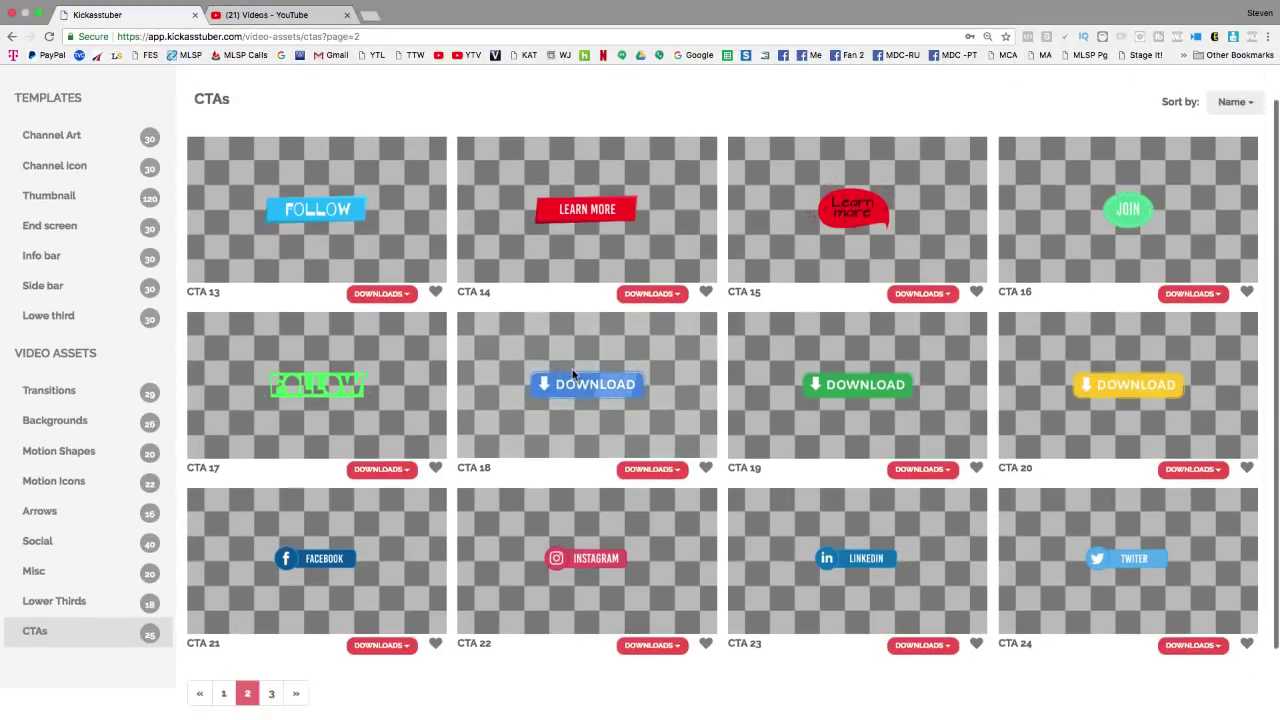
pyautogui.scroll(1, 573, 373)
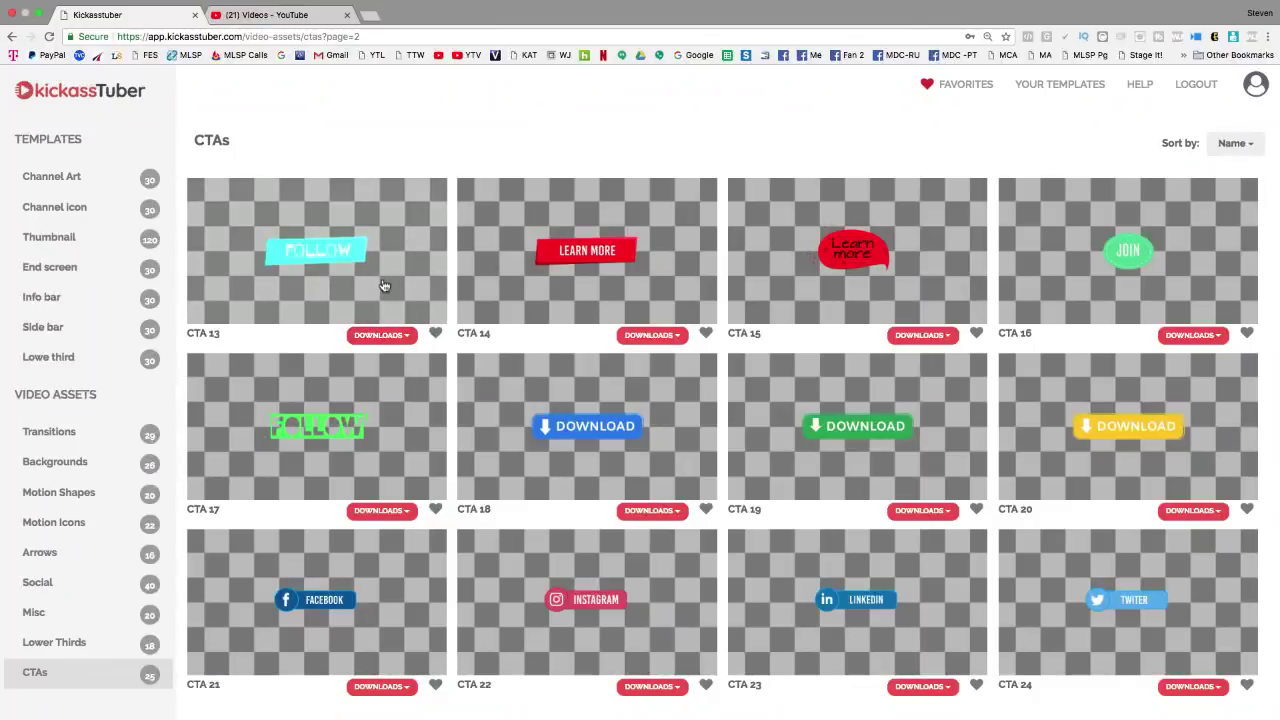
pyautogui.scroll(-3, 507, 387)
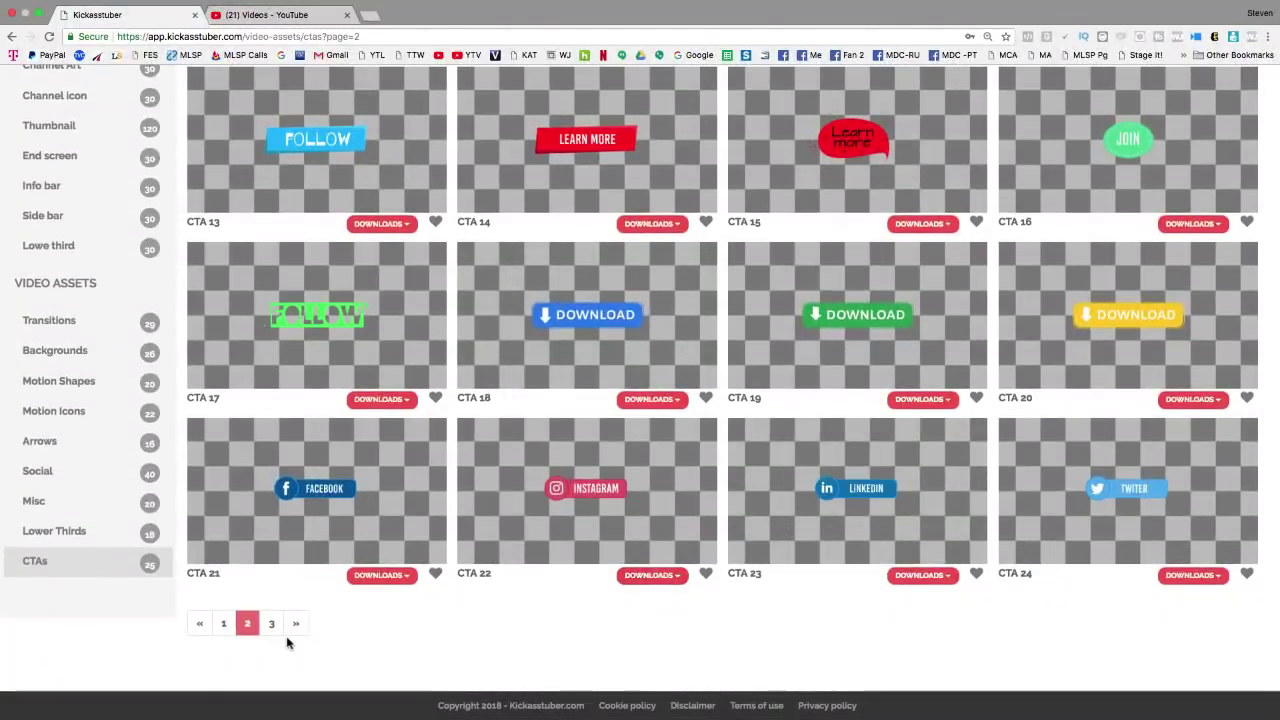
# View page 3 of the CTAs video assets, and return to page 2 to look over its download and social network buttons
pyautogui.click(271, 623)
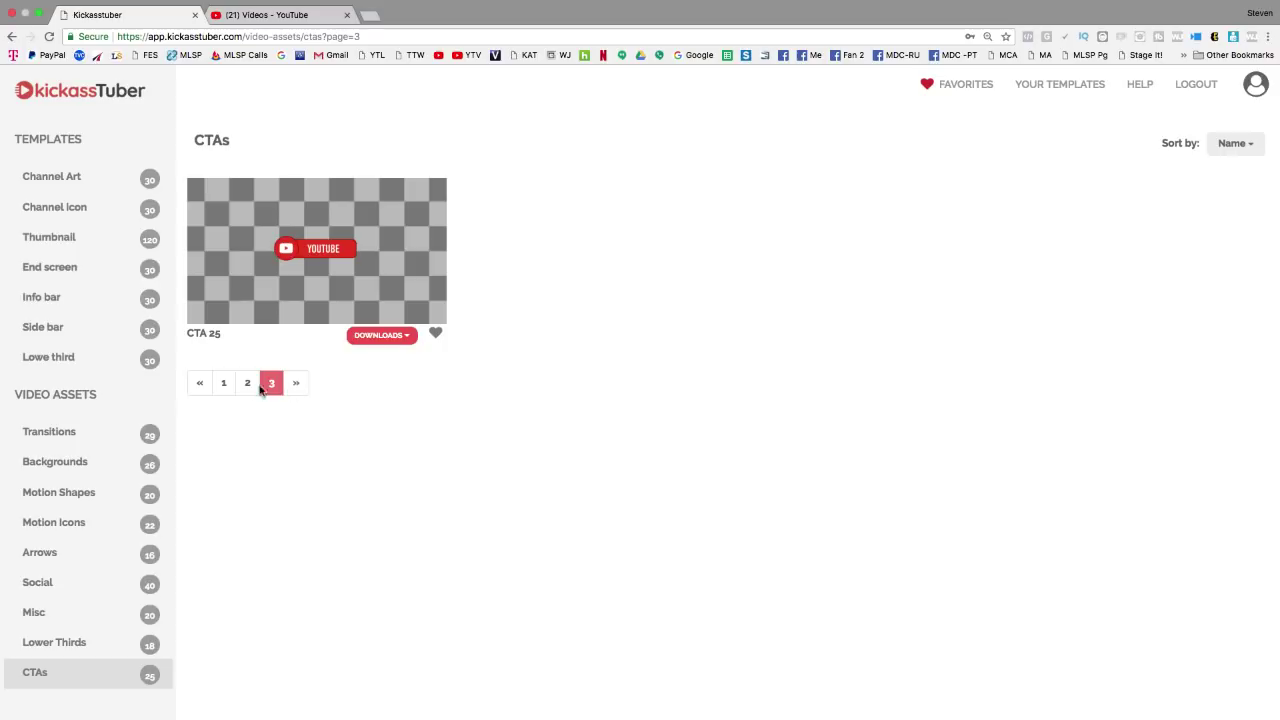
pyautogui.click(246, 385)
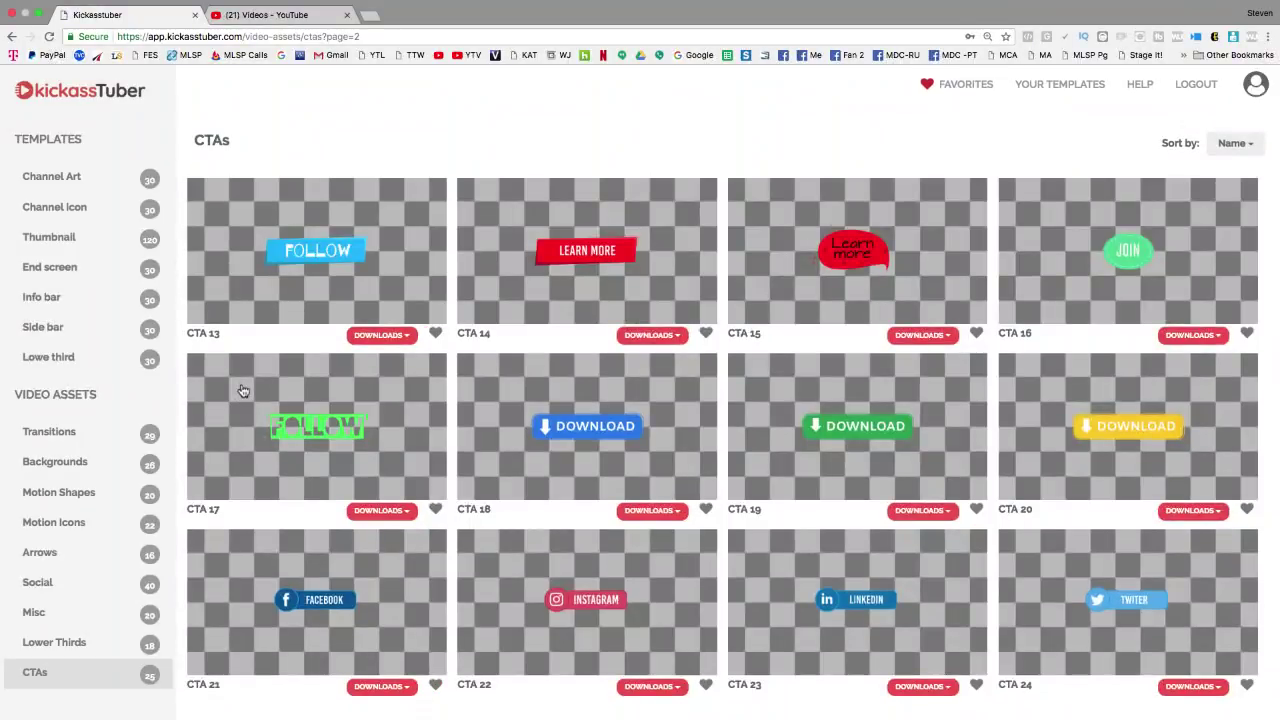
pyautogui.scroll(-4, 526, 362)
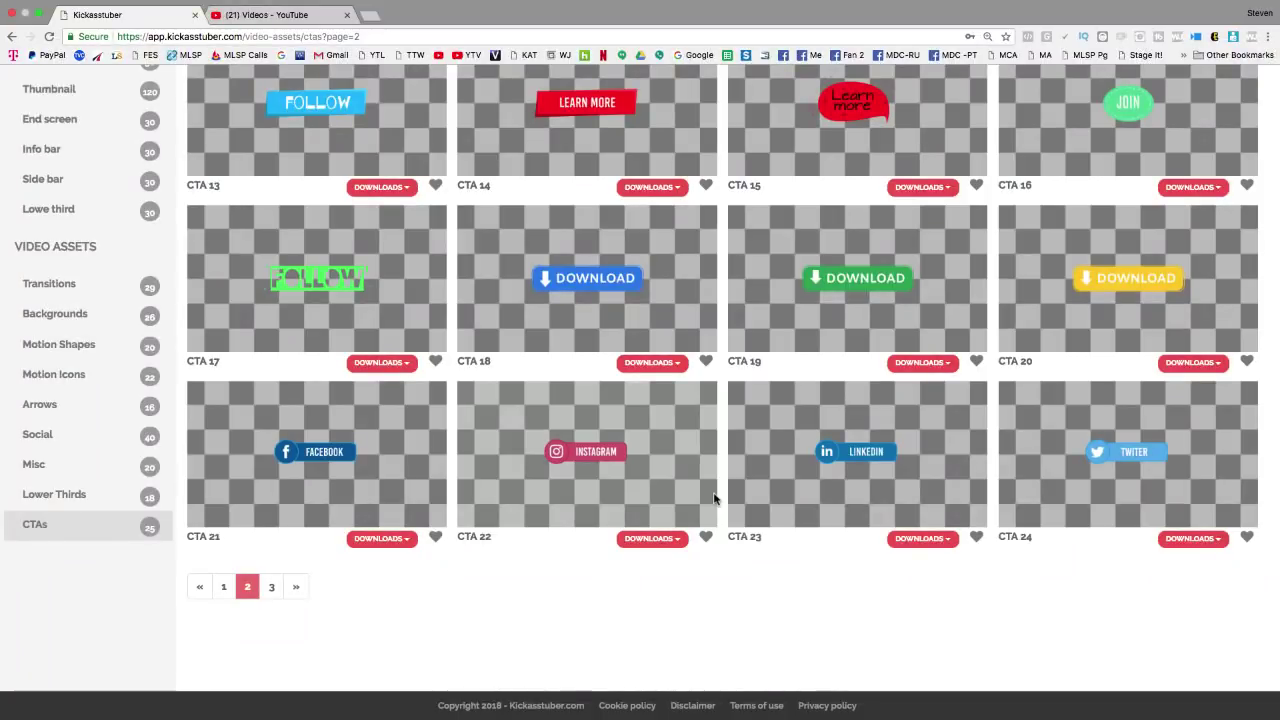
pyautogui.scroll(4, 711, 509)
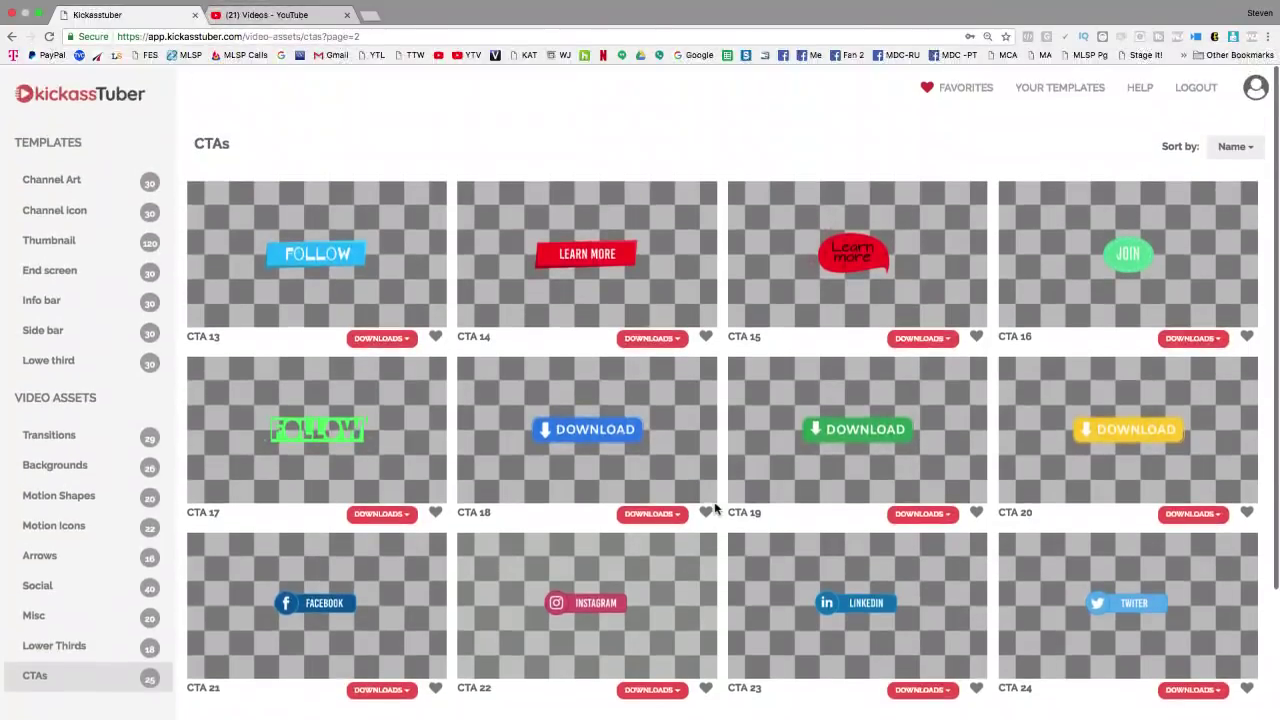
pyautogui.scroll(-2, 714, 509)
pyautogui.scroll(-2, 714, 509)
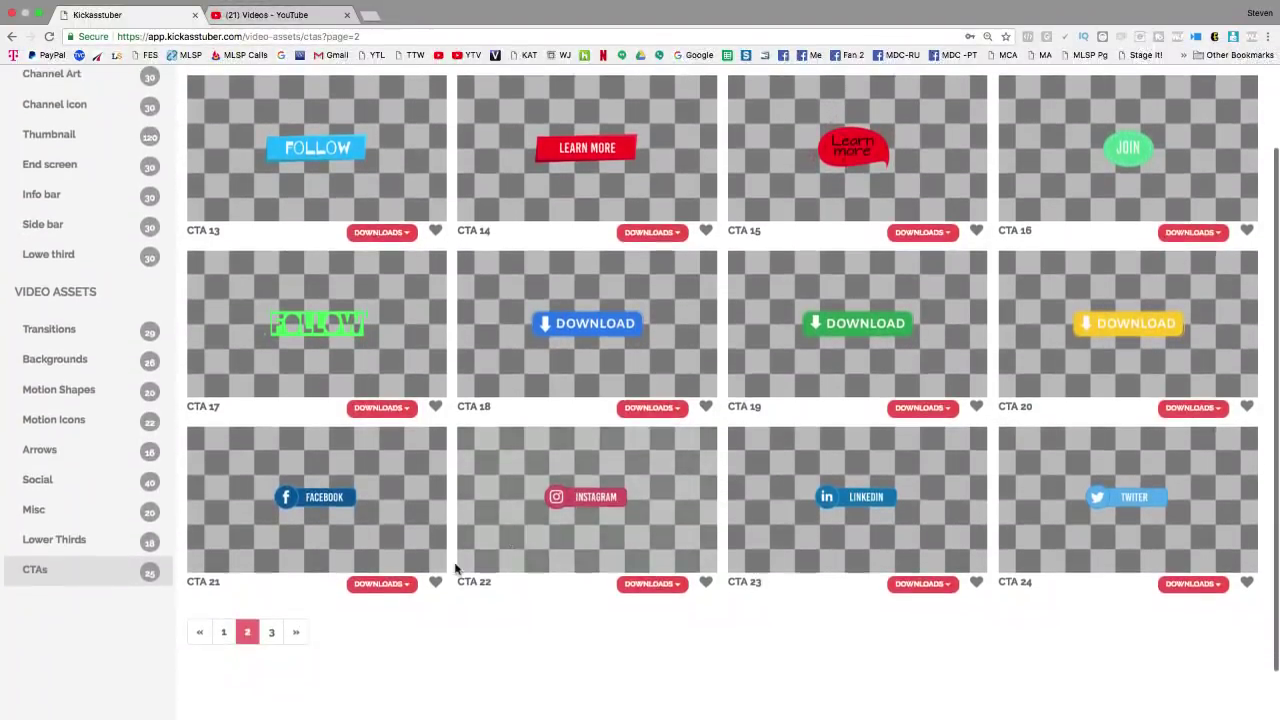
# Go through CTAs pages 3, 1 and 2 again to review the full range of call-to-action designs
pyautogui.click(272, 630)
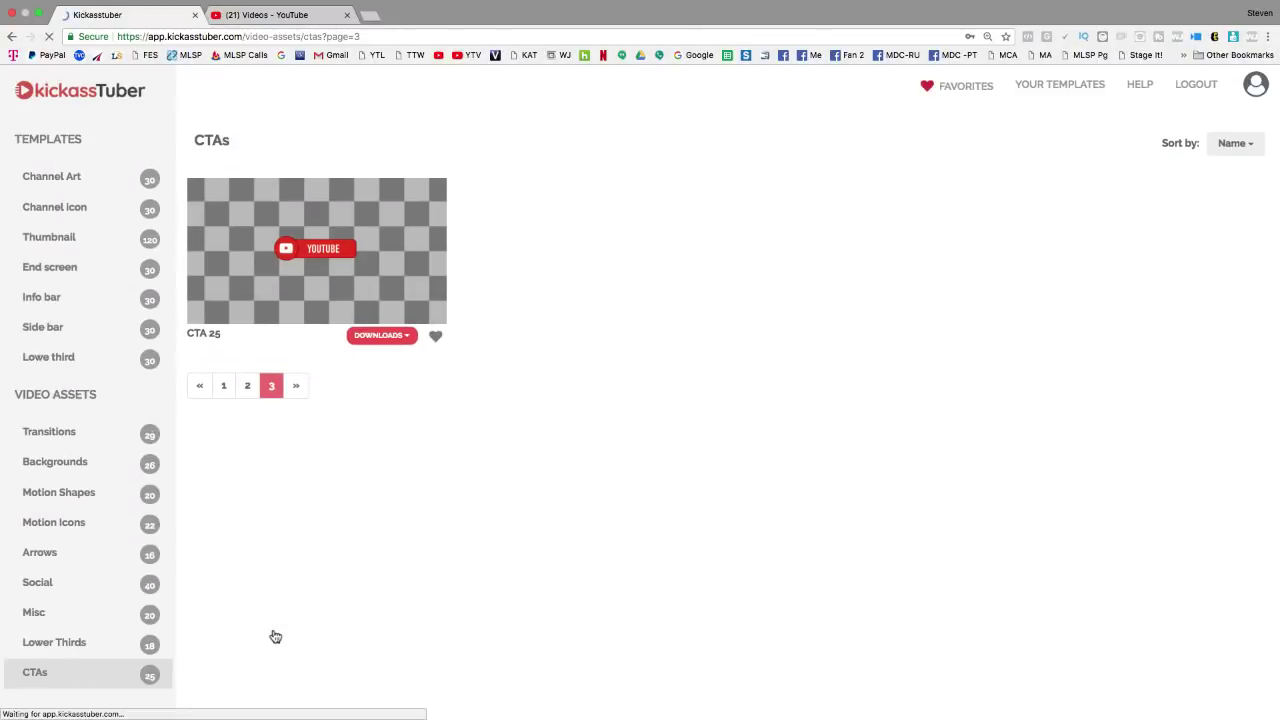
pyautogui.click(223, 383)
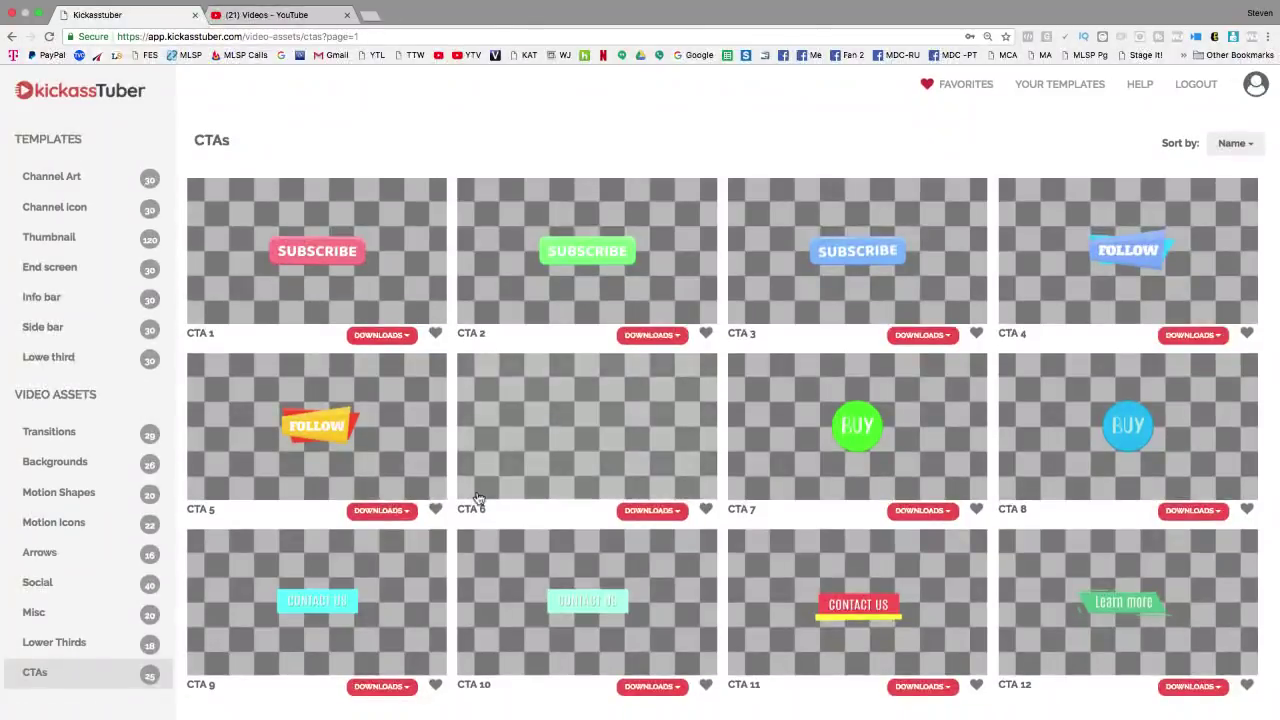
pyautogui.scroll(-3, 450, 520)
pyautogui.scroll(1, 450, 520)
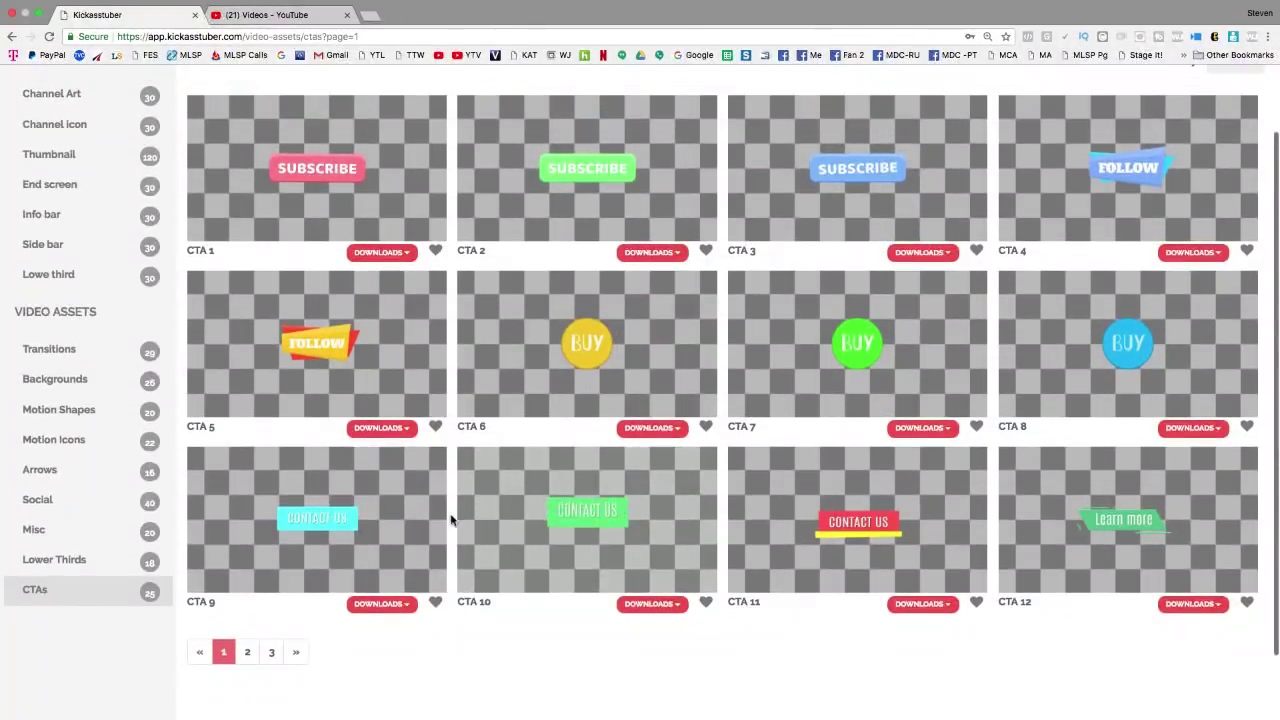
pyautogui.click(247, 652)
pyautogui.scroll(-3, 382, 599)
pyautogui.scroll(2, 380, 597)
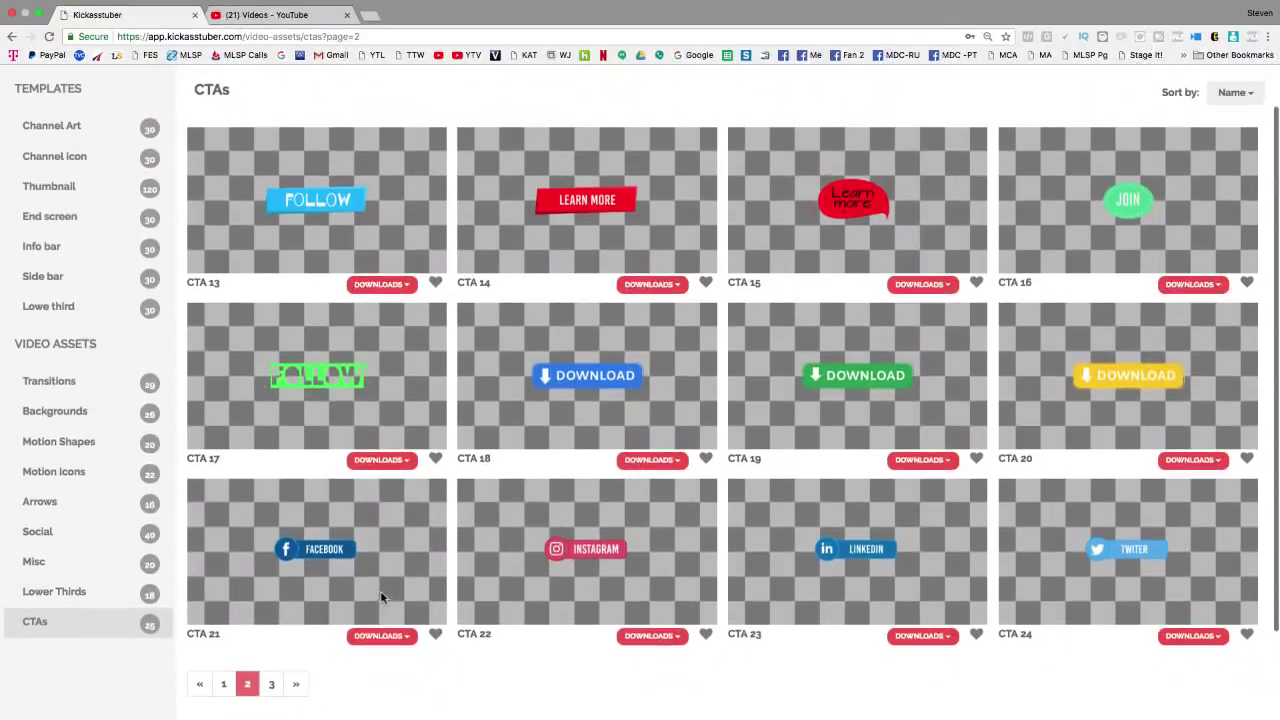
pyautogui.scroll(-2, 409, 598)
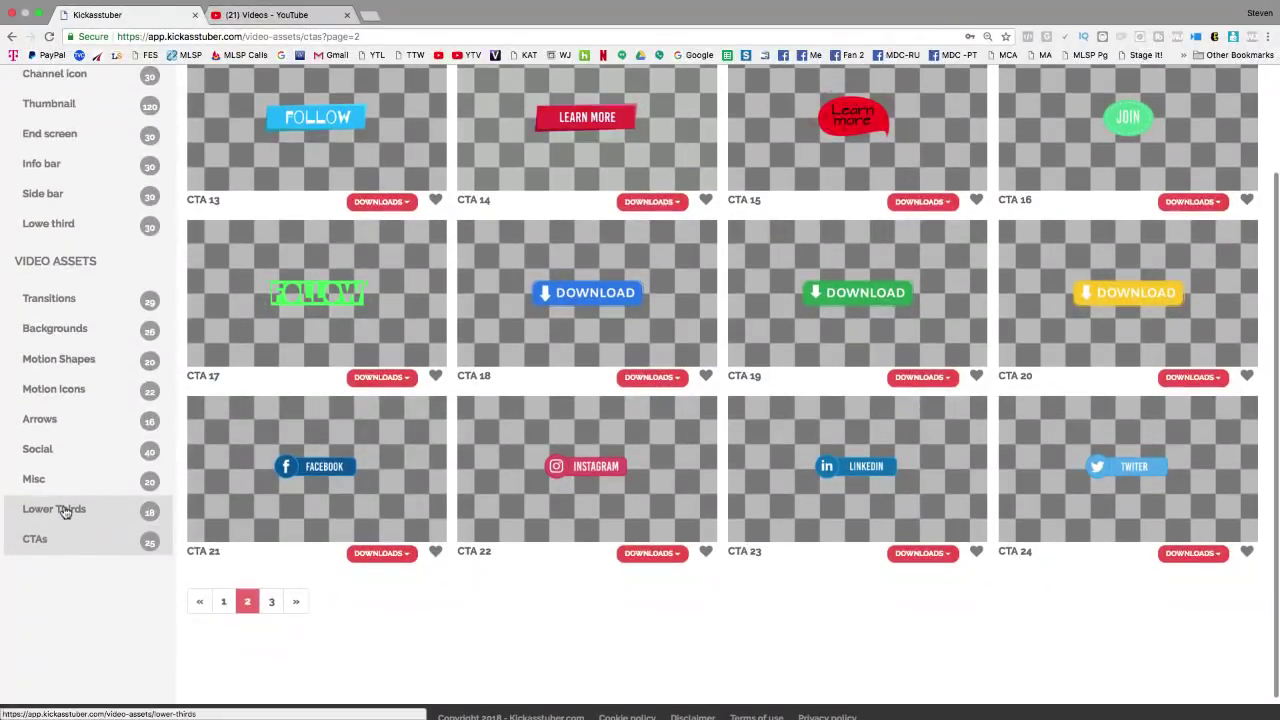
# Download the Subscribe & Bell Click asset from page 2 of the Misc video assets in MP4 format
pyautogui.click(35, 480)
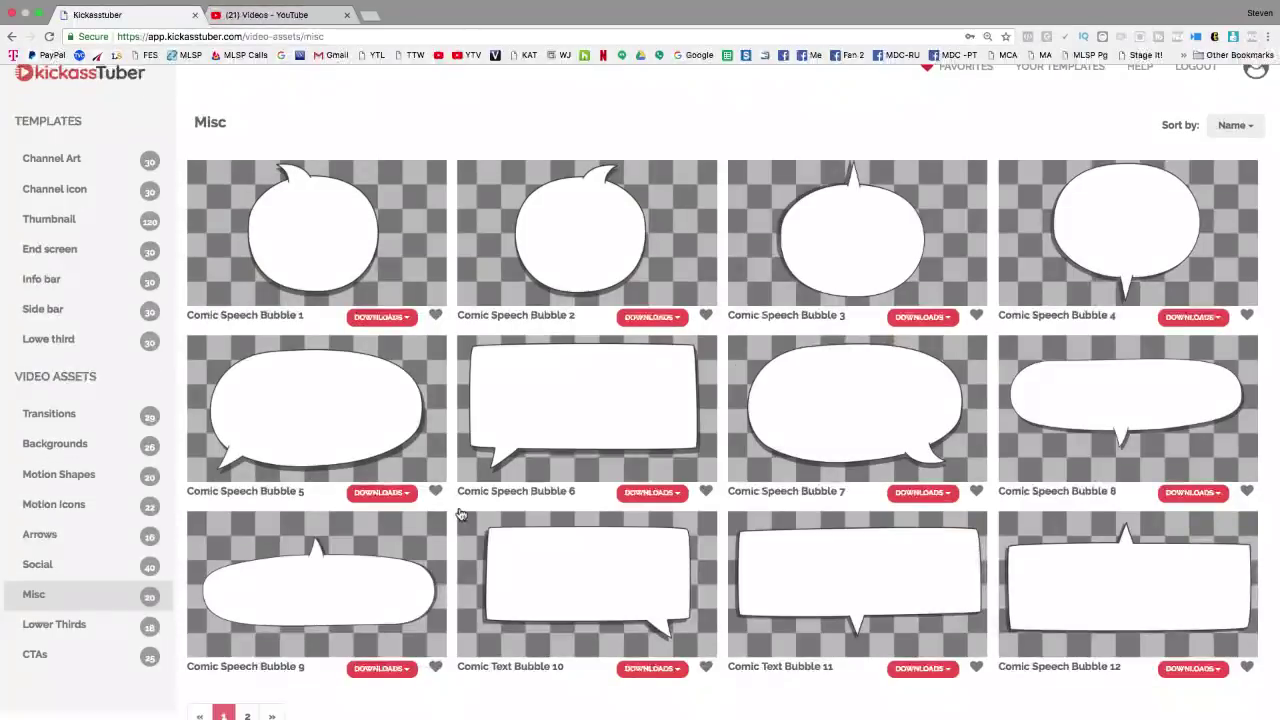
pyautogui.scroll(-5, 417, 489)
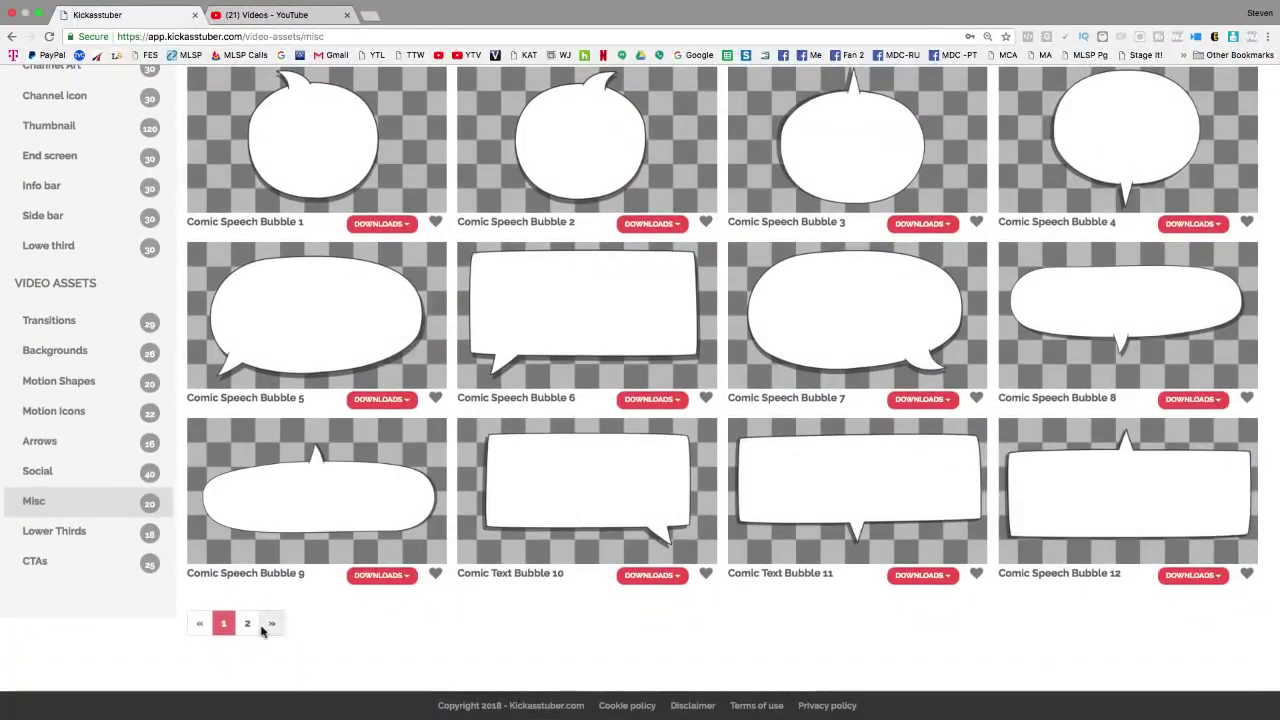
pyautogui.click(247, 623)
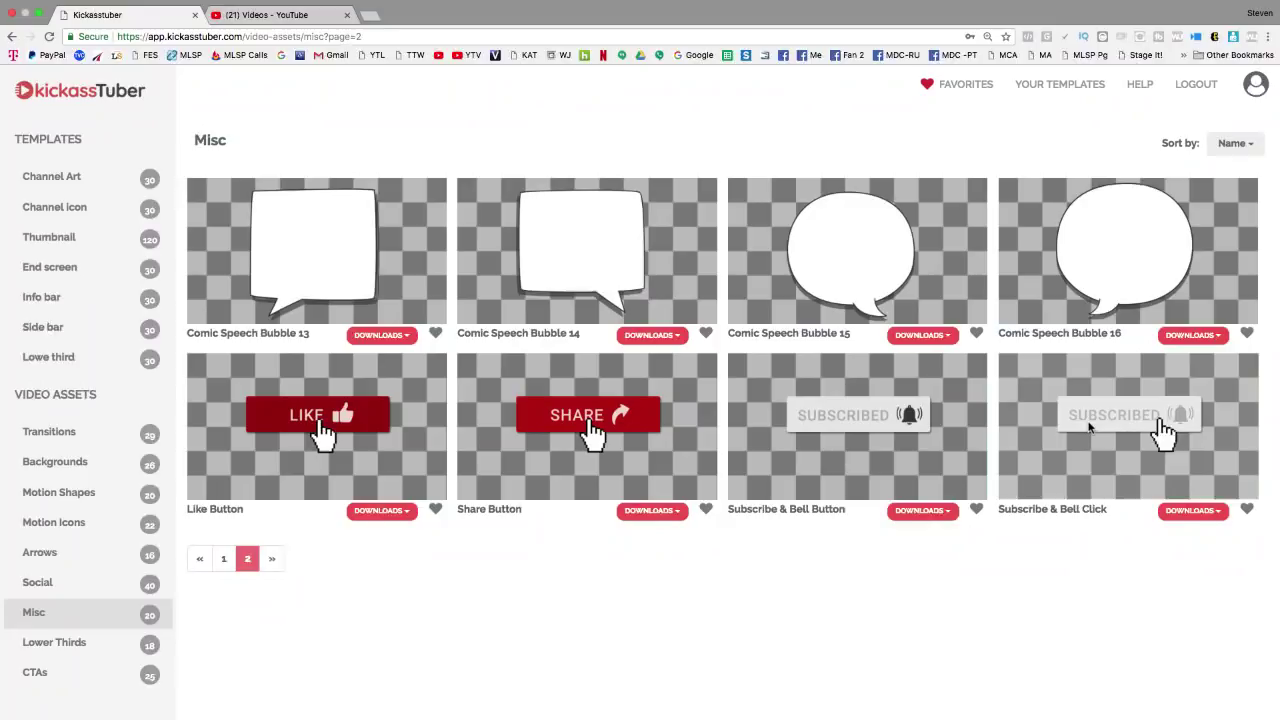
pyautogui.click(1191, 511)
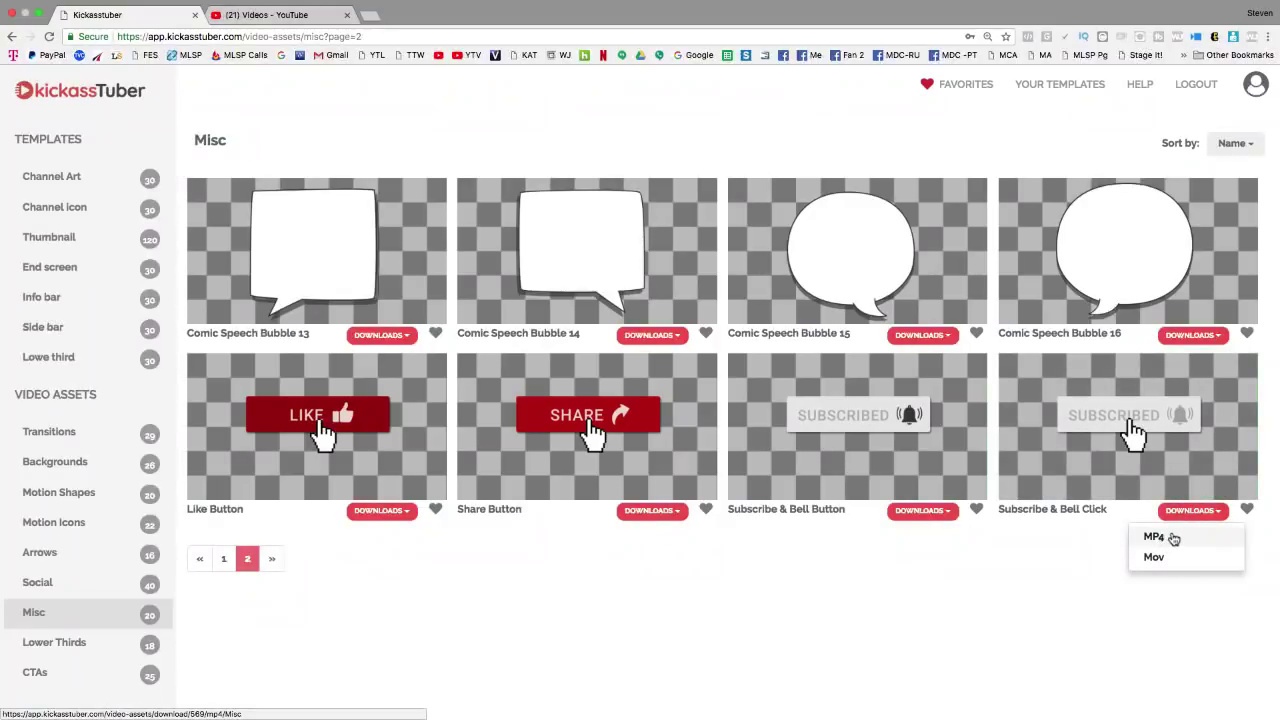
pyautogui.click(1156, 537)
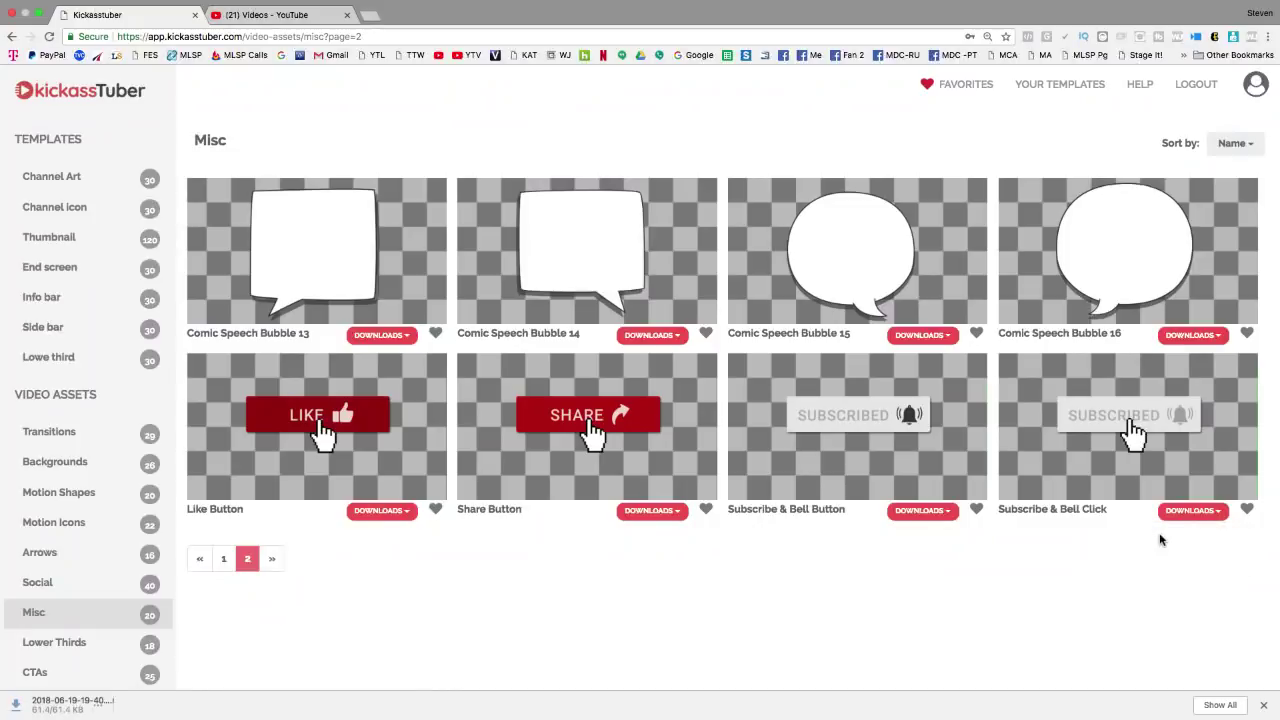